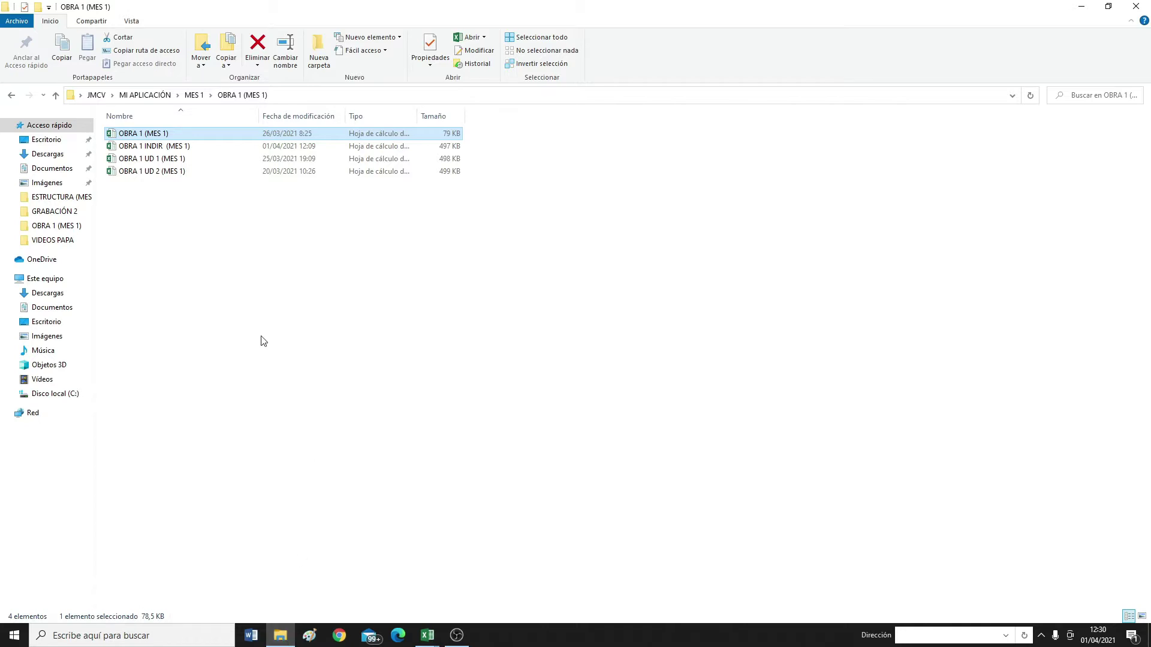
Switch from the file folder to the open OBRA 1 INDIR (MES 1) workbook in Excel.
{"action": "left_click", "coordinate": [132, 147]}
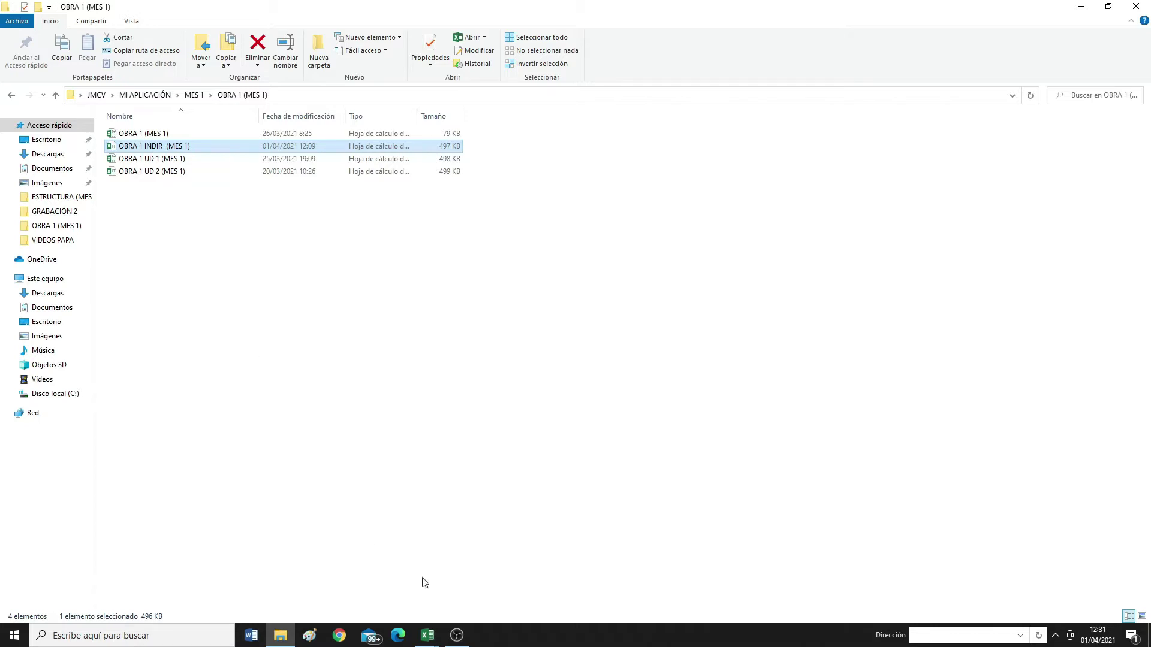
{"action": "left_click", "coordinate": [430, 637]}
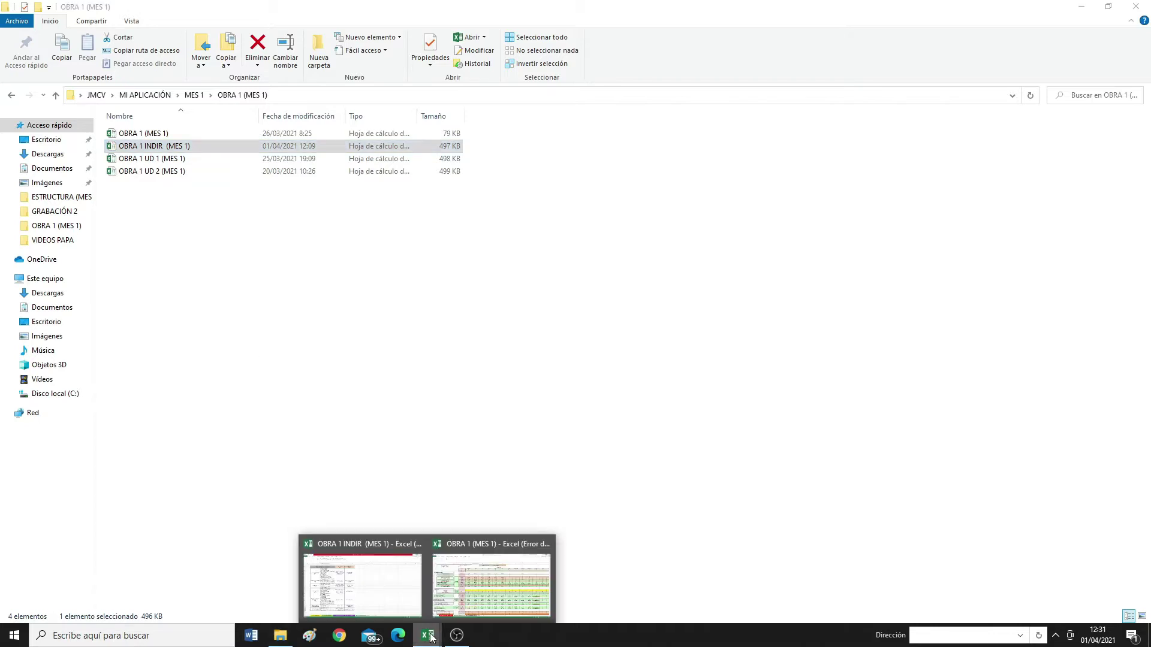
{"action": "left_click", "coordinate": [372, 594]}
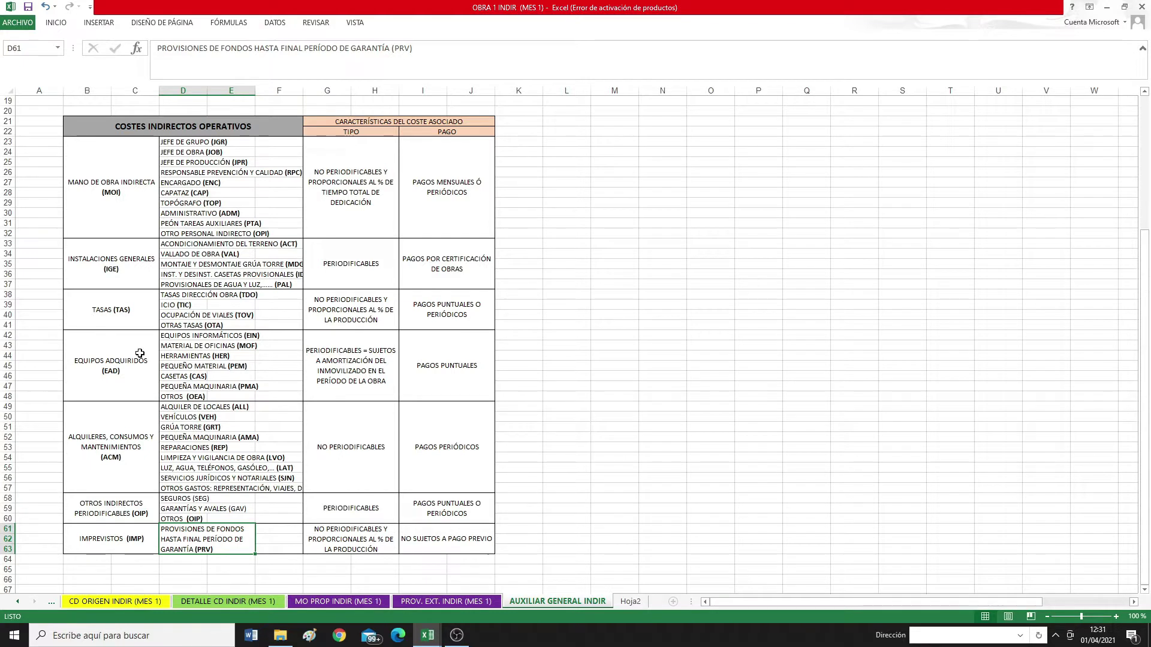
Examine the indirect labour (MOI) posts in the operating indirect costs table, comparing JEFE DE OBRA, ENCARGADO and ADMINISTRATIVO.
{"action": "left_click", "coordinate": [191, 143]}
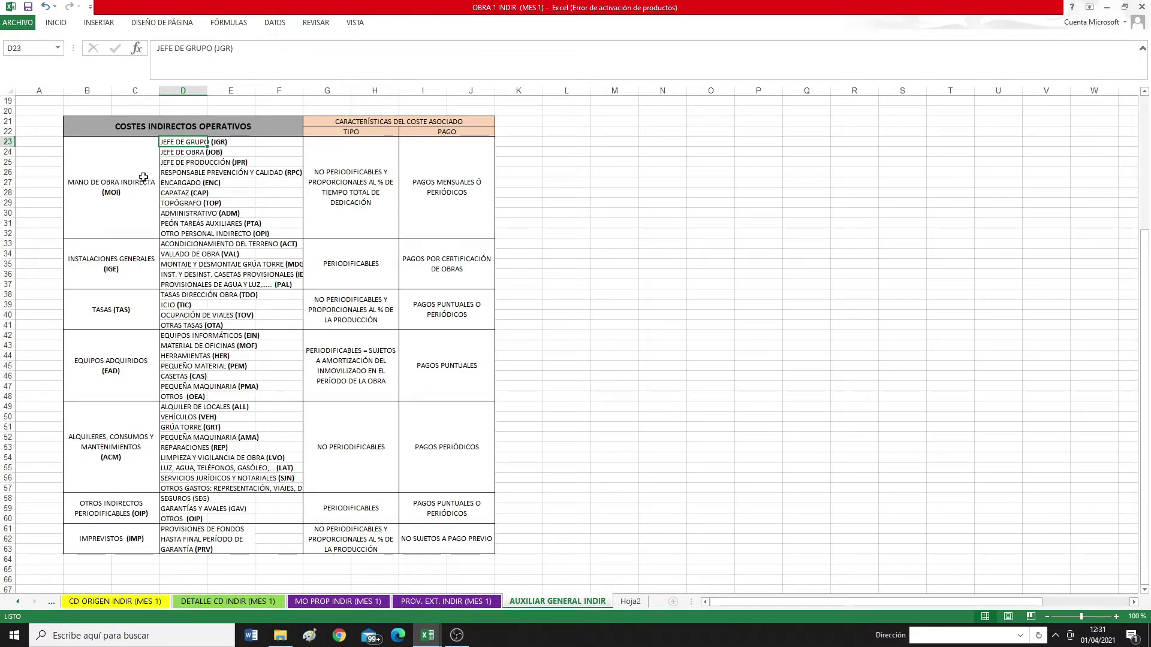
{"action": "left_click", "coordinate": [171, 152]}
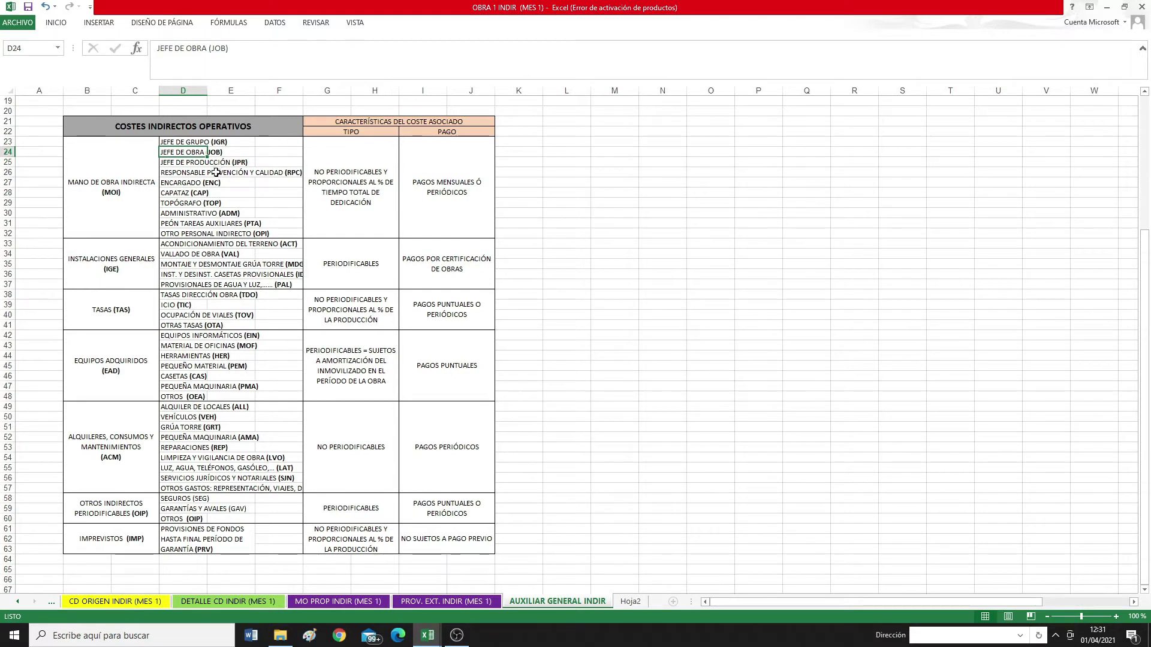
{"action": "left_click", "coordinate": [210, 173]}
{"action": "left_click", "coordinate": [187, 172]}
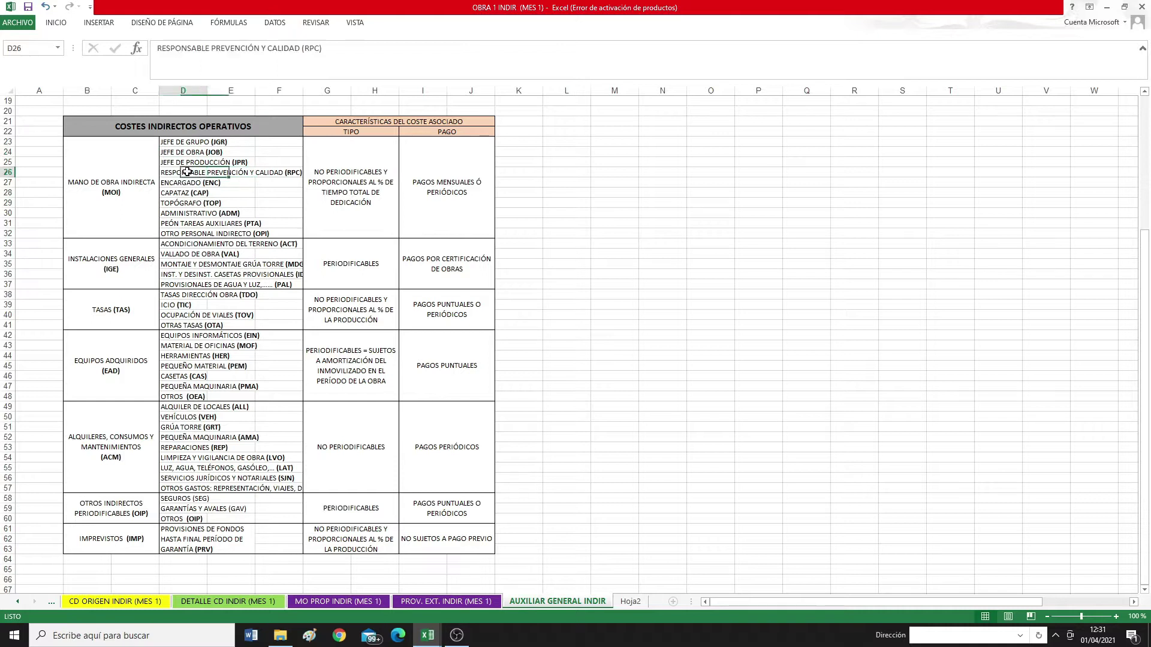
{"action": "left_click", "coordinate": [181, 184]}
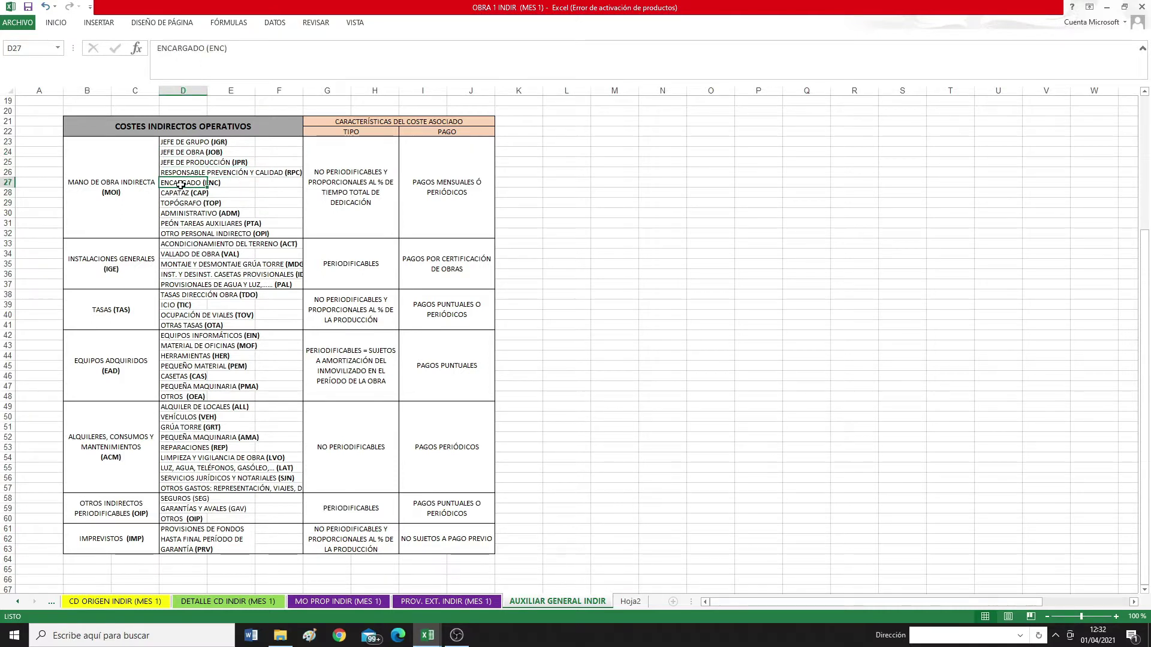
{"action": "left_click", "coordinate": [176, 153]}
{"action": "left_click", "coordinate": [178, 185]}
{"action": "left_click", "coordinate": [171, 212]}
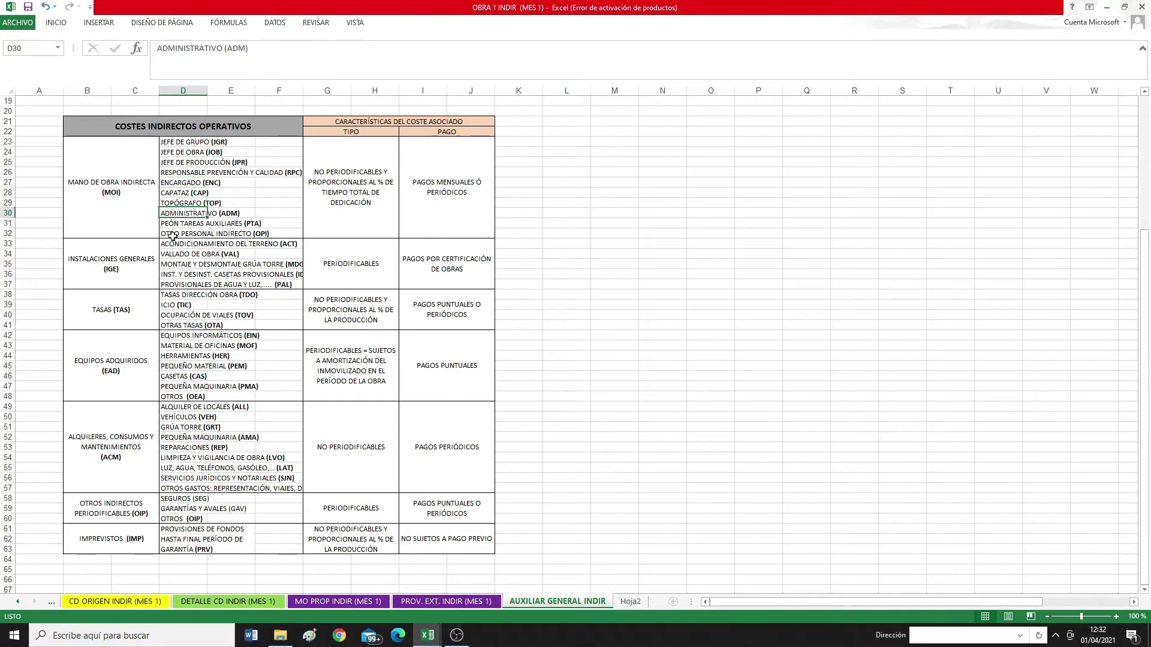
{"action": "left_click", "coordinate": [178, 152]}
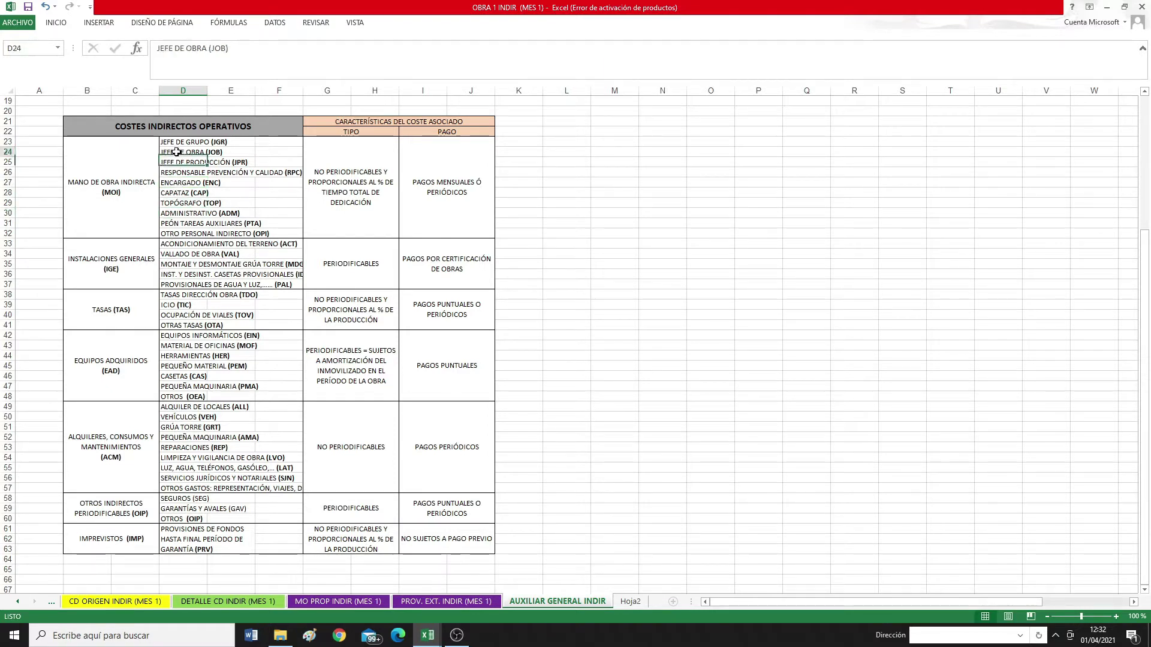
{"action": "left_click", "coordinate": [178, 183]}
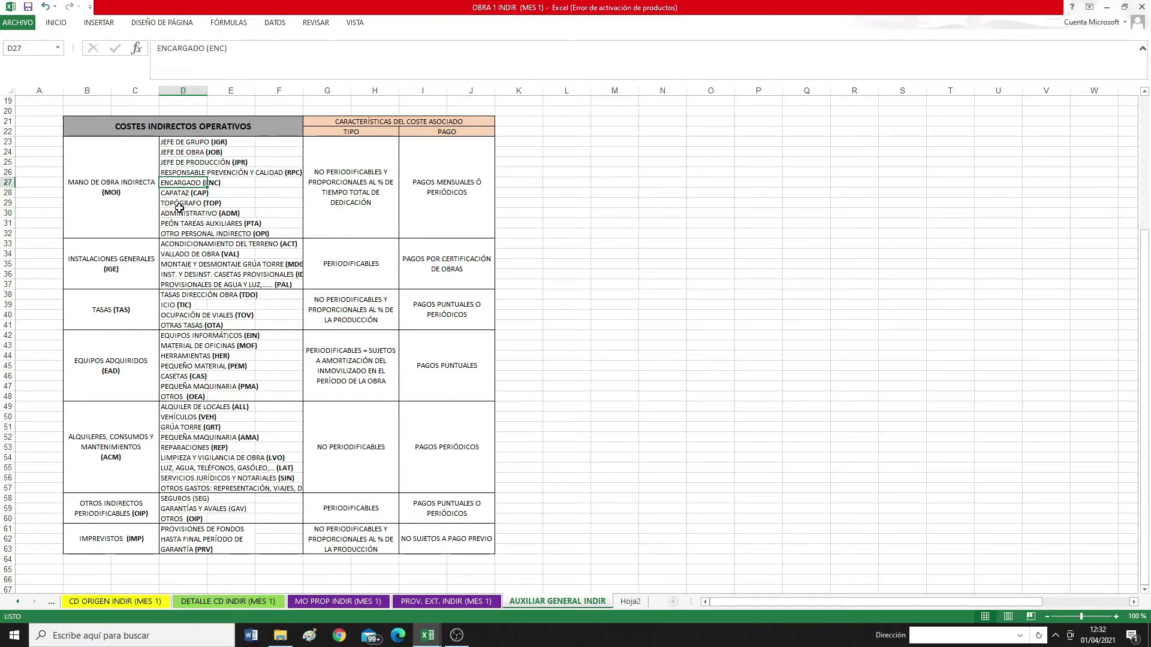
{"action": "left_click", "coordinate": [176, 213]}
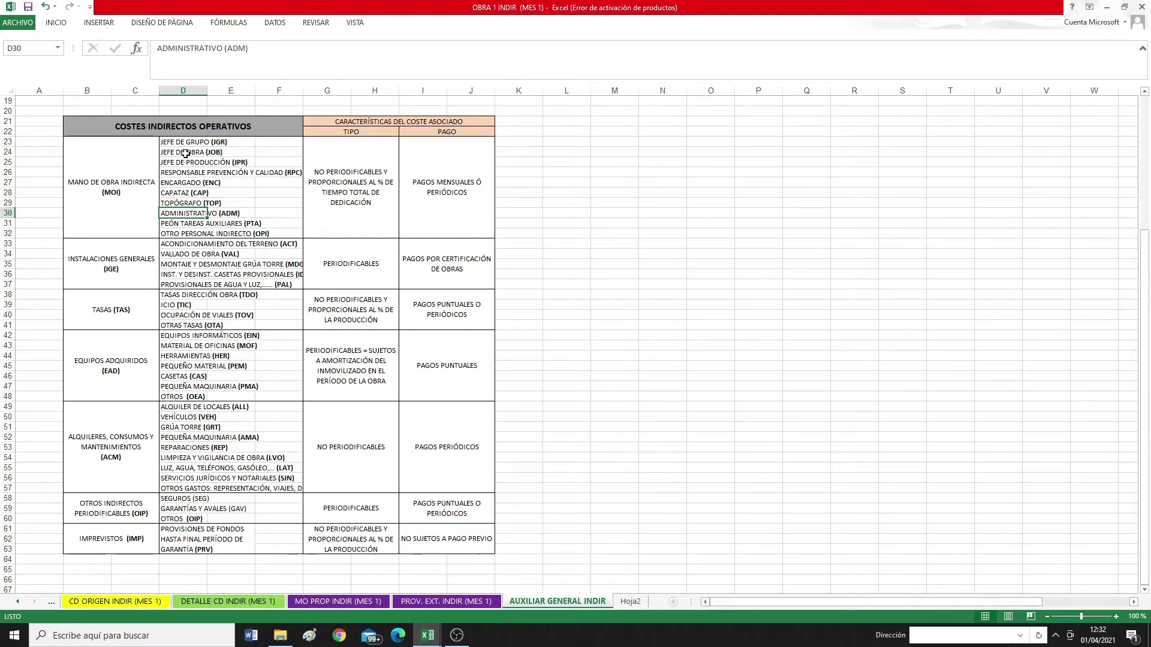
{"action": "left_click", "coordinate": [173, 183]}
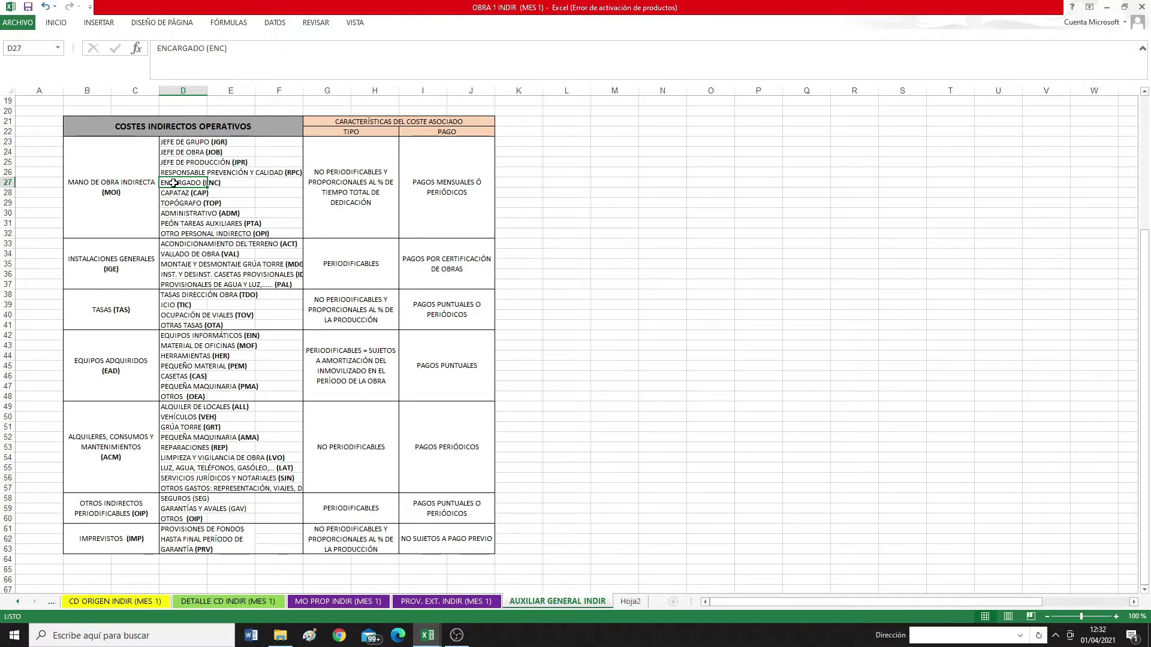
{"action": "left_click", "coordinate": [176, 213]}
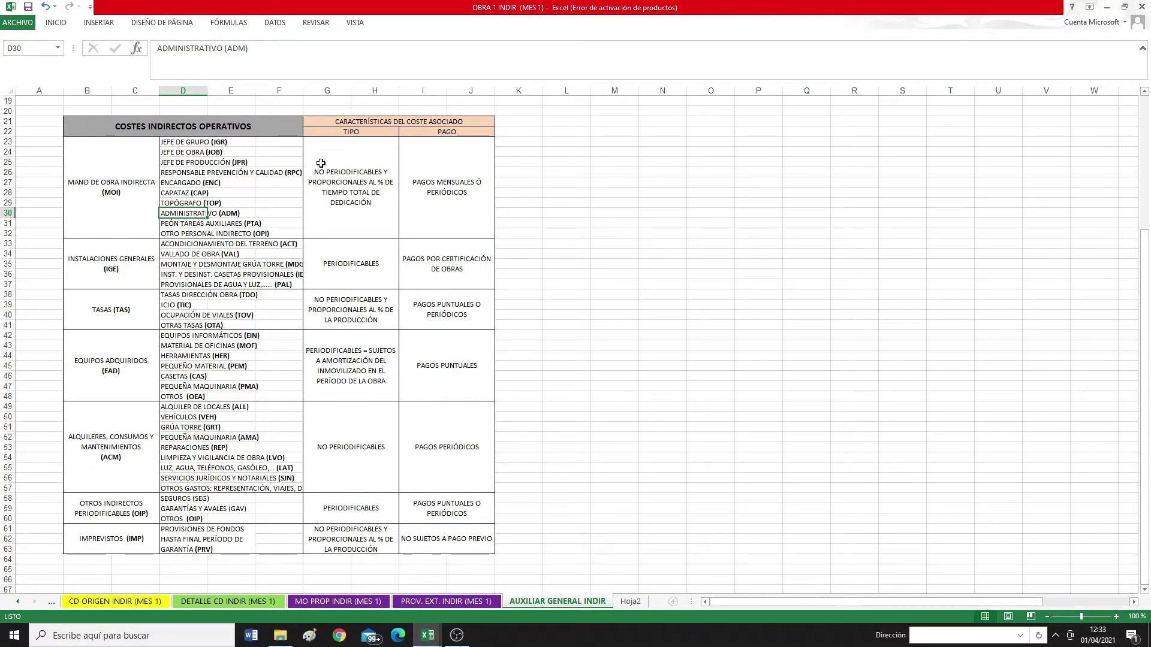
Review the TIPO and PAGO cost characteristics, including the payment entry for IMPREVISTOS and the type entry for MANO DE OBRA INDIRECTA.
{"action": "left_click", "coordinate": [361, 122]}
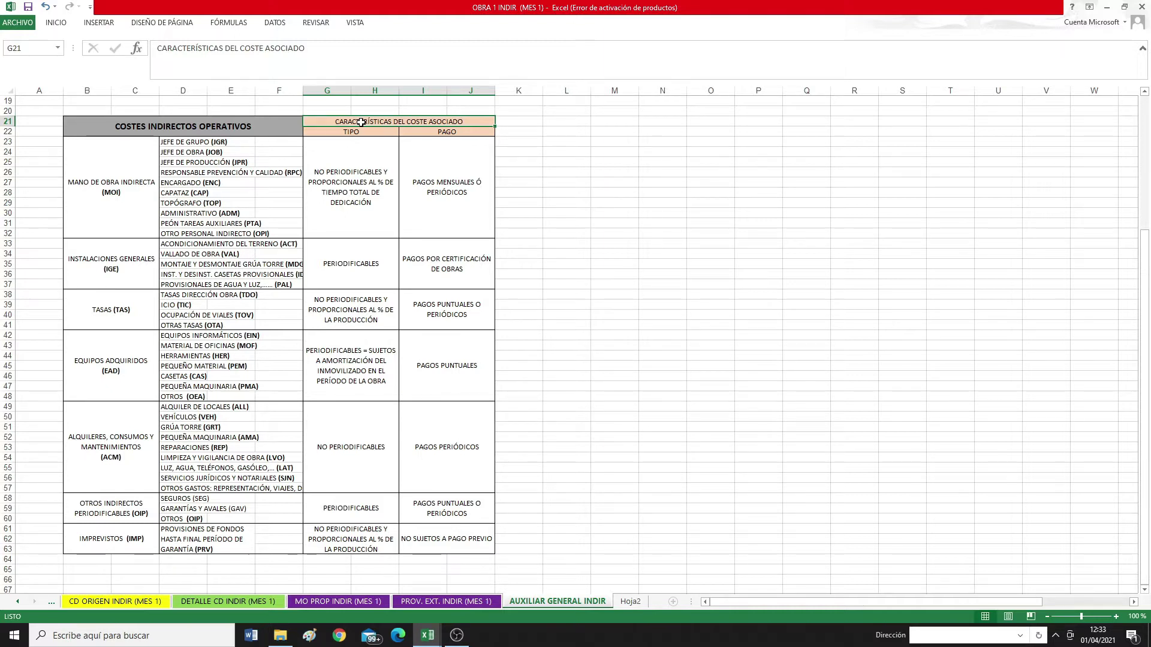
{"action": "left_click", "coordinate": [445, 131]}
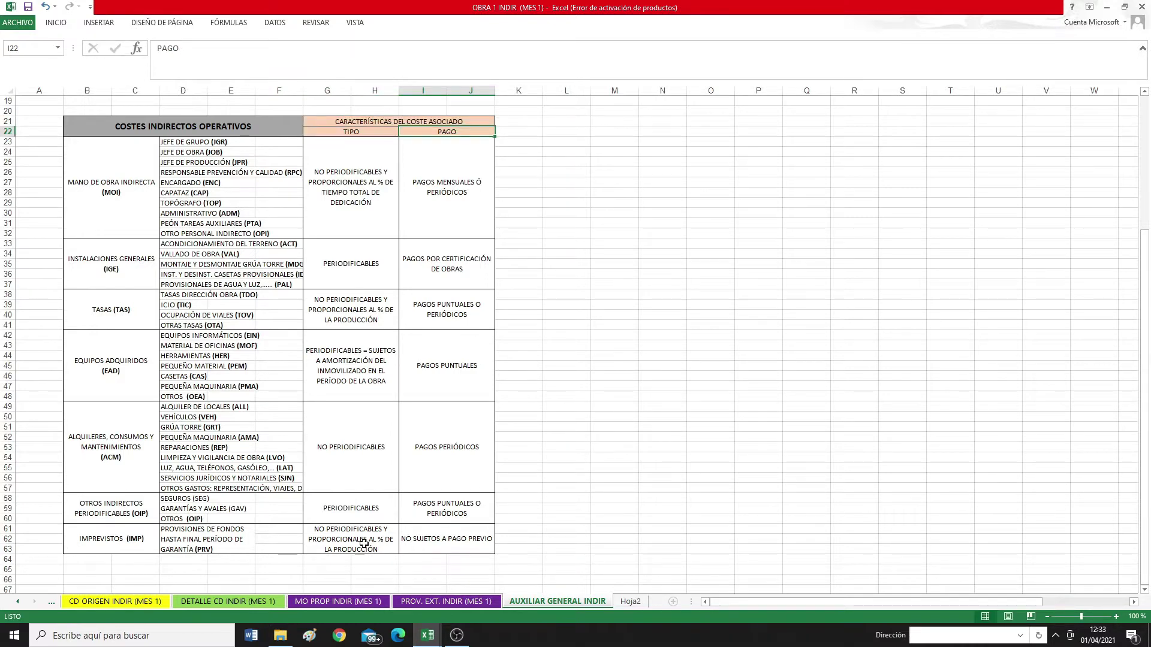
{"action": "left_click", "coordinate": [455, 541]}
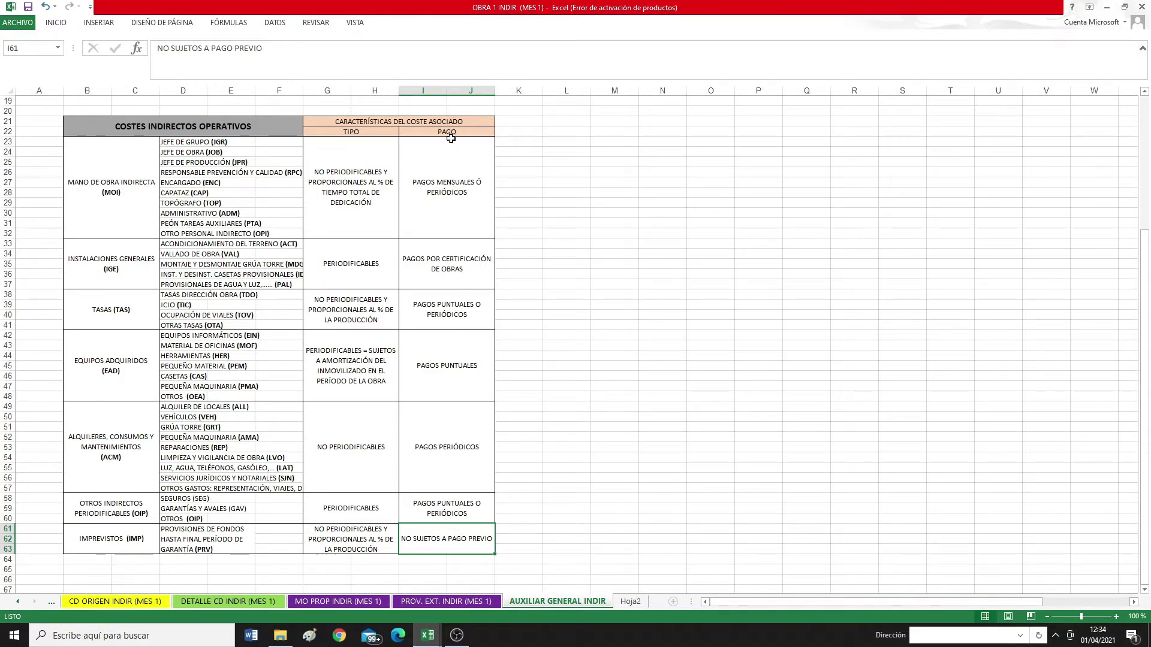
{"action": "left_click", "coordinate": [350, 132]}
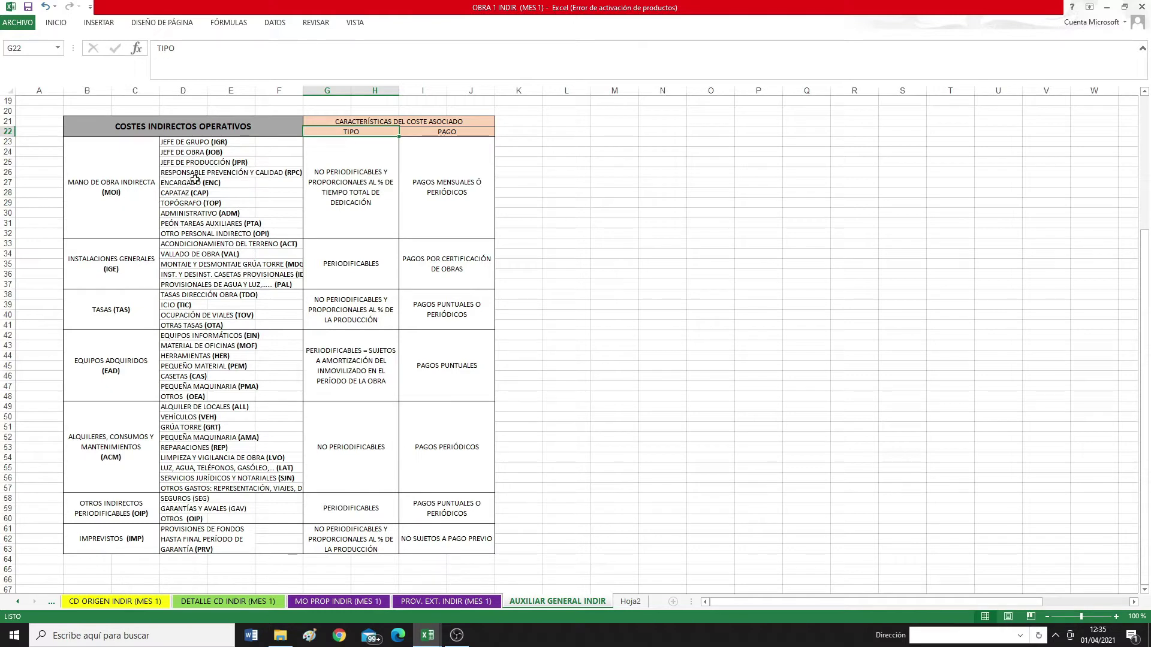
{"action": "left_click", "coordinate": [372, 198]}
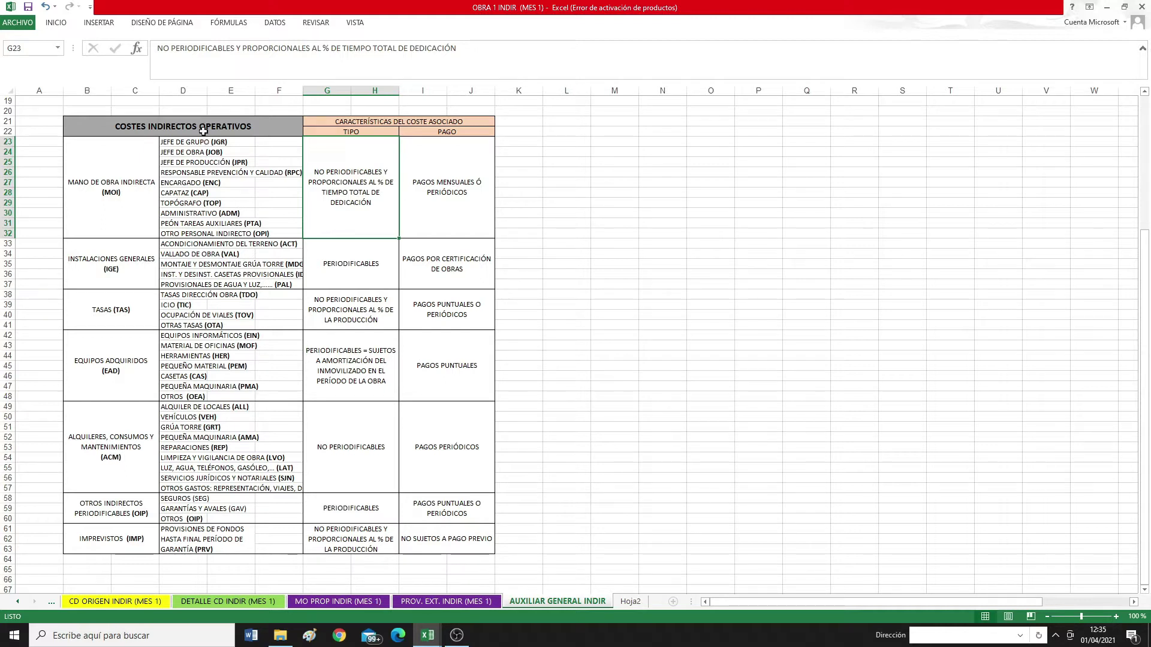
Go through the indirect labour posts one by one, from JEFE DE GRUPO down to OTRO PERSONAL INDIRECTO, then recheck them through PEÓN TAREAS AUXILIARES.
{"action": "left_click", "coordinate": [202, 142]}
{"action": "left_click", "coordinate": [196, 152]}
{"action": "left_click", "coordinate": [195, 162]}
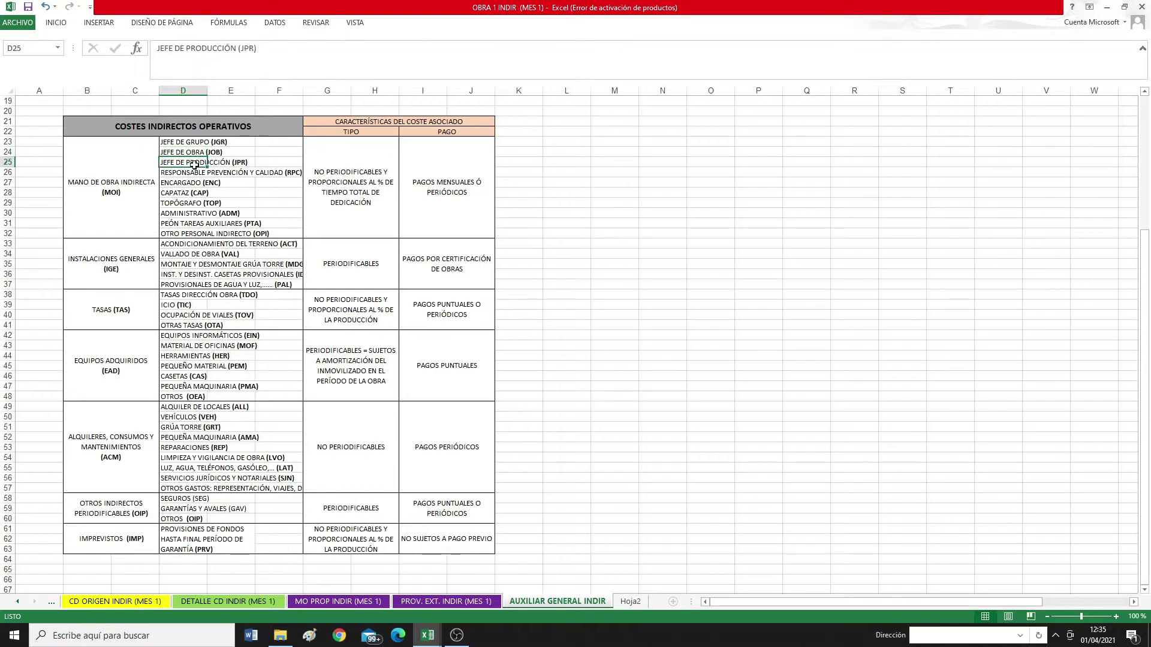
{"action": "left_click", "coordinate": [193, 172]}
{"action": "left_click", "coordinate": [195, 183]}
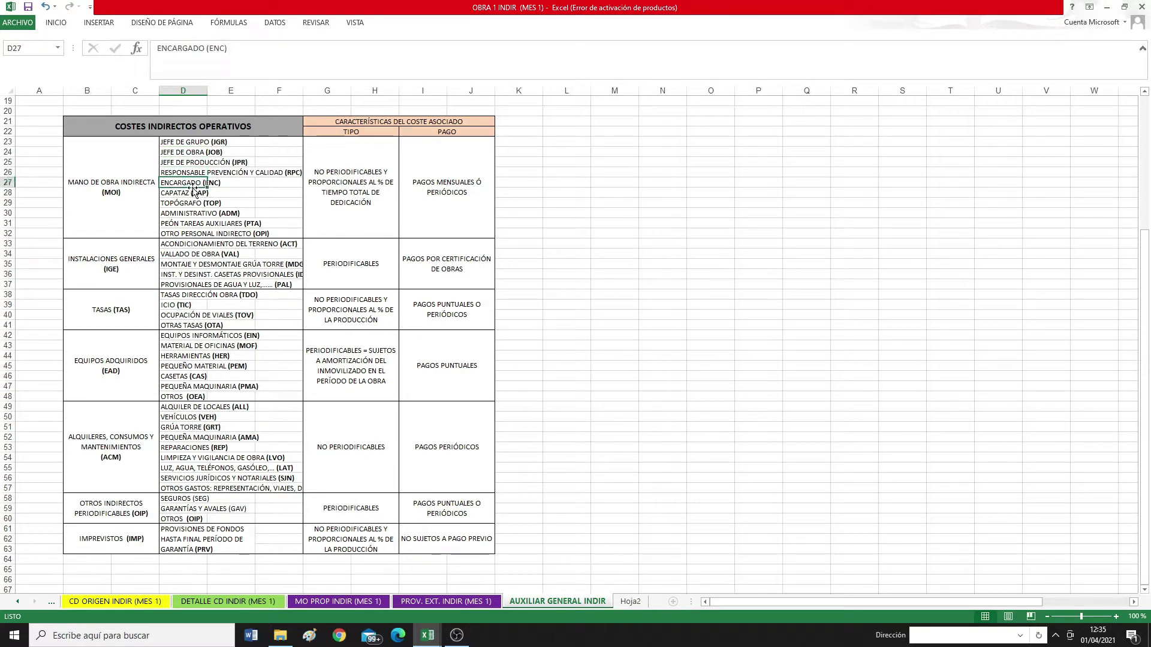
{"action": "left_click", "coordinate": [193, 193]}
{"action": "left_click", "coordinate": [192, 203]}
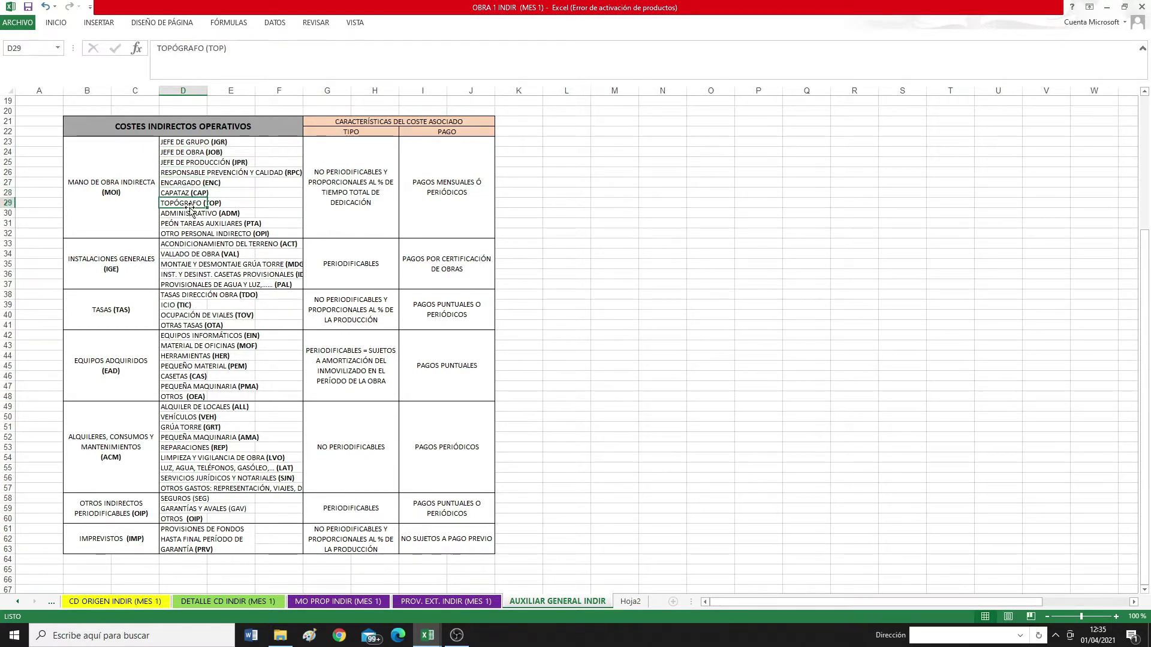
{"action": "left_click", "coordinate": [191, 214]}
{"action": "left_click", "coordinate": [196, 235]}
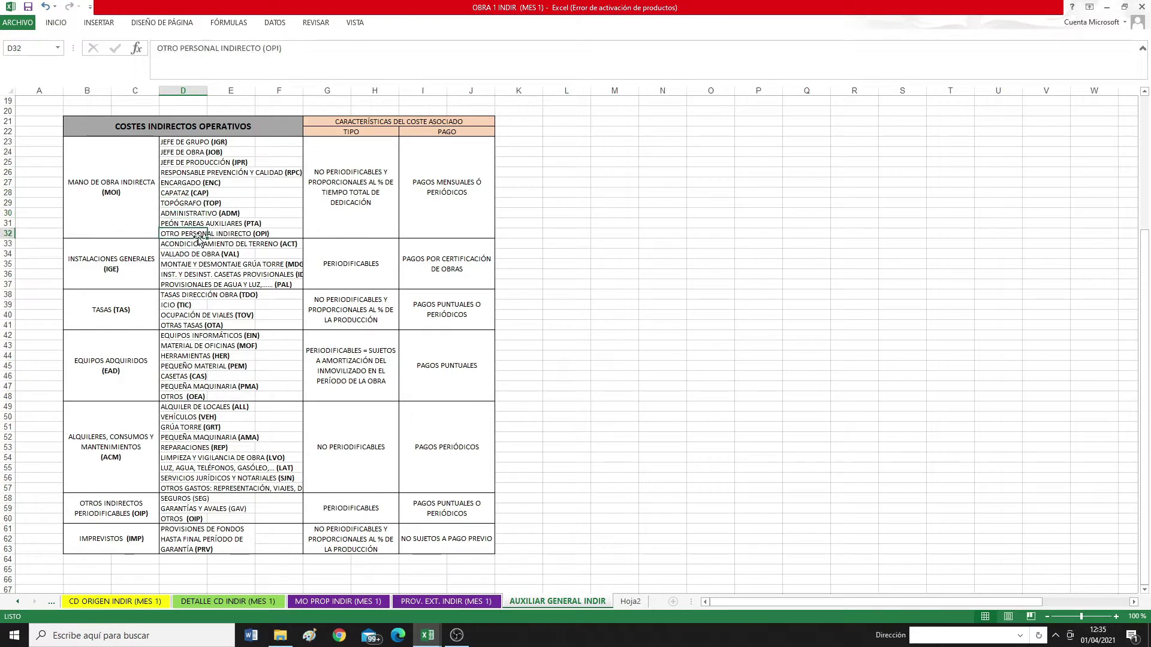
{"action": "left_click", "coordinate": [198, 225]}
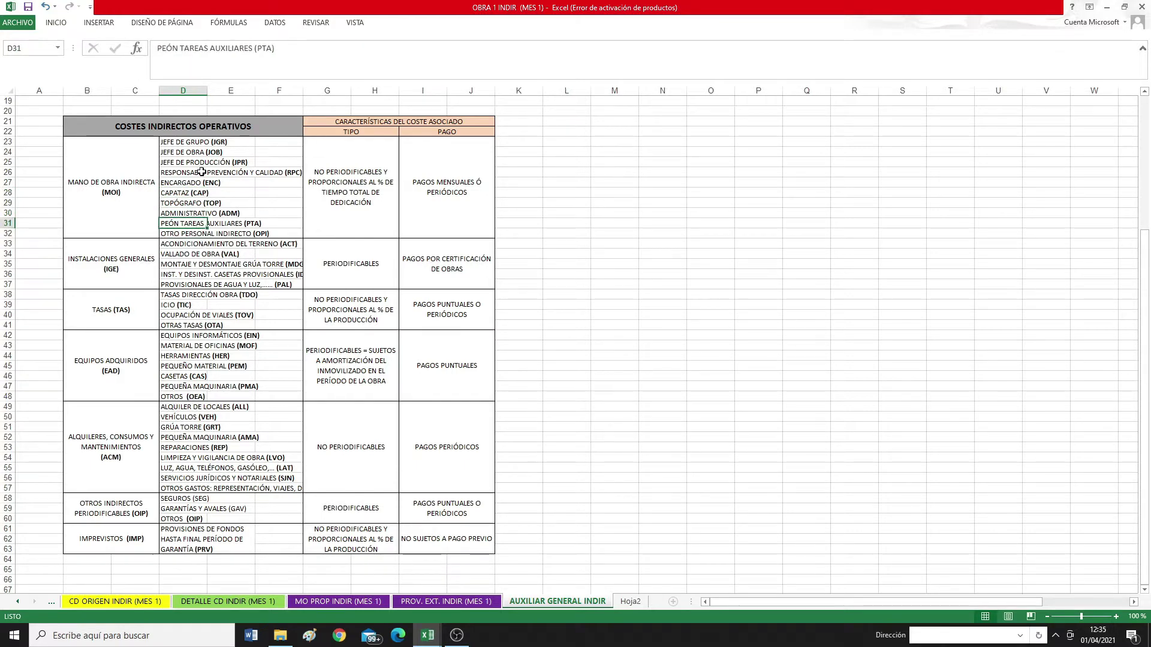
{"action": "left_click", "coordinate": [188, 141]}
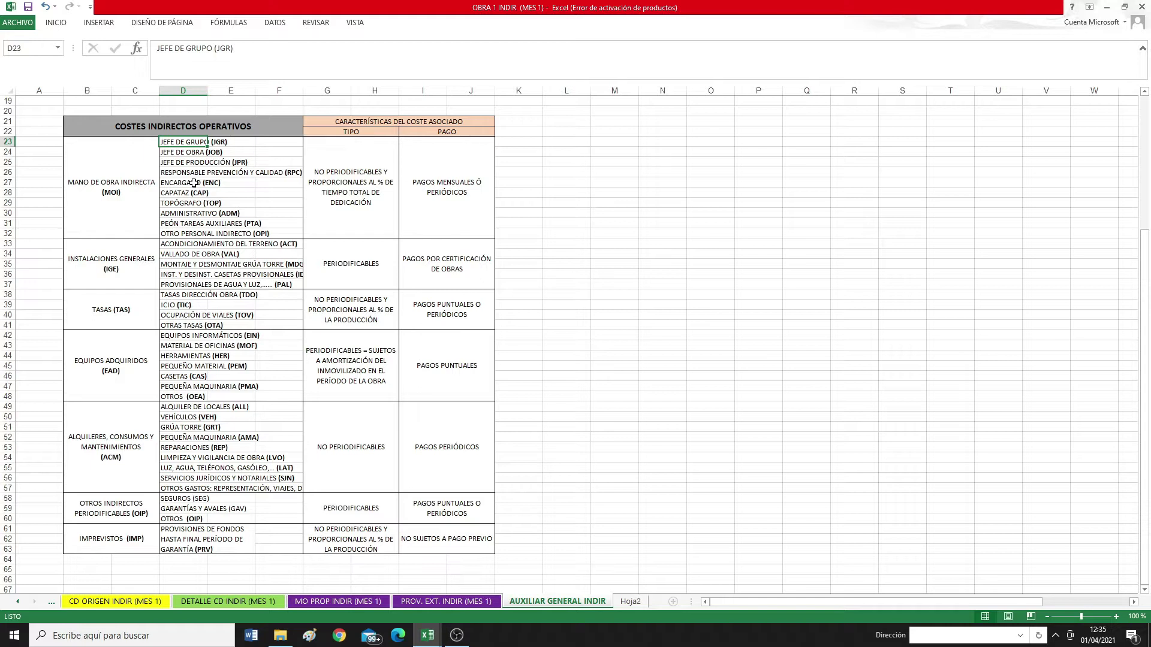
{"action": "left_click", "coordinate": [183, 155]}
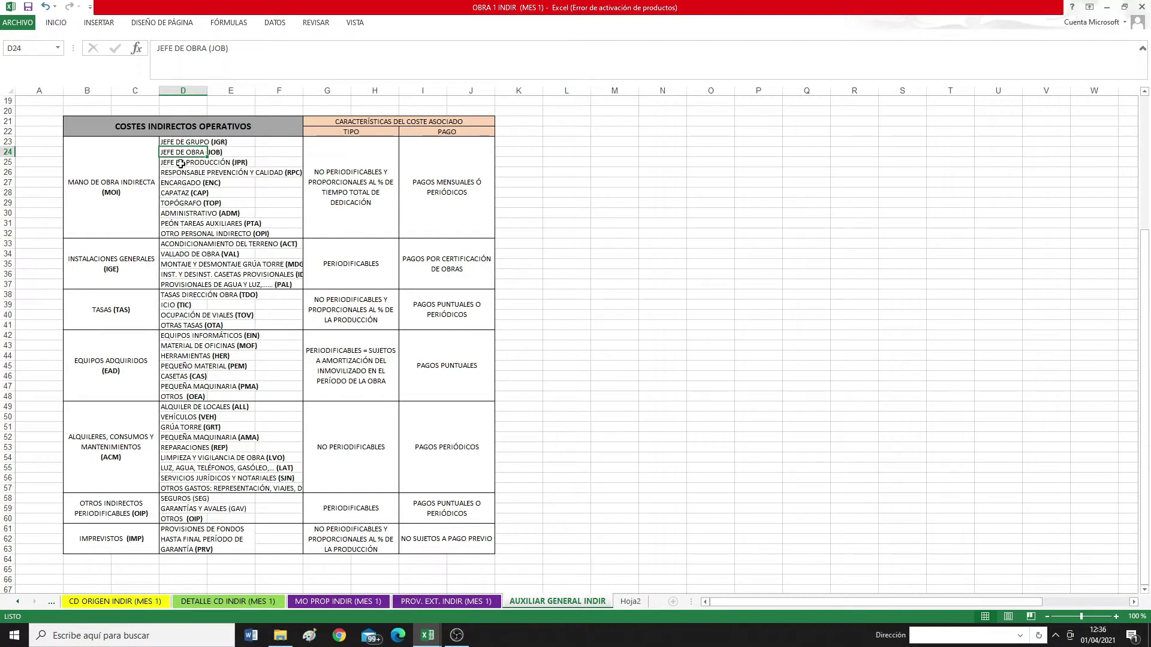
{"action": "left_click", "coordinate": [181, 163]}
{"action": "left_click", "coordinate": [181, 172]}
{"action": "left_click", "coordinate": [181, 192]}
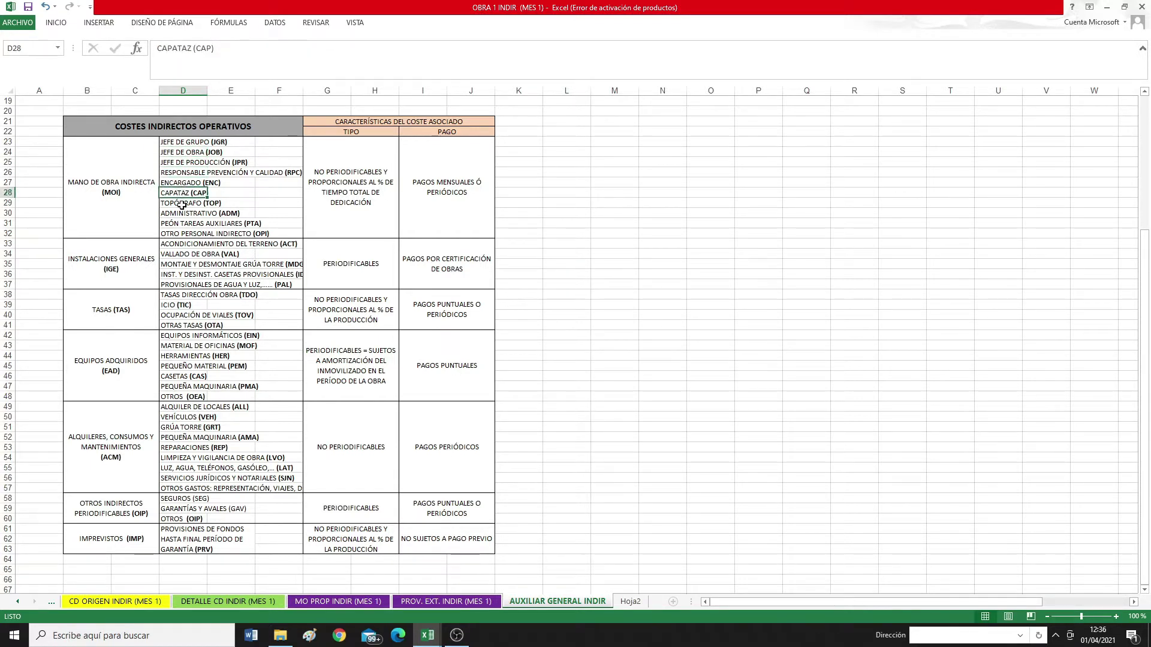
{"action": "left_click", "coordinate": [182, 203]}
{"action": "left_click", "coordinate": [182, 213]}
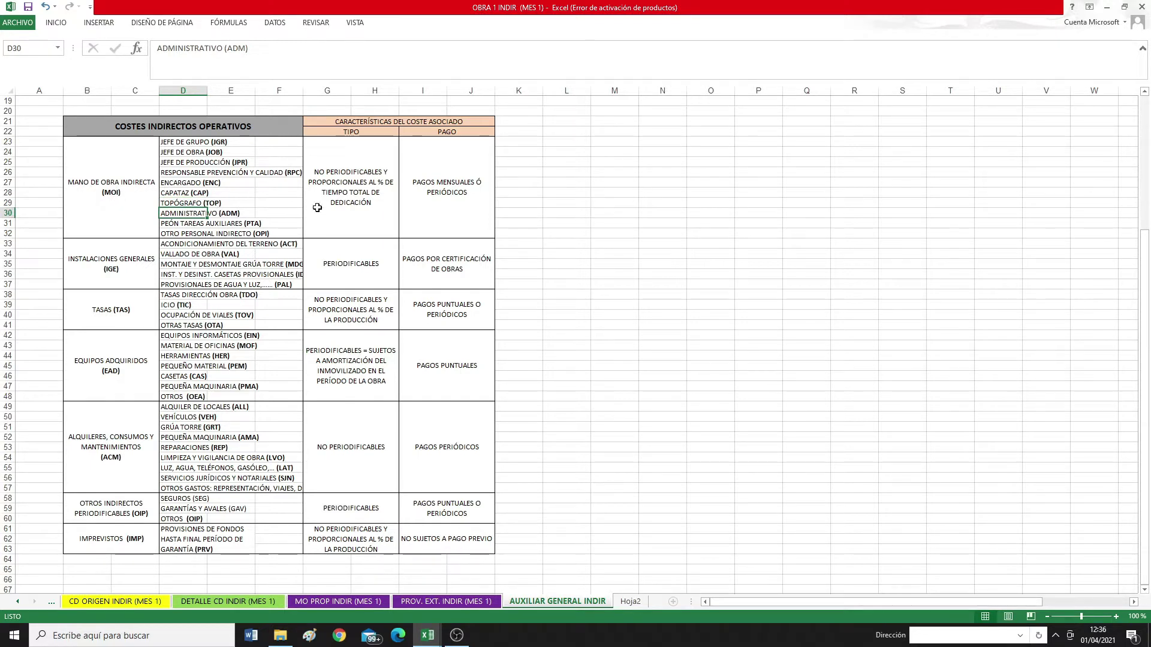
{"action": "left_click", "coordinate": [212, 222]}
{"action": "left_click", "coordinate": [184, 225]}
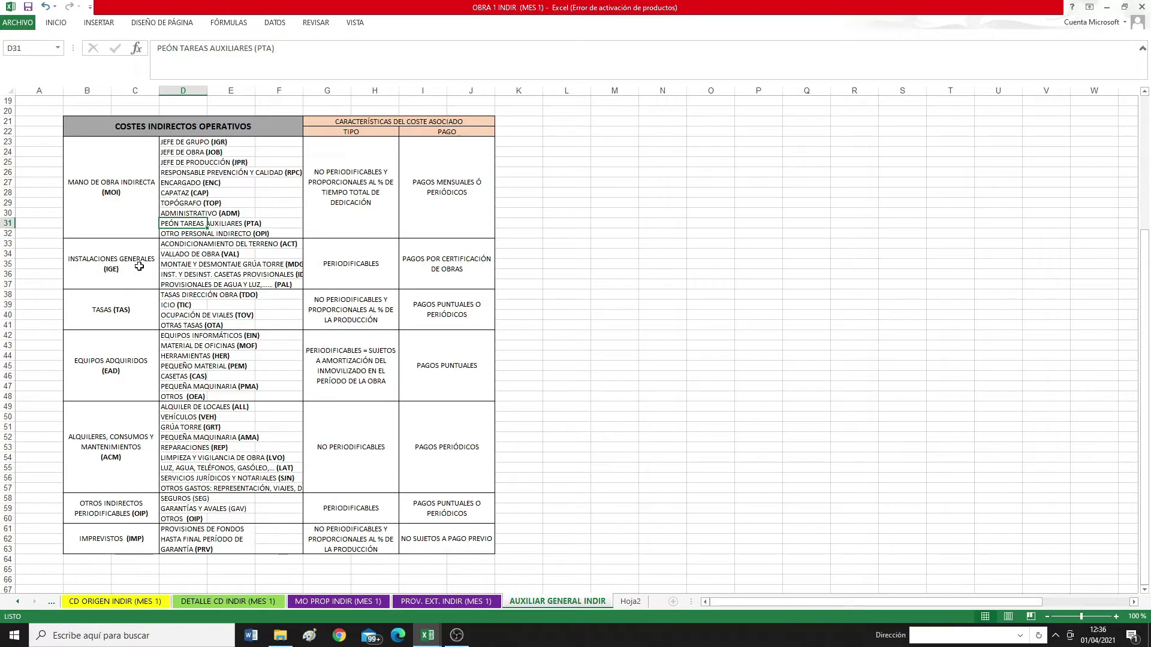
Examine the INSTALACIONES GENERALES (IGE) group, its site preparation, fencing and tower crane items, and its cost type.
{"action": "left_click", "coordinate": [123, 264]}
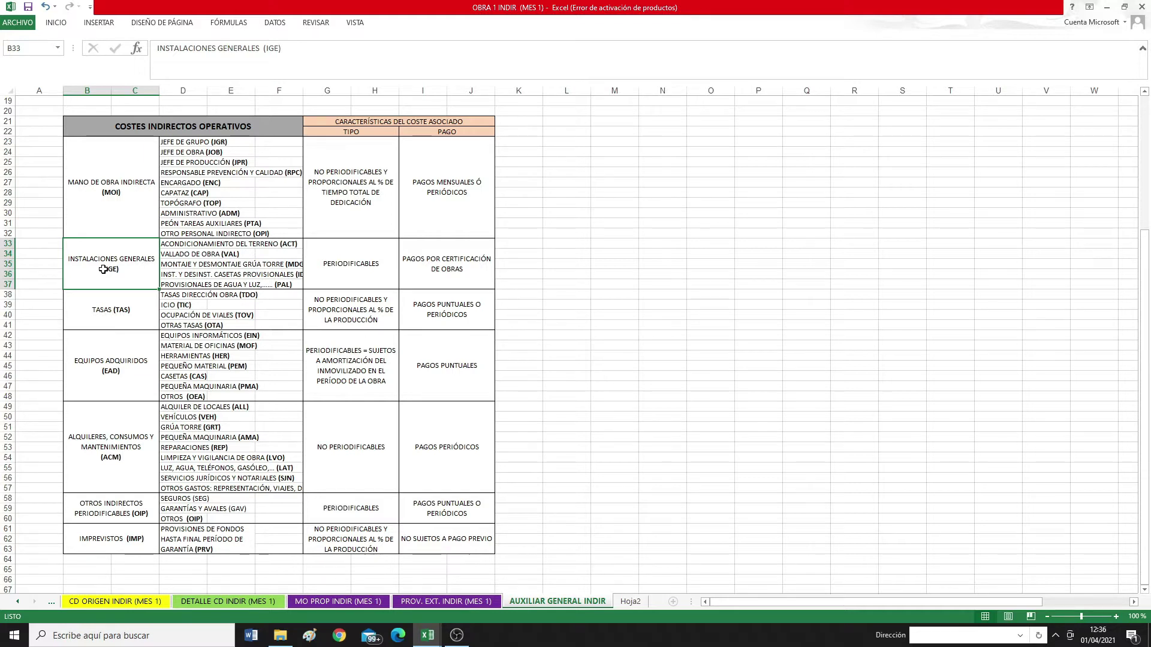
{"action": "left_click", "coordinate": [181, 242]}
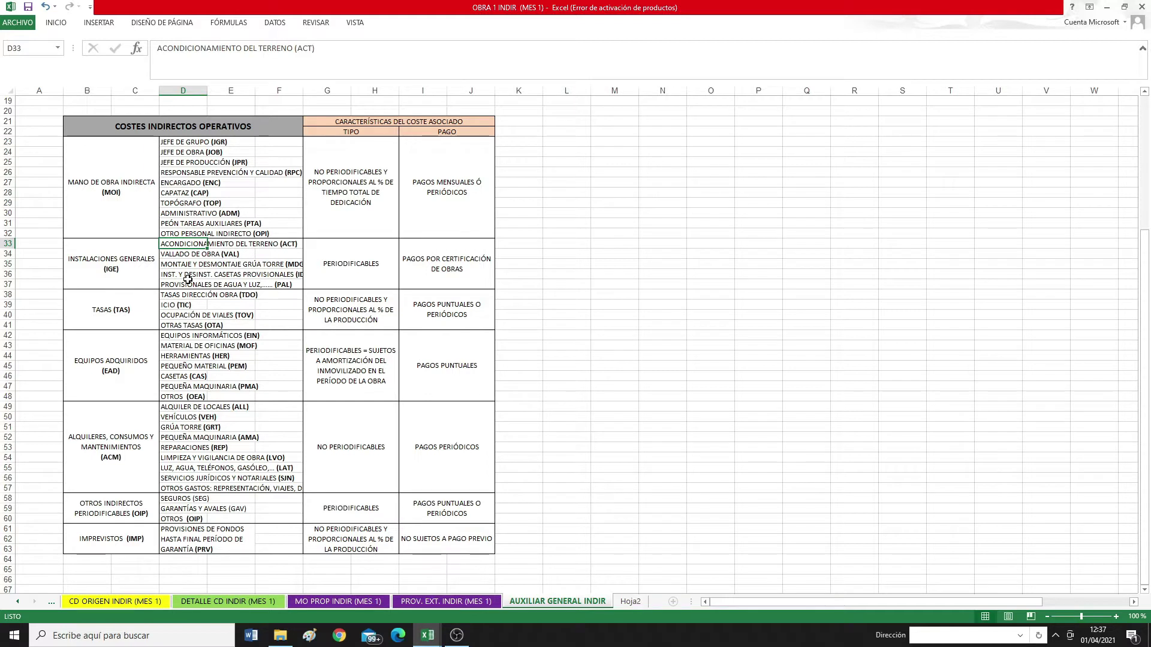
{"action": "left_click", "coordinate": [175, 252]}
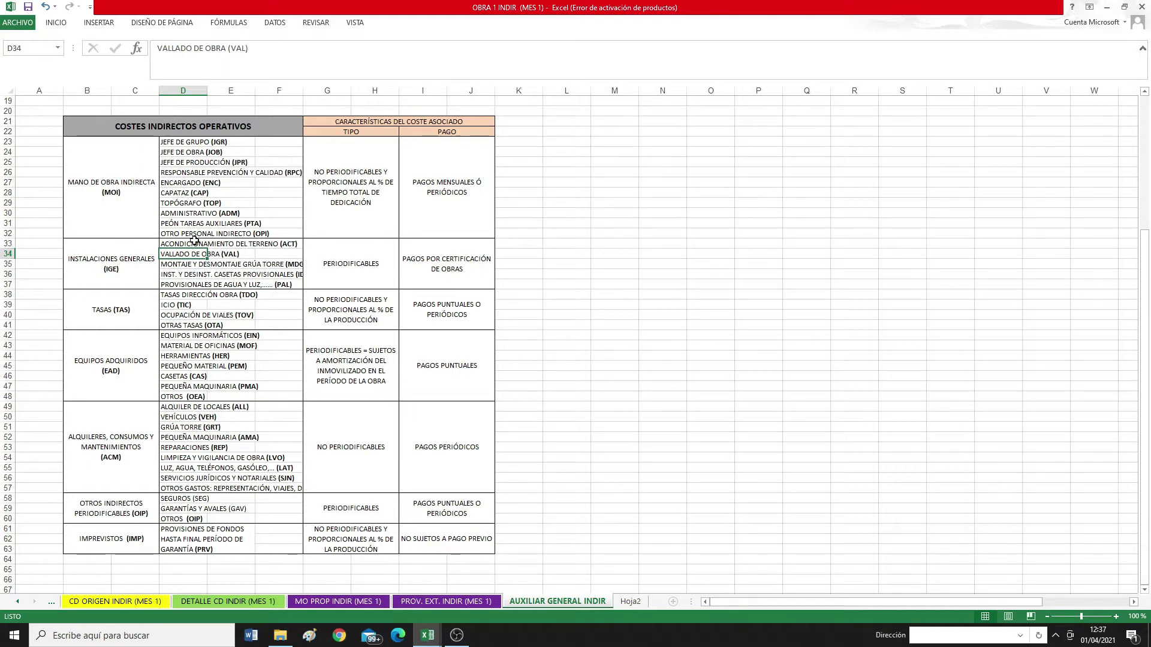
{"action": "left_click", "coordinate": [344, 266]}
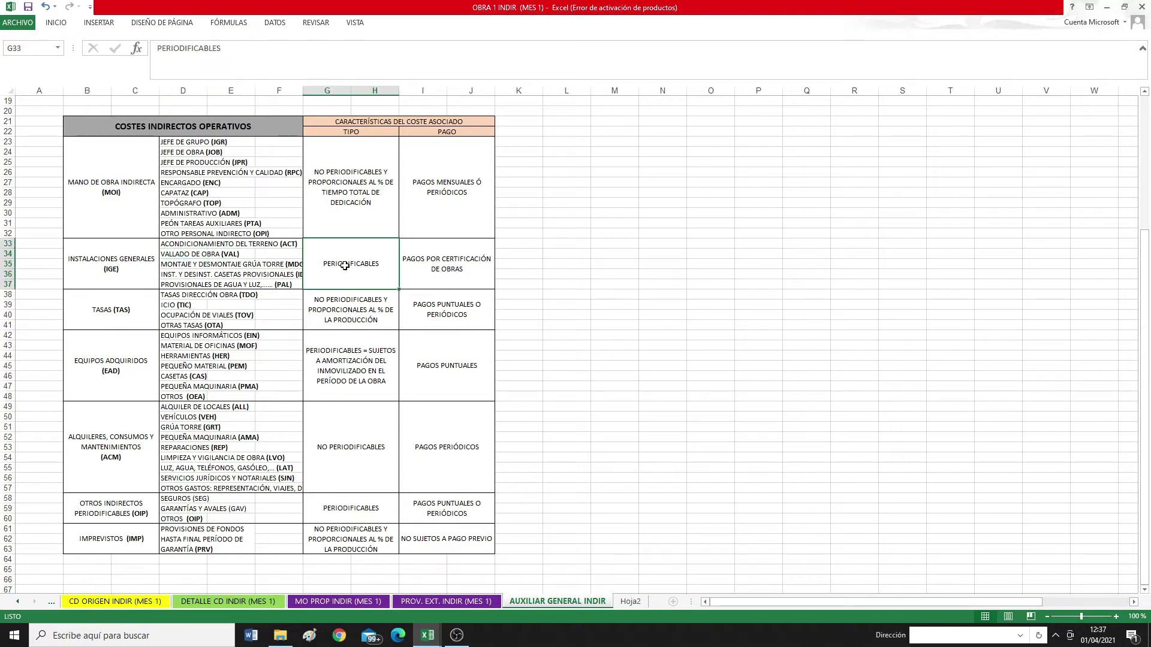
{"action": "left_click", "coordinate": [187, 264]}
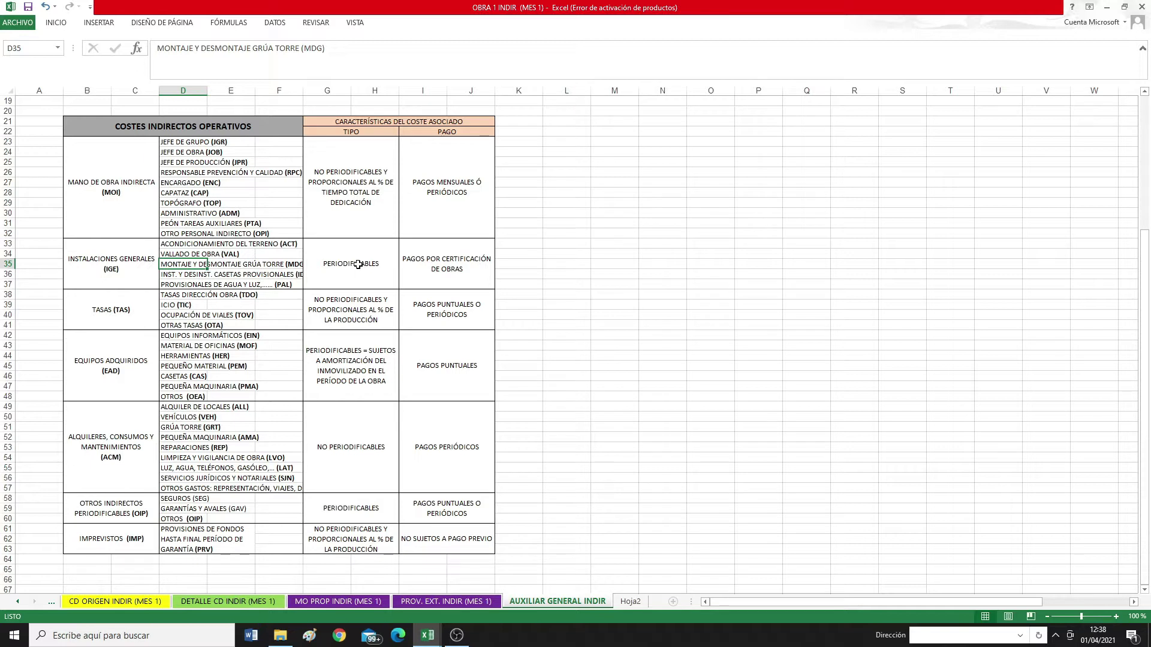
Examine the TASAS (TAS) group, its TASAS DIRECCIÓN OBRA item and its cost type.
{"action": "left_click", "coordinate": [103, 300]}
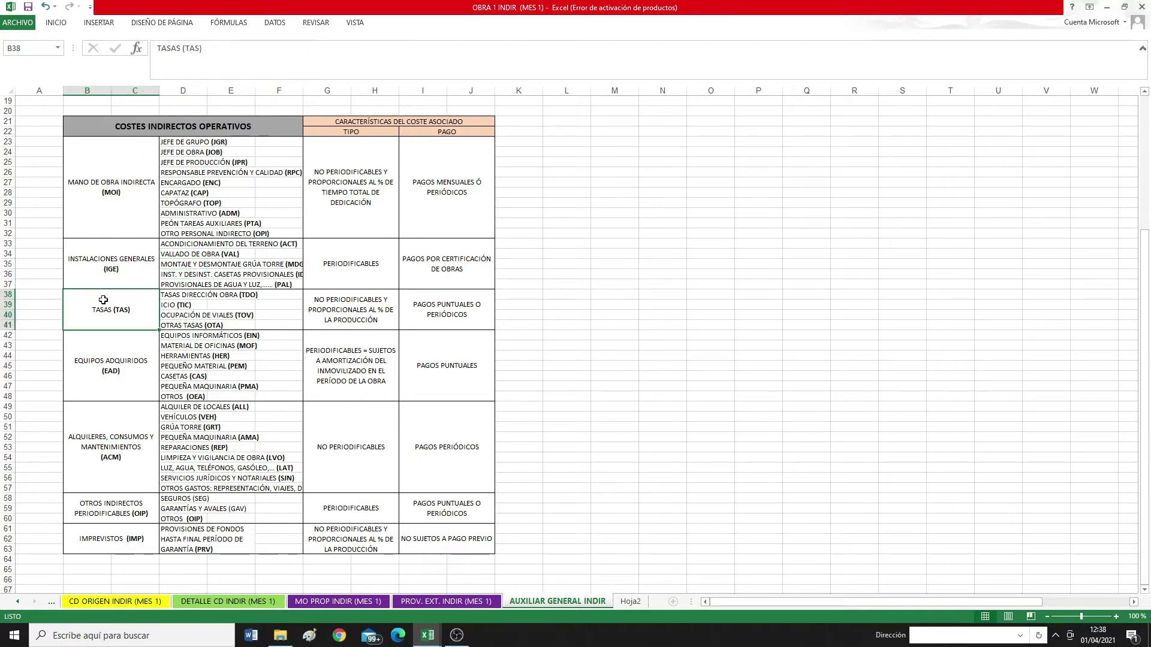
{"action": "left_click", "coordinate": [171, 294]}
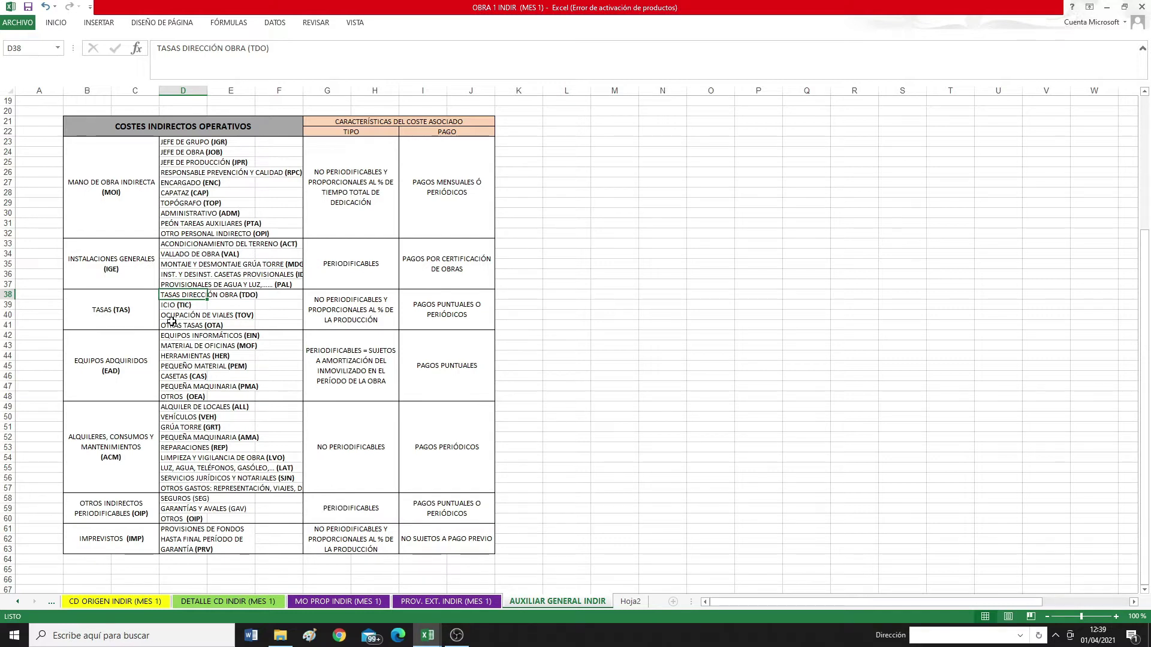
{"action": "left_click", "coordinate": [347, 313]}
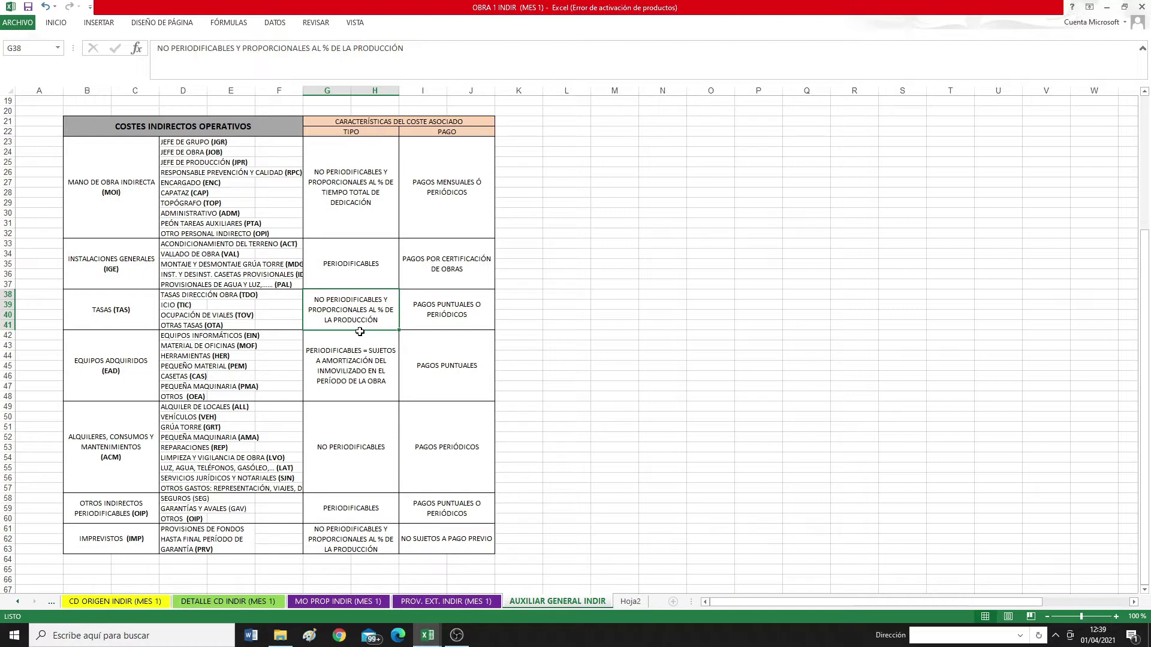
Examine the EQUIPOS ADQUIRIDOS (EAD) group, its cost type, and the computer equipment, office material and tools items.
{"action": "left_click", "coordinate": [115, 352]}
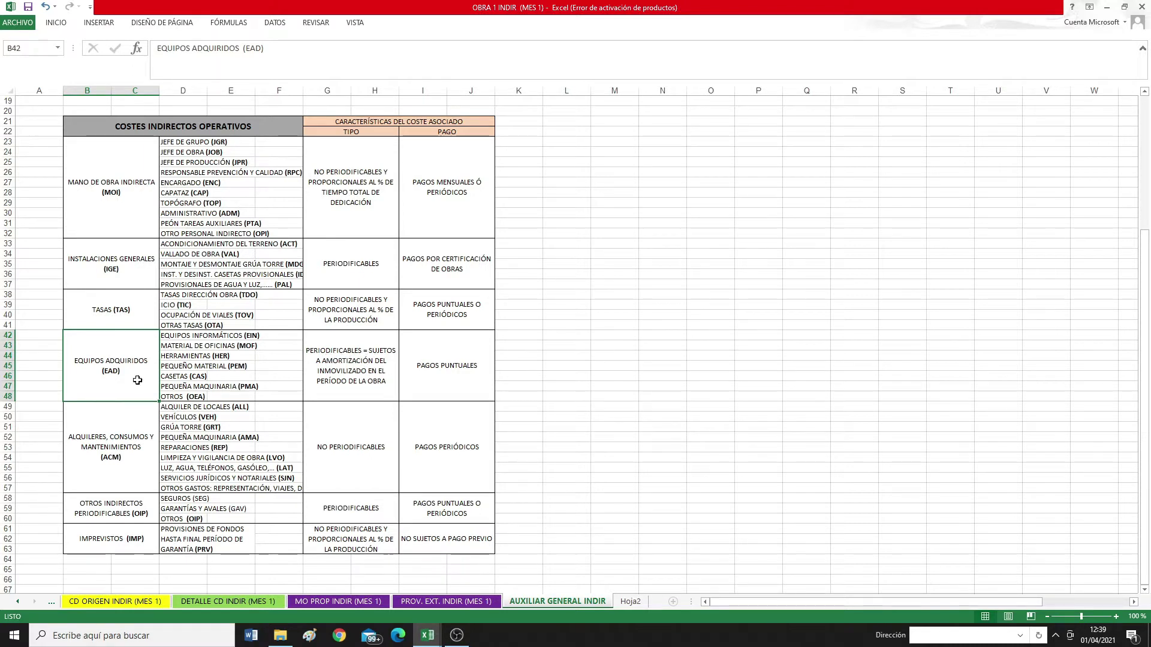
{"action": "left_click", "coordinate": [363, 377]}
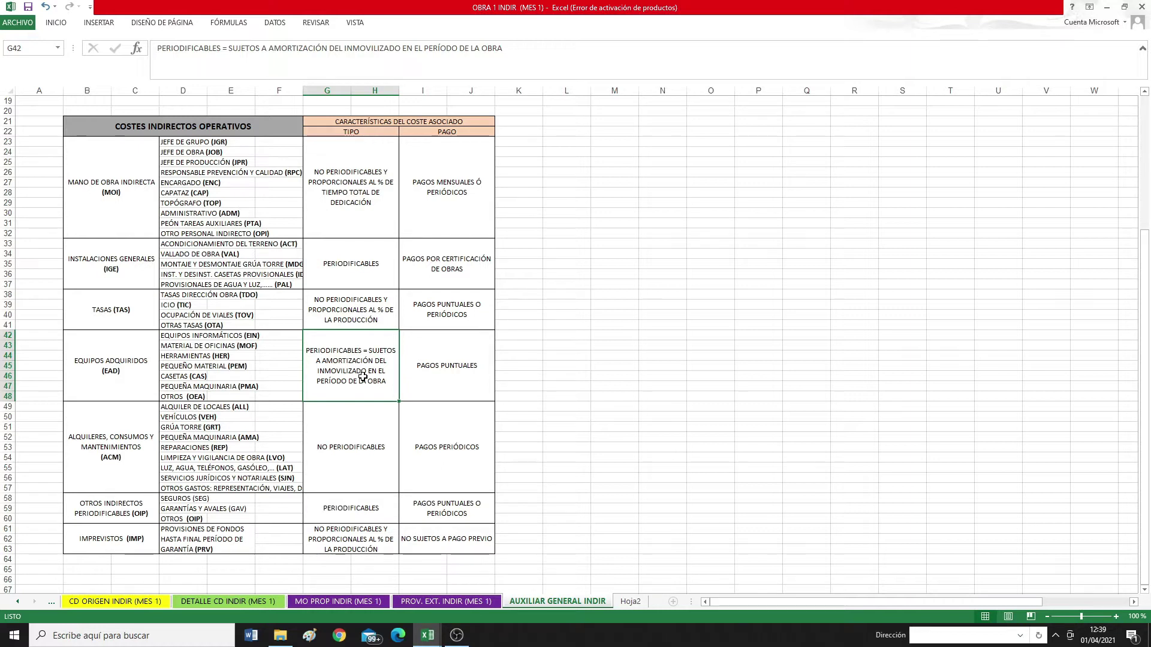
{"action": "left_click", "coordinate": [186, 336]}
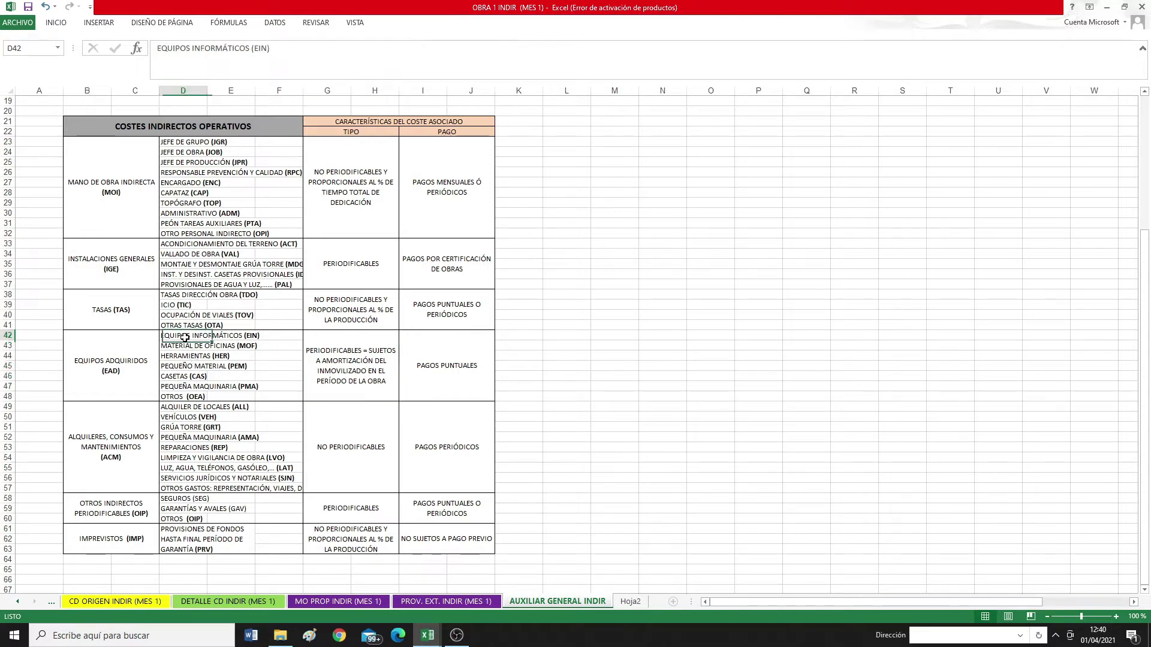
{"action": "left_click", "coordinate": [175, 348]}
{"action": "left_click", "coordinate": [178, 358]}
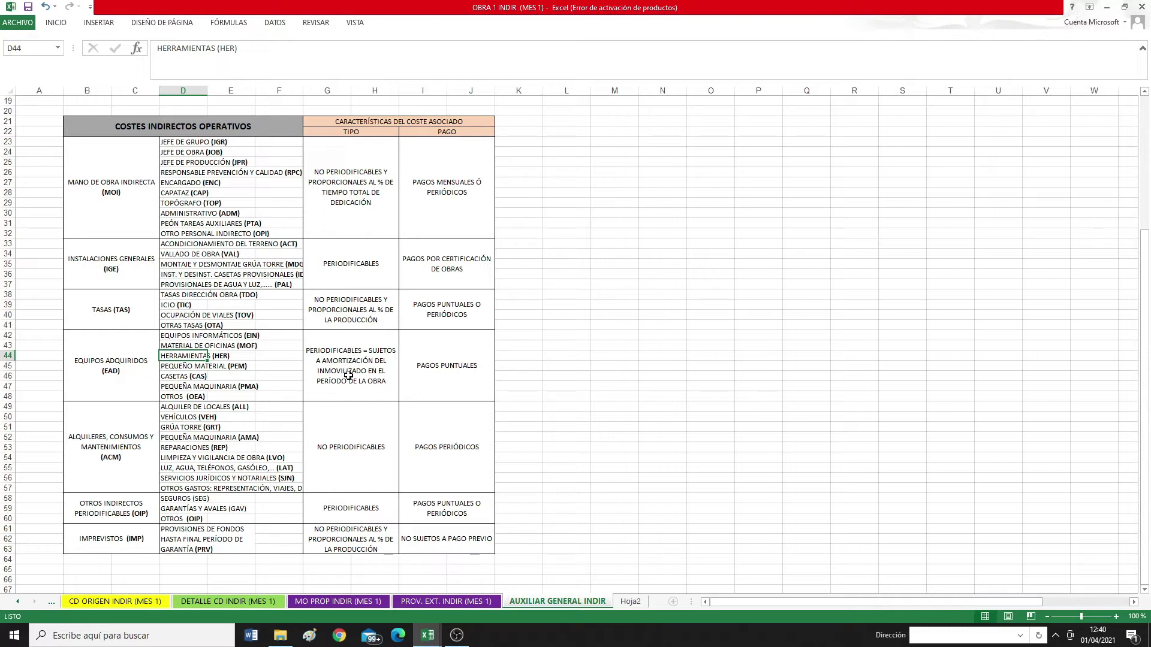
Check the Costes Directos + Indirectos and Gastos de Amortización rows on the INFOCIFRAS INDIR (MES 1) sheet, and return to AUXILIAR GENERAL INDIR.
{"action": "left_click", "coordinate": [16, 603]}
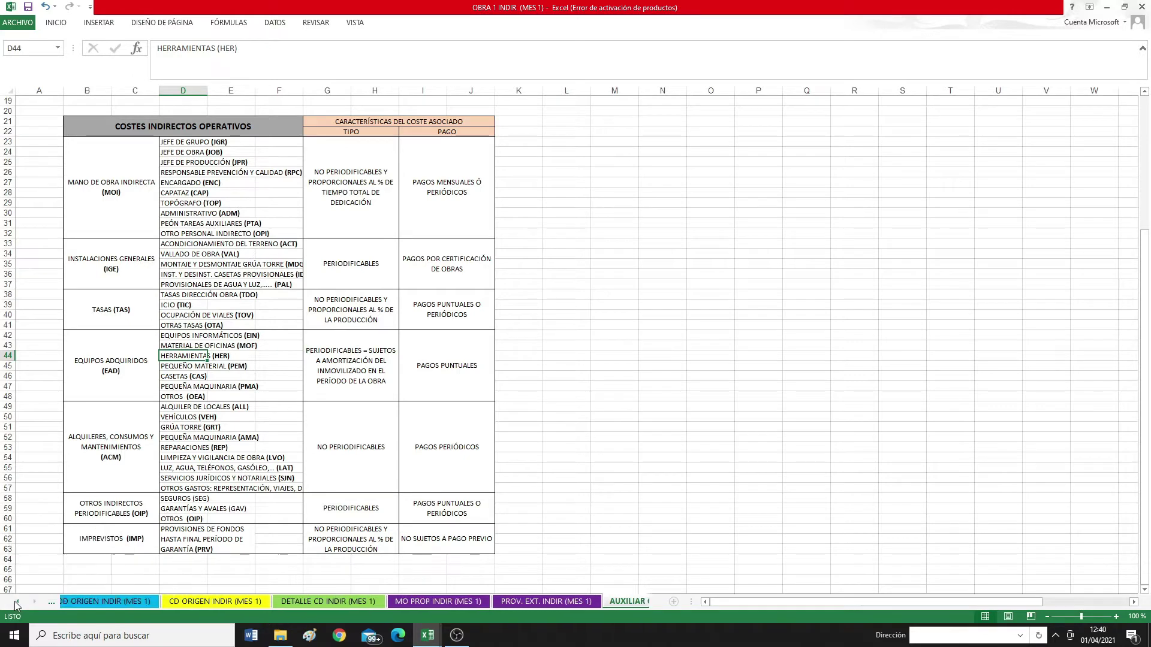
{"action": "left_click", "coordinate": [16, 603]}
{"action": "left_click", "coordinate": [108, 602]}
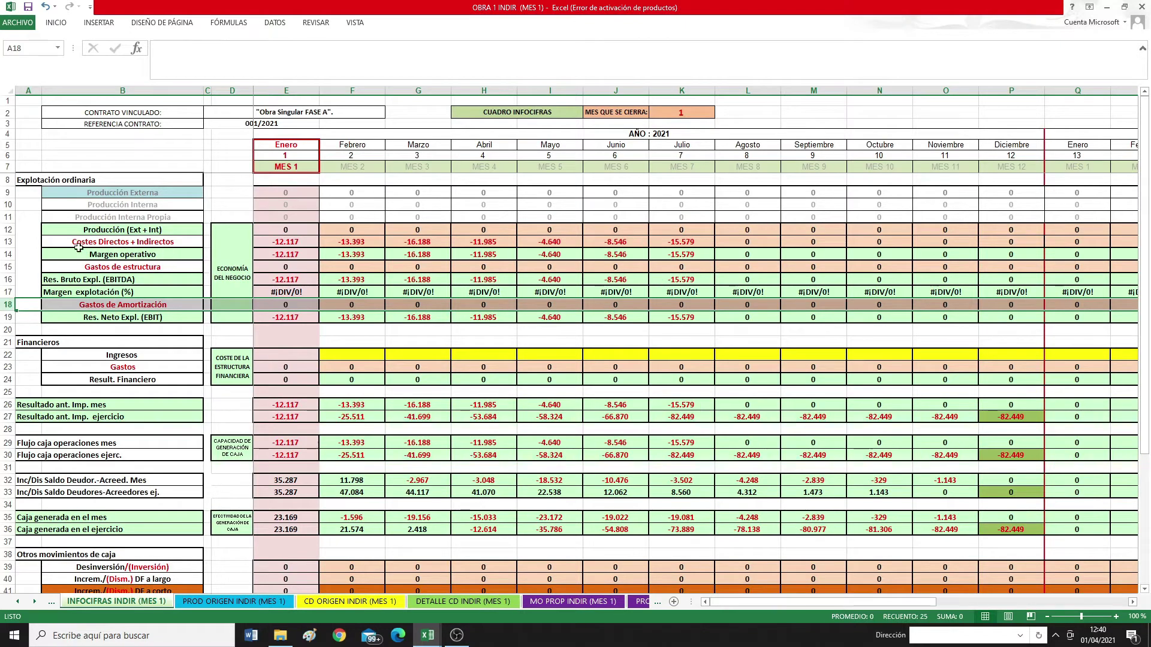
{"action": "left_click", "coordinate": [4, 242]}
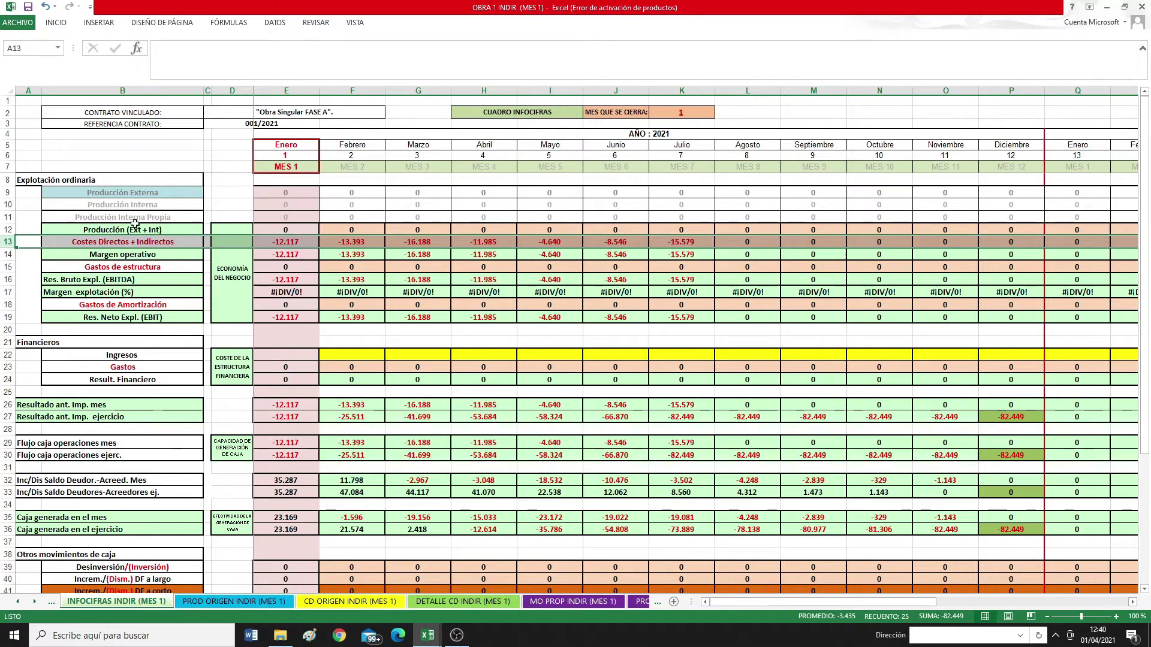
{"action": "left_click", "coordinate": [8, 304]}
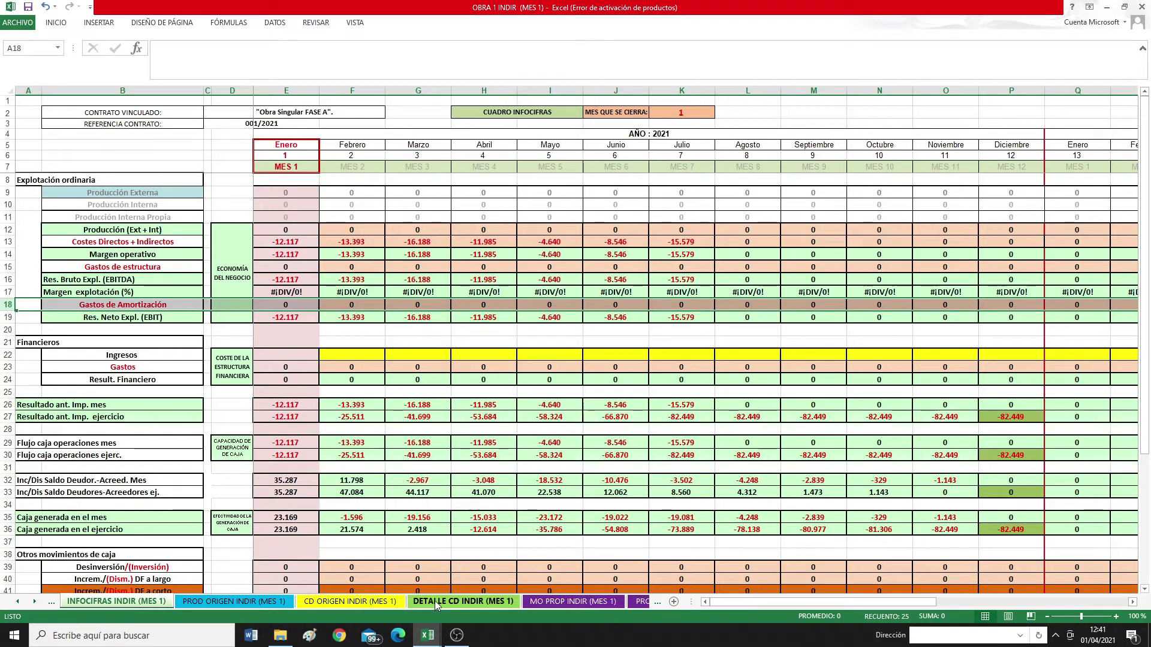
{"action": "left_click", "coordinate": [34, 601]}
{"action": "left_click", "coordinate": [34, 601]}
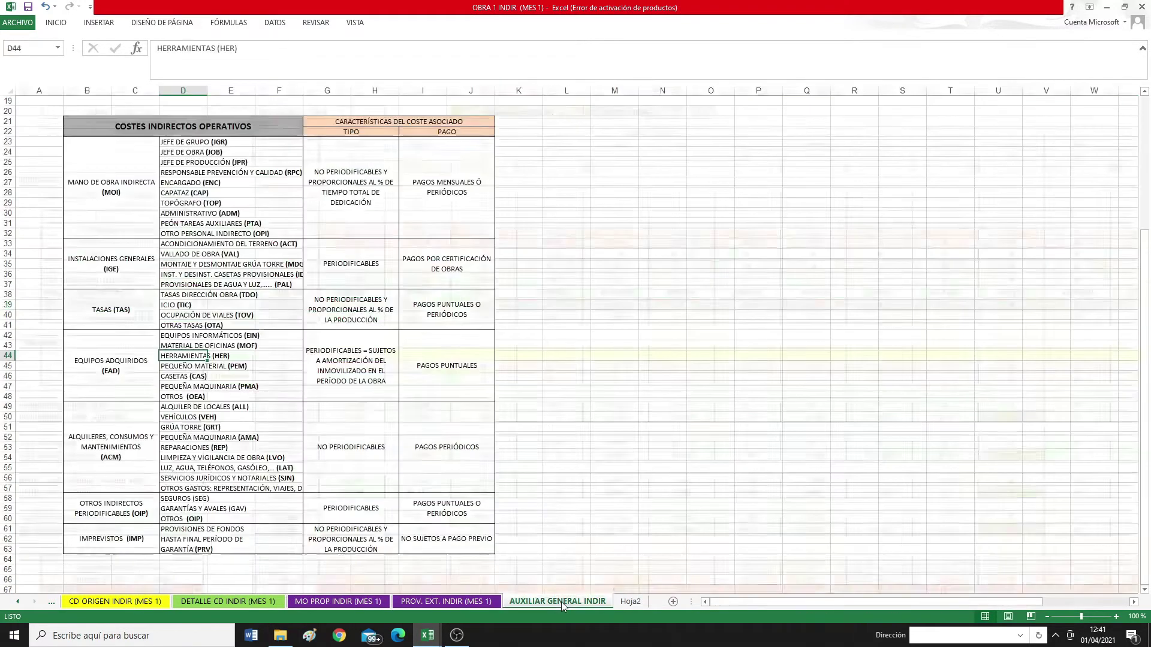
{"action": "left_click", "coordinate": [563, 602]}
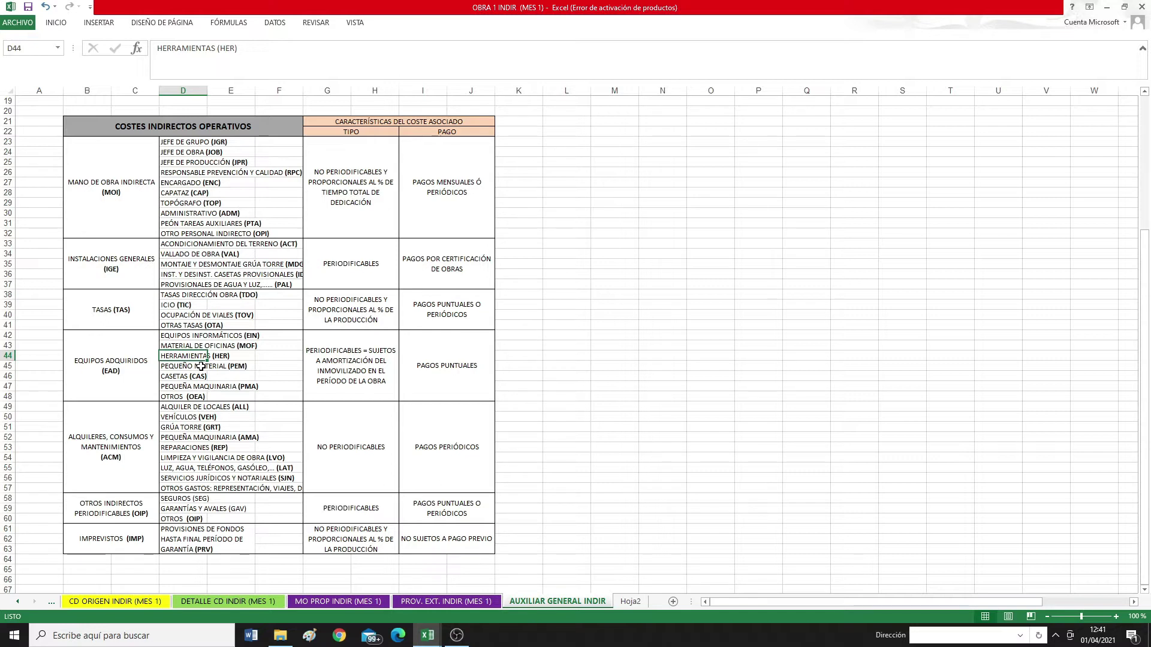
Examine the ALQUILERES, CONSUMOS Y MANTENIMIENTOS (ACM) group and its premises rental, vehicles and tower crane items.
{"action": "left_click", "coordinate": [133, 432]}
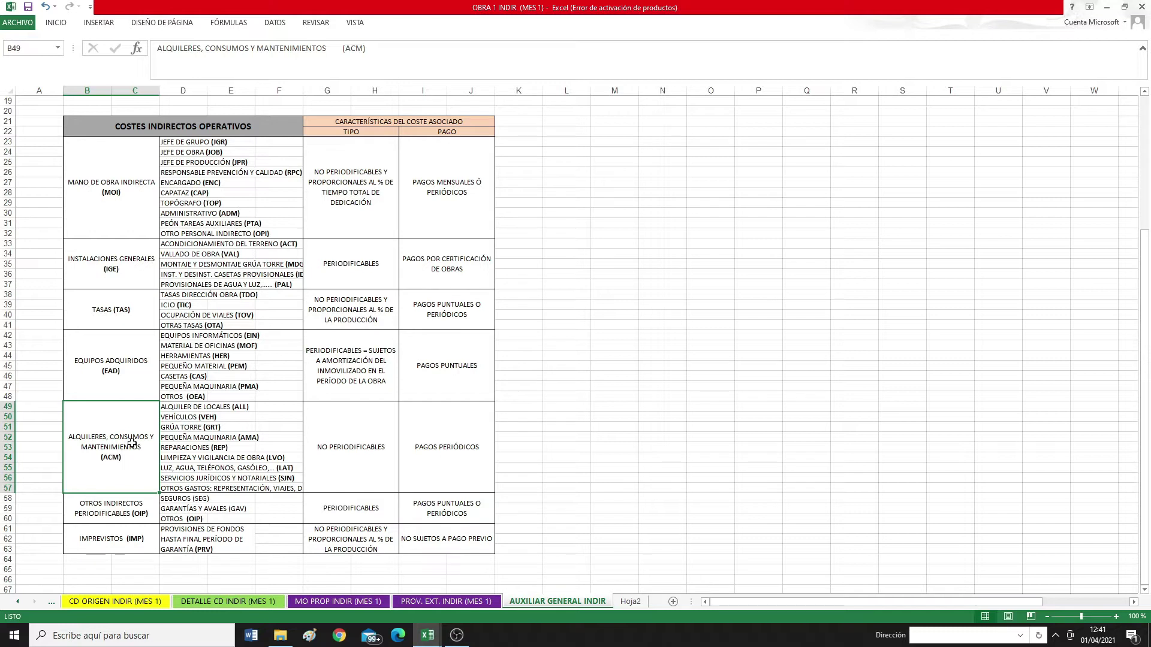
{"action": "left_click", "coordinate": [176, 411]}
{"action": "key", "text": "Down"}
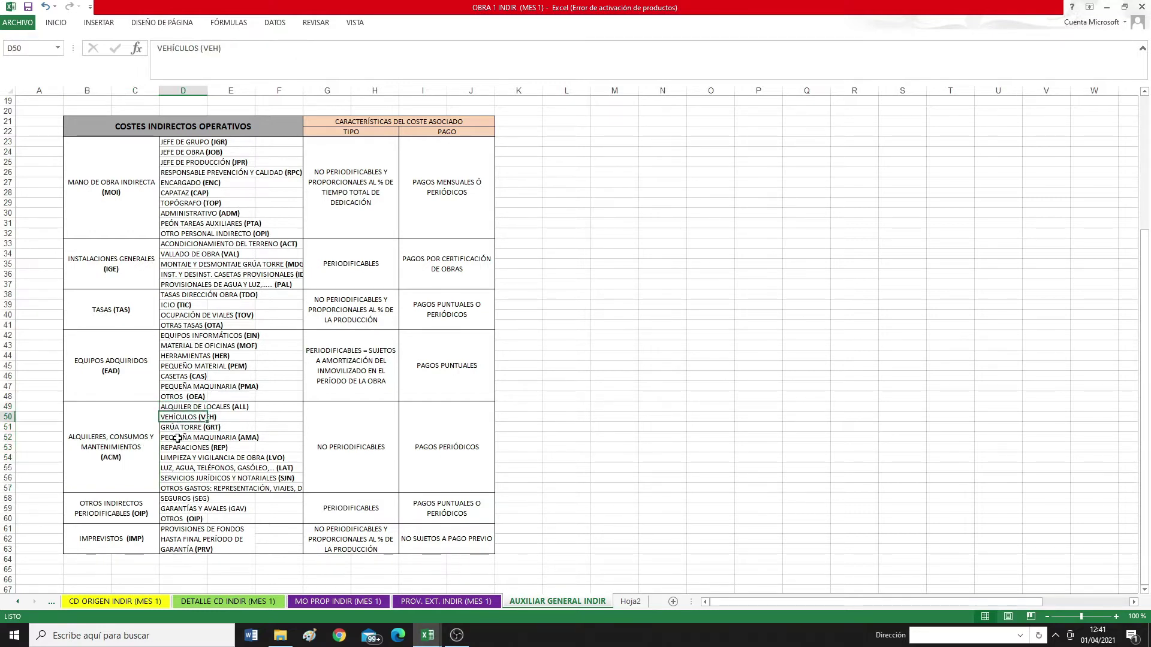
{"action": "left_click", "coordinate": [179, 428]}
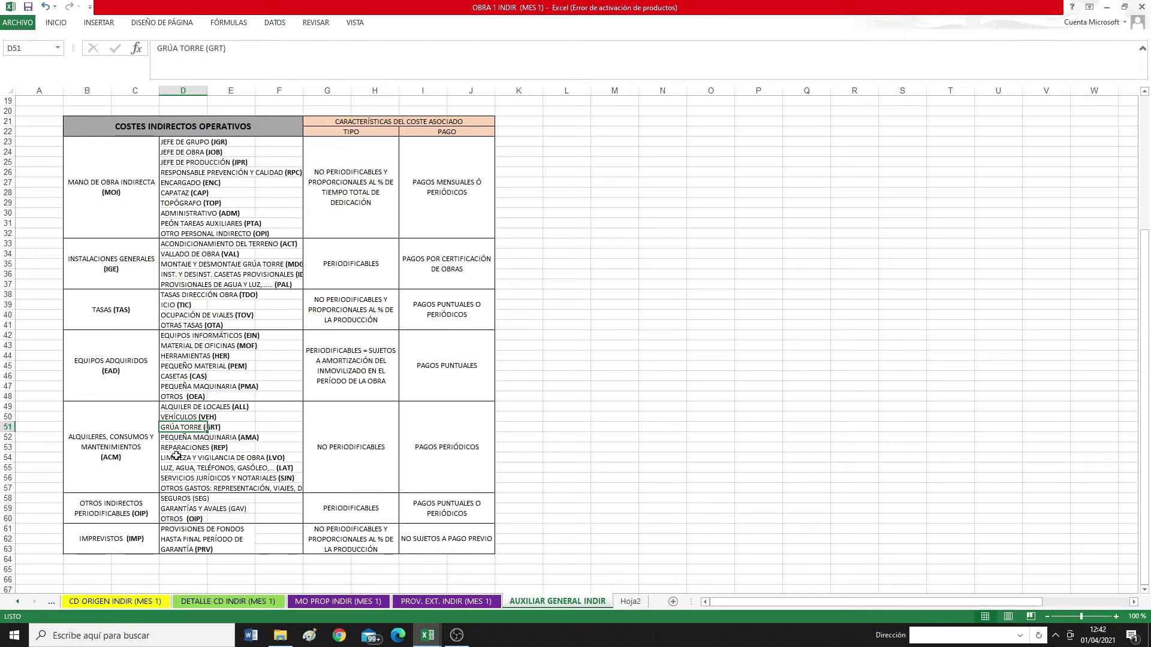
Examine the OTROS INDIRECTOS PERIODIFICABLES (OIP) group, its SEGUROS item, and its payment and type characteristics.
{"action": "scroll", "coordinate": [194, 475], "scroll_direction": "down", "scroll_amount": 4}
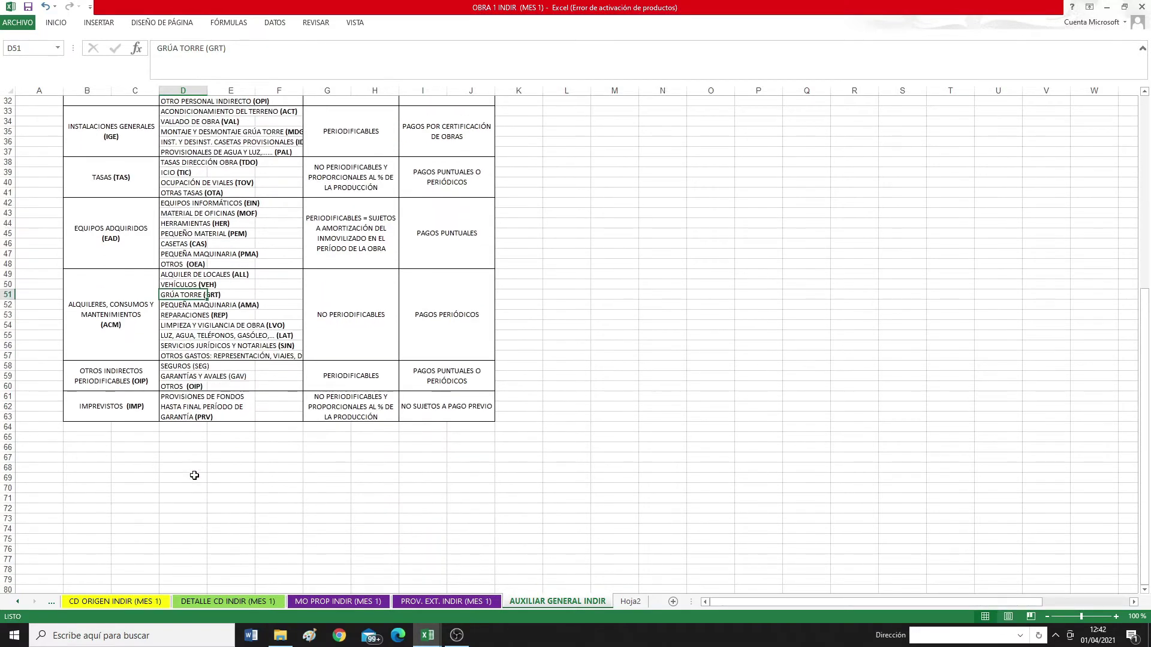
{"action": "left_click", "coordinate": [125, 384]}
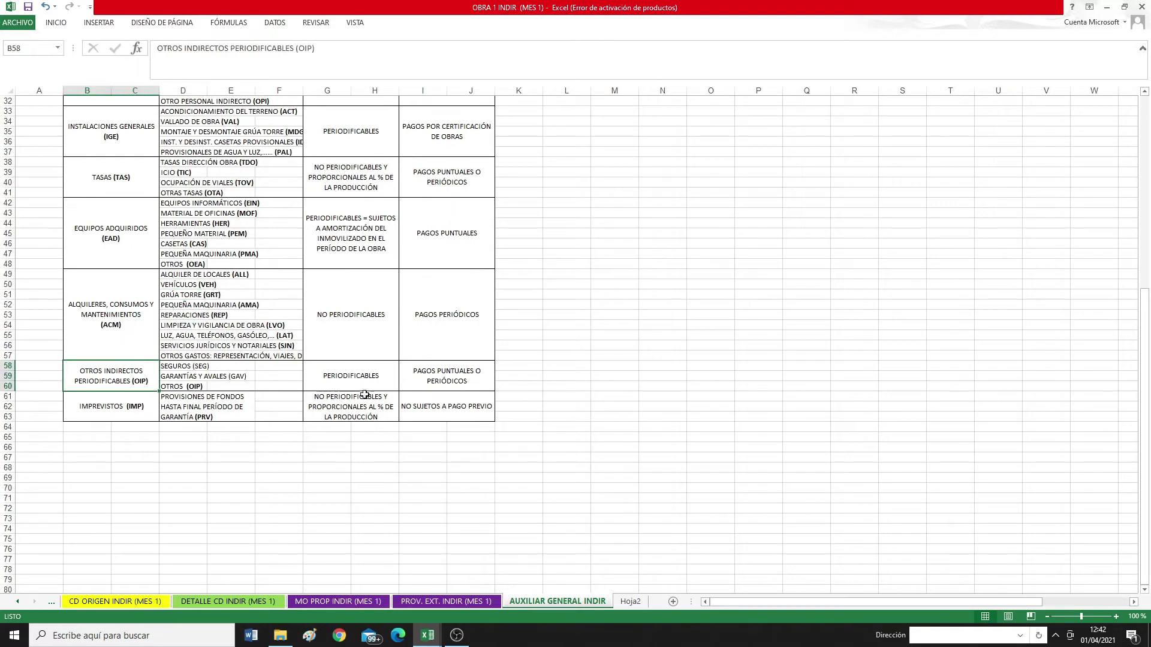
{"action": "left_click", "coordinate": [167, 368]}
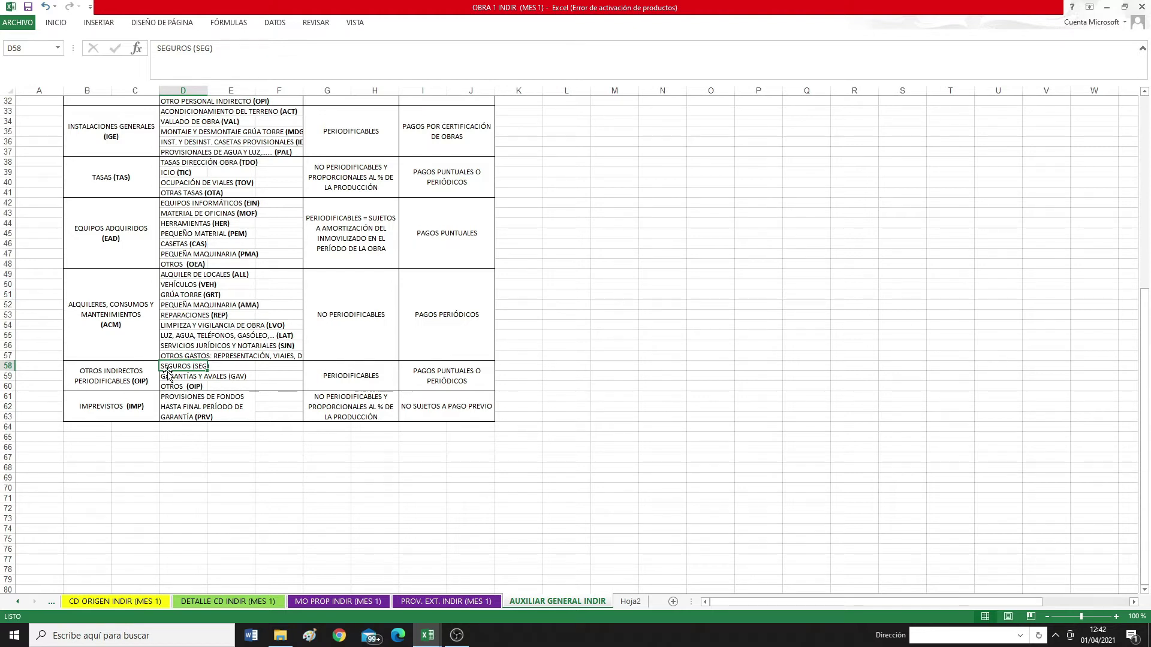
{"action": "left_click", "coordinate": [431, 372]}
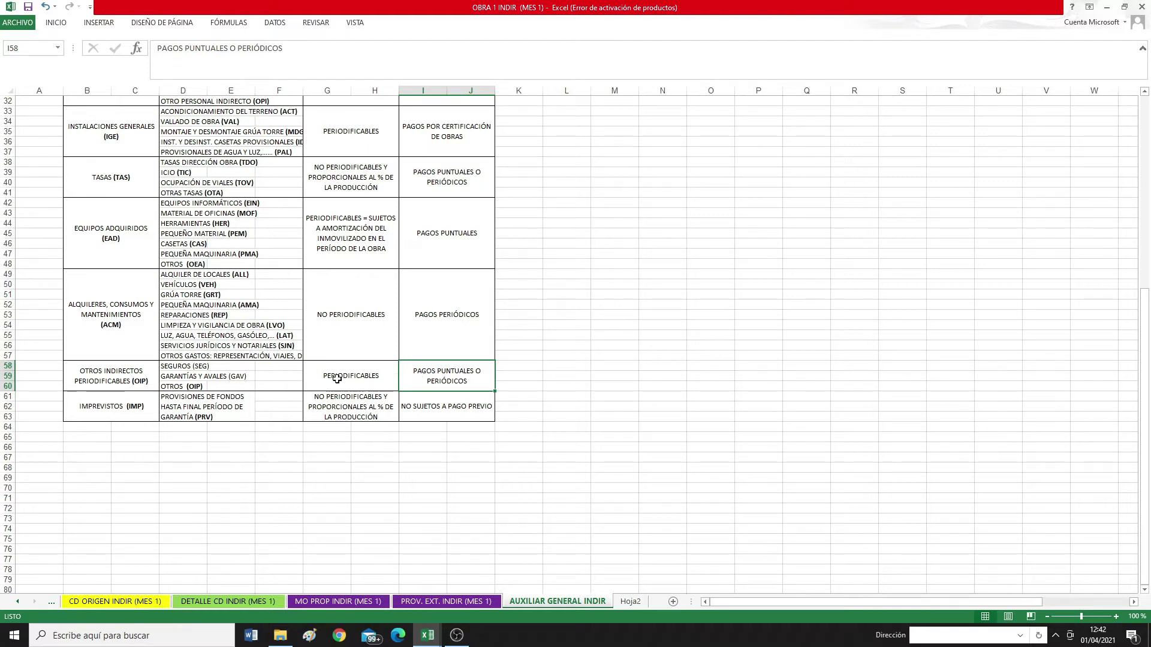
{"action": "left_click", "coordinate": [337, 379]}
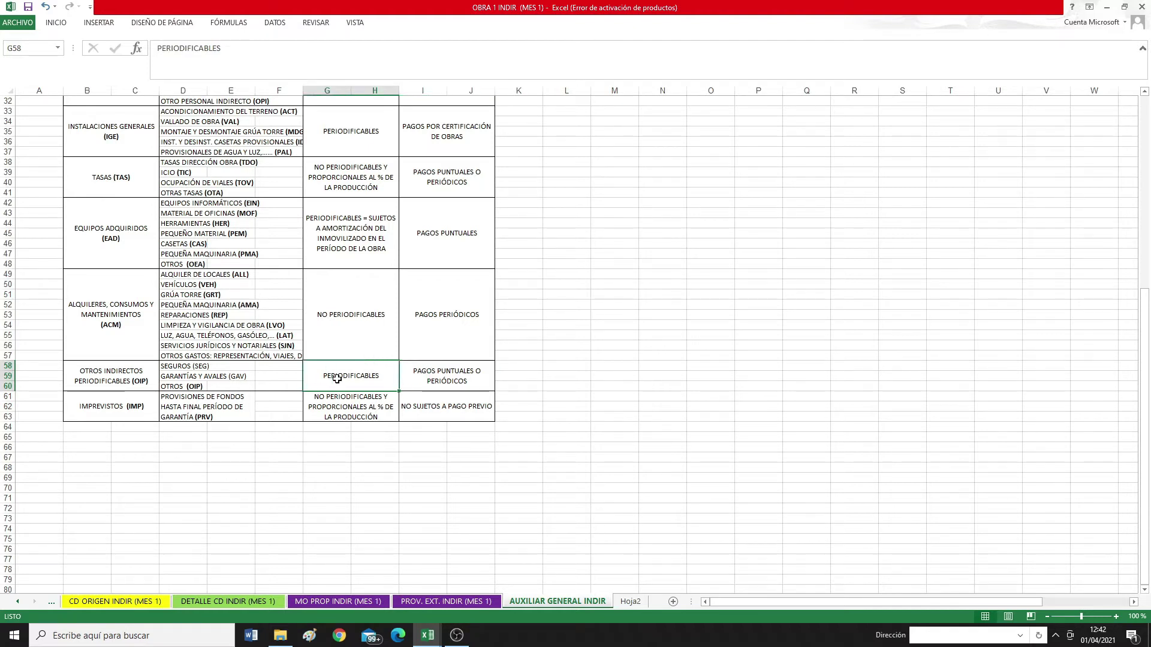
Examine the IMPREVISTOS (IMP) group and its provision of funds up to the end of the guarantee period.
{"action": "left_click", "coordinate": [113, 411]}
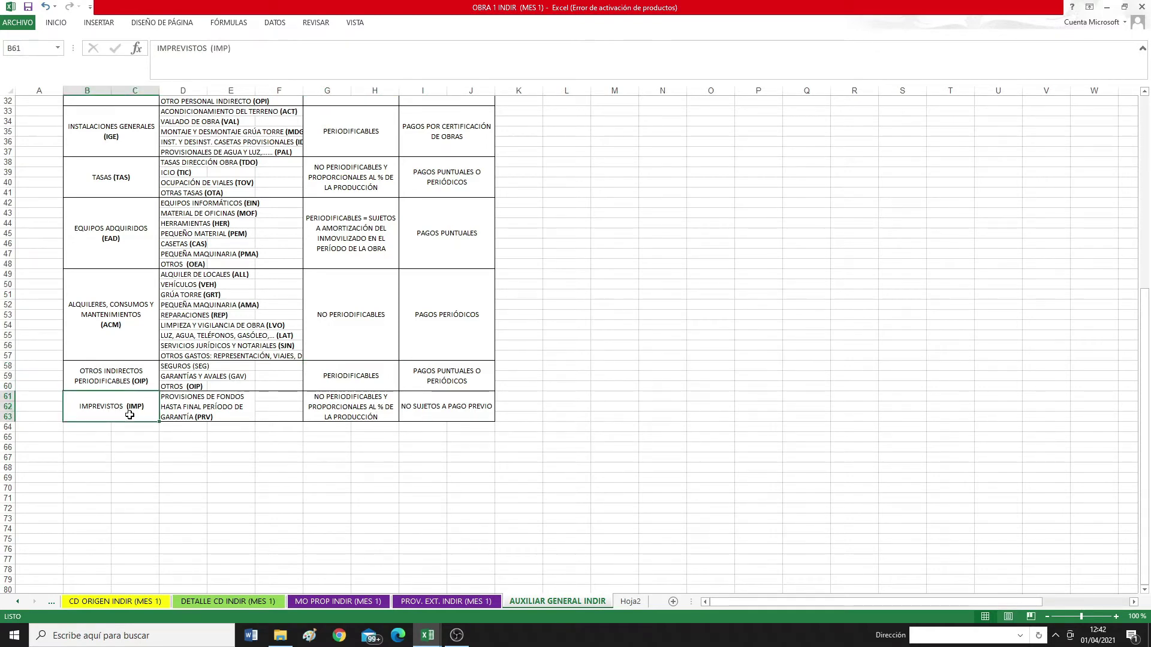
{"action": "left_click", "coordinate": [208, 412]}
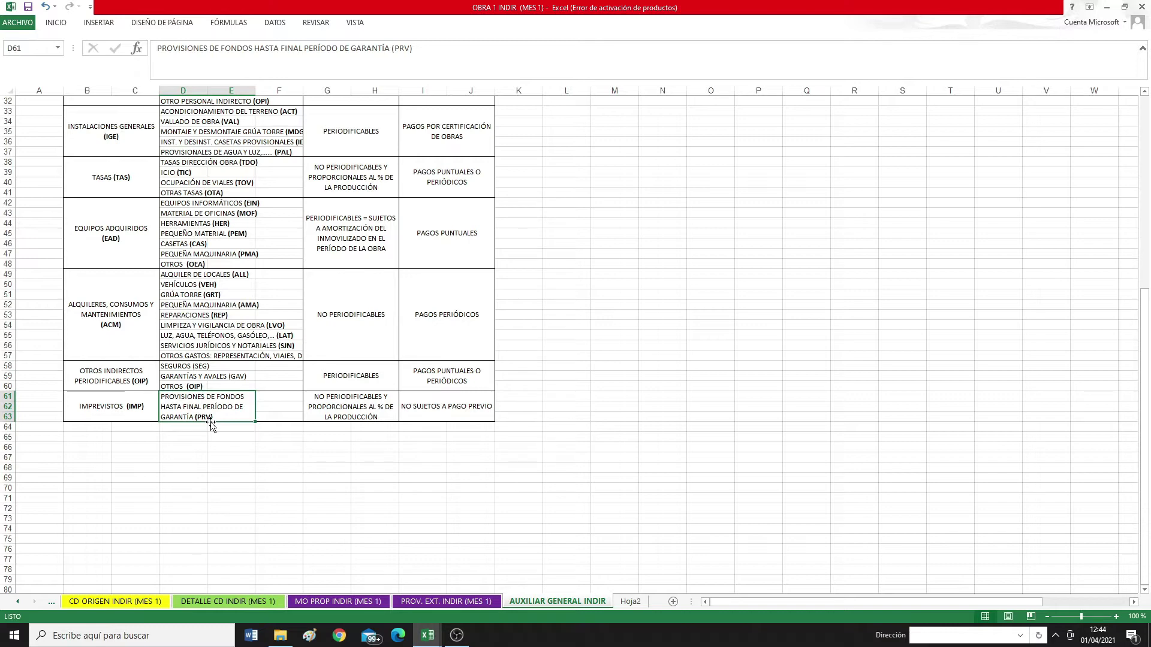
{"action": "scroll", "coordinate": [231, 489], "scroll_direction": "up", "scroll_amount": 4}
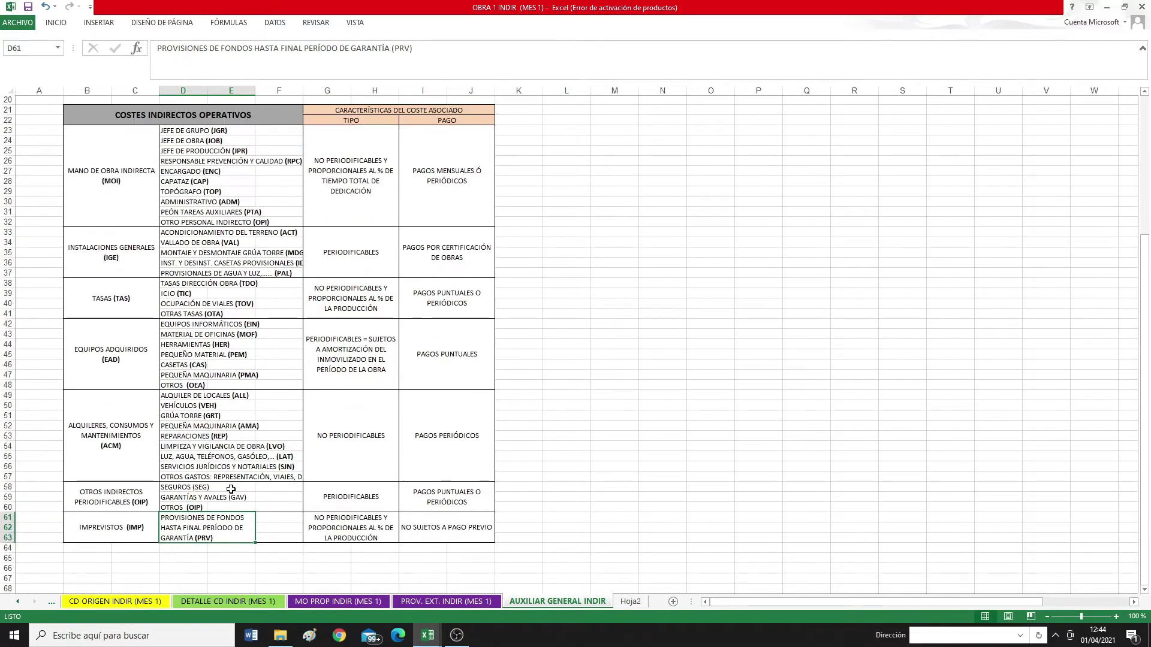
{"action": "scroll", "coordinate": [231, 489], "scroll_direction": "up", "scroll_amount": 1}
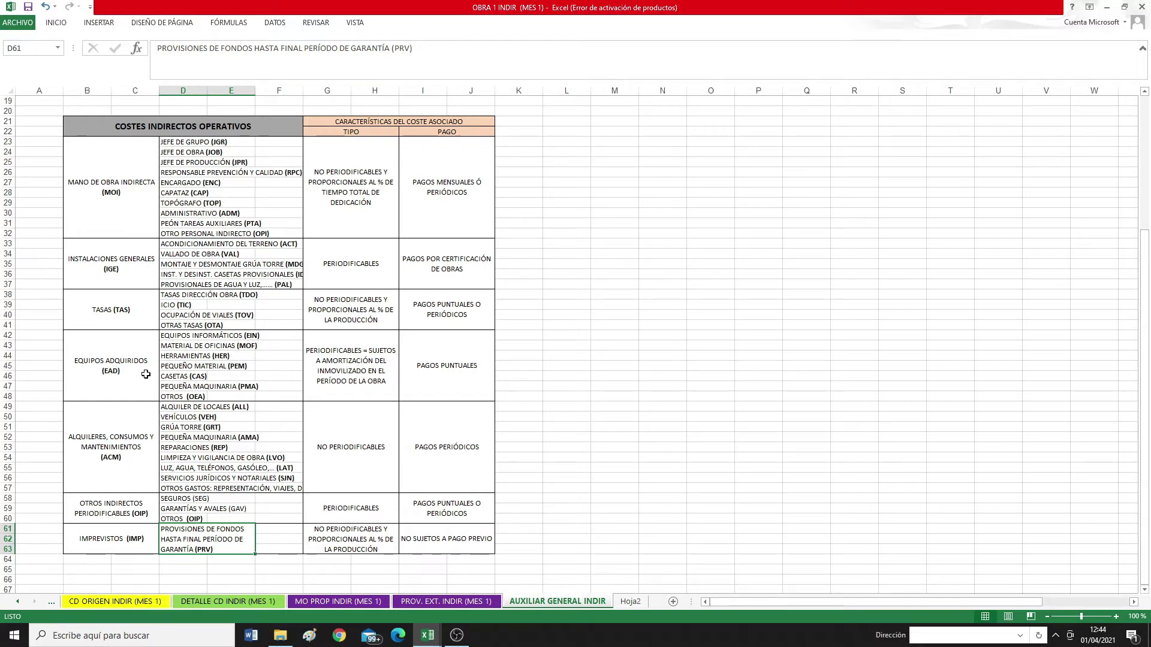
Relate the MANO DE OBRA INDIRECTA group to the MO PROP INDIR and DETALLE CD INDIR sheets, and return to AUXILIAR GENERAL INDIR.
{"action": "left_click", "coordinate": [141, 193]}
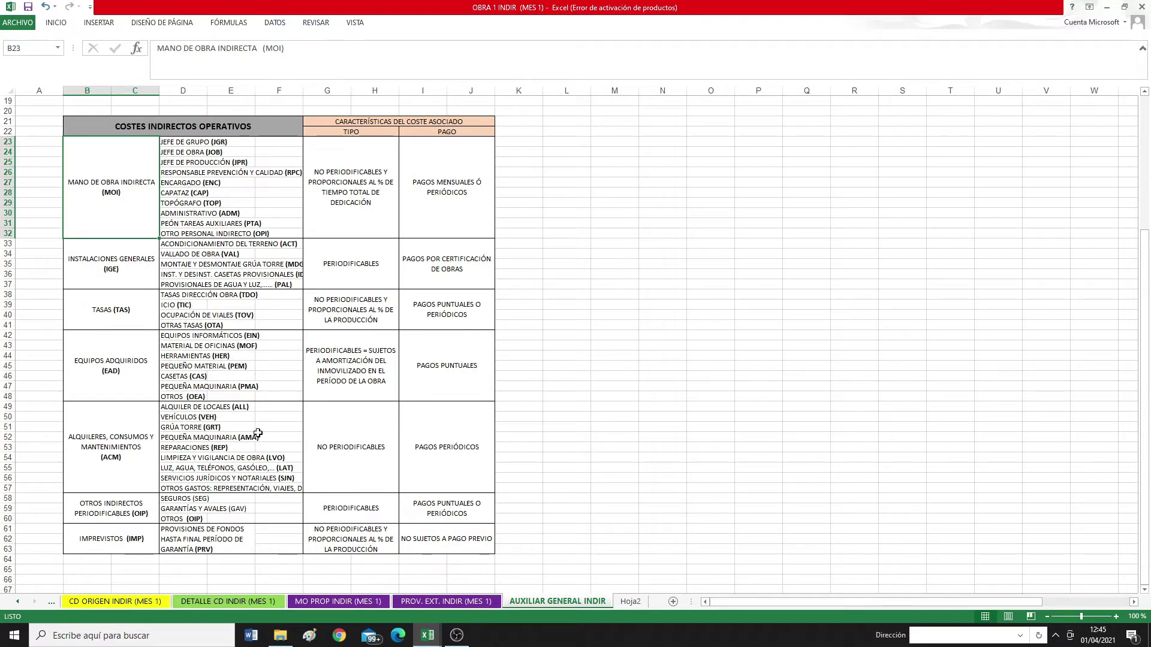
{"action": "left_click", "coordinate": [360, 601]}
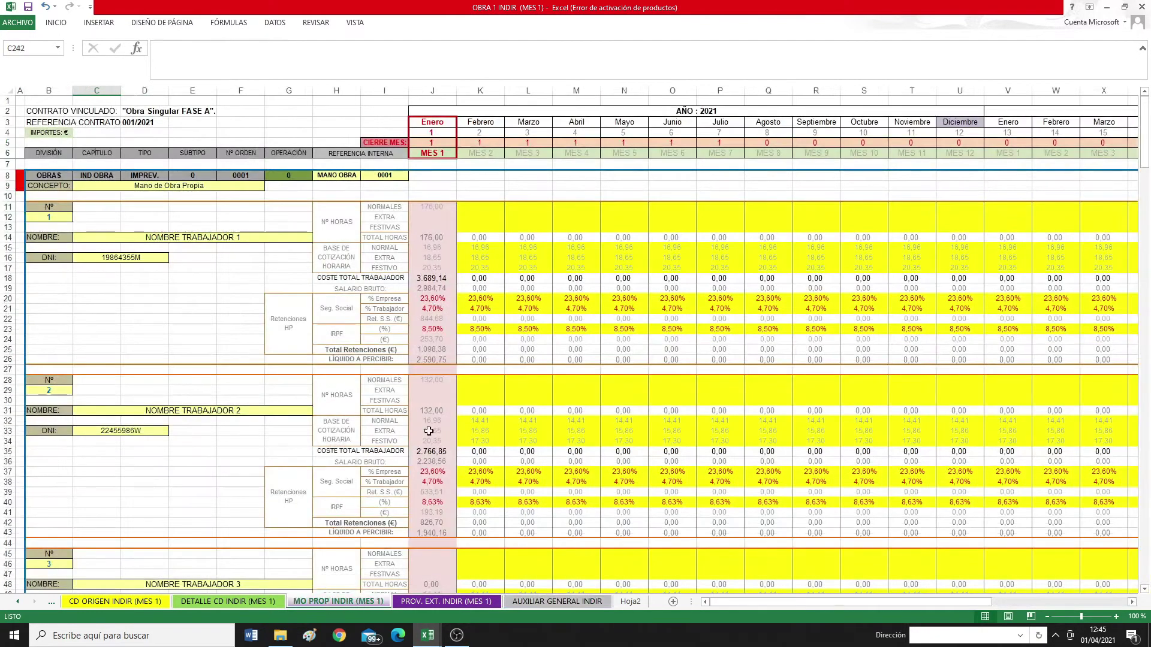
{"action": "left_click", "coordinate": [250, 601]}
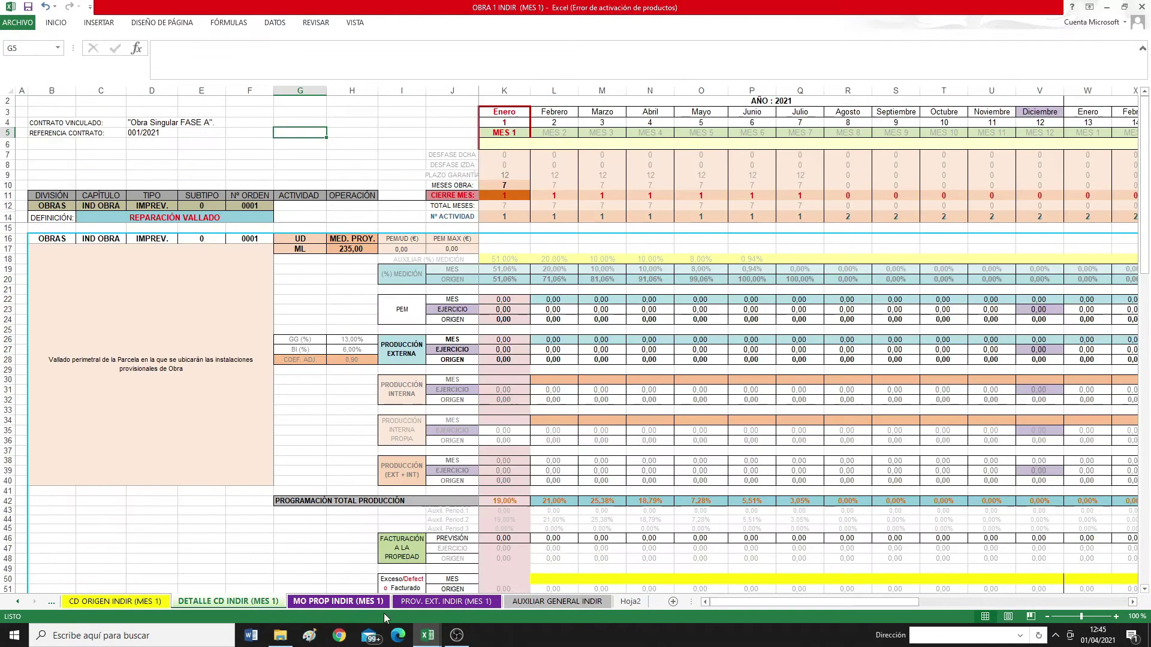
{"action": "left_click", "coordinate": [552, 604]}
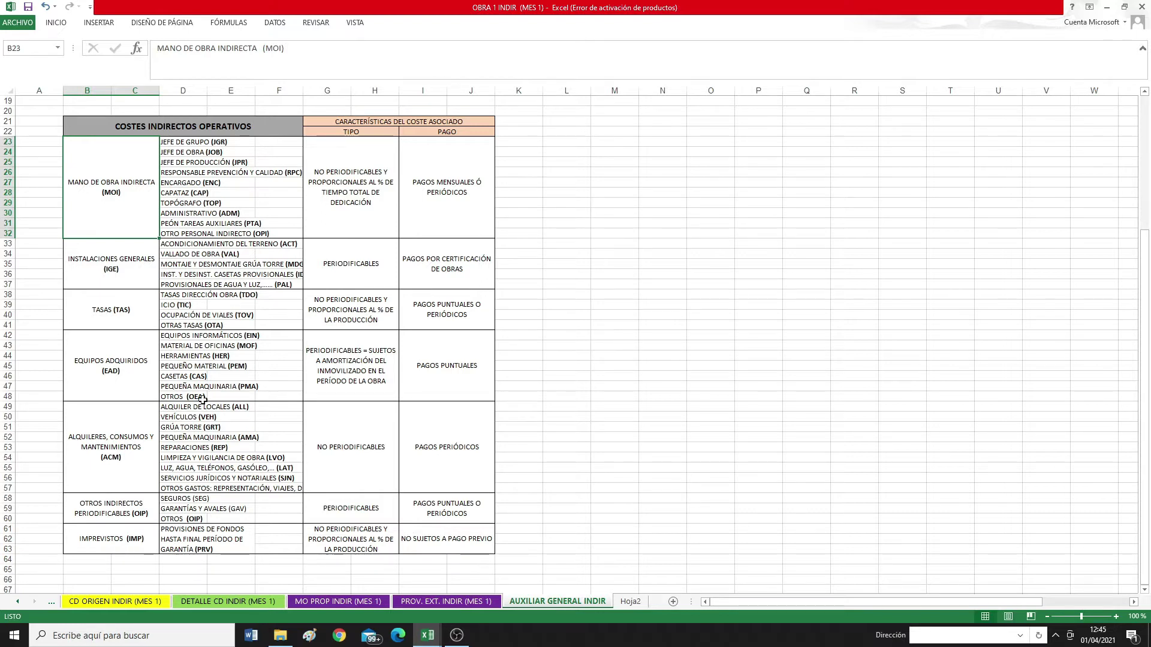
Compare the INSTALACIONES GENERALES group's cost type and VALLADO DE OBRA item with the IMPREVISTOS group.
{"action": "left_click", "coordinate": [356, 263]}
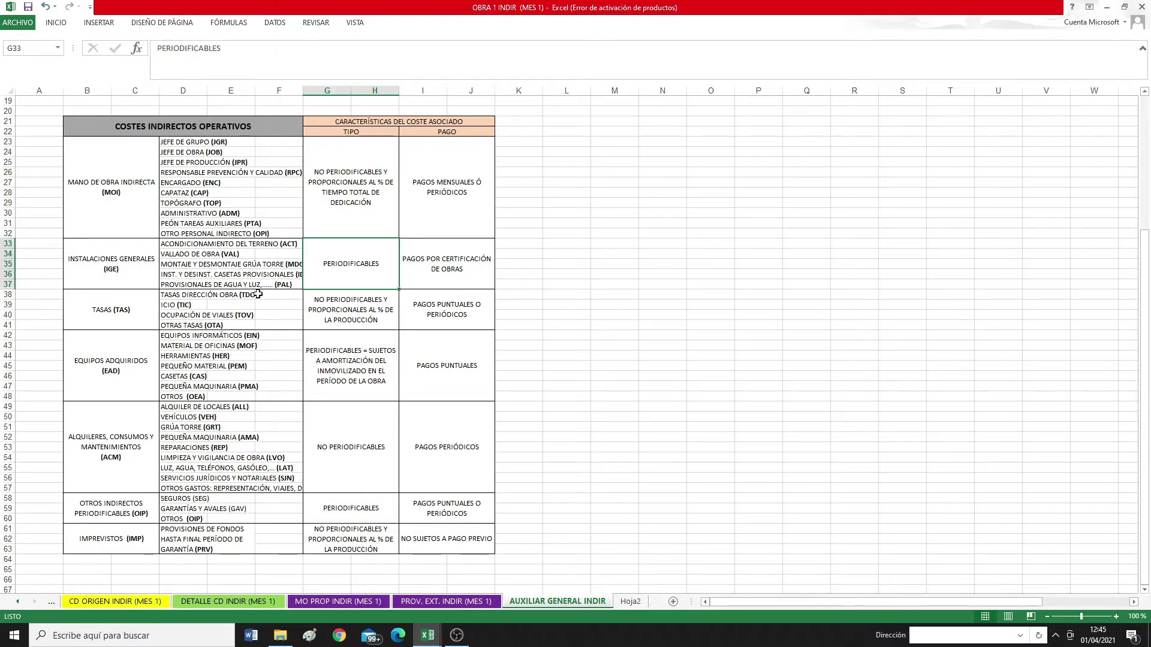
{"action": "left_click", "coordinate": [112, 262]}
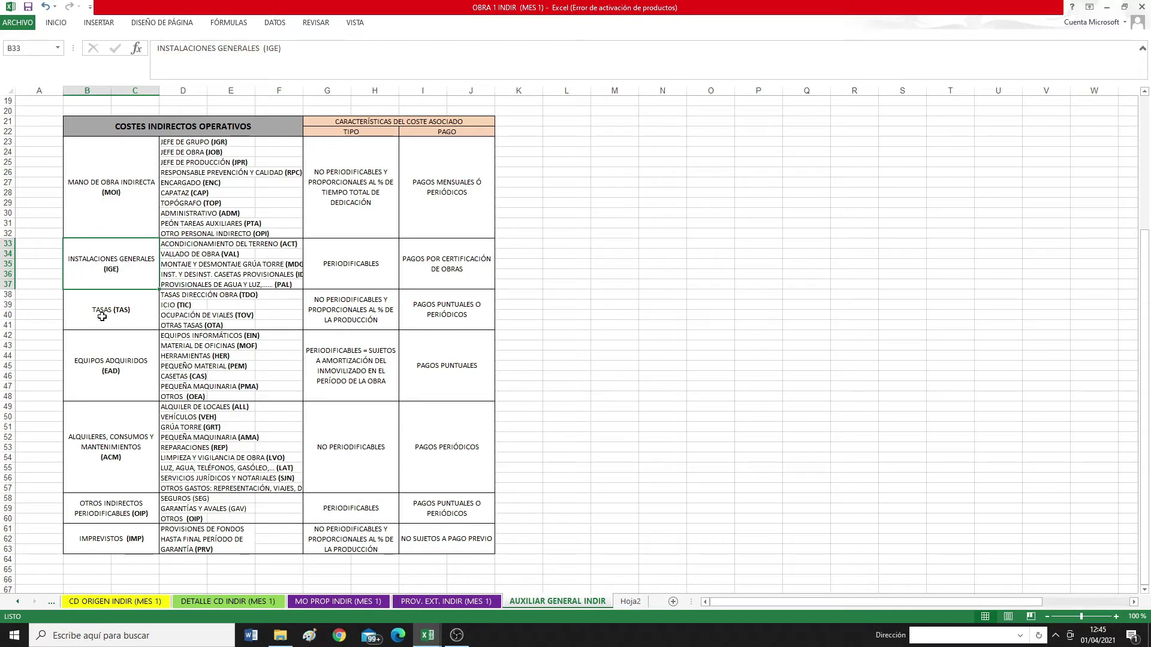
{"action": "left_click", "coordinate": [174, 257]}
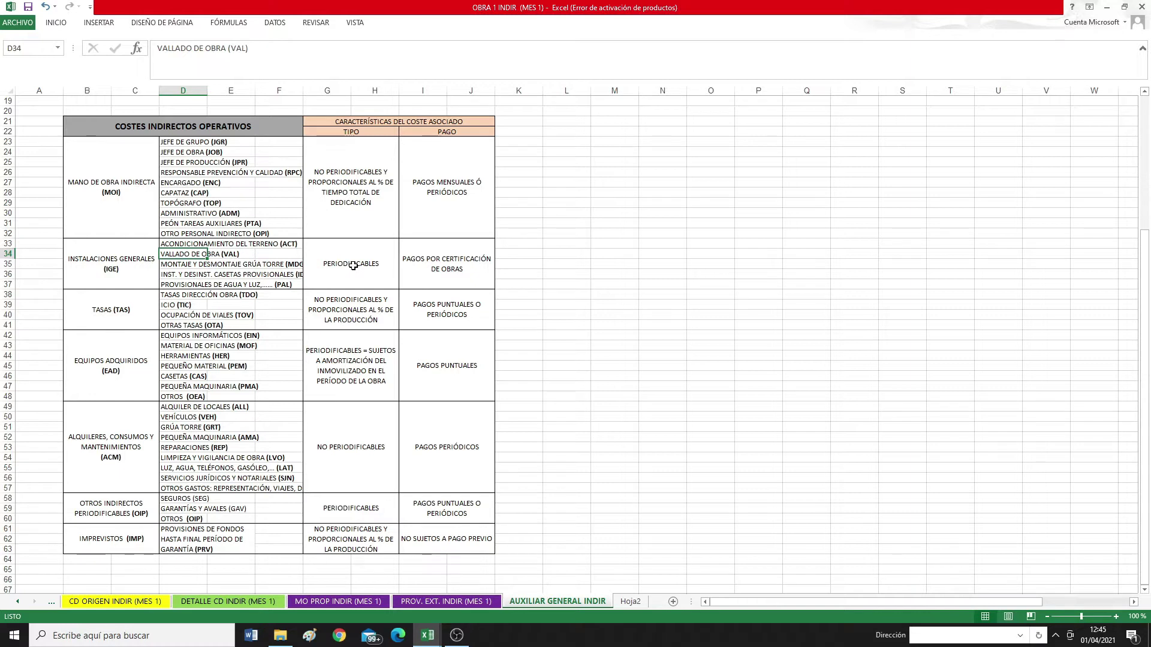
{"action": "left_click", "coordinate": [103, 535]}
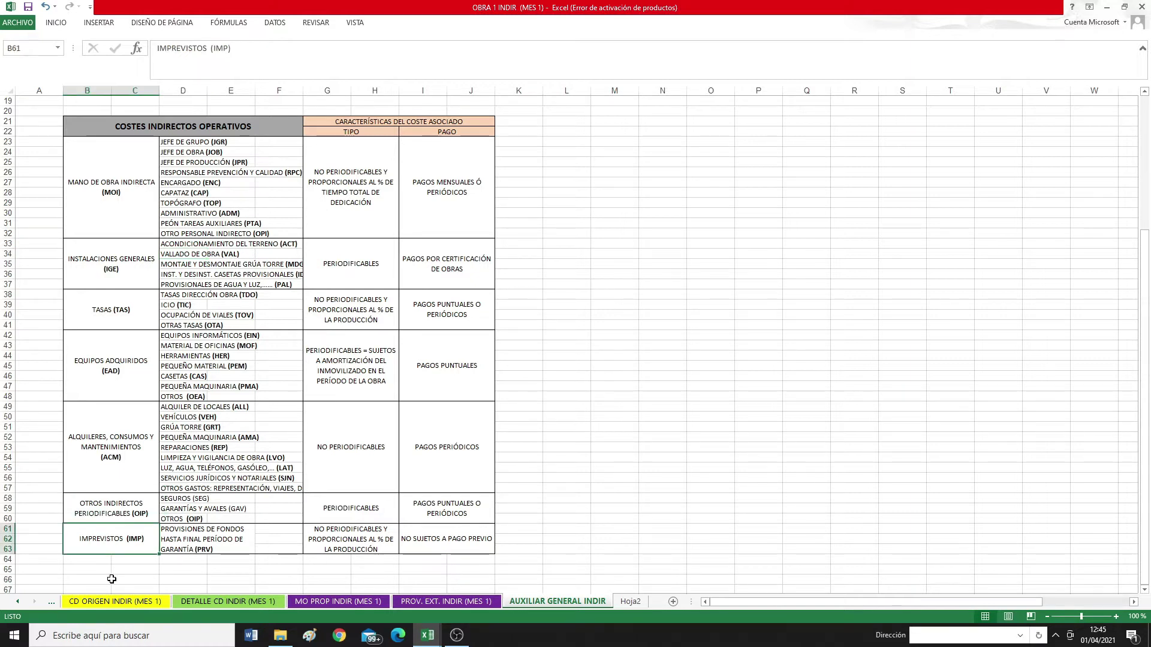
{"action": "left_click", "coordinate": [178, 253]}
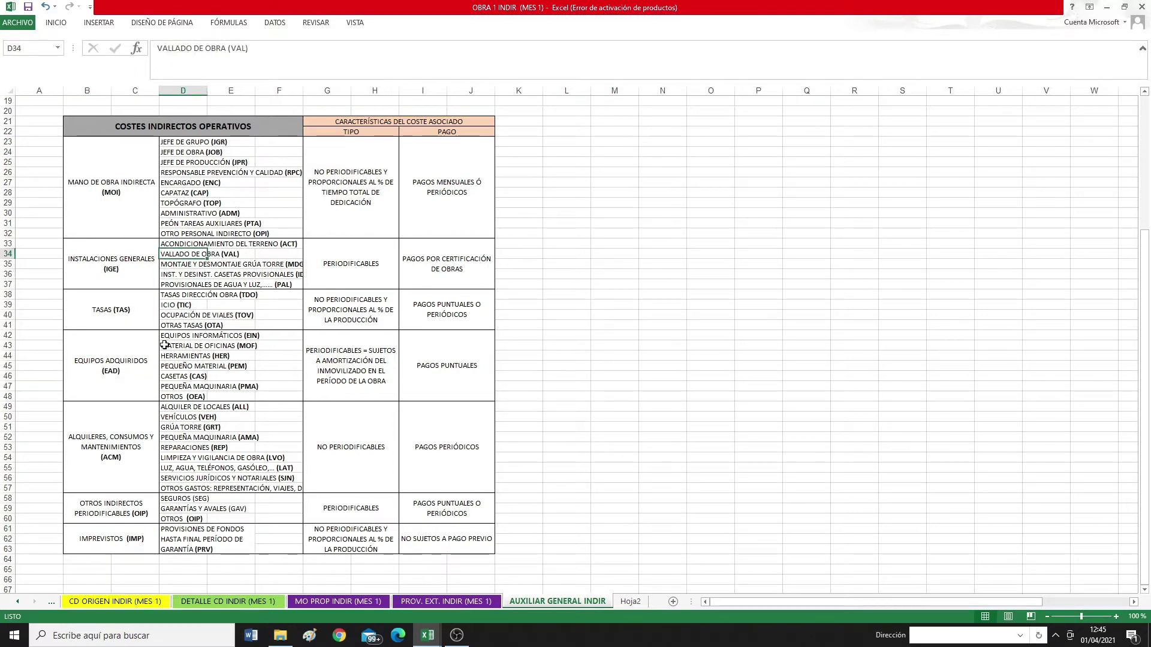
{"action": "left_click", "coordinate": [130, 539]}
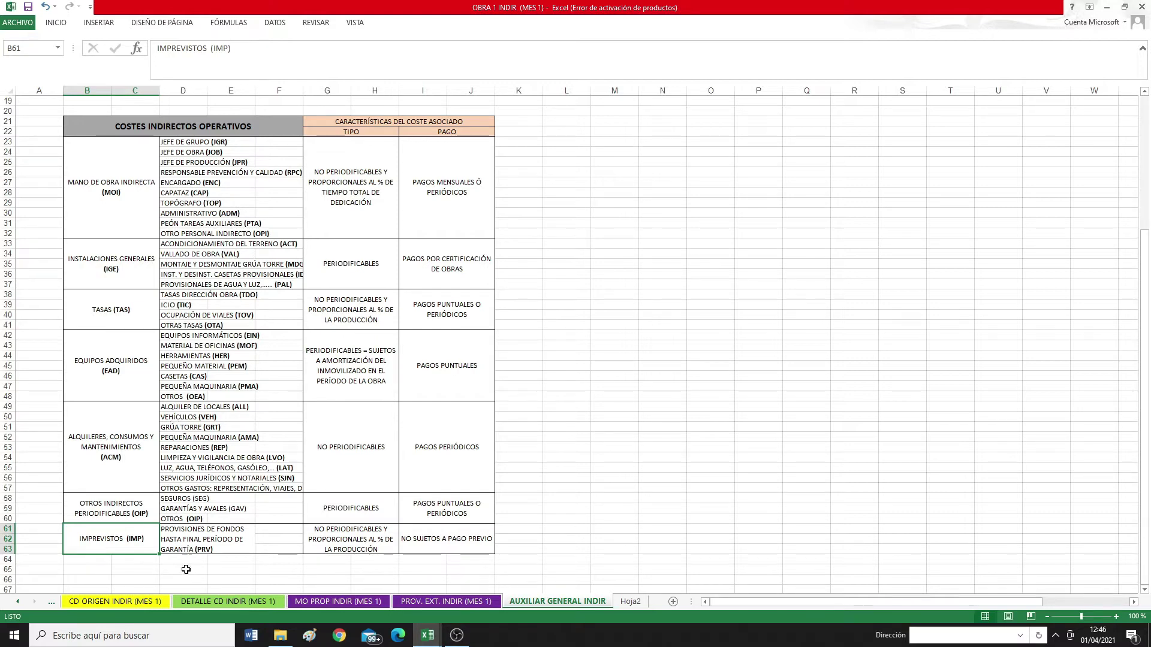
Open the DETALLE CD INDIR (MES 1) sheet and examine the REPARACIÓN VALLADO item's description, unit and project measurement.
{"action": "left_click", "coordinate": [205, 601]}
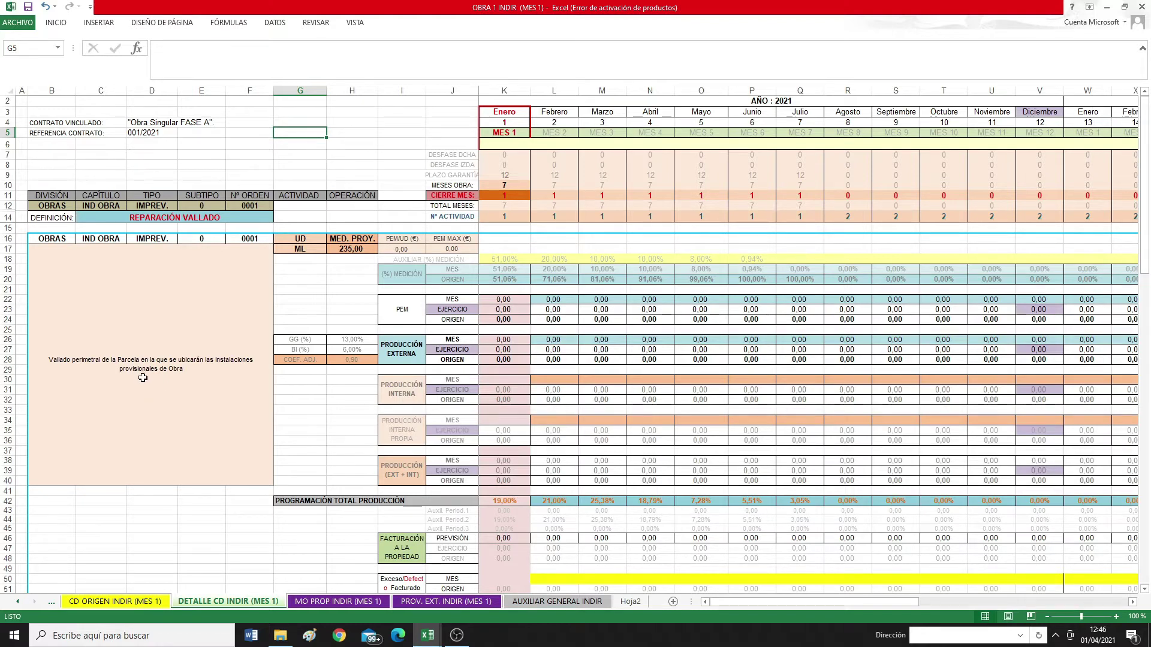
{"action": "left_click", "coordinate": [181, 384]}
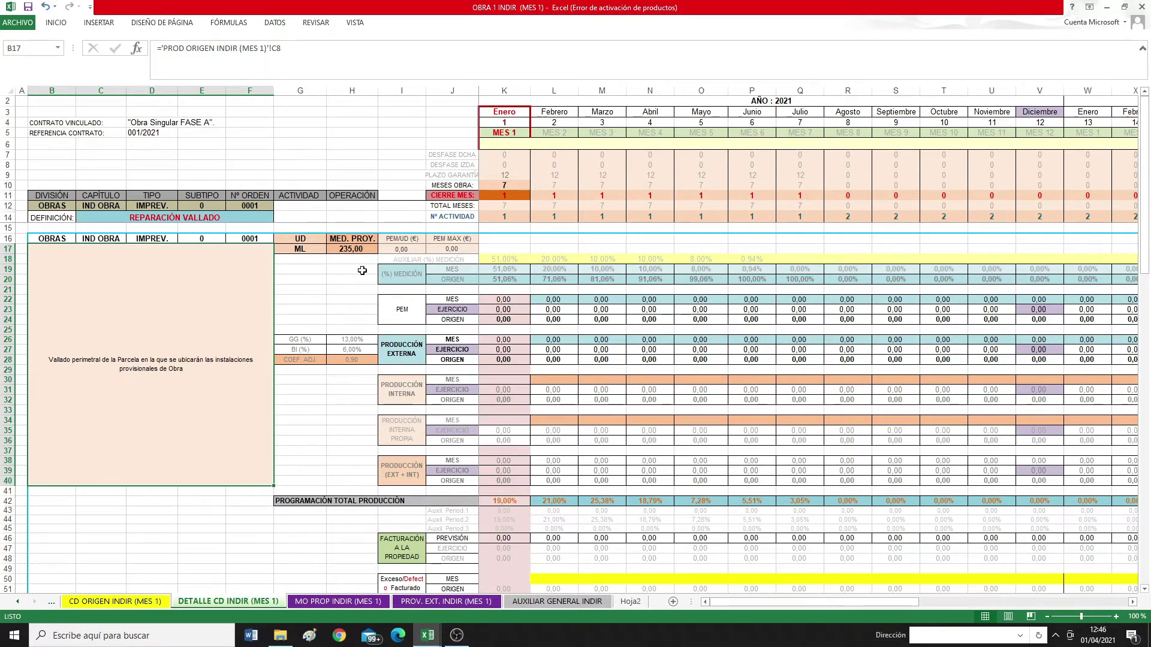
{"action": "left_click", "coordinate": [350, 249]}
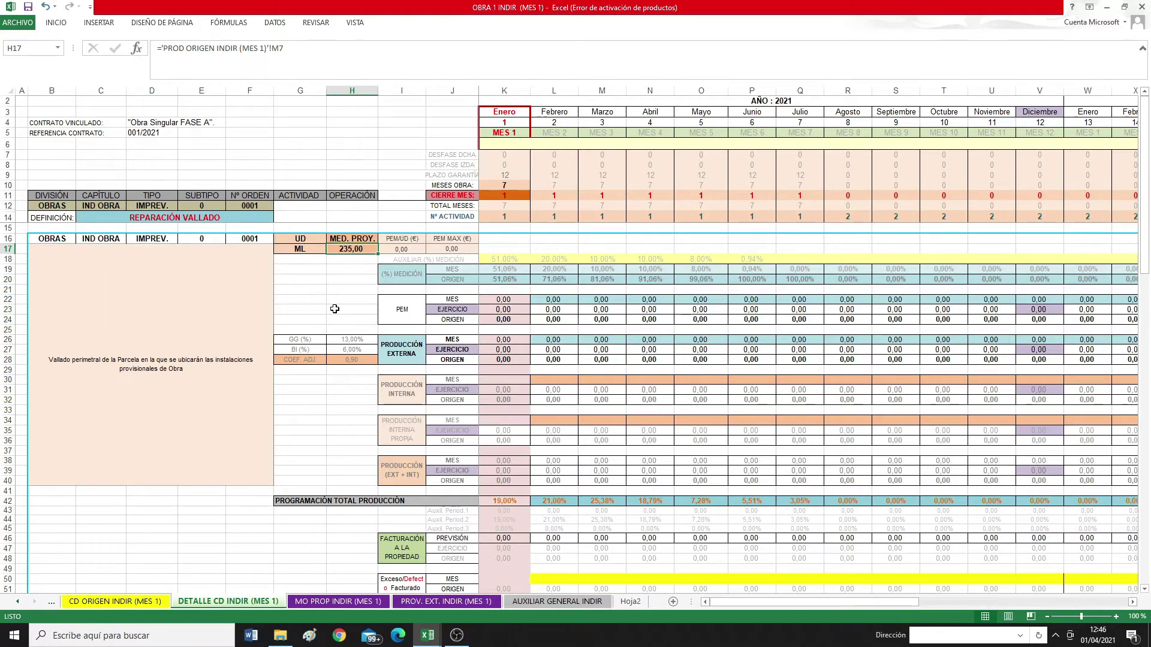
{"action": "left_click", "coordinate": [303, 250]}
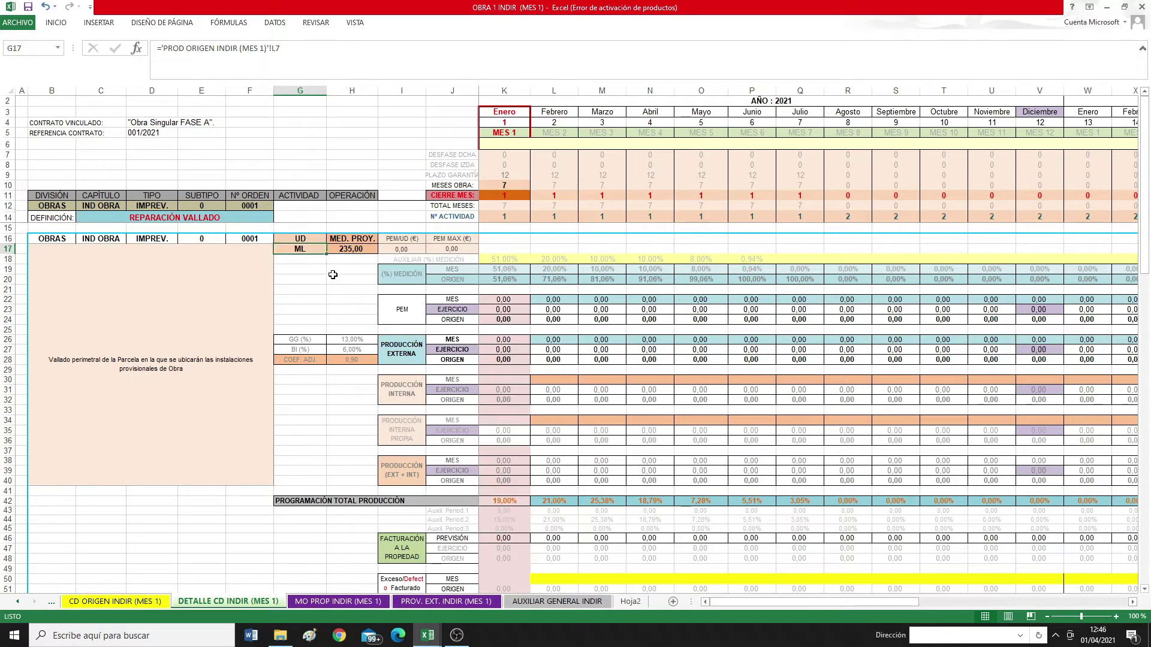
{"action": "left_click", "coordinate": [363, 249]}
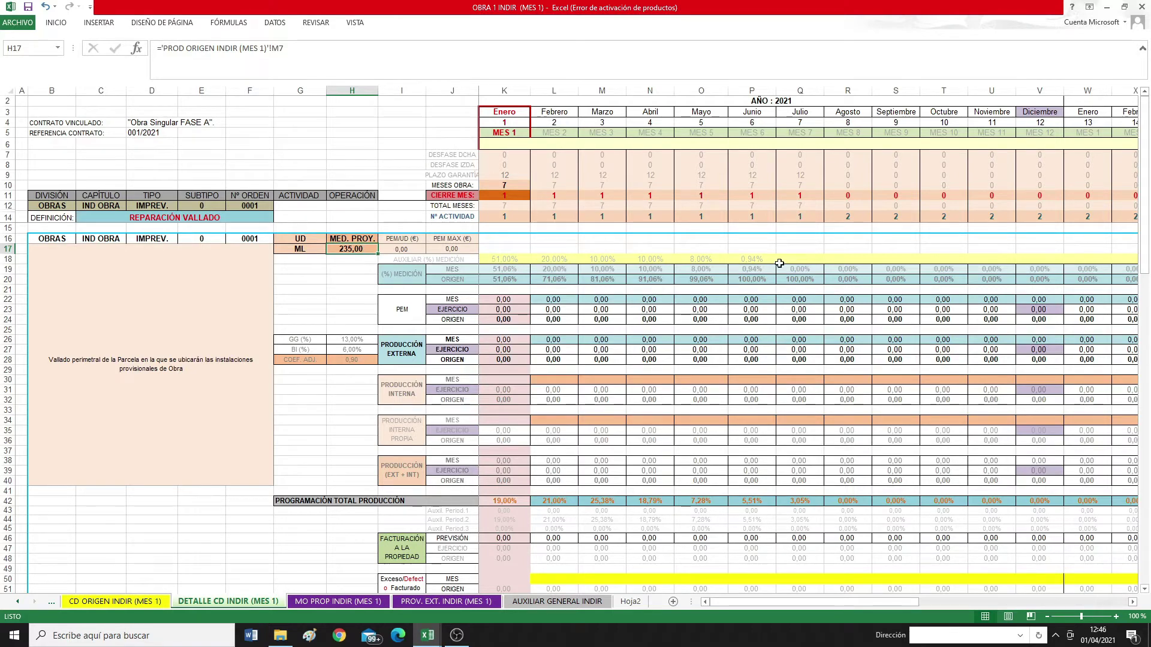
Review the AUXILIAR (%) MEDICIÓN percentages month by month from Enero to Mayo, ending back on Enero.
{"action": "left_click", "coordinate": [516, 259]}
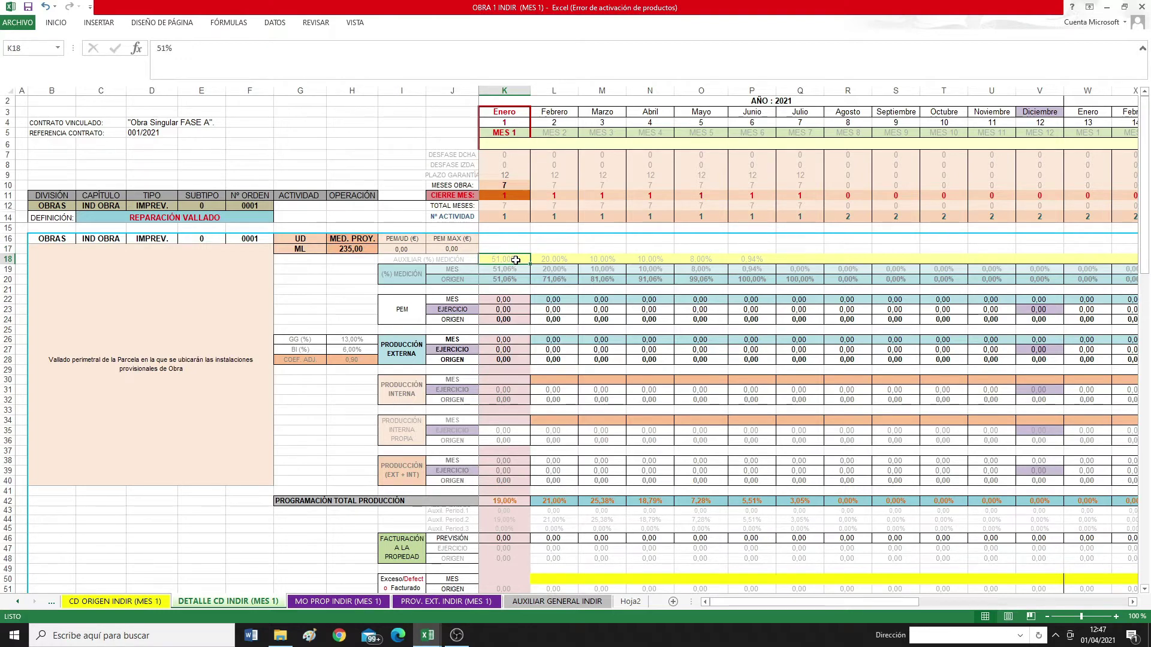
{"action": "left_click", "coordinate": [556, 259]}
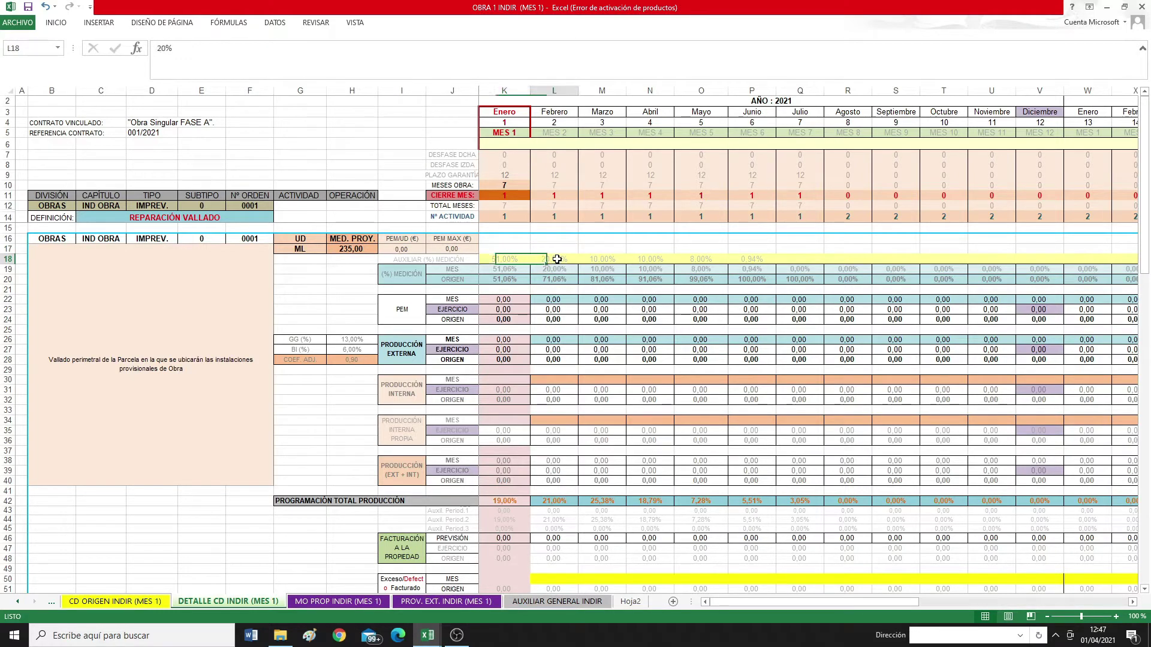
{"action": "left_click", "coordinate": [605, 261]}
{"action": "left_click", "coordinate": [649, 260]}
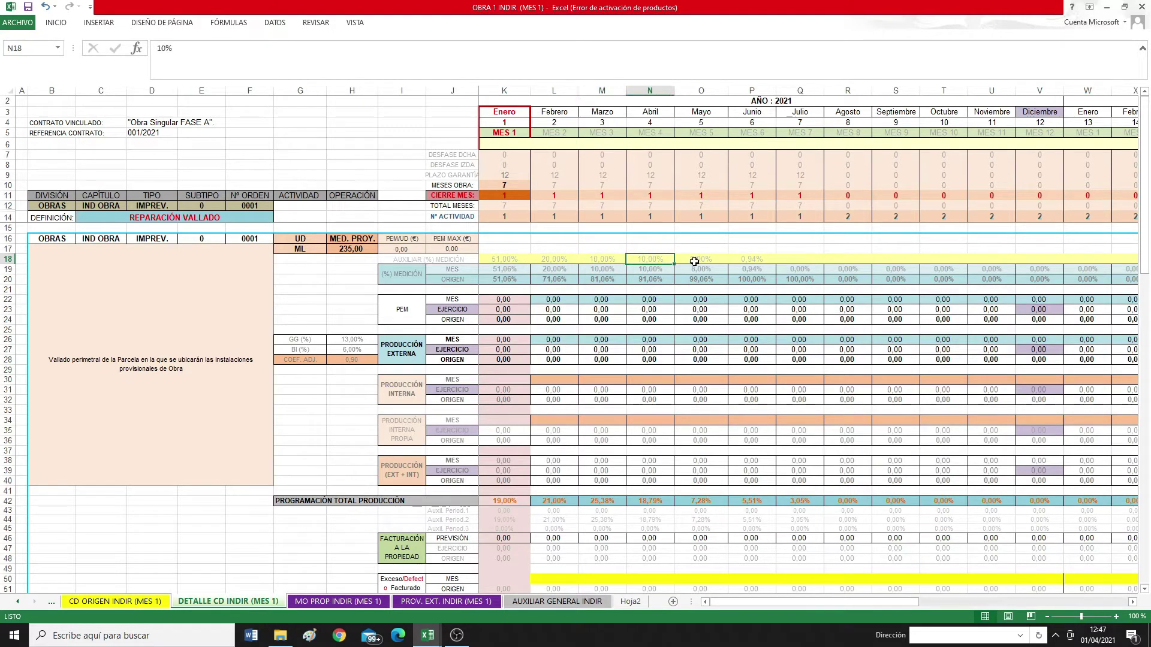
{"action": "left_click", "coordinate": [714, 260]}
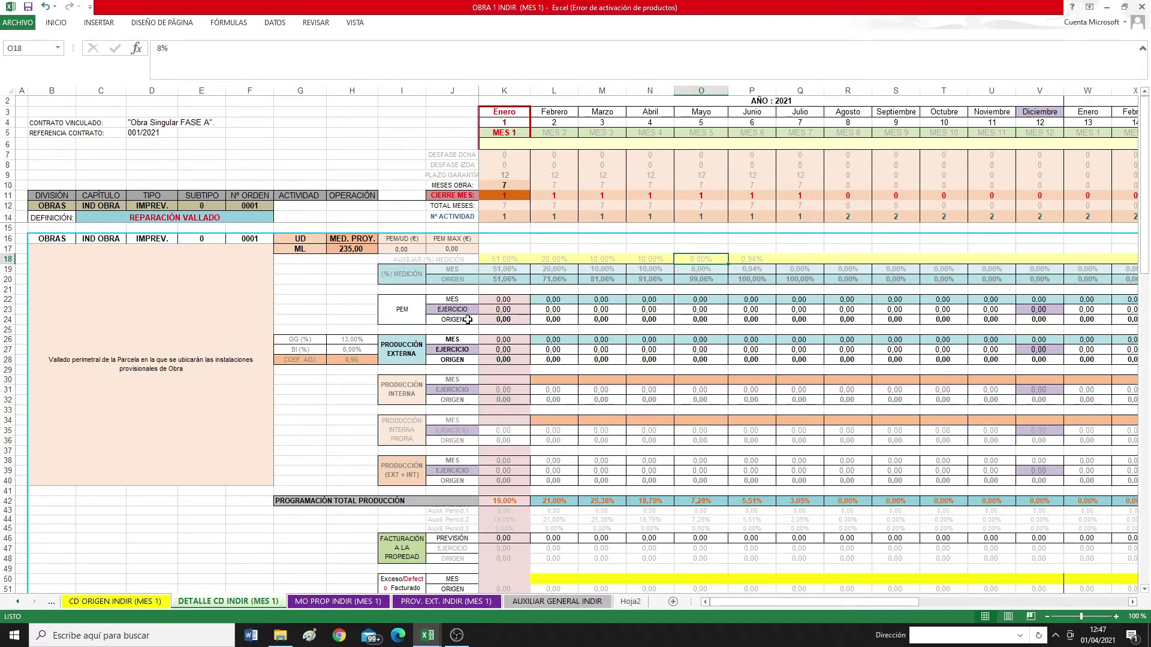
{"action": "left_click", "coordinate": [506, 261]}
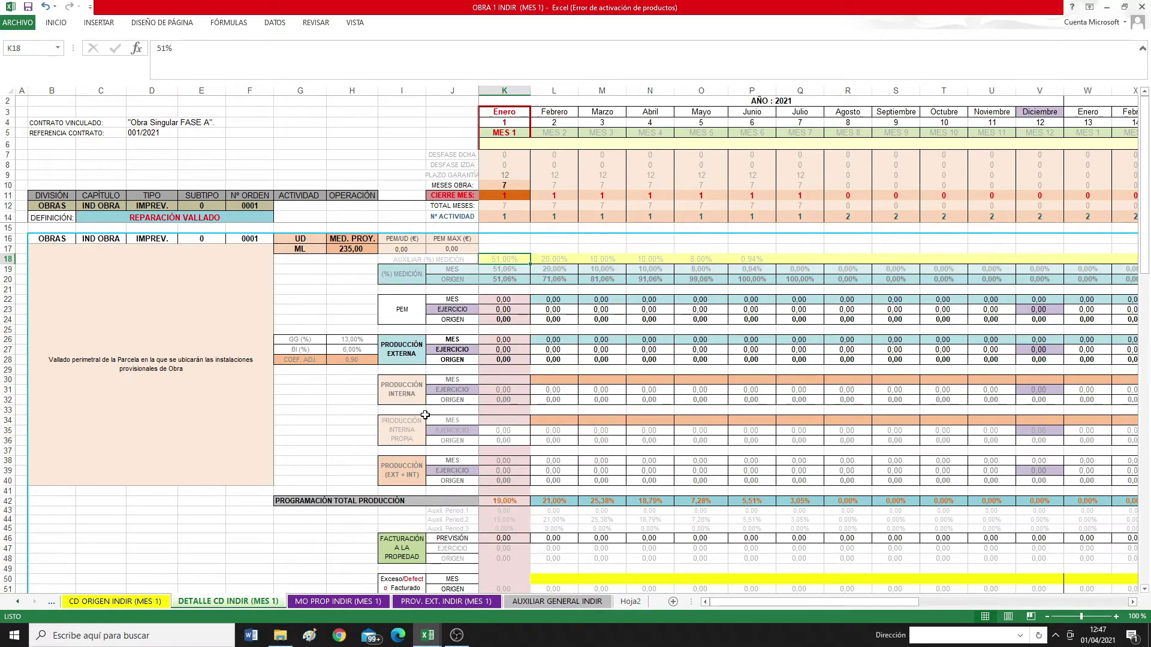
Look through the sheet's cost blocks and locate the GESTIÓN DE COSTES section above the MATERIALES 0001 reference.
{"action": "scroll", "coordinate": [425, 414], "scroll_direction": "down", "scroll_amount": 9}
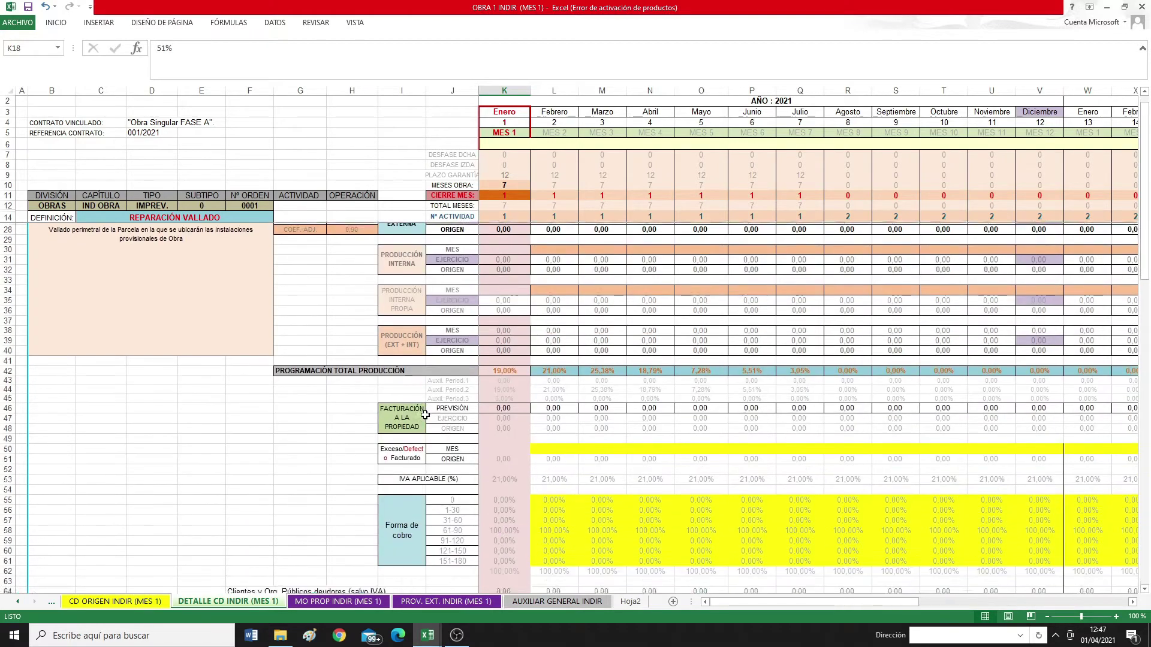
{"action": "scroll", "coordinate": [425, 415], "scroll_direction": "down", "scroll_amount": 20}
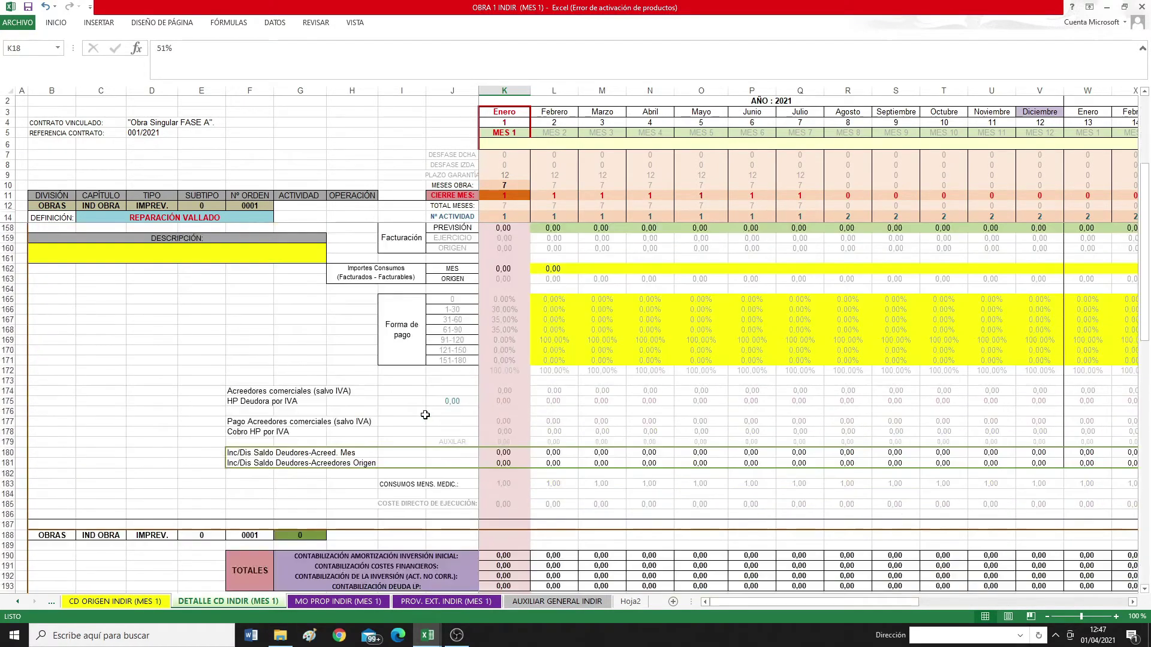
{"action": "scroll", "coordinate": [425, 415], "scroll_direction": "down", "scroll_amount": 7}
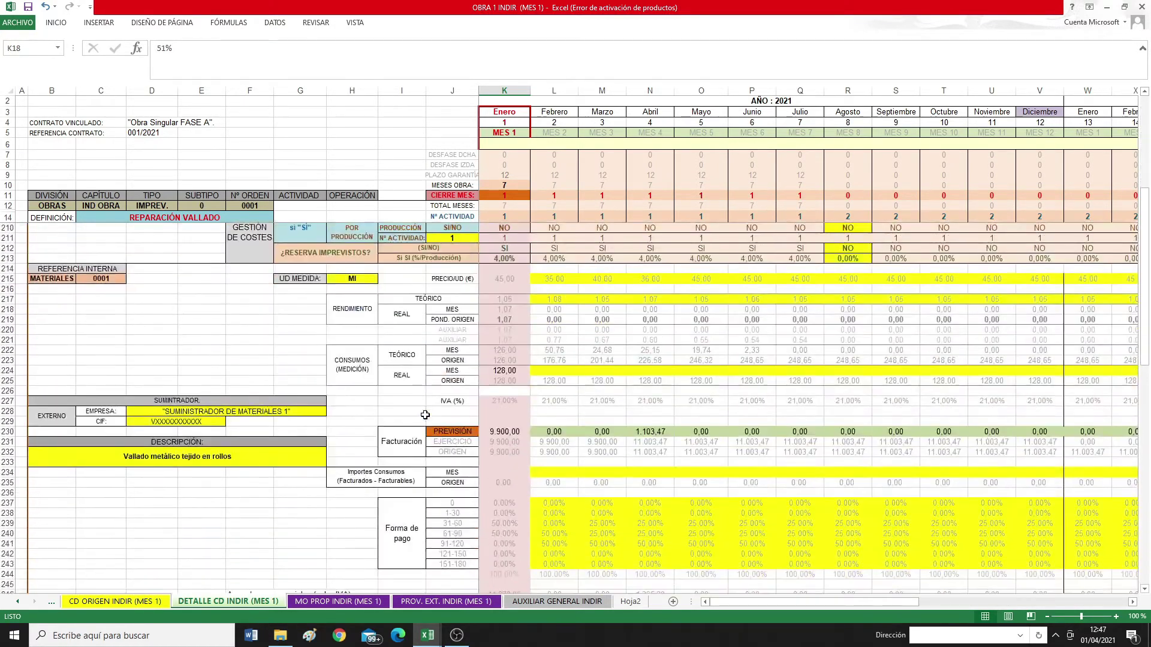
{"action": "scroll", "coordinate": [425, 415], "scroll_direction": "up", "scroll_amount": 3}
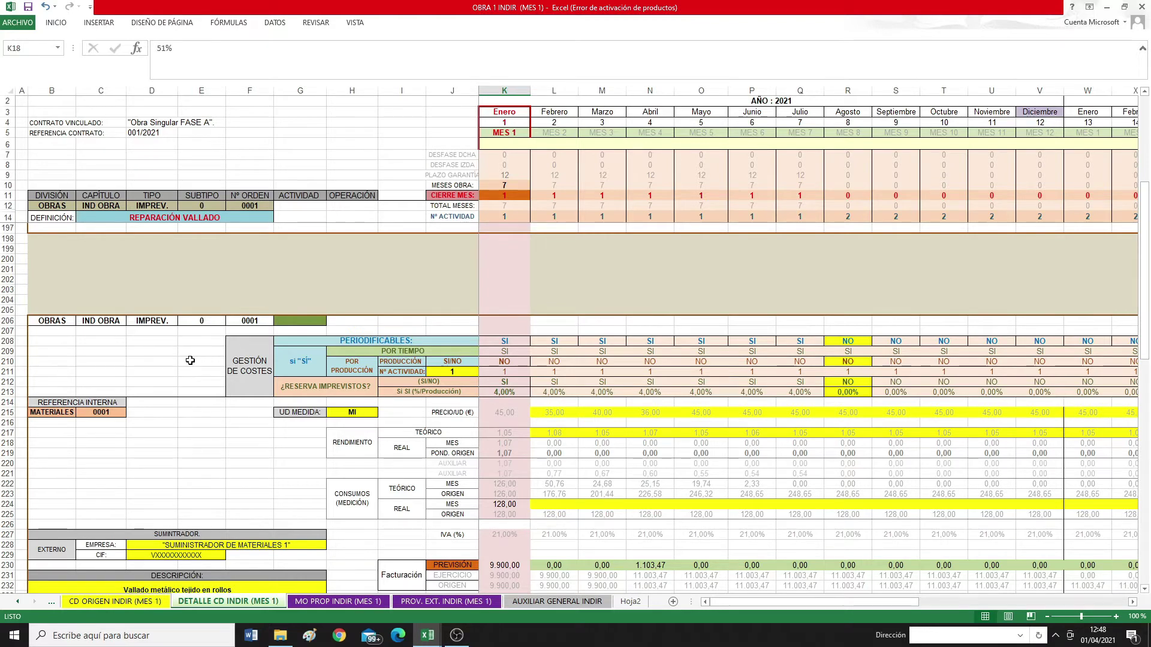
{"action": "scroll", "coordinate": [185, 363], "scroll_direction": "up", "scroll_amount": 13}
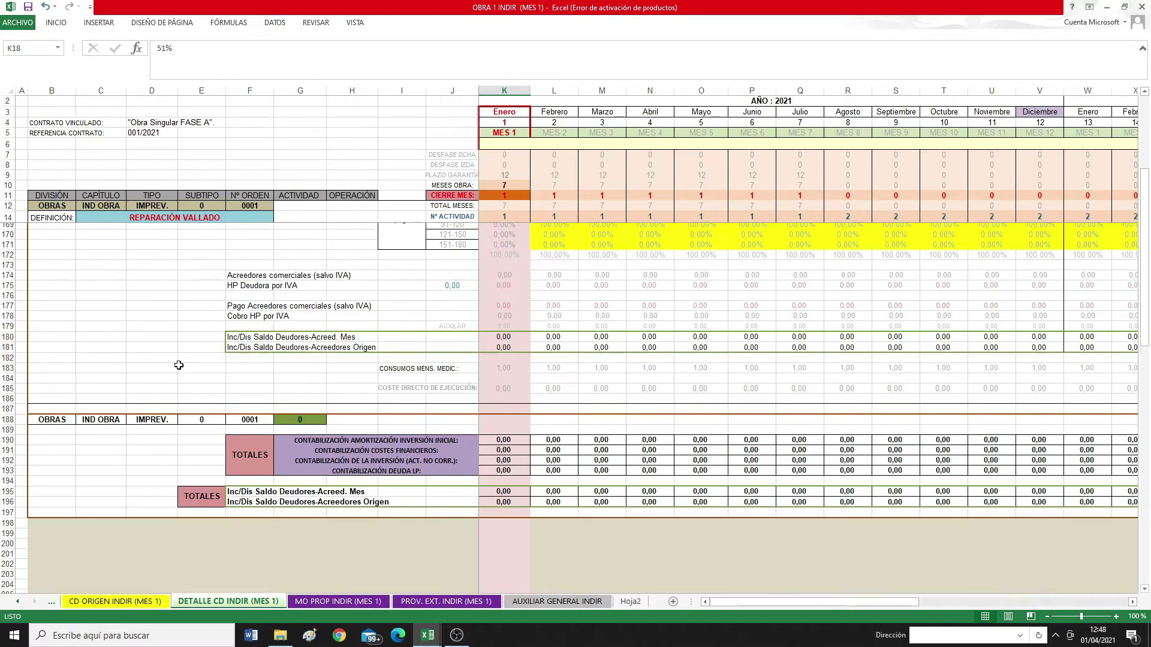
{"action": "scroll", "coordinate": [179, 365], "scroll_direction": "down", "scroll_amount": 14}
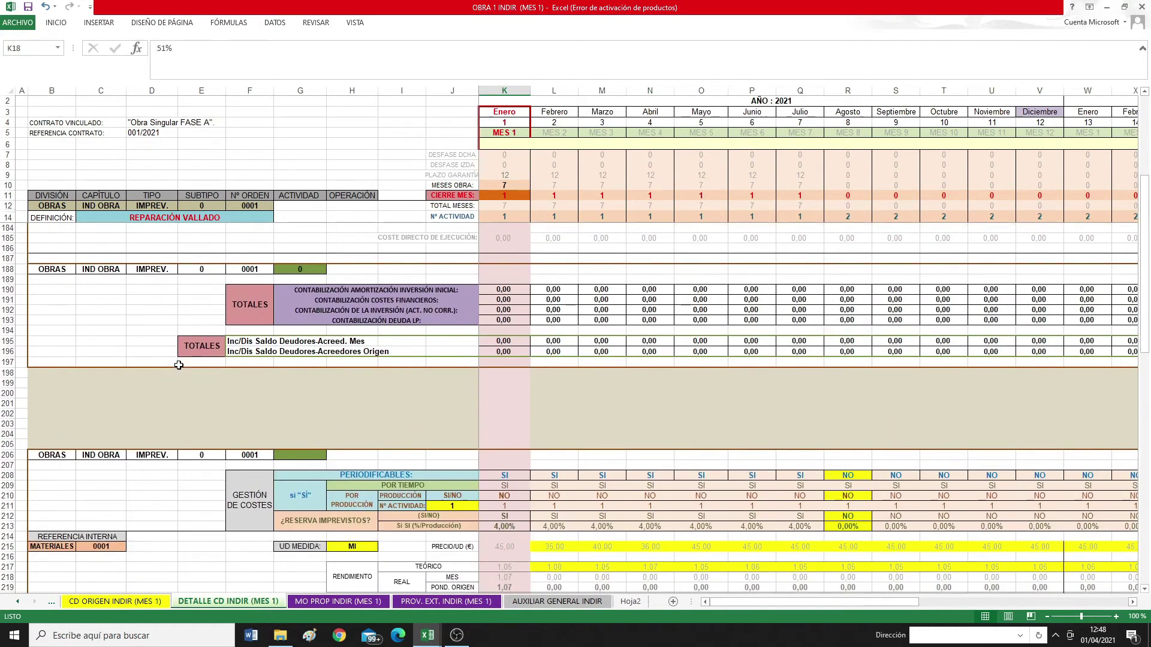
{"action": "scroll", "coordinate": [178, 365], "scroll_direction": "up", "scroll_amount": 2}
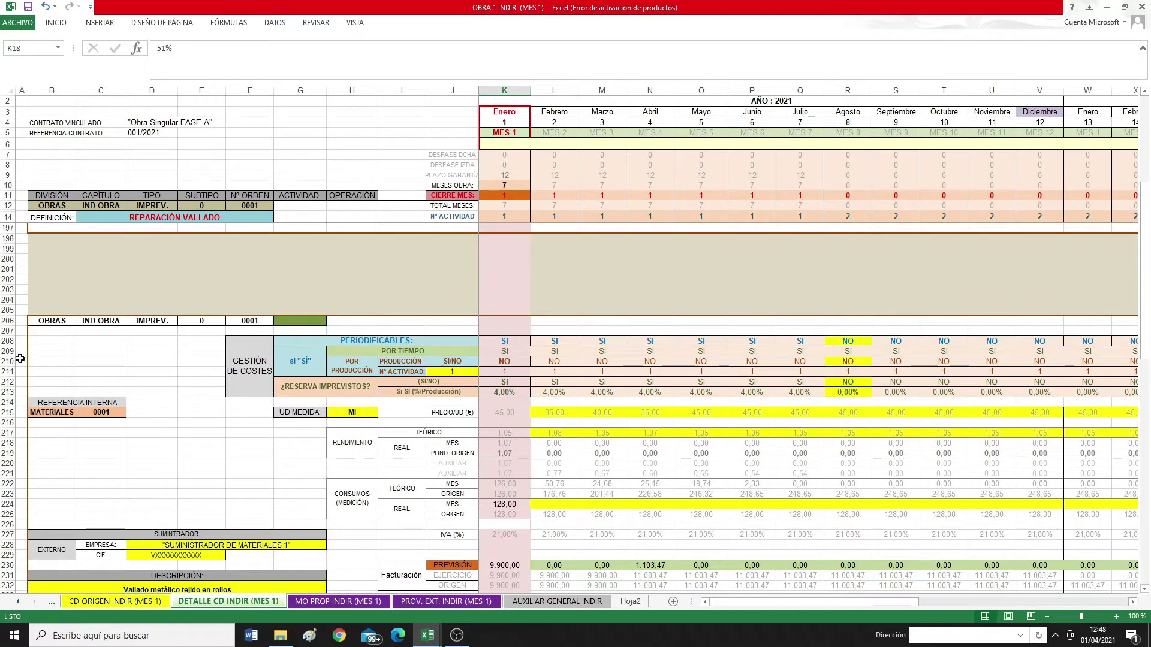
{"action": "scroll", "coordinate": [55, 385], "scroll_direction": "down", "scroll_amount": 3}
{"action": "scroll", "coordinate": [273, 390], "scroll_direction": "up", "scroll_amount": 3}
{"action": "left_click", "coordinate": [253, 367]}
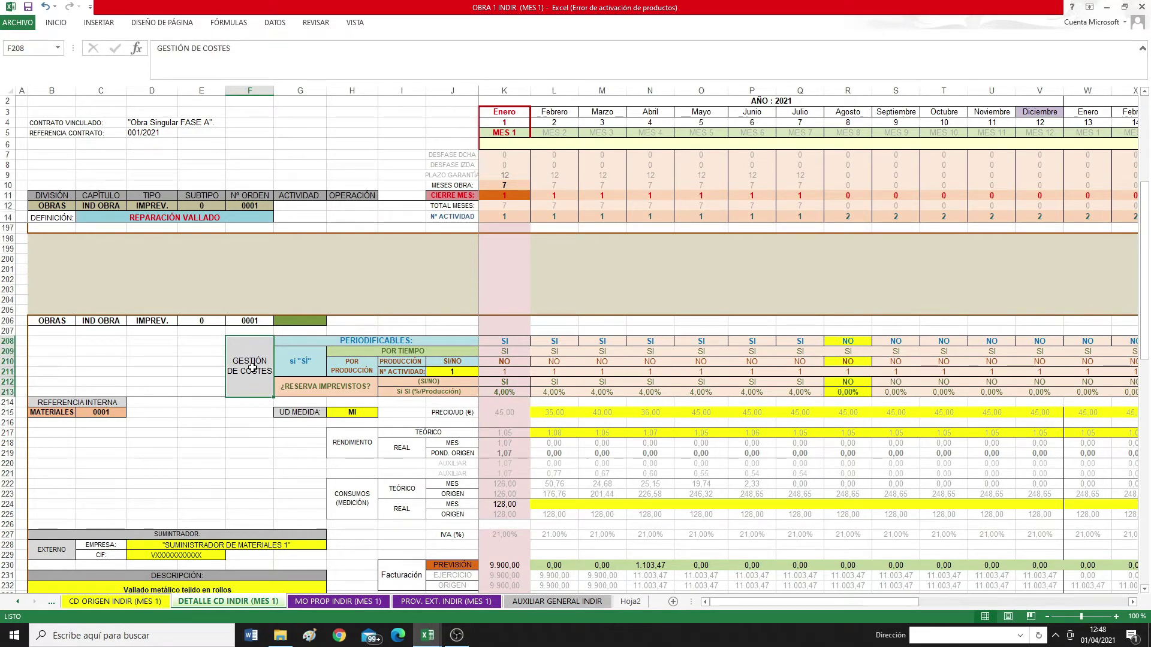
Examine the PERIODIFICABLES, POR TIEMPO and POR PRODUCCIÓN criteria, including their Enero settings and the POR TIEMPO formula.
{"action": "left_click", "coordinate": [370, 341]}
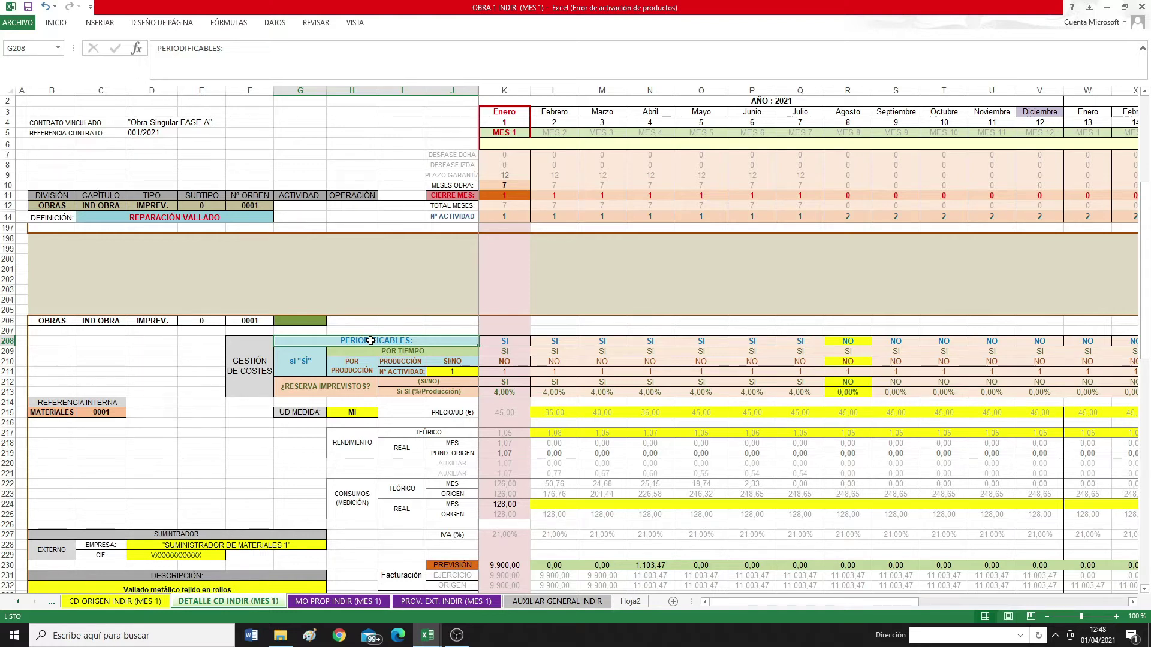
{"action": "left_click", "coordinate": [509, 344]}
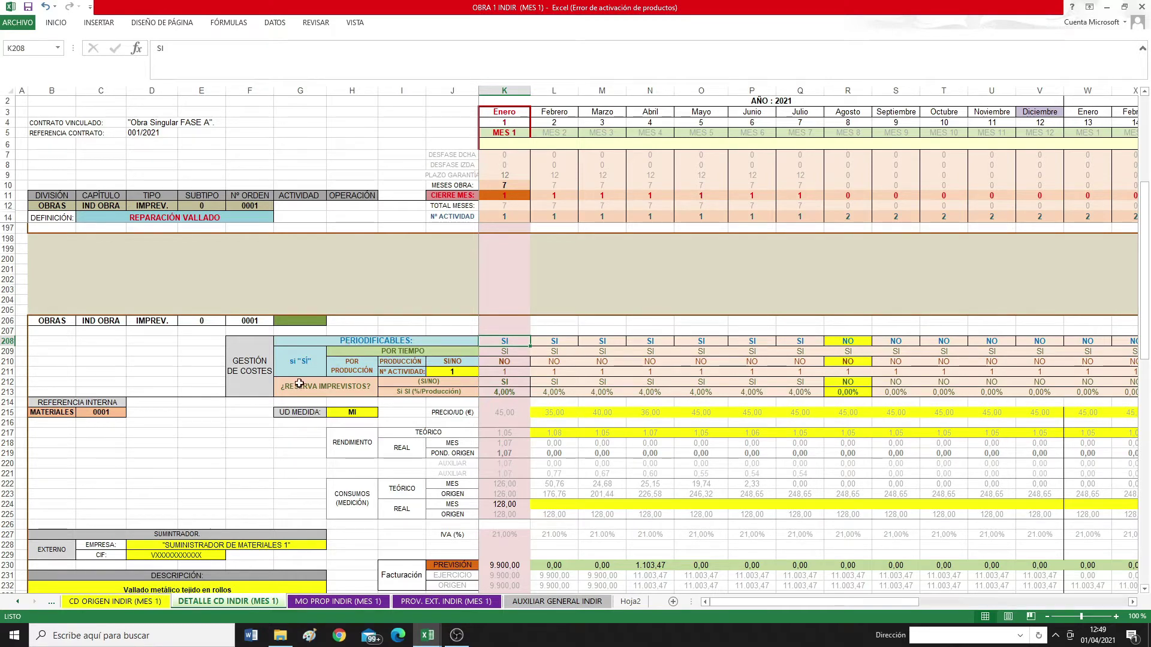
{"action": "left_click", "coordinate": [371, 352]}
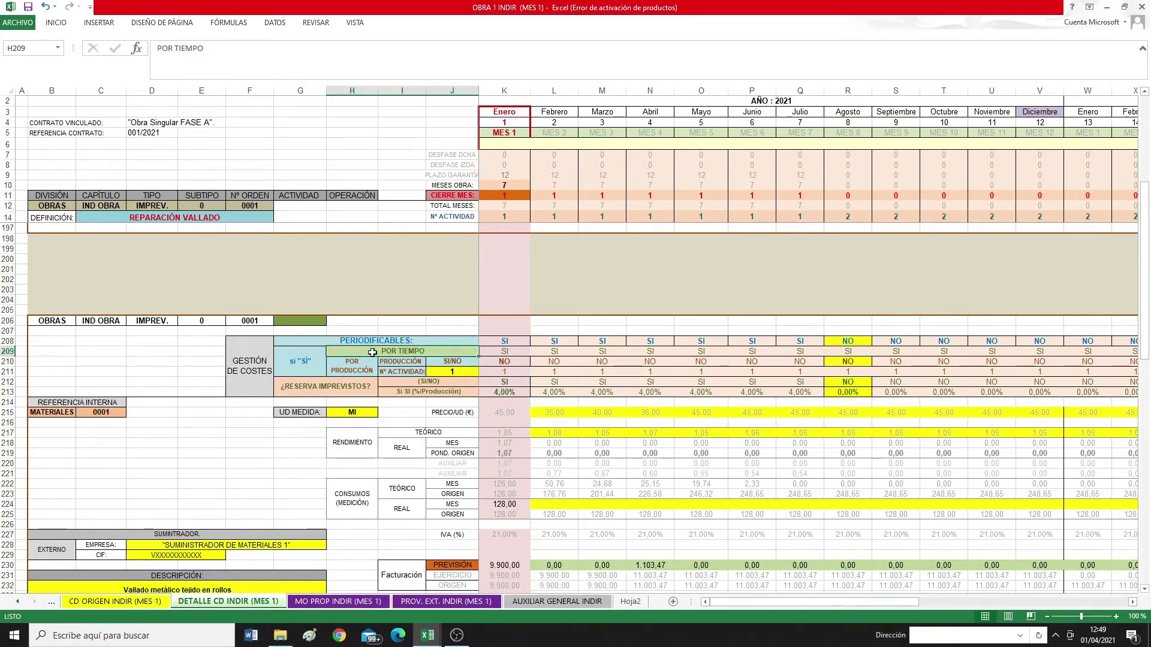
{"action": "left_click", "coordinate": [356, 371]}
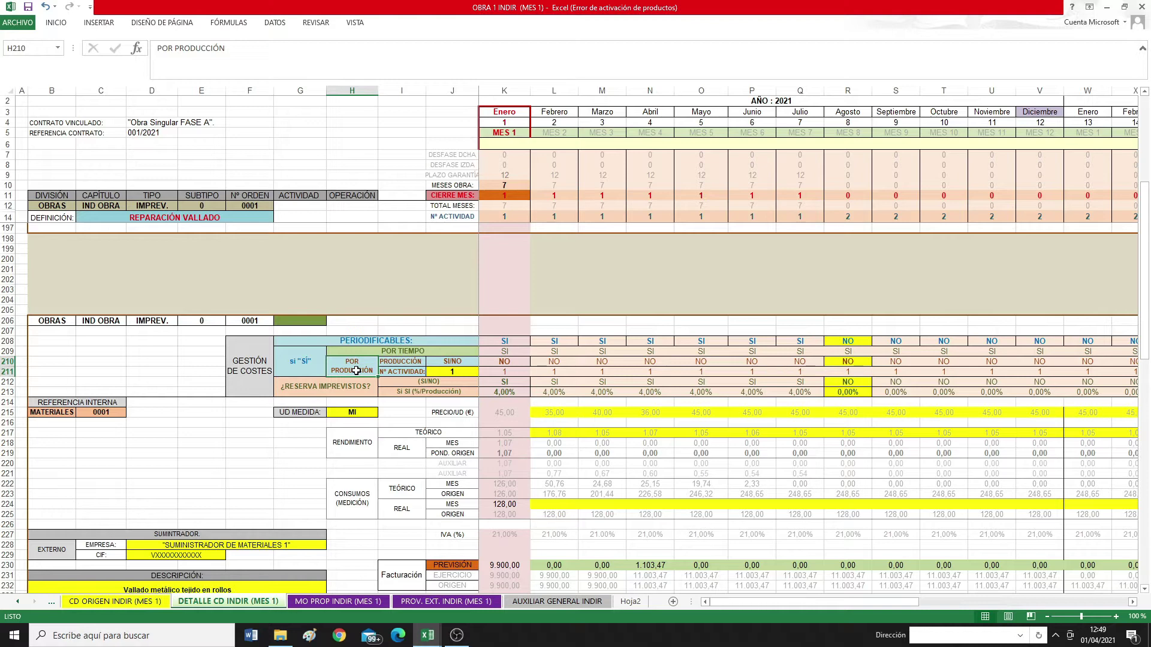
{"action": "left_click", "coordinate": [481, 363]}
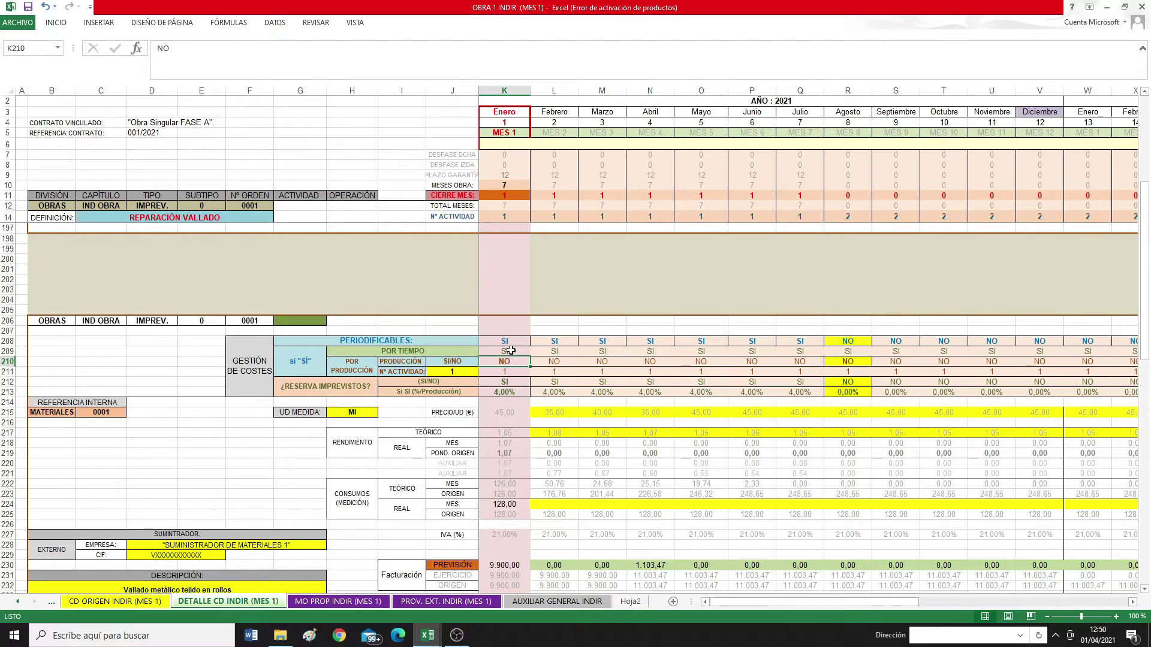
{"action": "left_click", "coordinate": [506, 351]}
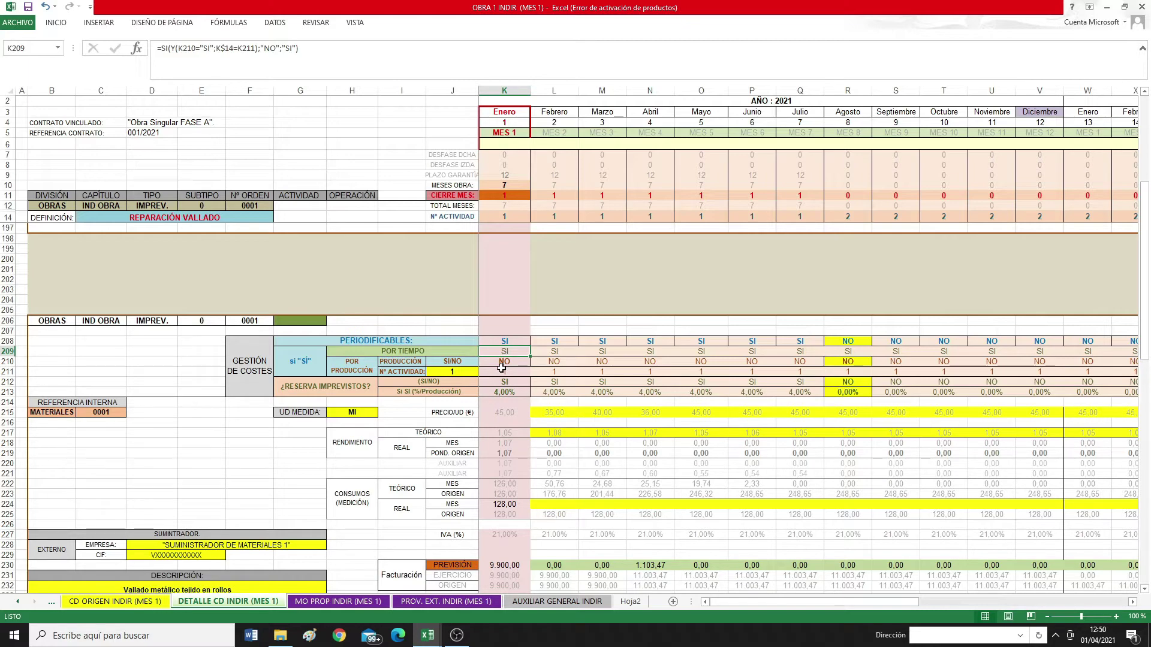
Relate the periodification criteria to the Enero, Febrero and Marzo measurement percentages of the REPARACIÓN VALLADO item.
{"action": "scroll", "coordinate": [501, 368], "scroll_direction": "up", "scroll_amount": 20}
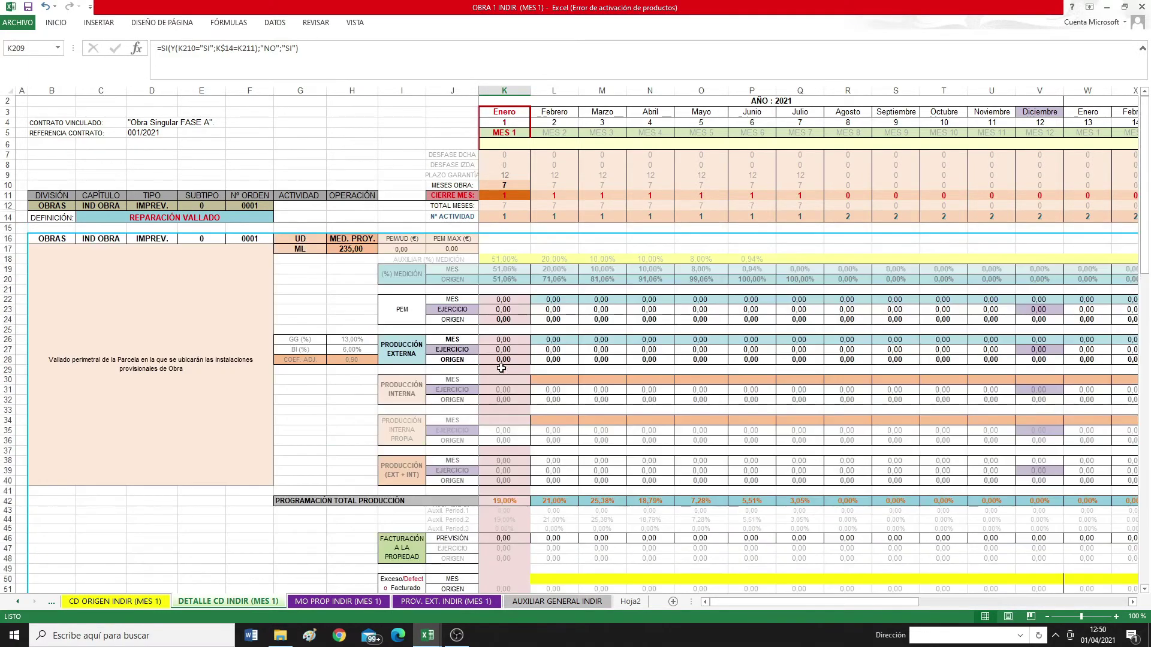
{"action": "left_click", "coordinate": [514, 270]}
{"action": "left_click", "coordinate": [509, 261]}
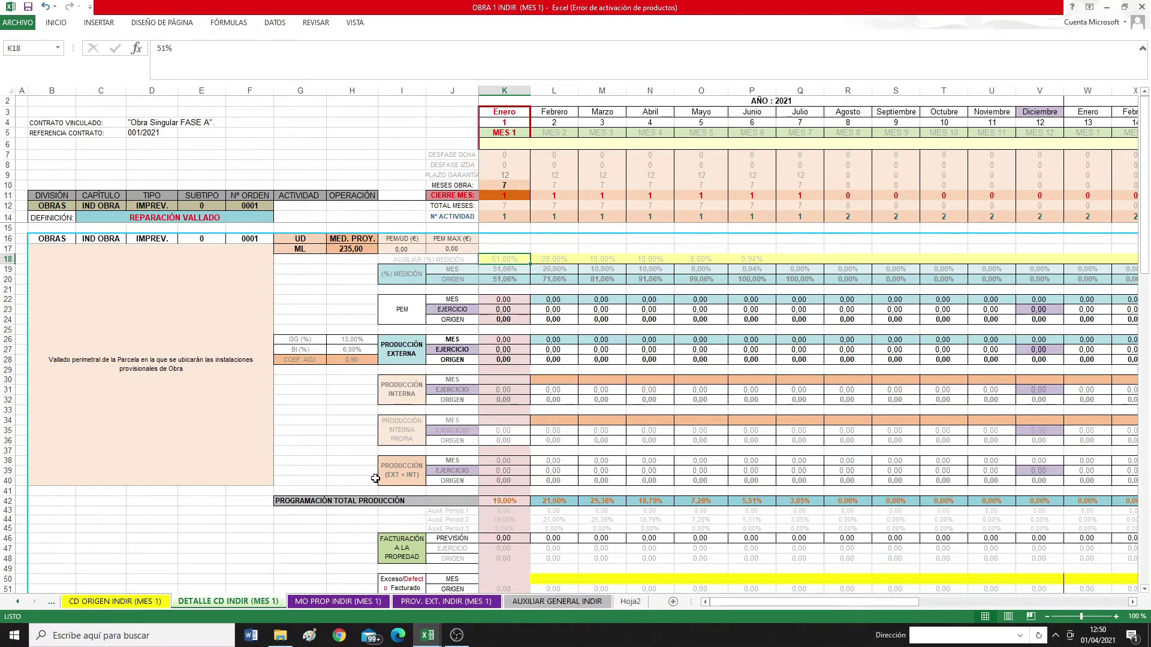
{"action": "scroll", "coordinate": [375, 478], "scroll_direction": "down", "scroll_amount": 4}
{"action": "scroll", "coordinate": [377, 474], "scroll_direction": "up", "scroll_amount": 4}
{"action": "left_click", "coordinate": [546, 261]}
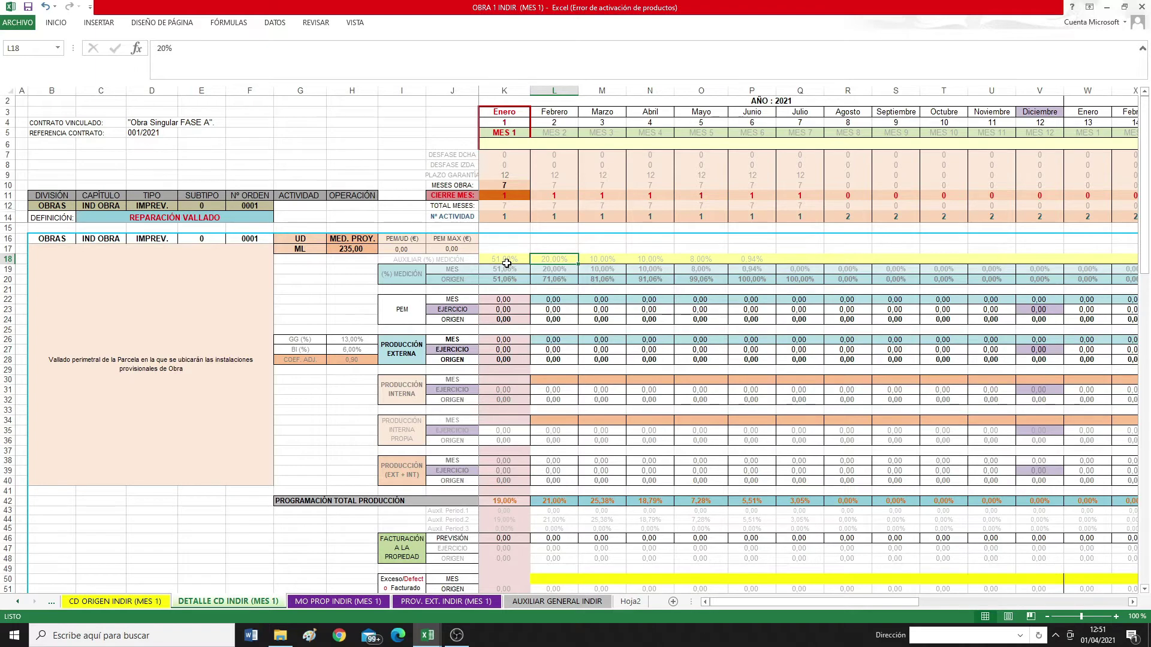
{"action": "left_click", "coordinate": [603, 258]}
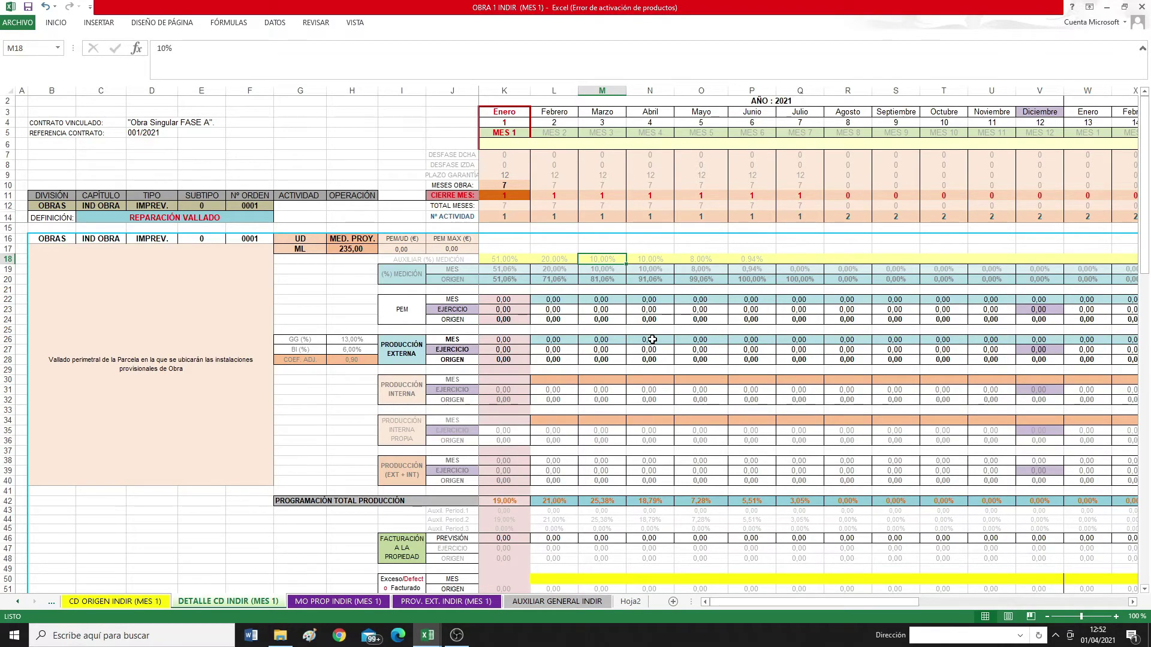
Examine the GLOBAL INFOCIFRAS summary at the end of the sheet and check the Enero COSTE DIRECTO cell's source.
{"action": "scroll", "coordinate": [652, 339], "scroll_direction": "down", "scroll_amount": 20}
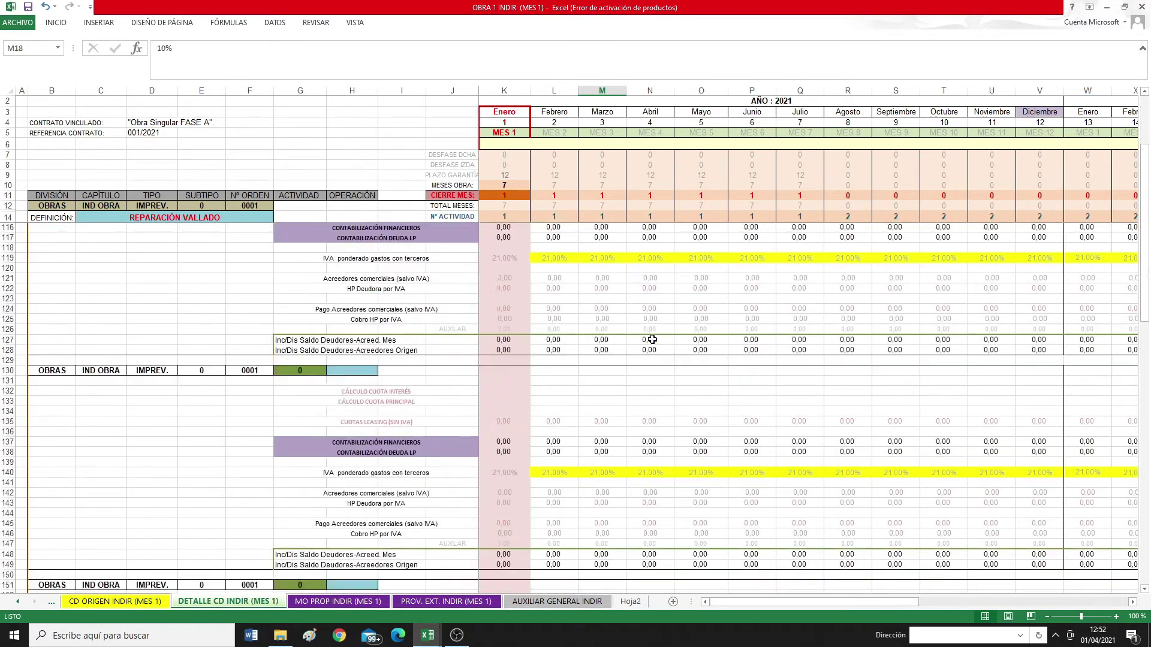
{"action": "scroll", "coordinate": [652, 339], "scroll_direction": "down", "scroll_amount": 20}
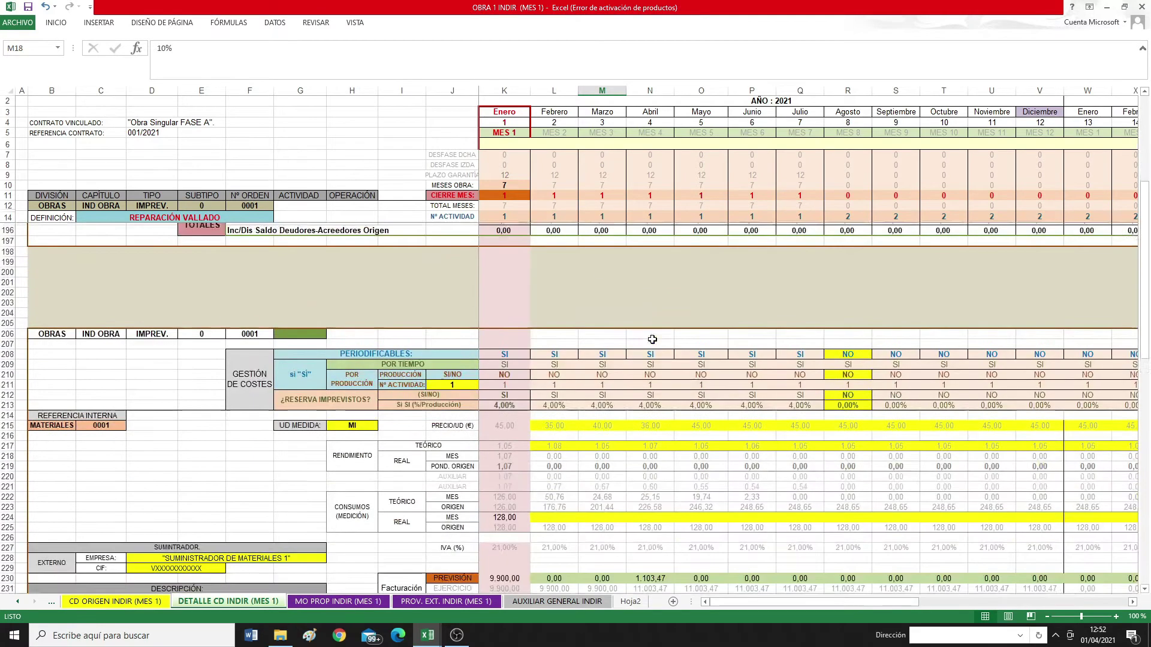
{"action": "scroll", "coordinate": [652, 339], "scroll_direction": "down", "scroll_amount": 1}
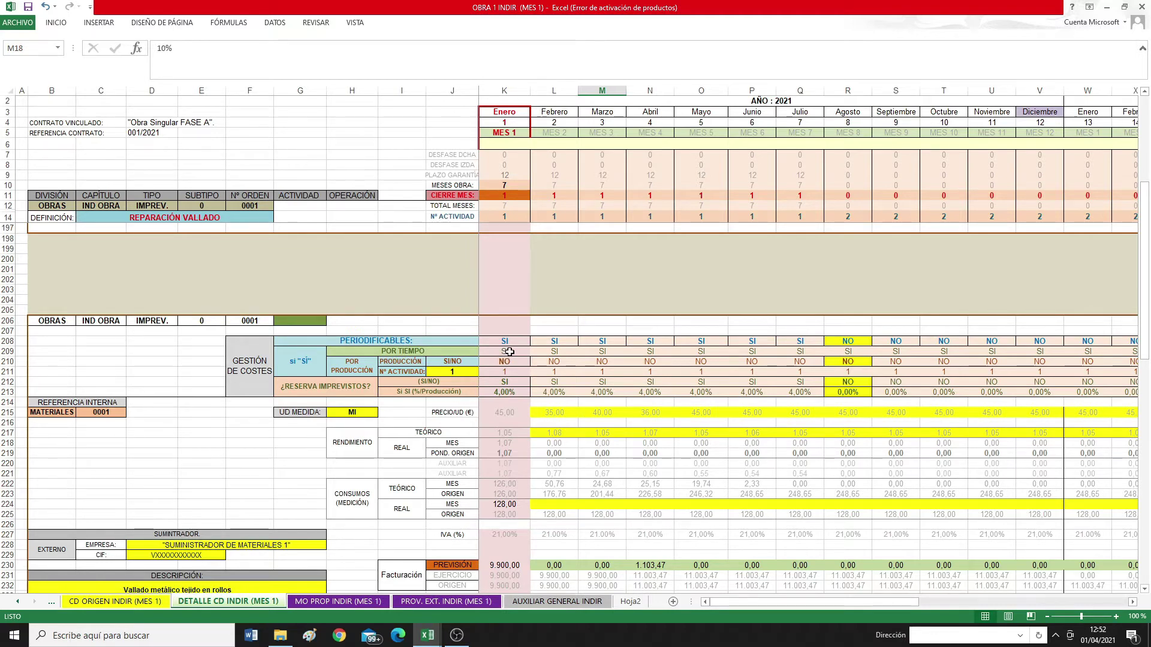
{"action": "scroll", "coordinate": [509, 351], "scroll_direction": "down", "scroll_amount": 20}
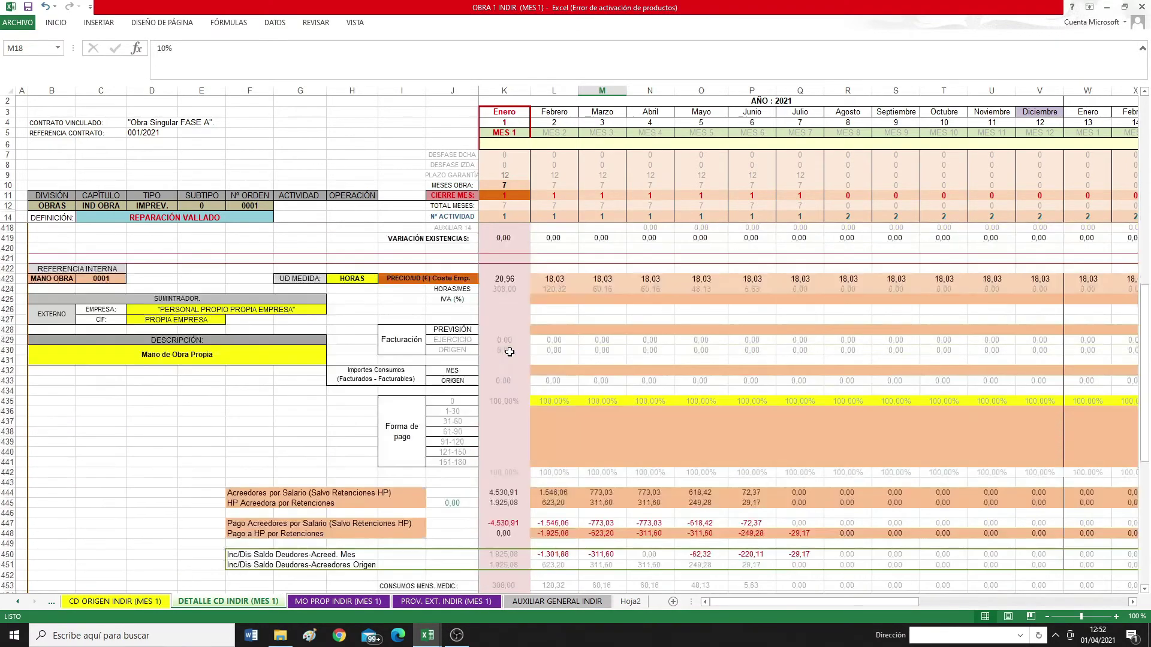
{"action": "scroll", "coordinate": [509, 352], "scroll_direction": "down", "scroll_amount": 20}
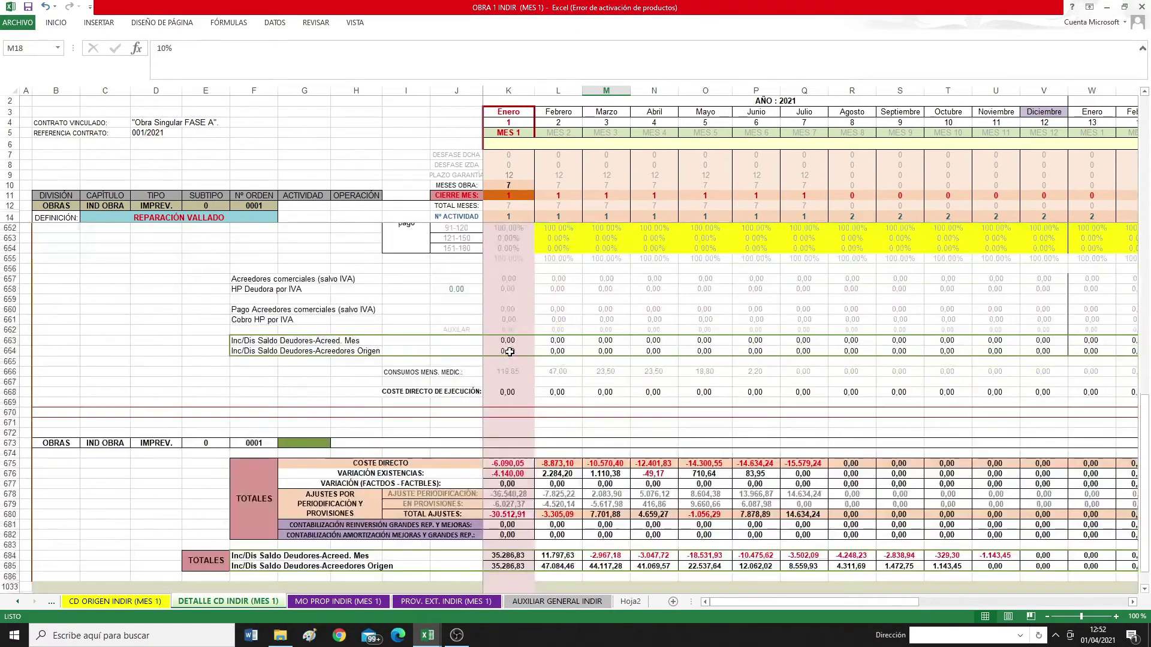
{"action": "scroll", "coordinate": [509, 352], "scroll_direction": "down", "scroll_amount": 20}
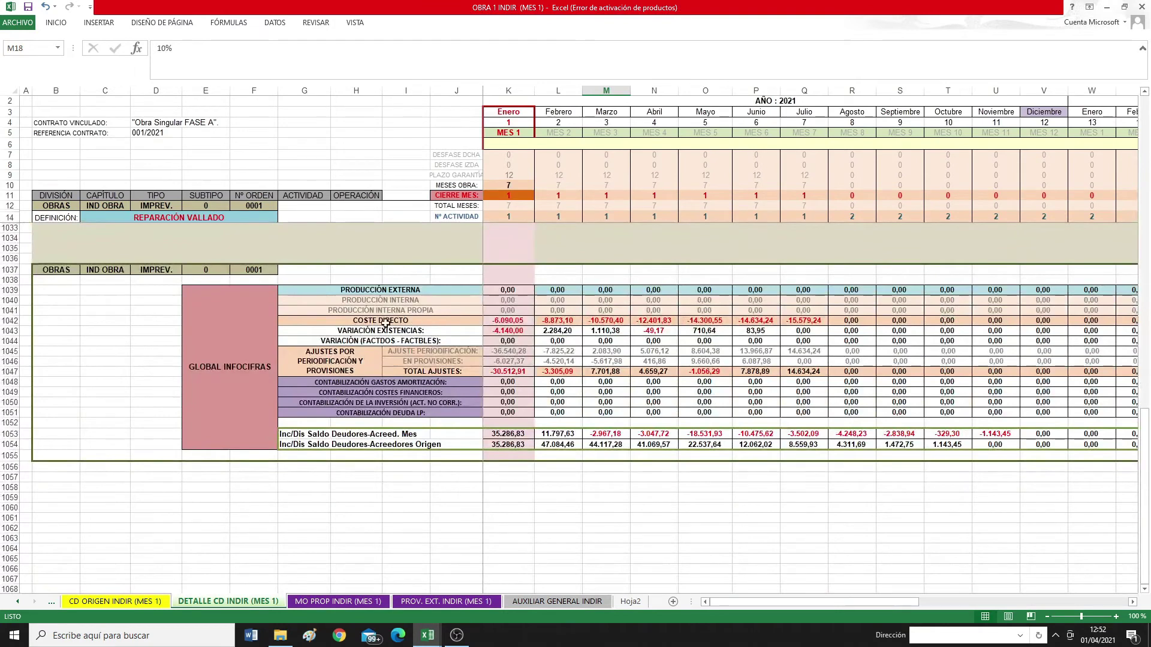
{"action": "left_click", "coordinate": [508, 320]}
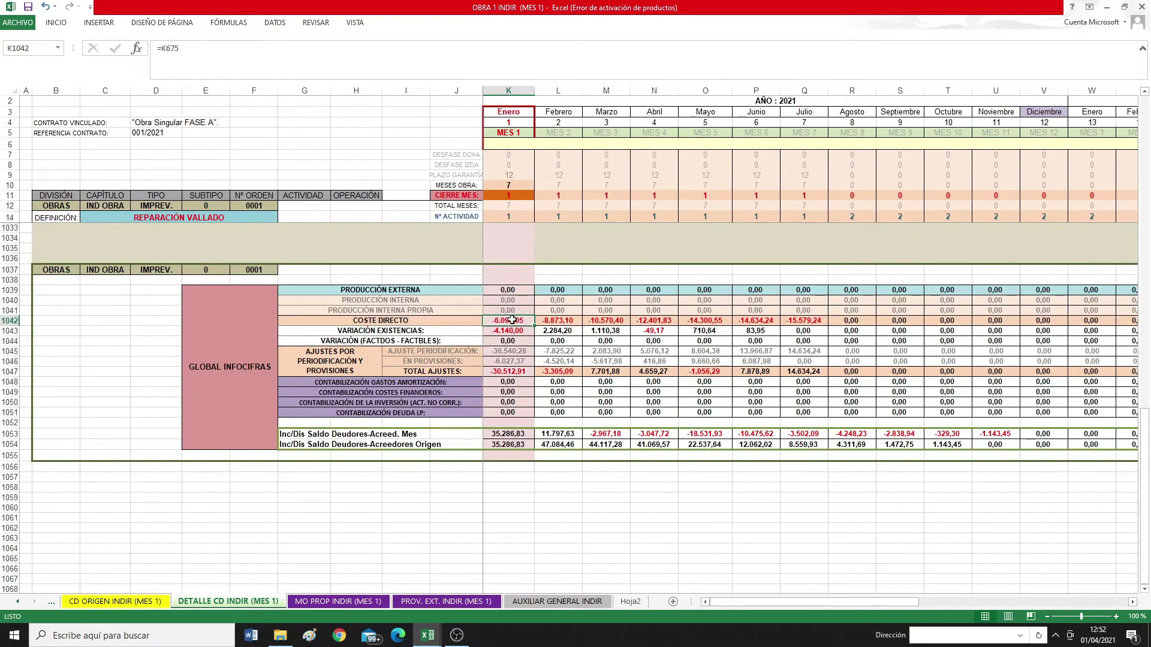
Check the sources of the monthly COSTE DIRECTO values in GLOBAL INFOCIFRAS and select them from Enero to Julio for their sum.
{"action": "left_click", "coordinate": [563, 320]}
{"action": "left_click", "coordinate": [614, 321]}
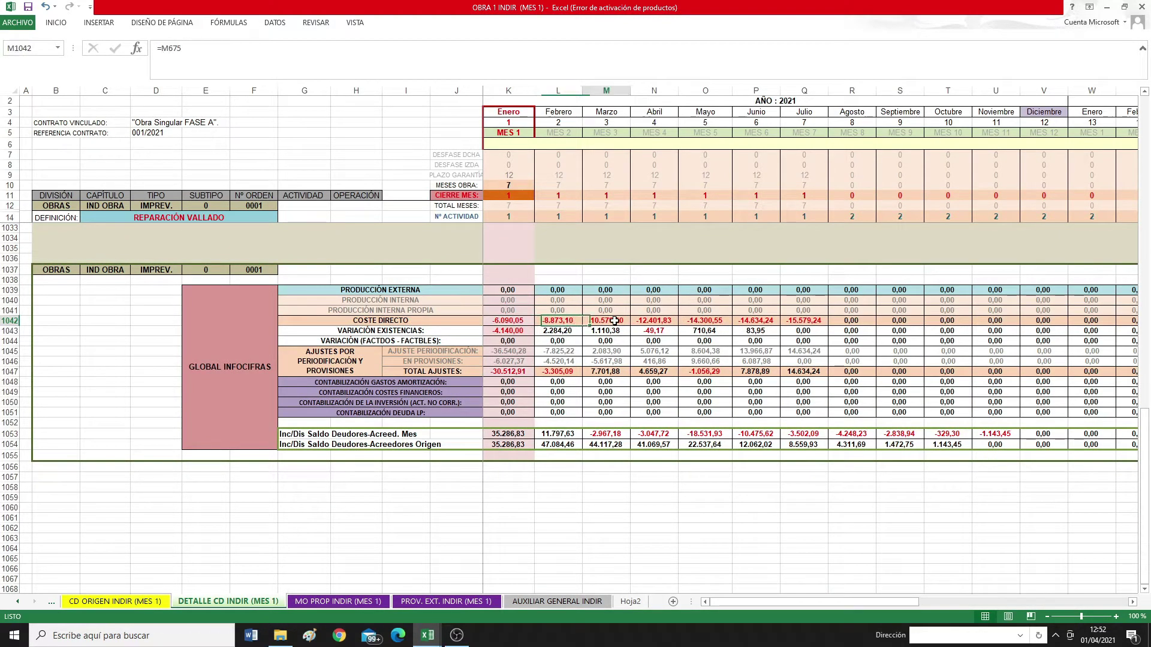
{"action": "left_click", "coordinate": [653, 320]}
{"action": "left_click", "coordinate": [704, 321]}
{"action": "left_click", "coordinate": [755, 320]}
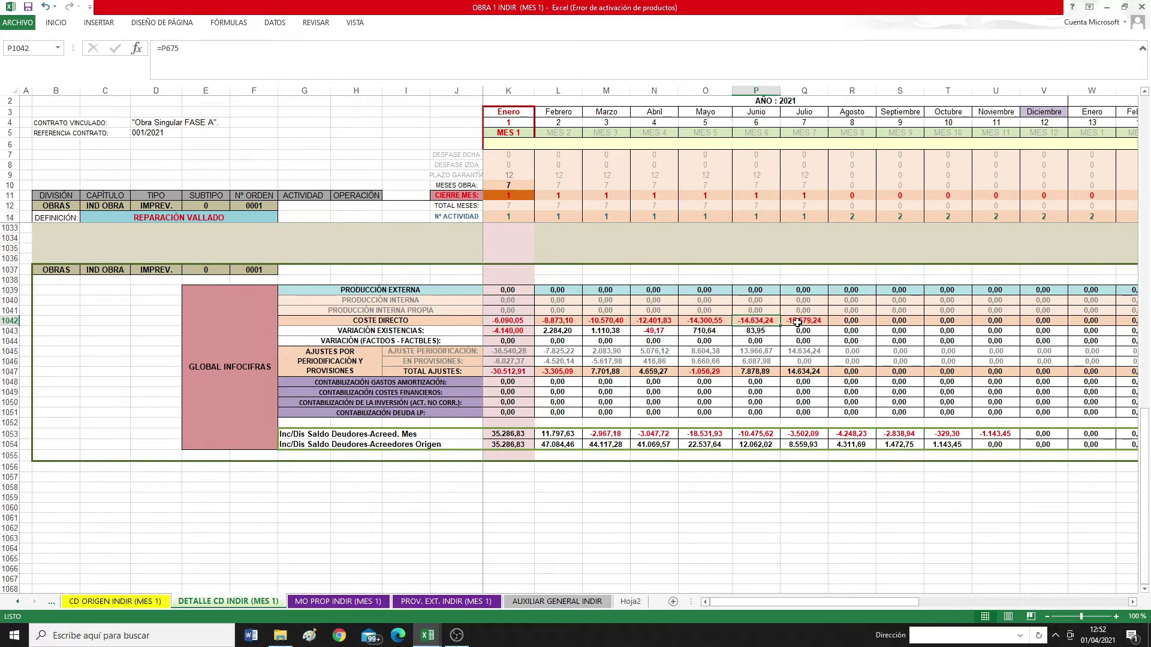
{"action": "left_click", "coordinate": [797, 321]}
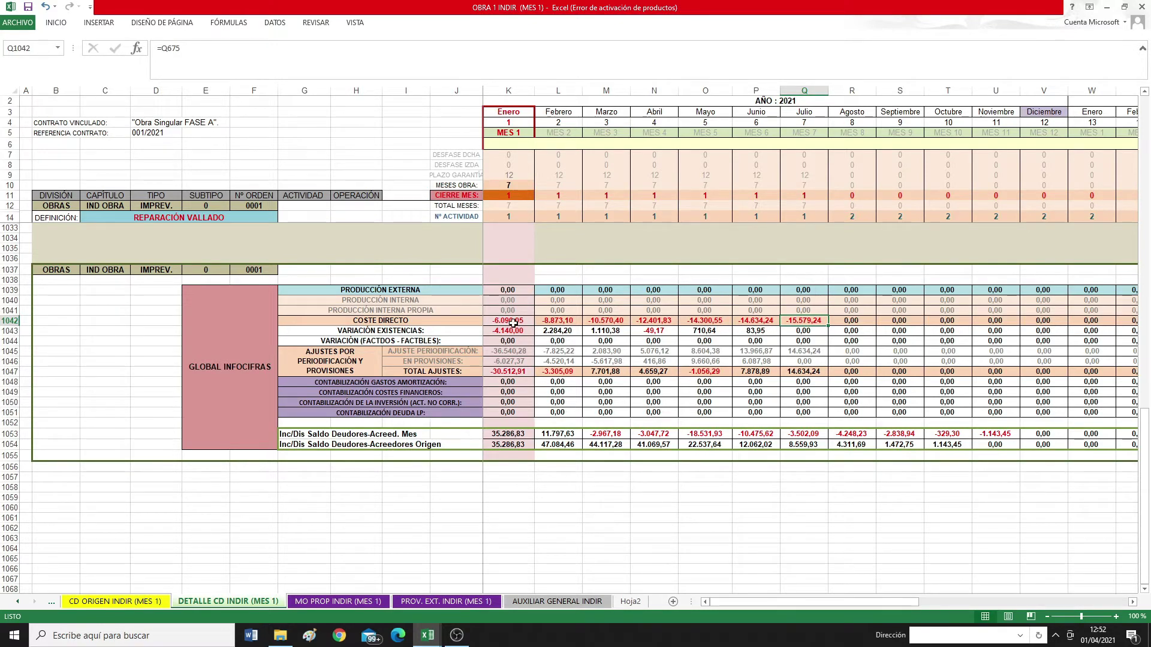
{"action": "left_click_drag", "start_coordinate": [513, 323], "coordinate": [796, 322]}
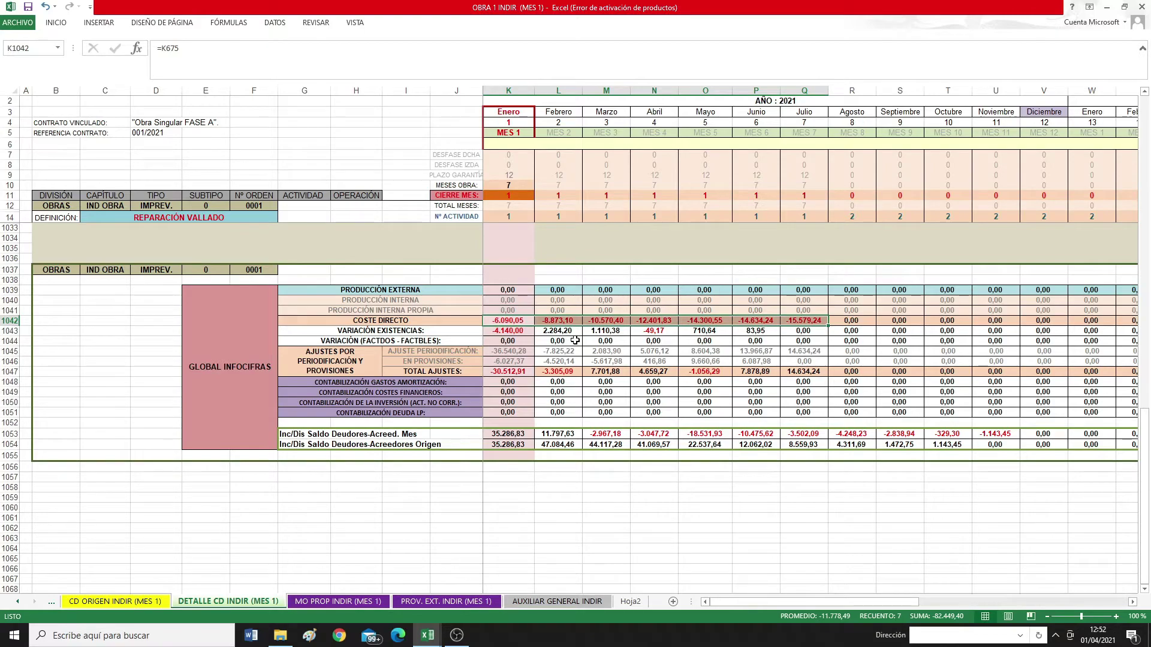
Set the Enero POR PRODUCCIÓN option to SI in GESTIÓN DE COSTES above the MATERIALES 0001 reference.
{"action": "scroll", "coordinate": [574, 340], "scroll_direction": "up", "scroll_amount": 20}
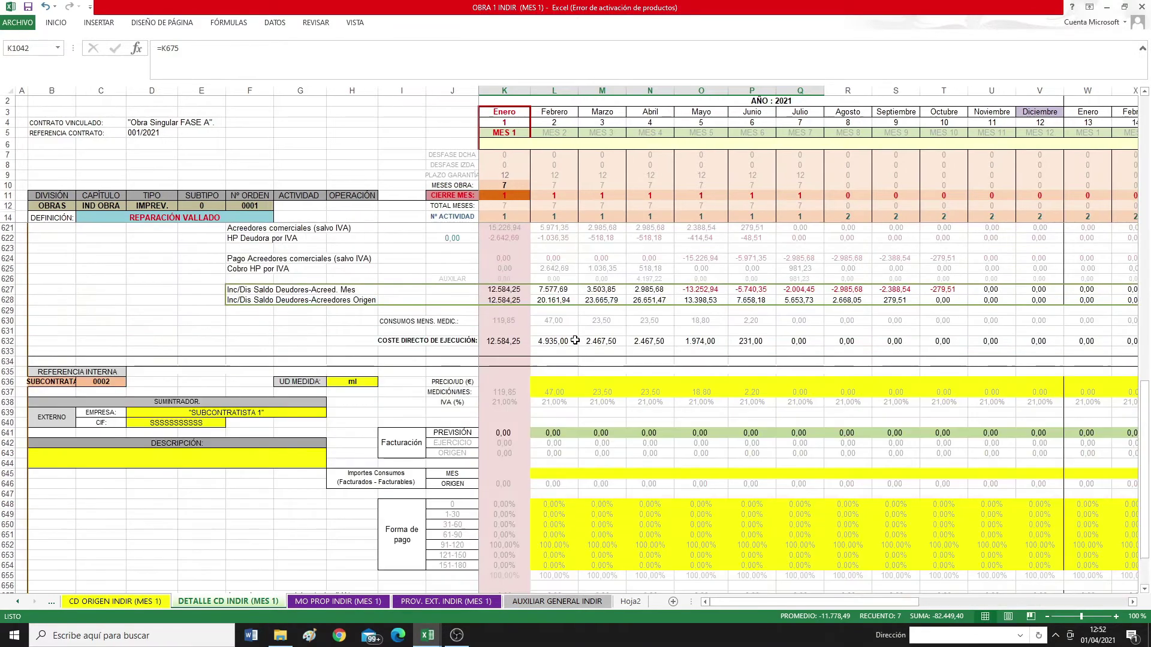
{"action": "scroll", "coordinate": [574, 341], "scroll_direction": "up", "scroll_amount": 20}
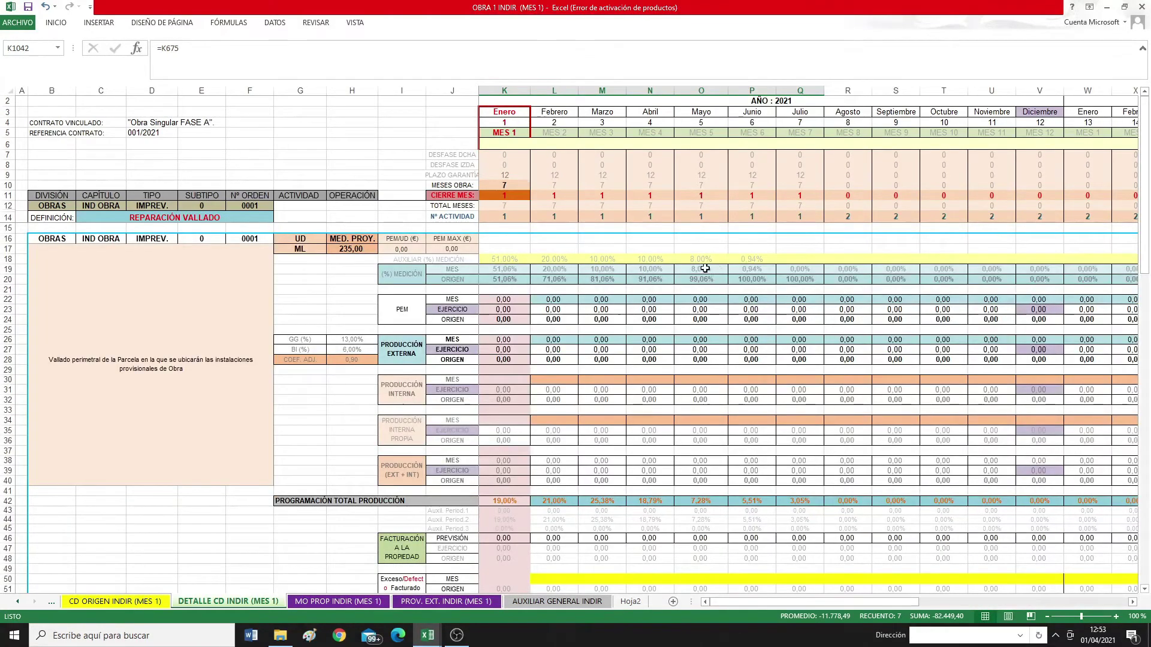
{"action": "scroll", "coordinate": [704, 269], "scroll_direction": "down", "scroll_amount": 20}
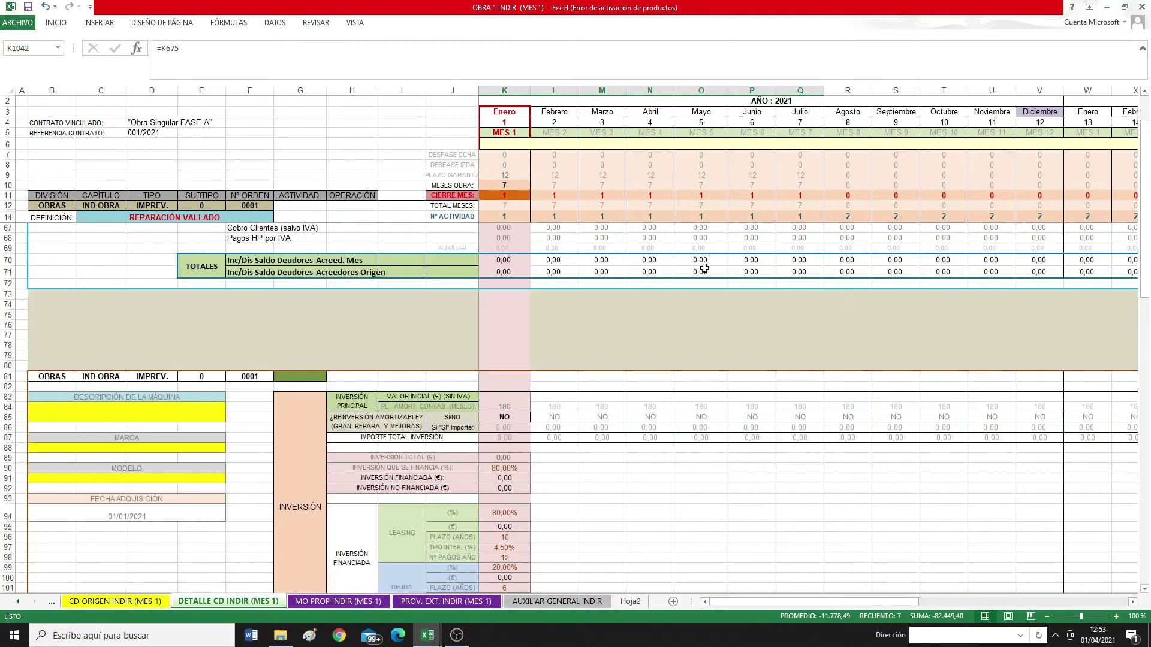
{"action": "scroll", "coordinate": [704, 268], "scroll_direction": "down", "scroll_amount": 17}
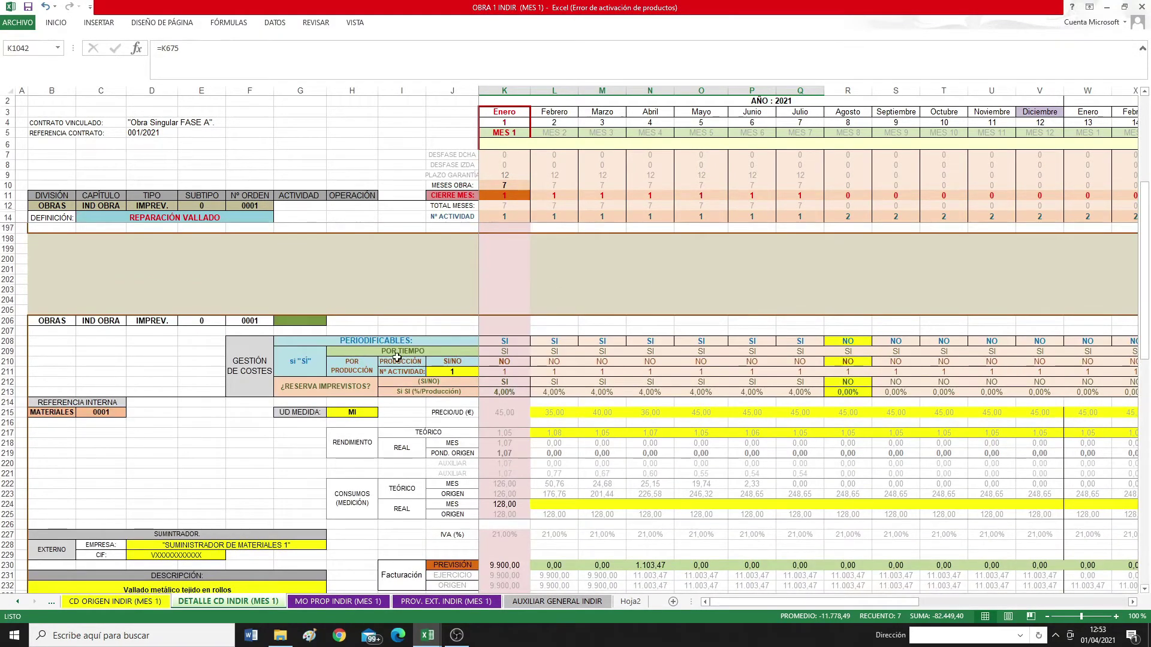
{"action": "left_click", "coordinate": [505, 363]}
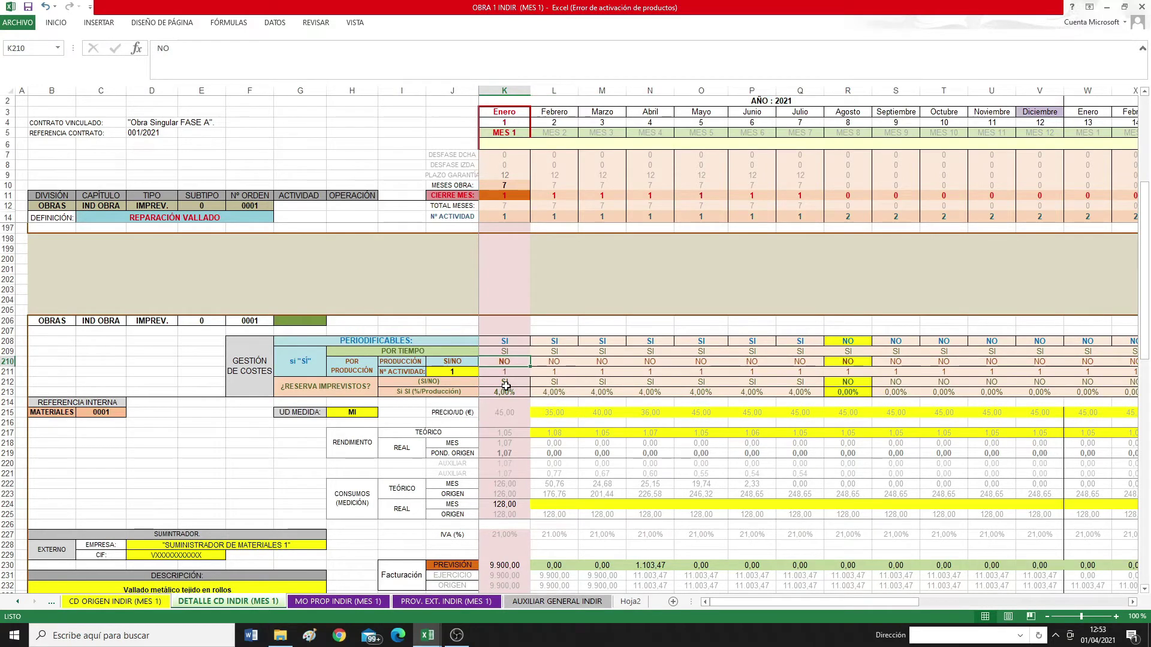
{"action": "type", "text": "SI"}
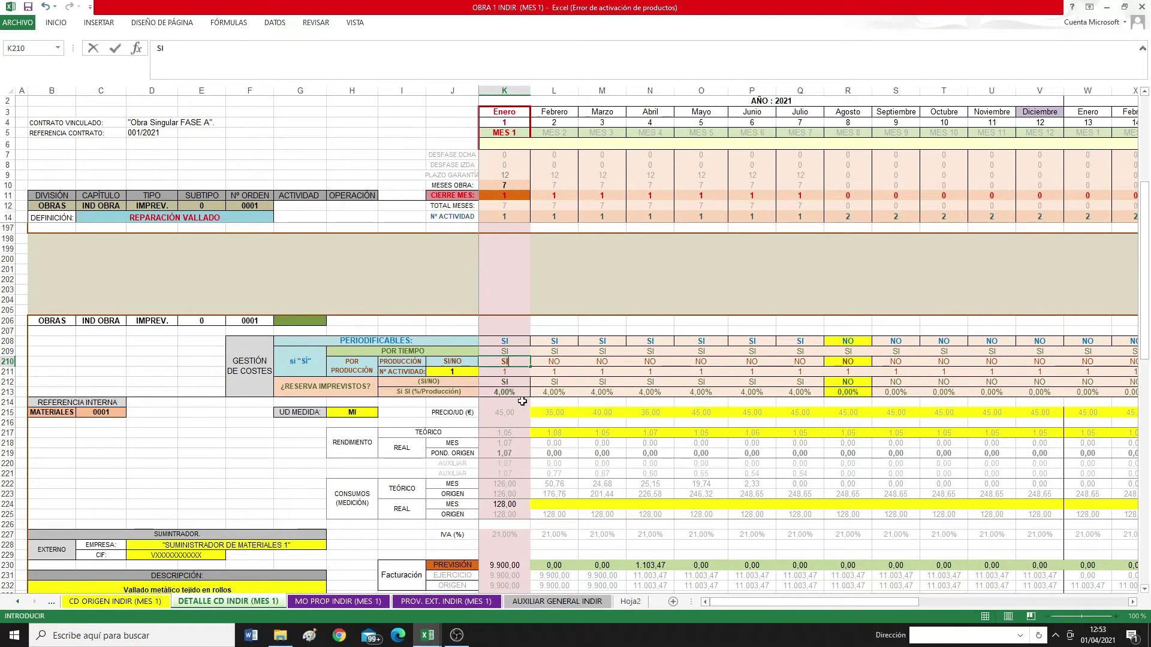
{"action": "key", "text": "Return"}
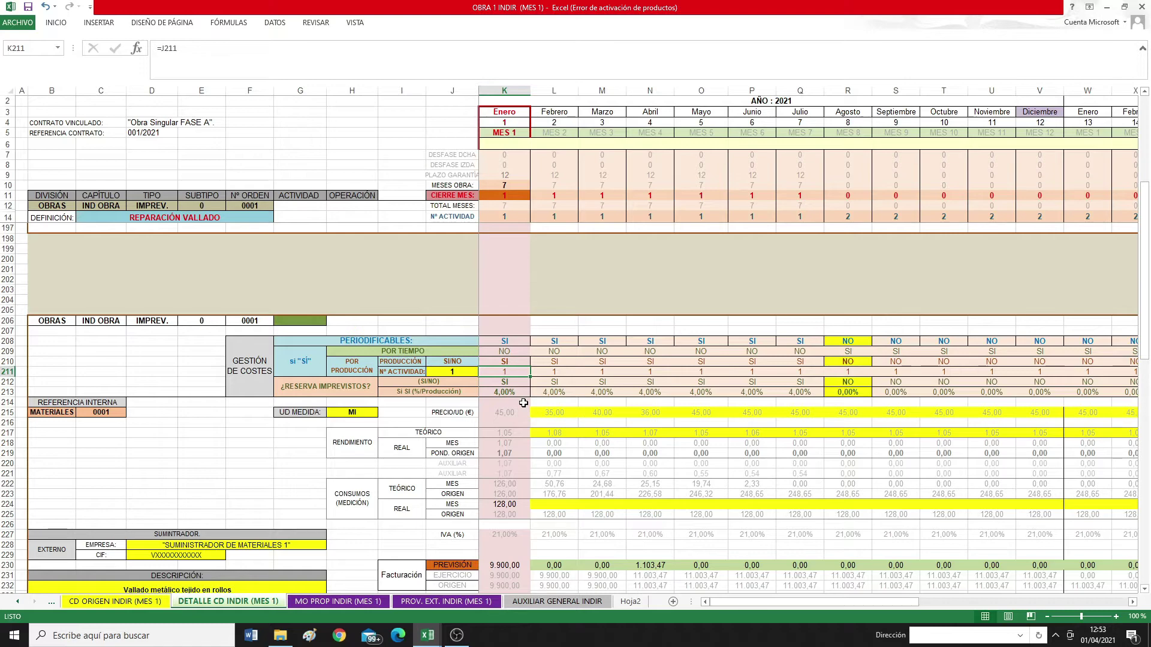
Examine the Enero AUXILIAR (%) MEDICIÓN value of REPARACIÓN VALLADO and relate it to the PROGRAMACIÓN TOTAL PRODUCCIÓN row.
{"action": "scroll", "coordinate": [523, 403], "scroll_direction": "up", "scroll_amount": 20}
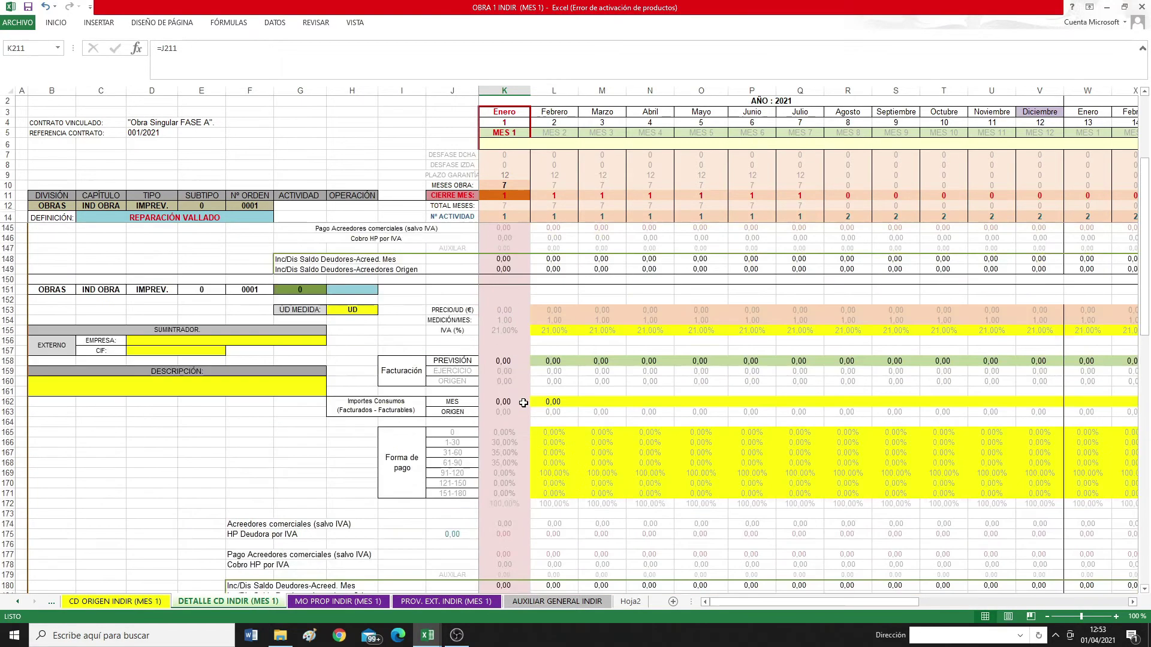
{"action": "scroll", "coordinate": [523, 403], "scroll_direction": "up", "scroll_amount": 20}
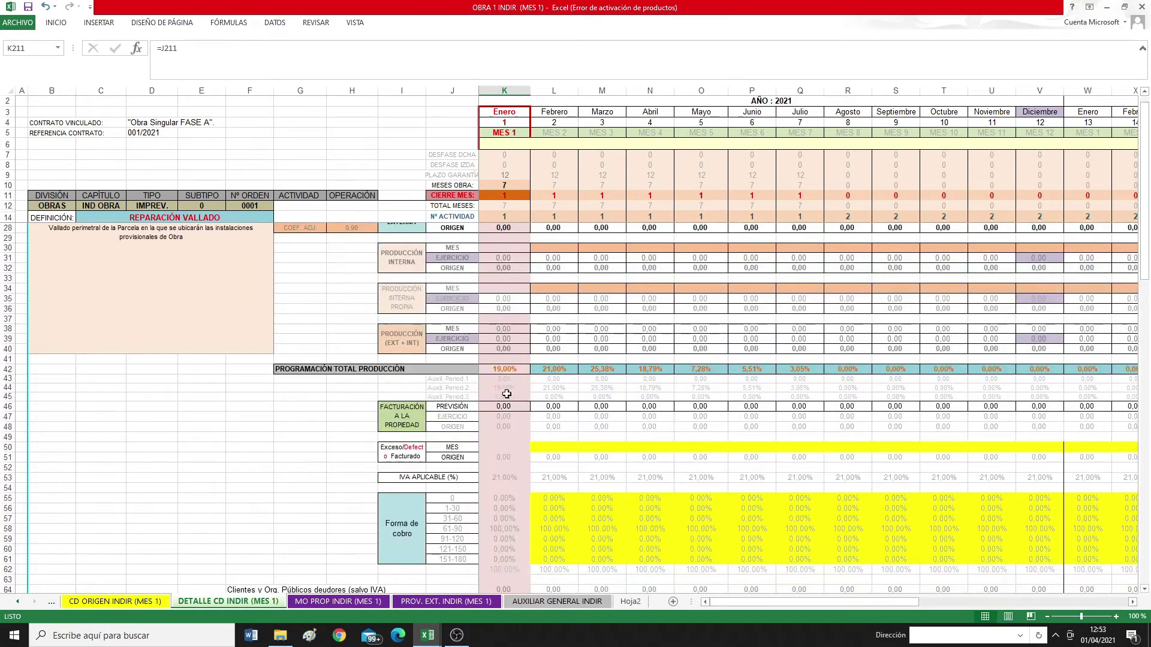
{"action": "scroll", "coordinate": [507, 394], "scroll_direction": "up", "scroll_amount": 5}
{"action": "left_click", "coordinate": [512, 259]}
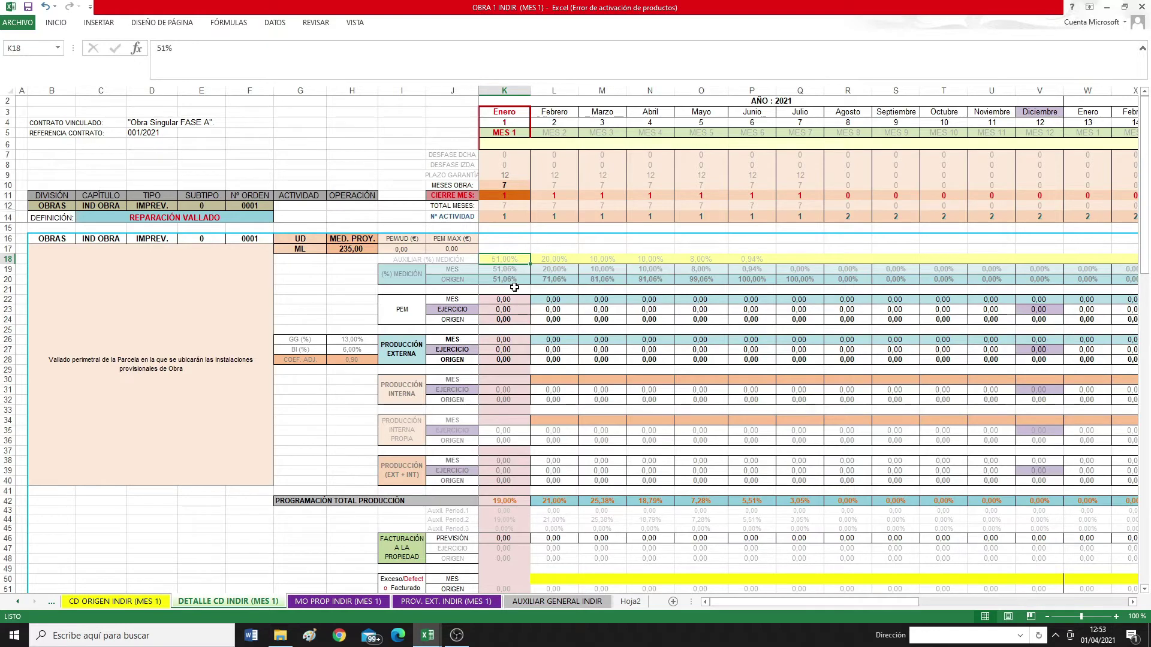
{"action": "scroll", "coordinate": [514, 288], "scroll_direction": "down", "scroll_amount": 13}
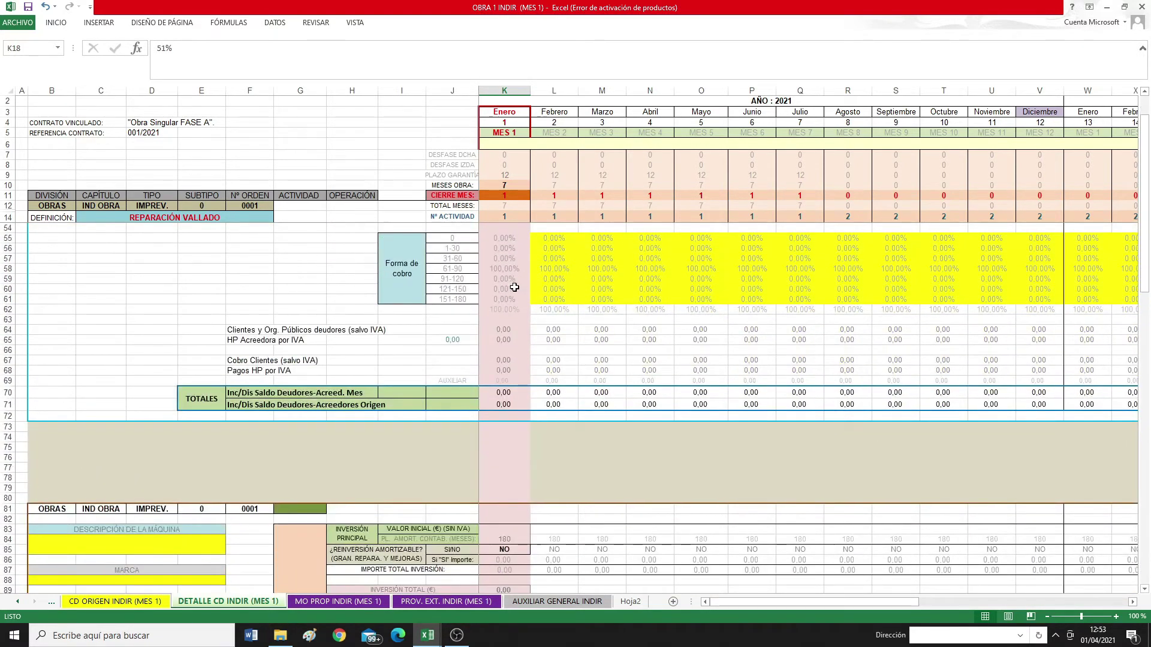
{"action": "scroll", "coordinate": [514, 288], "scroll_direction": "up", "scroll_amount": 13}
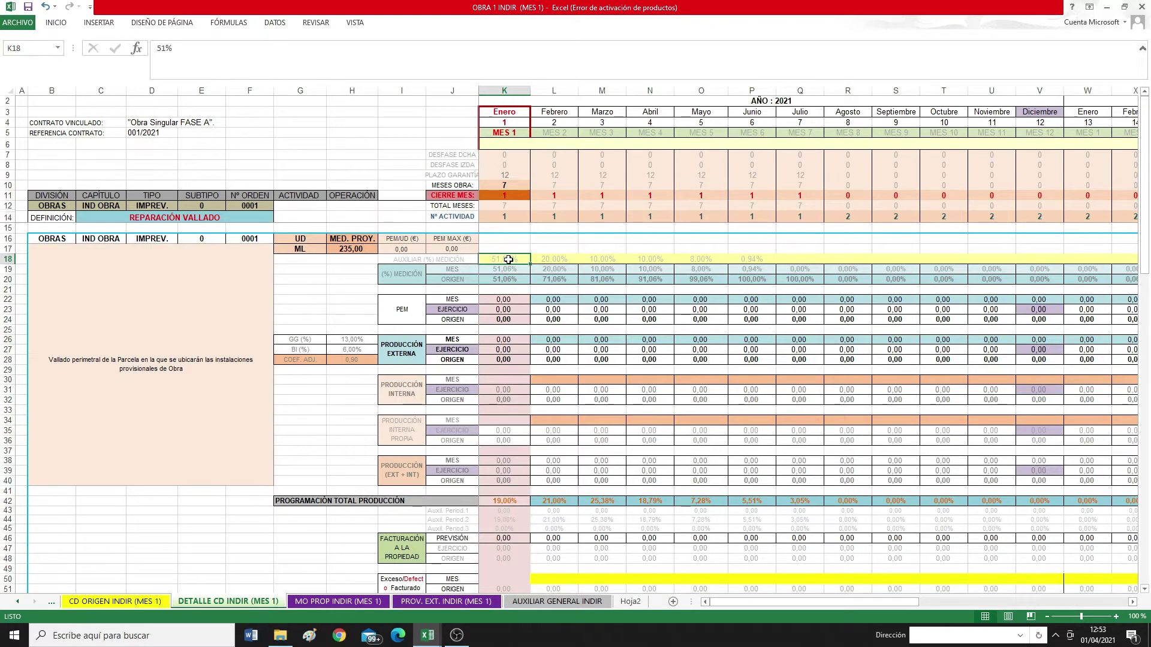
{"action": "scroll", "coordinate": [508, 259], "scroll_direction": "down", "scroll_amount": 9}
{"action": "scroll", "coordinate": [508, 259], "scroll_direction": "up", "scroll_amount": 9}
{"action": "scroll", "coordinate": [516, 259], "scroll_direction": "down", "scroll_amount": 4}
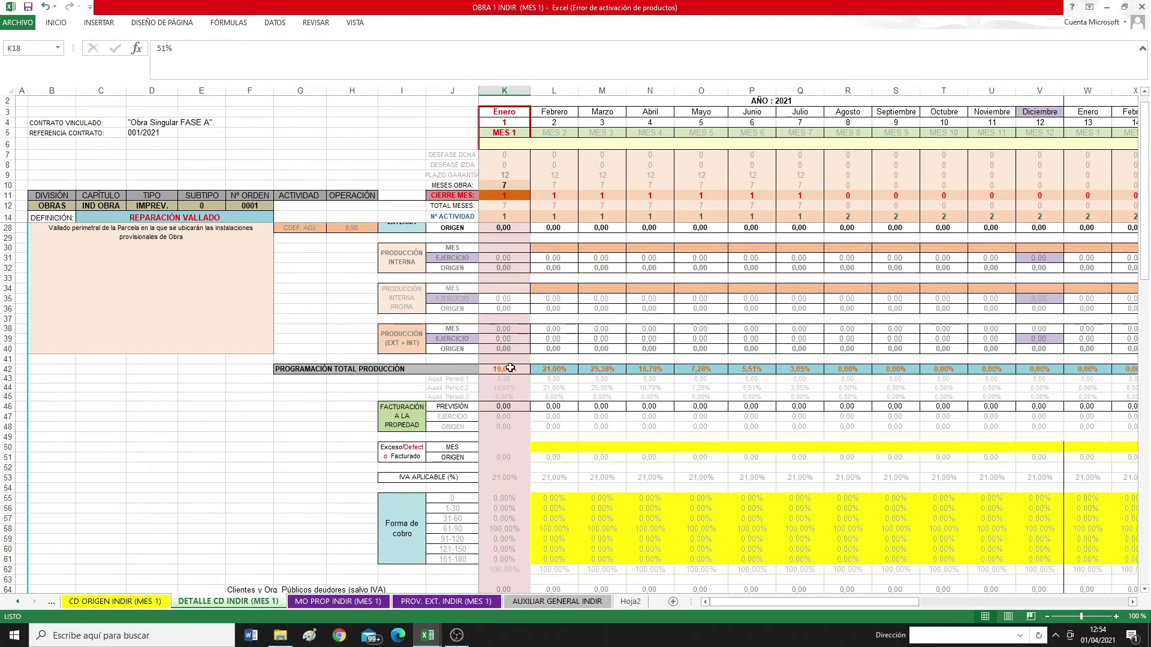
Examine the PROGRAMACIÓN TOTAL PRODUCCIÓN row, checking the monthly formulas from Enero to Abril and the sum from Enero to Agosto.
{"action": "left_click", "coordinate": [8, 369]}
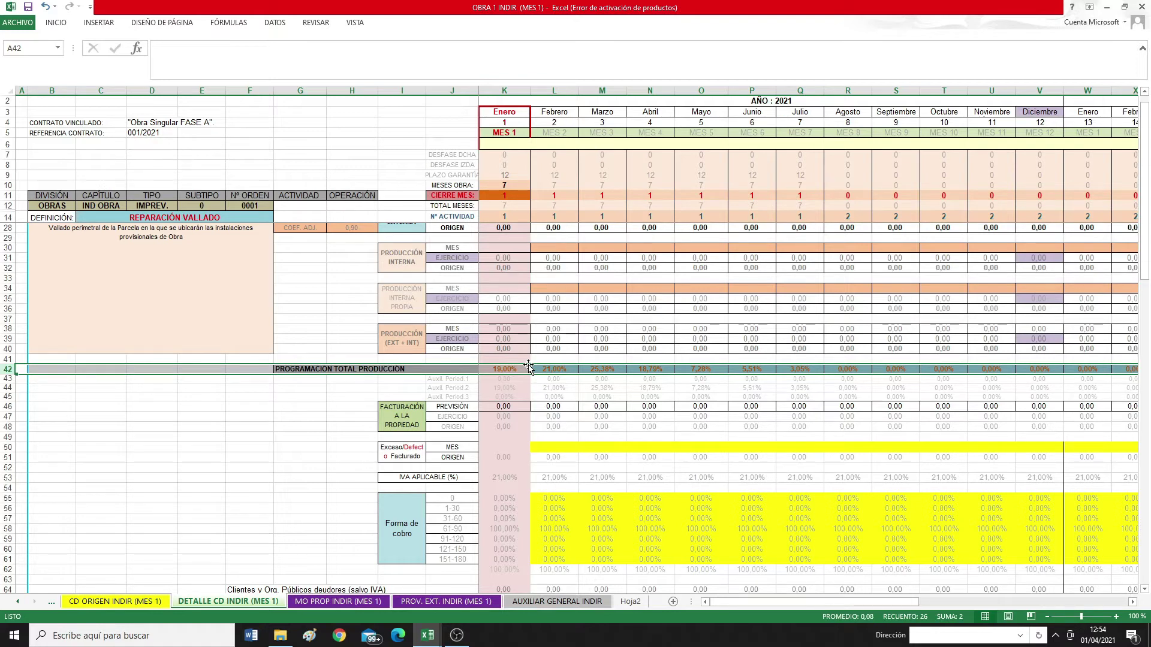
{"action": "left_click", "coordinate": [509, 369]}
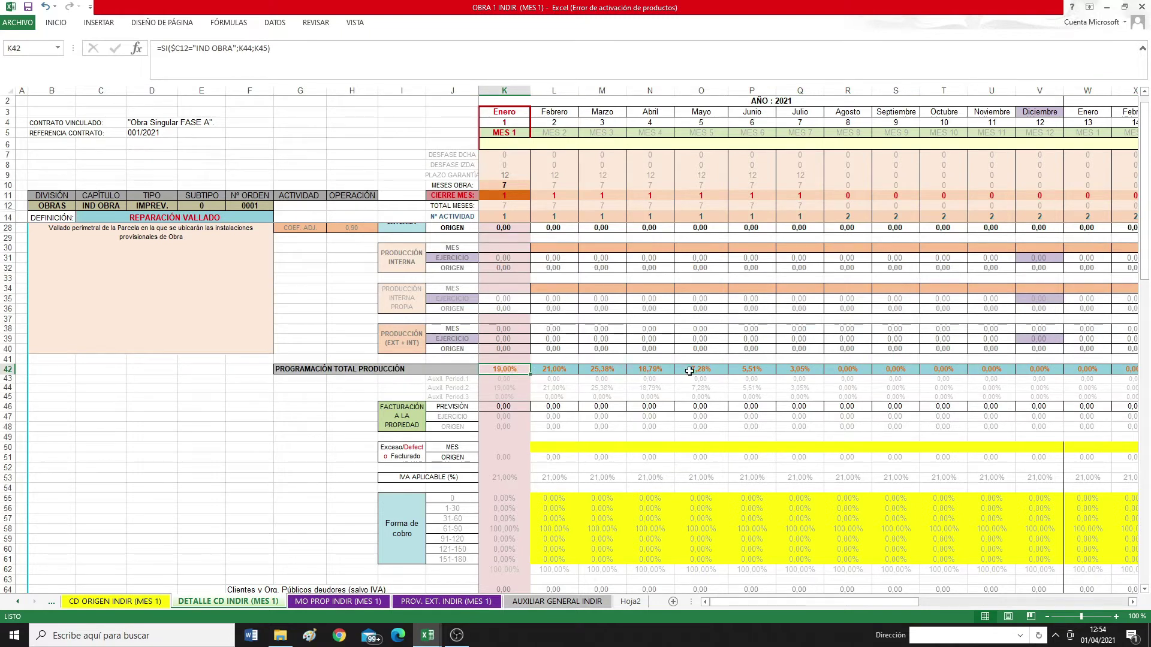
{"action": "left_click_drag", "start_coordinate": [494, 369], "coordinate": [826, 367]}
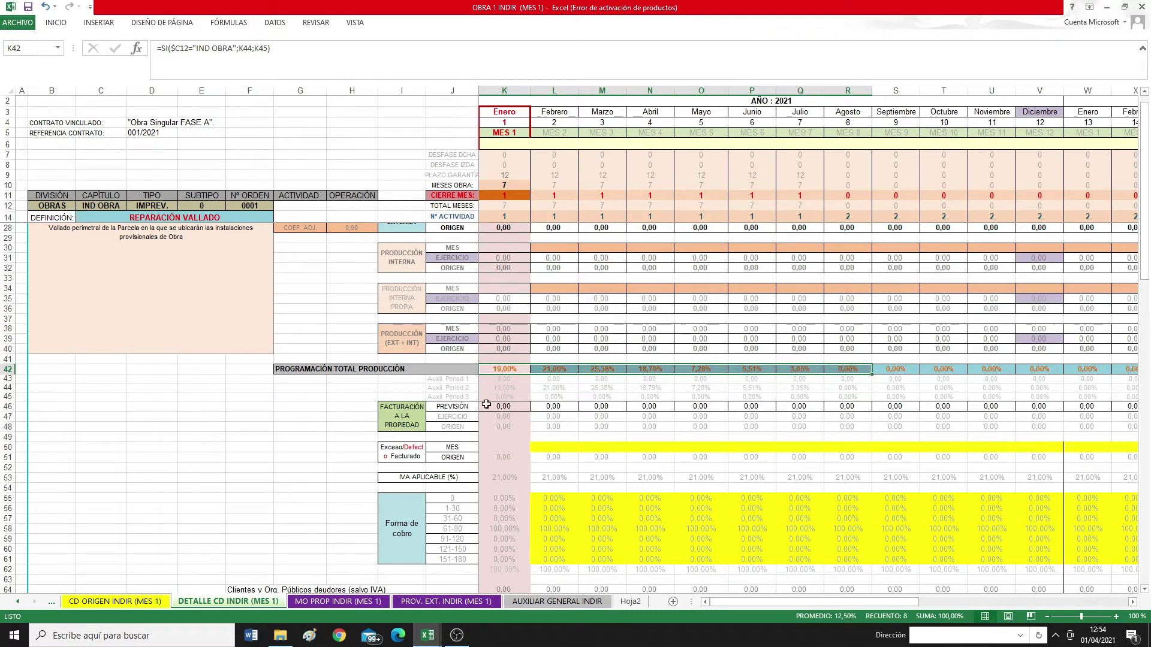
{"action": "left_click", "coordinate": [505, 370]}
{"action": "scroll", "coordinate": [501, 289], "scroll_direction": "up", "scroll_amount": 5}
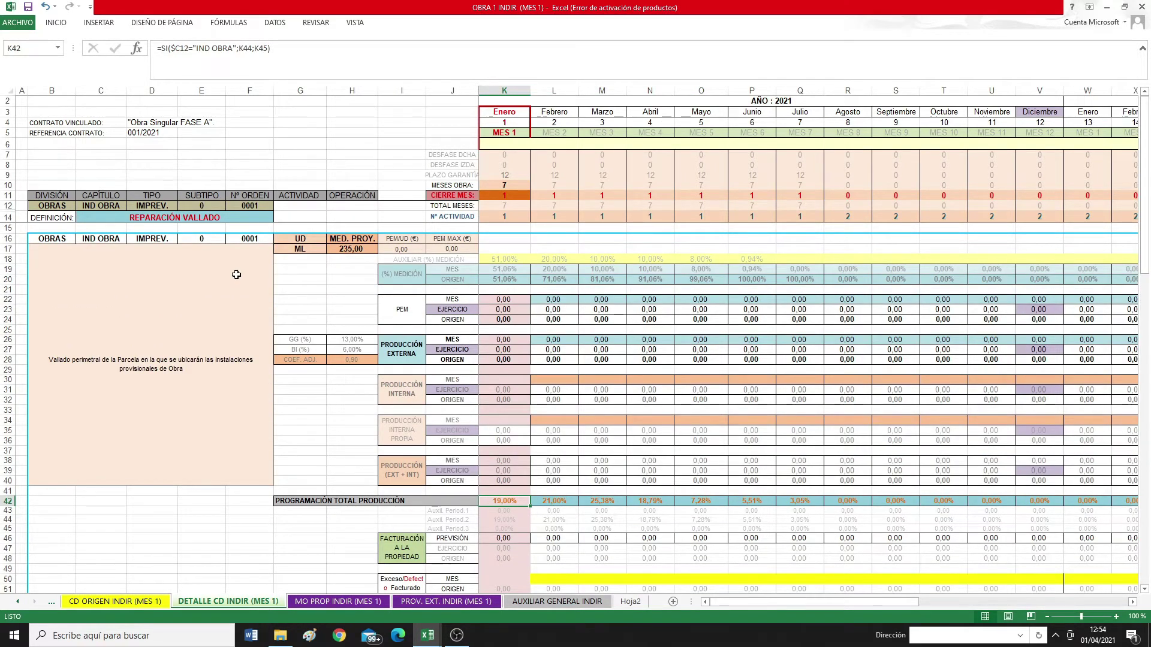
{"action": "scroll", "coordinate": [328, 424], "scroll_direction": "down", "scroll_amount": 13}
{"action": "scroll", "coordinate": [328, 424], "scroll_direction": "down", "scroll_amount": 4}
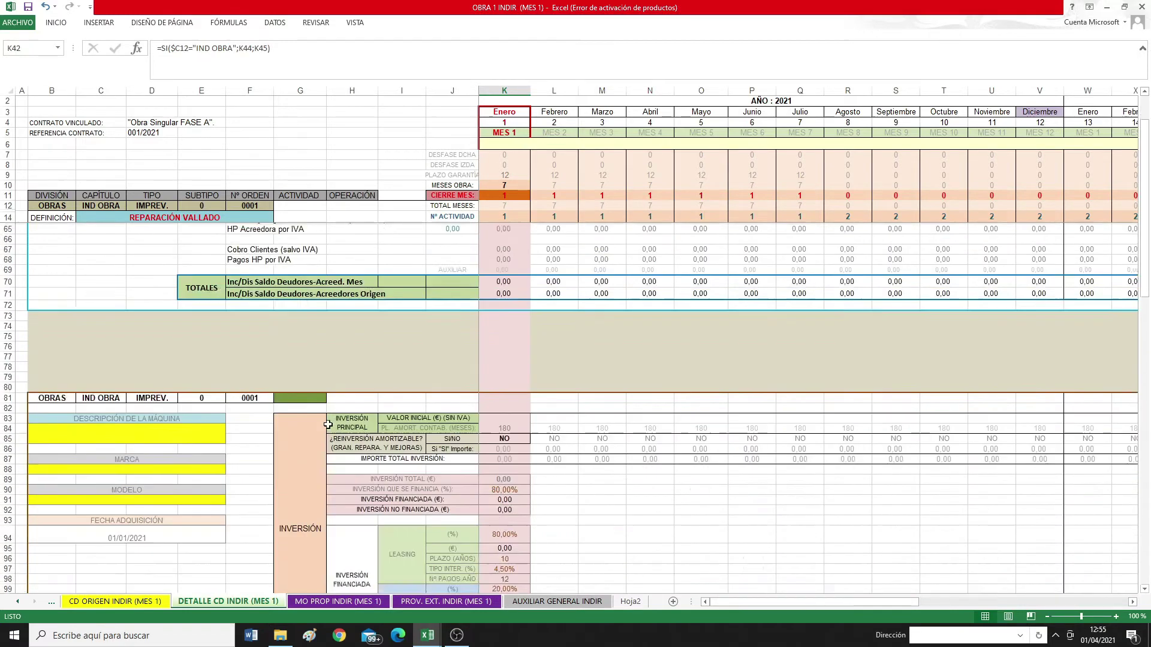
{"action": "scroll", "coordinate": [329, 424], "scroll_direction": "up", "scroll_amount": 9}
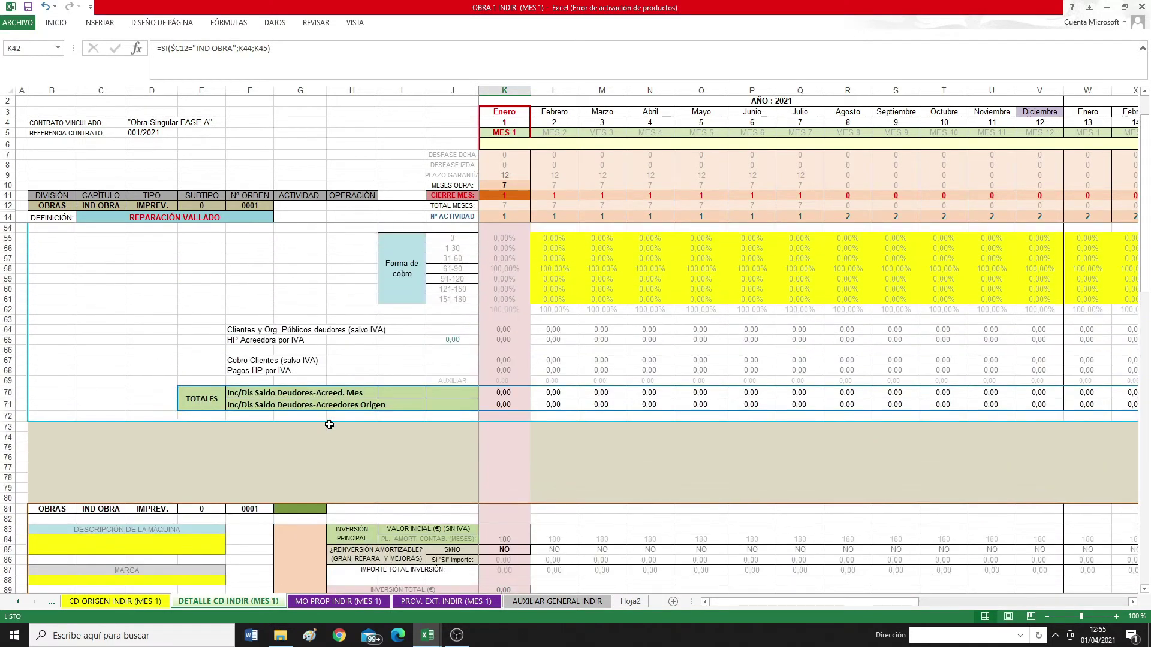
{"action": "scroll", "coordinate": [329, 424], "scroll_direction": "up", "scroll_amount": 4}
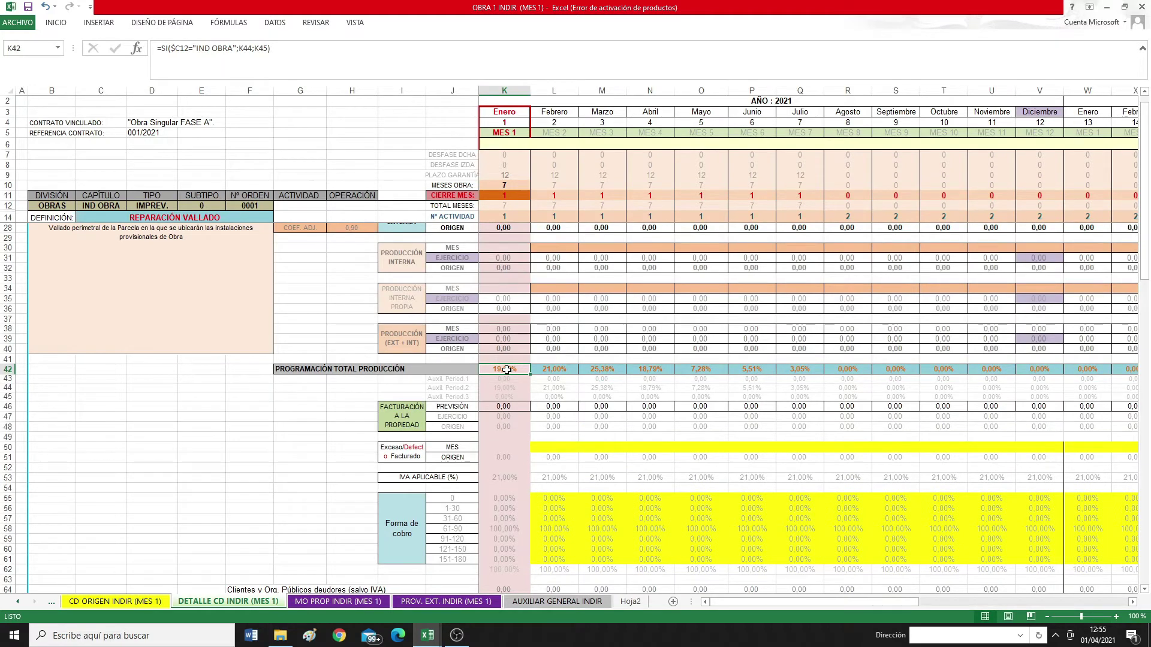
{"action": "left_click", "coordinate": [556, 369]}
{"action": "left_click", "coordinate": [612, 371]}
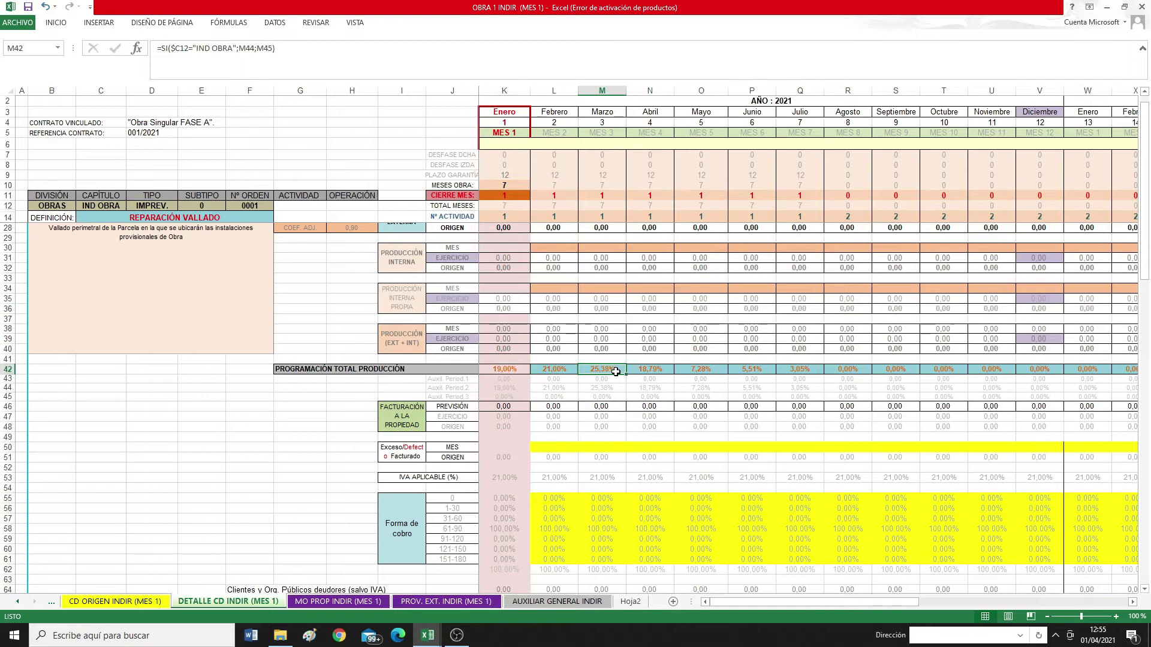
{"action": "left_click", "coordinate": [665, 374]}
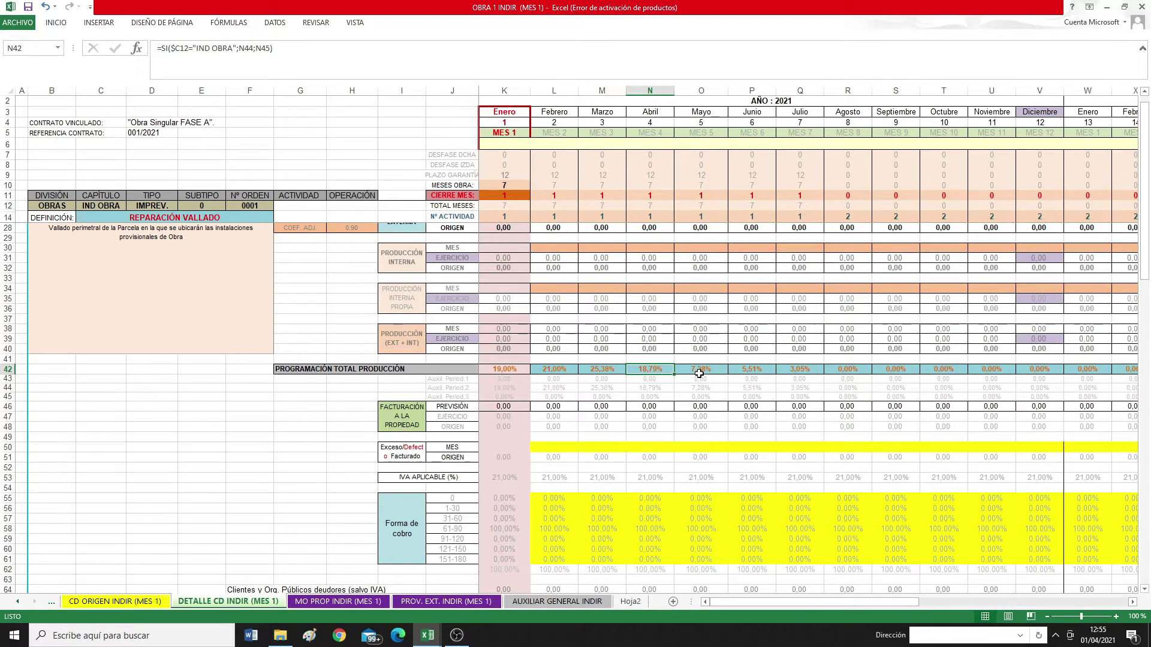
Compare the Febrero AUXILIAR (%) MEDICIÓN value with the periodification settings and the Enero and Febrero PROGRAMACIÓN TOTAL PRODUCCIÓN percentages.
{"action": "scroll", "coordinate": [577, 405], "scroll_direction": "up", "scroll_amount": 5}
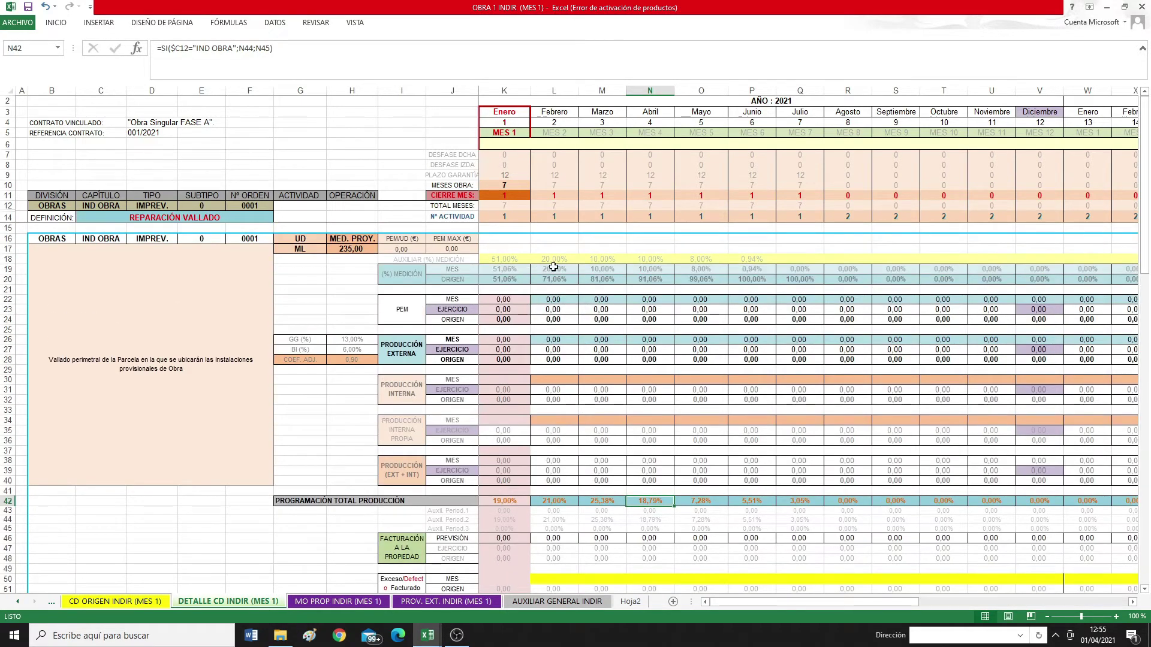
{"action": "left_click", "coordinate": [556, 262]}
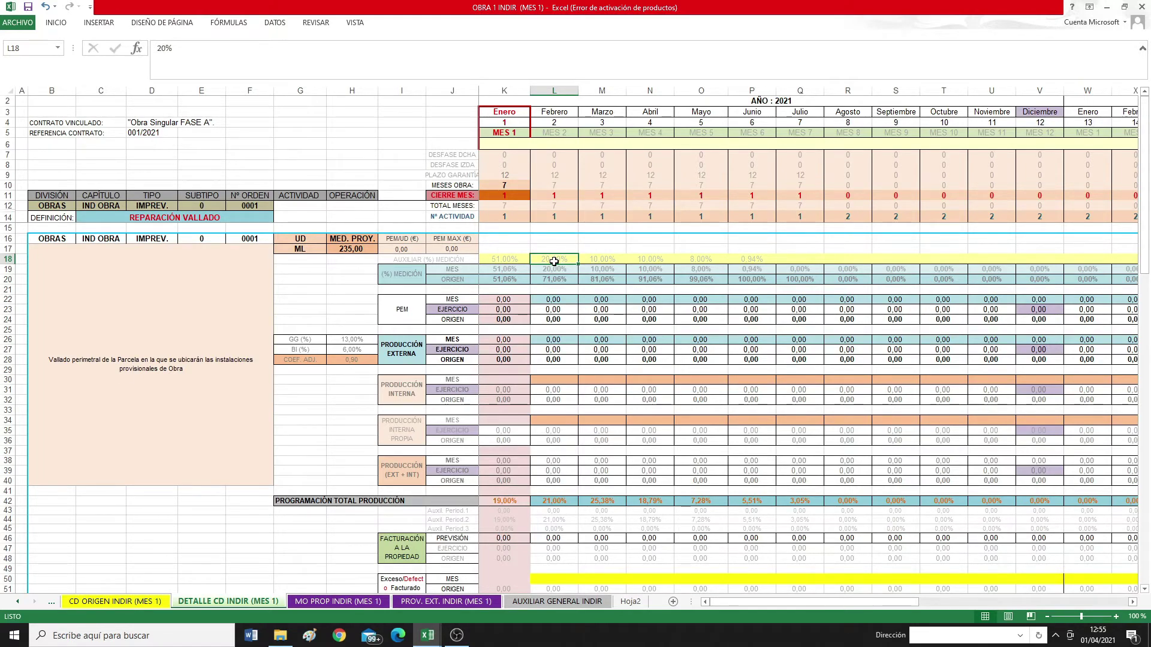
{"action": "scroll", "coordinate": [554, 261], "scroll_direction": "down", "scroll_amount": 20}
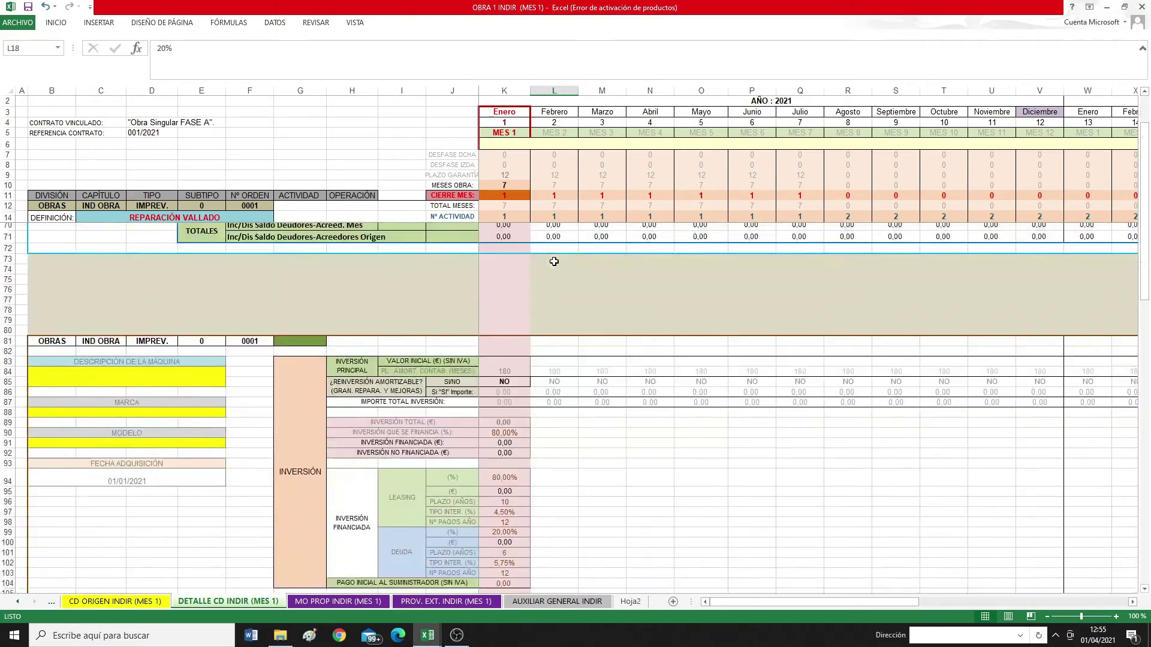
{"action": "scroll", "coordinate": [553, 261], "scroll_direction": "down", "scroll_amount": 20}
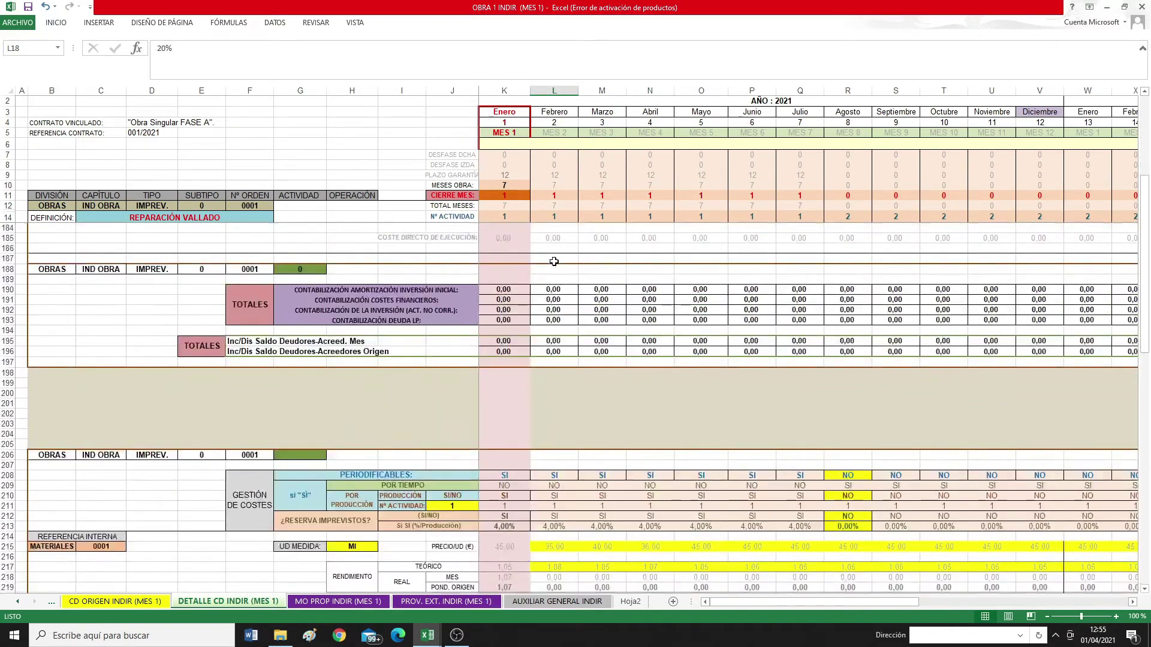
{"action": "scroll", "coordinate": [555, 267], "scroll_direction": "up", "scroll_amount": 20}
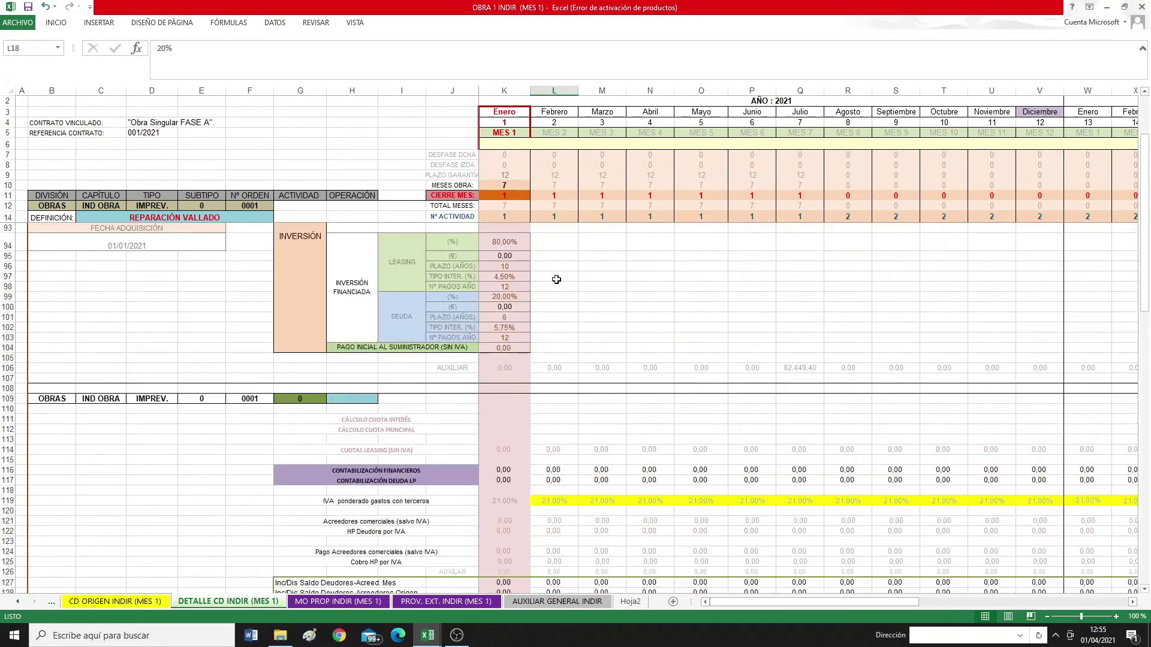
{"action": "scroll", "coordinate": [557, 280], "scroll_direction": "up", "scroll_amount": 13}
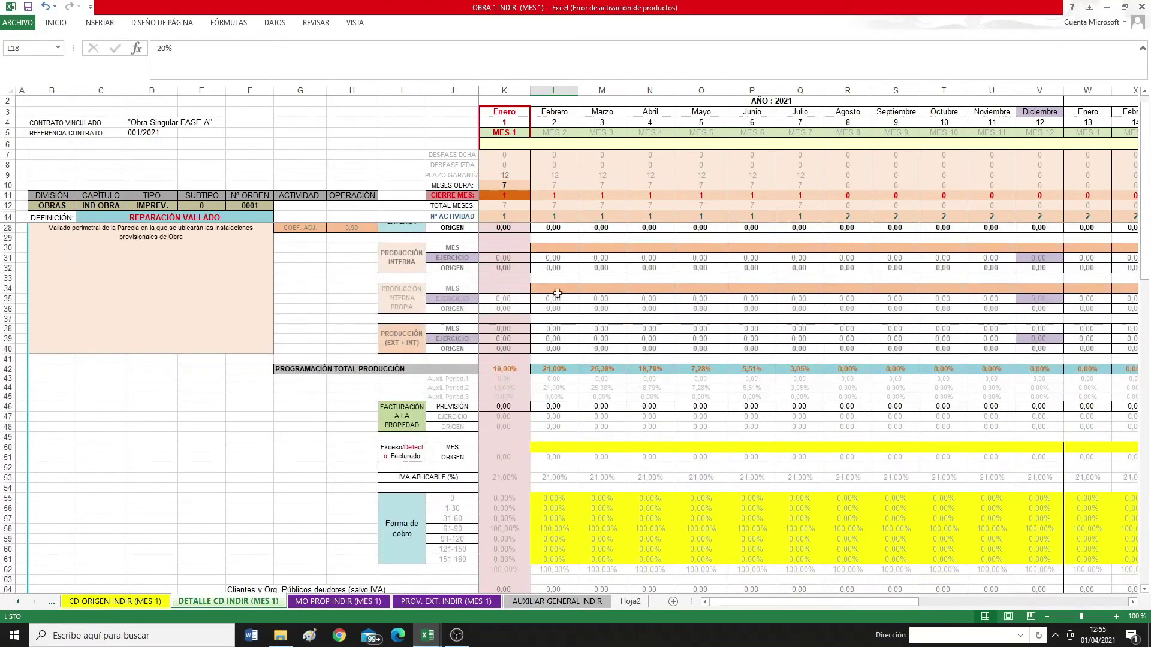
{"action": "left_click", "coordinate": [513, 367]}
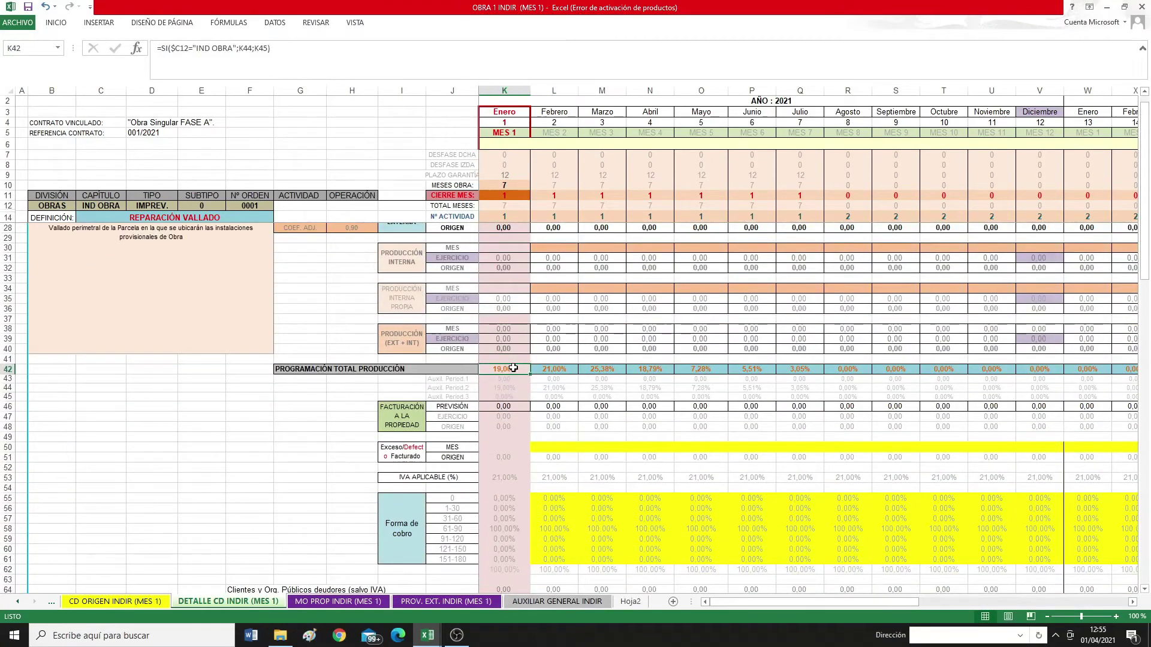
{"action": "scroll", "coordinate": [514, 367], "scroll_direction": "up", "scroll_amount": 4}
{"action": "scroll", "coordinate": [513, 367], "scroll_direction": "up", "scroll_amount": 1}
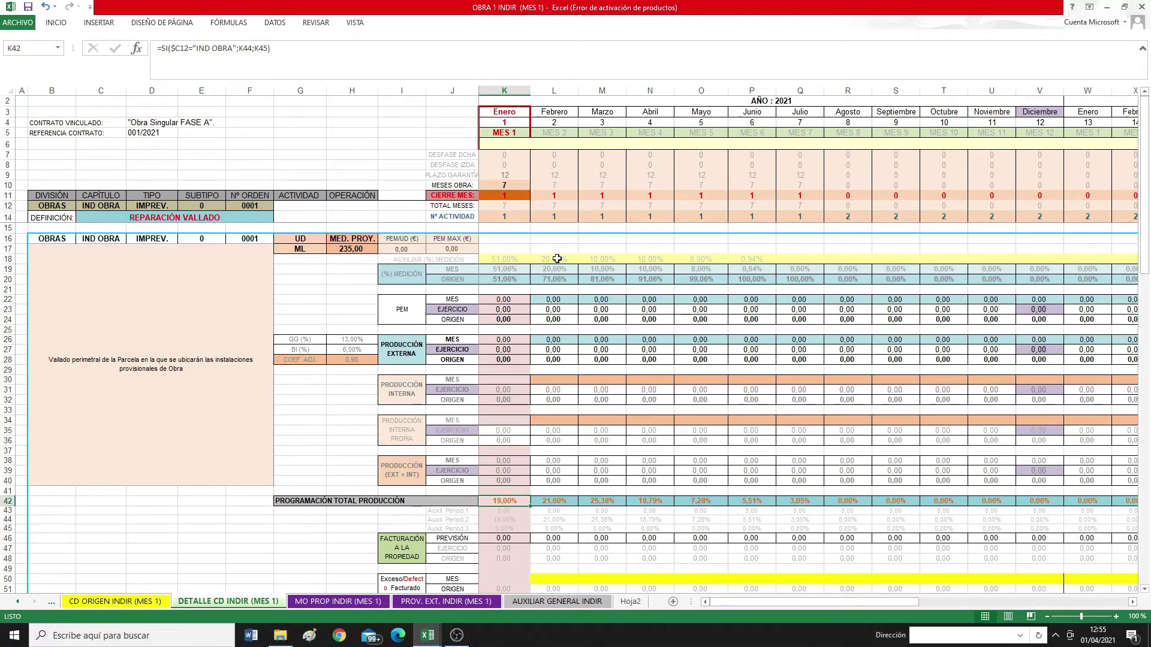
{"action": "left_click", "coordinate": [556, 497]}
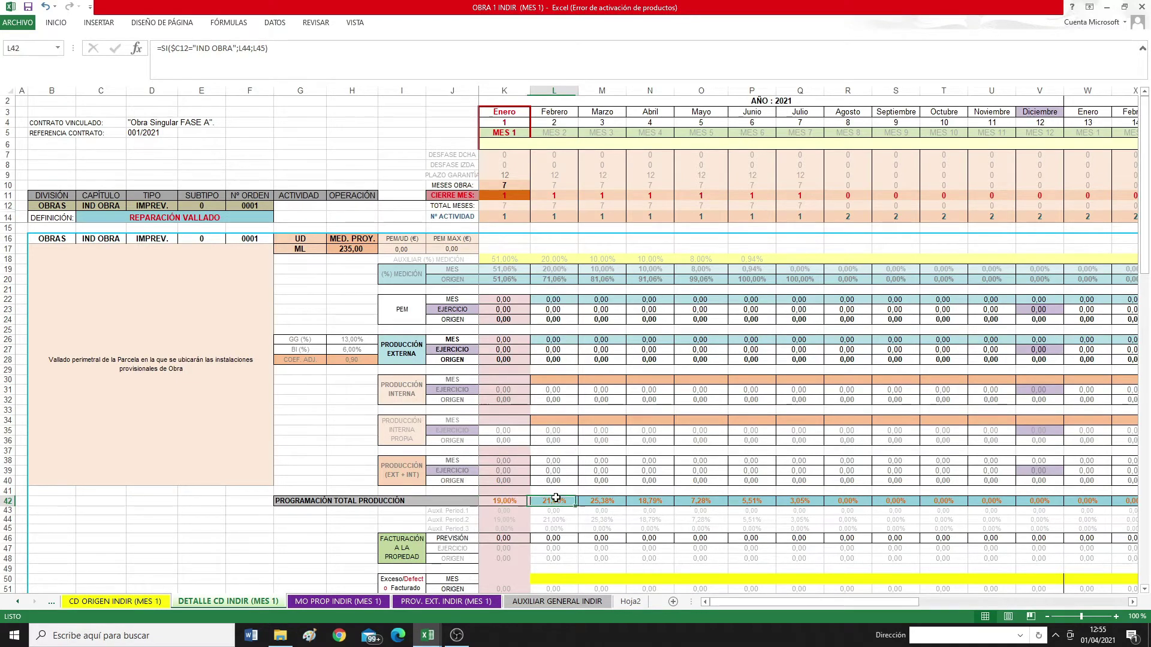
Compare the Febrero to Julio PROGRAMACIÓN TOTAL PRODUCCIÓN percentages with the Marzo AUXILIAR (%) MEDICIÓN value.
{"action": "left_click_drag", "start_coordinate": [556, 497], "coordinate": [802, 501]}
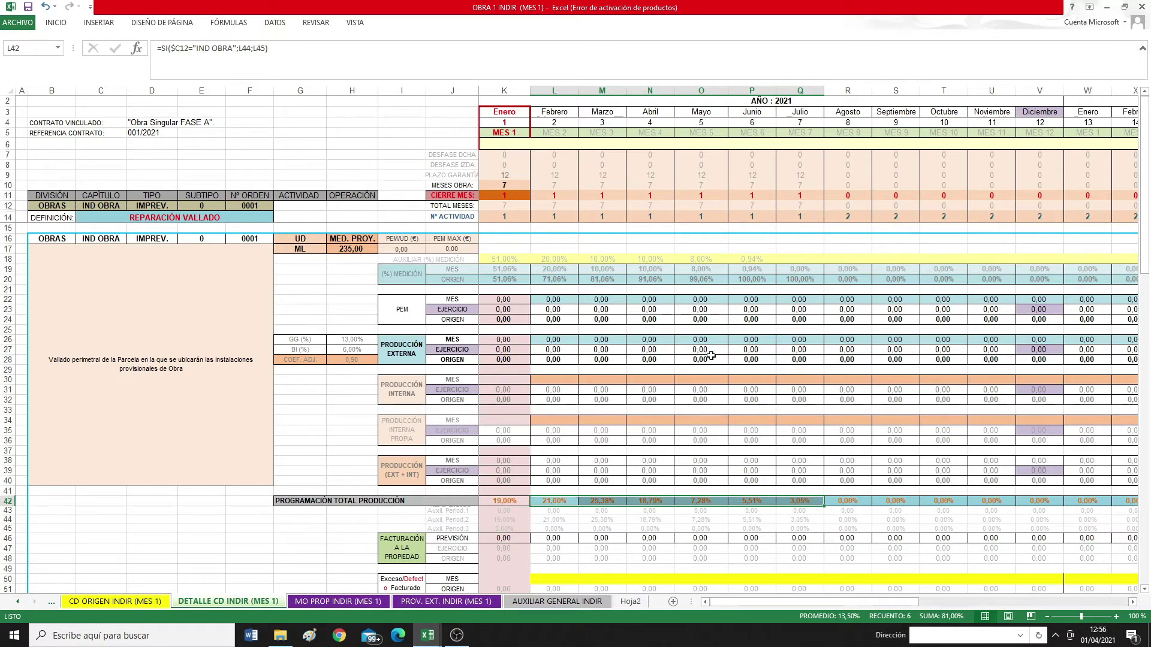
{"action": "left_click", "coordinate": [602, 259]}
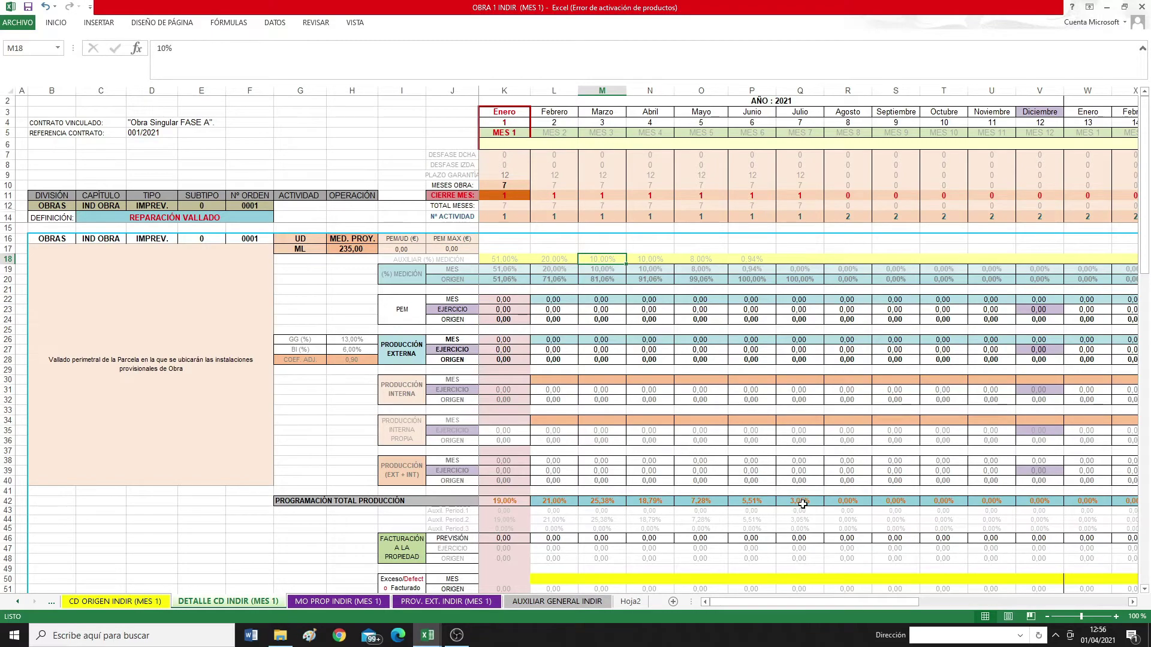
Examine the monthly COSTE DIRECTO amounts from Enero to Julio in the GLOBAL INFOCIFRAS block of REPARACIÓN VALLADO.
{"action": "scroll", "coordinate": [803, 504], "scroll_direction": "down", "scroll_amount": 20}
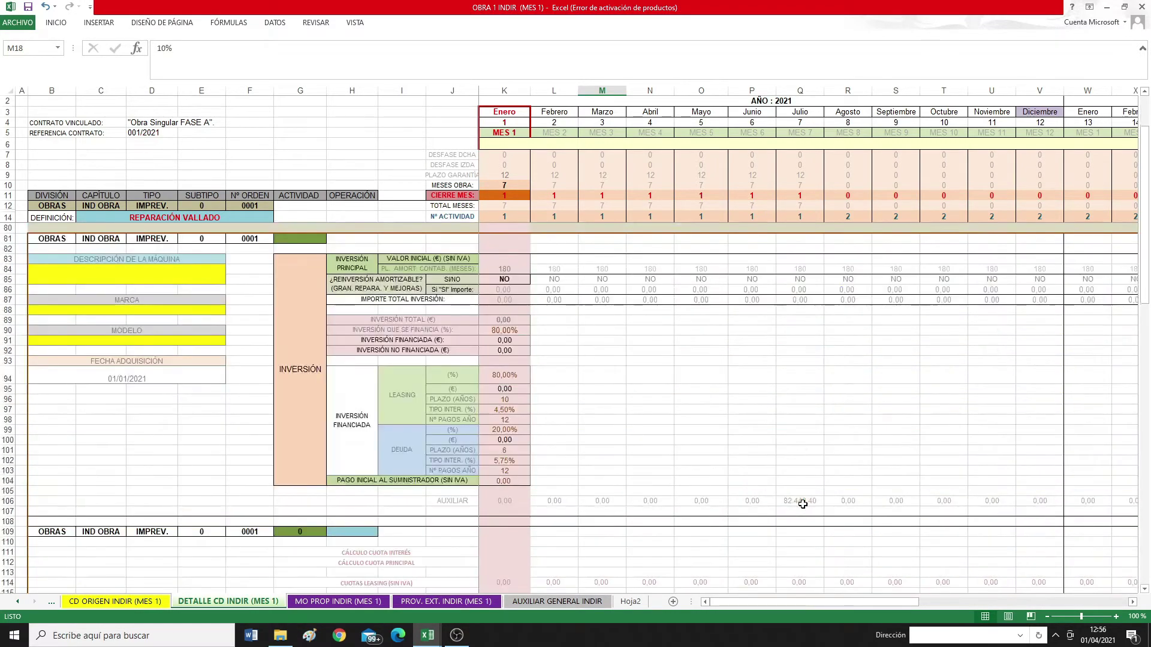
{"action": "scroll", "coordinate": [802, 504], "scroll_direction": "down", "scroll_amount": 13}
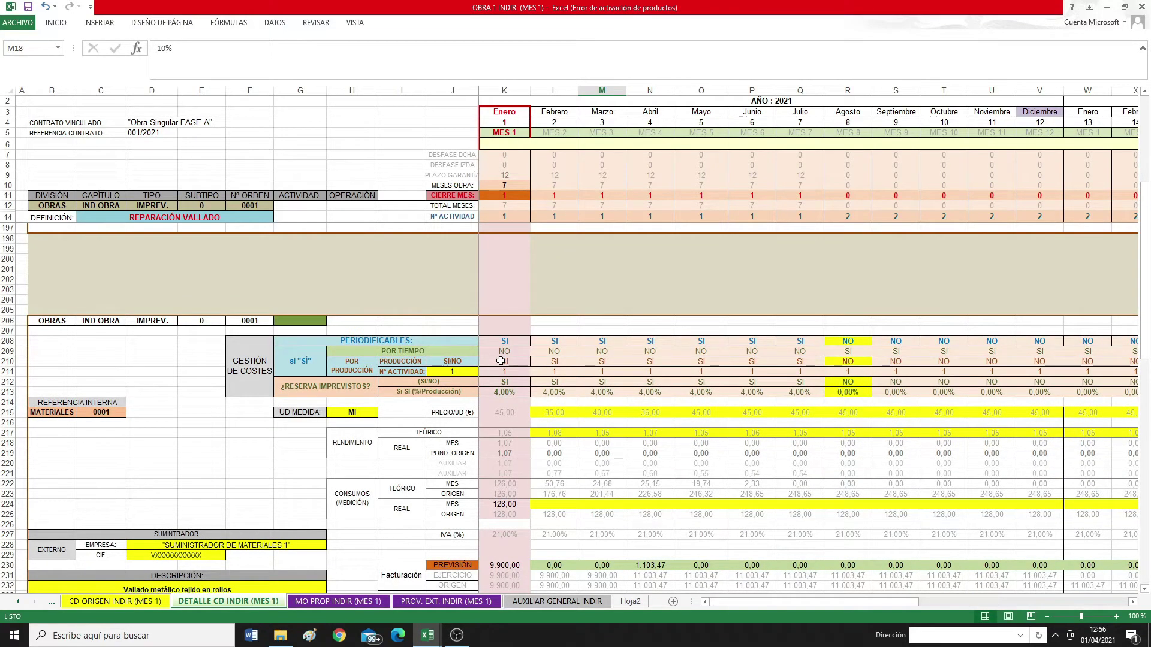
{"action": "scroll", "coordinate": [516, 372], "scroll_direction": "down", "scroll_amount": 20}
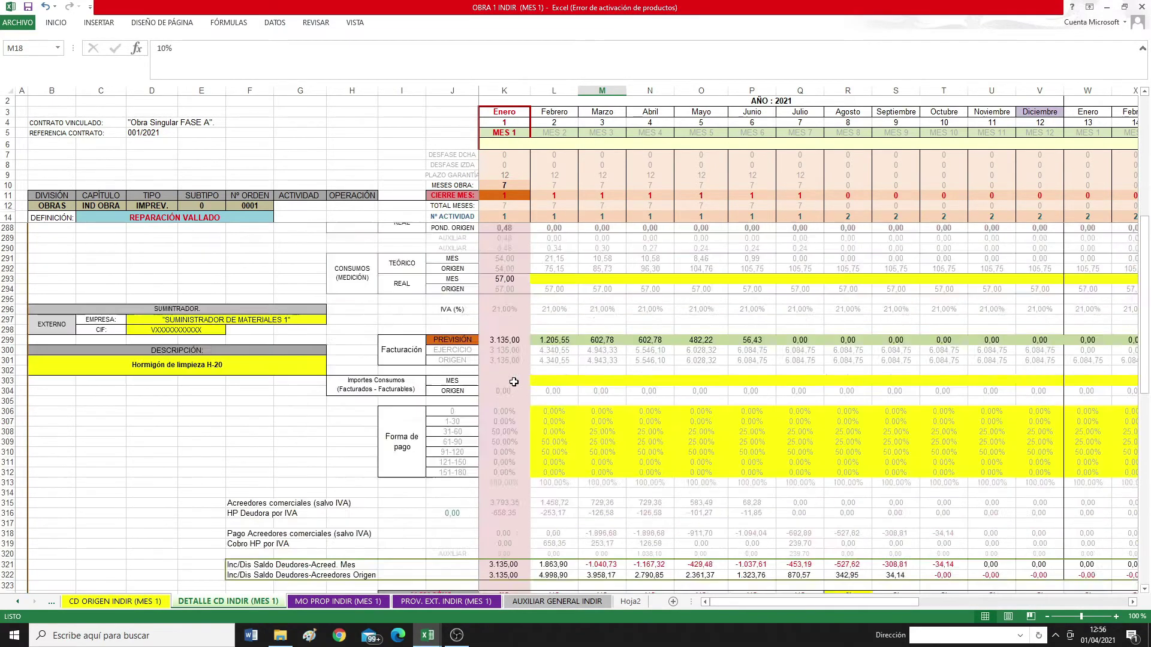
{"action": "scroll", "coordinate": [513, 382], "scroll_direction": "down", "scroll_amount": 20}
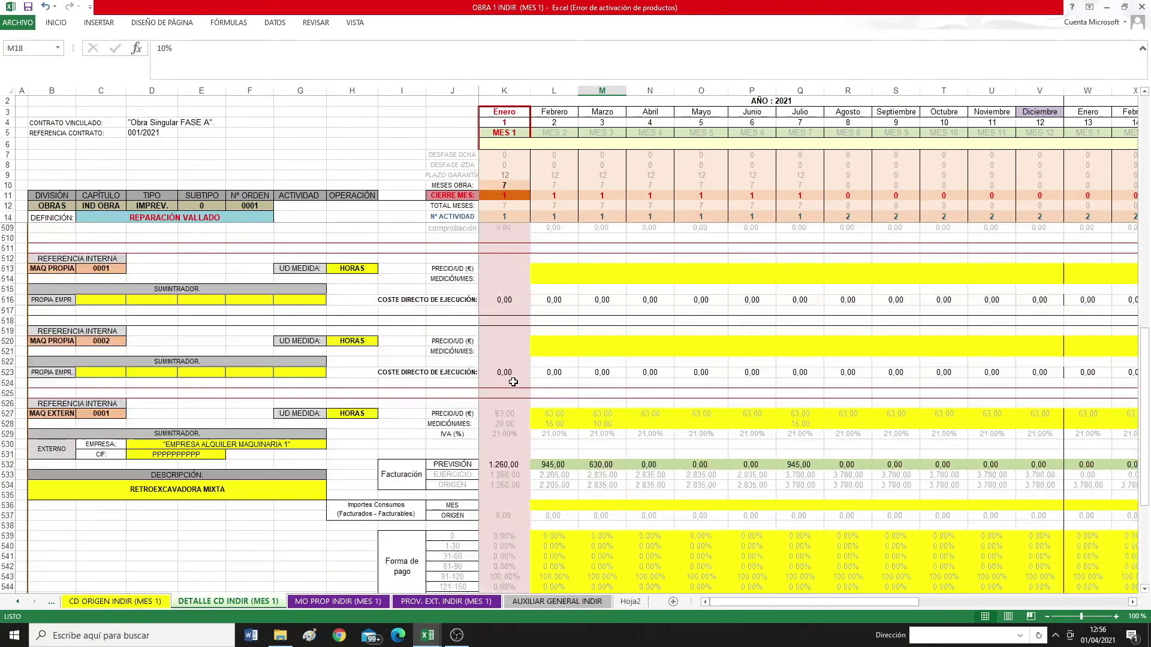
{"action": "scroll", "coordinate": [513, 382], "scroll_direction": "down", "scroll_amount": 4}
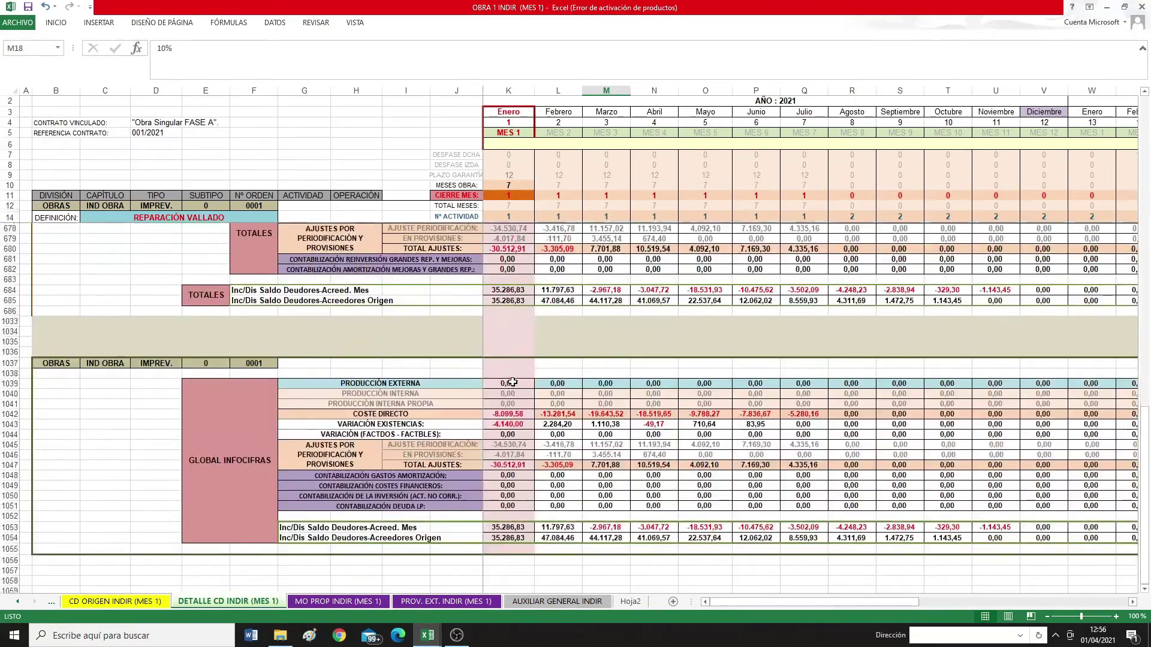
{"action": "left_click_drag", "start_coordinate": [497, 414], "coordinate": [798, 411]}
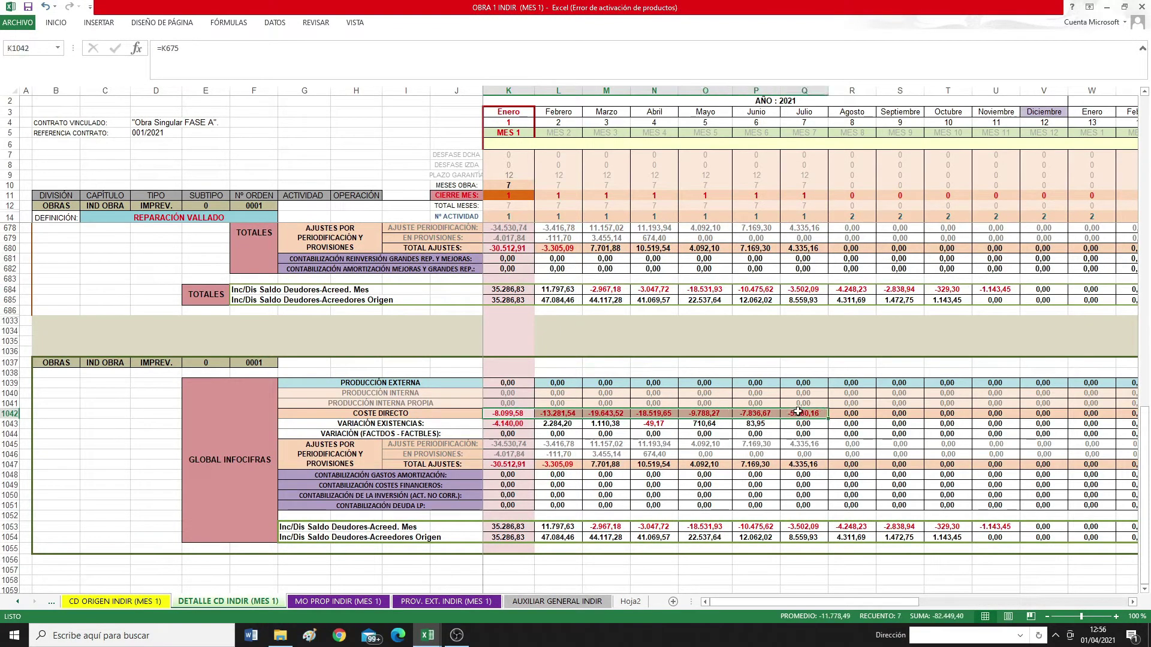
{"action": "left_click", "coordinate": [518, 415]}
{"action": "left_click", "coordinate": [563, 415]}
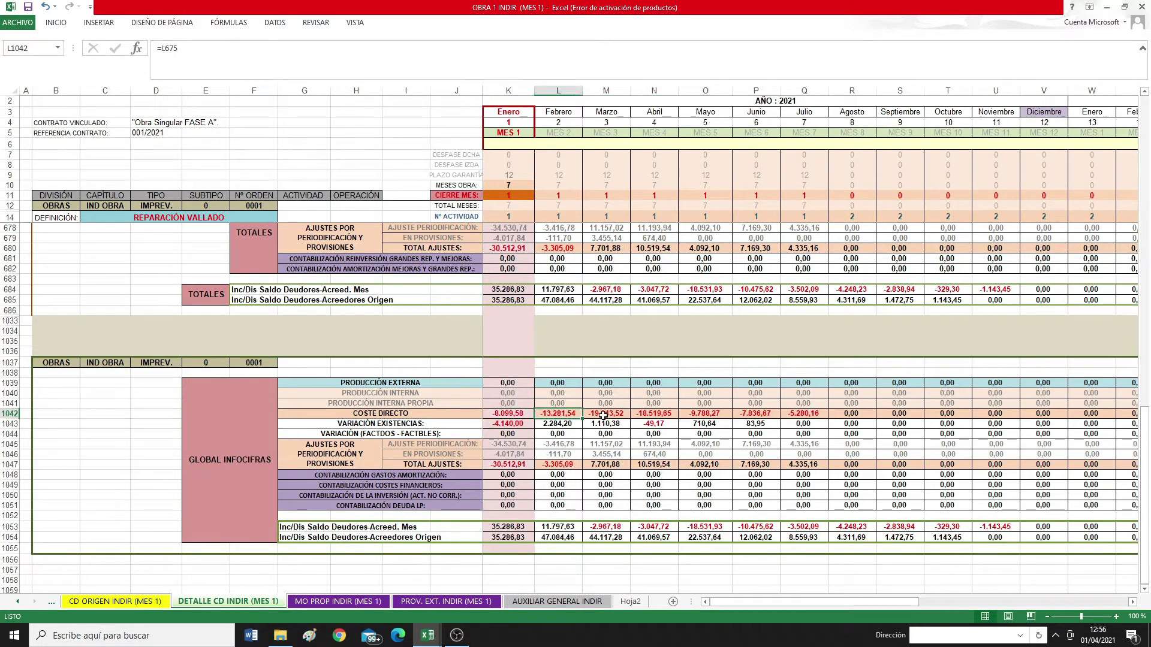
{"action": "left_click", "coordinate": [603, 415]}
{"action": "left_click", "coordinate": [639, 415]}
{"action": "left_click", "coordinate": [713, 415]}
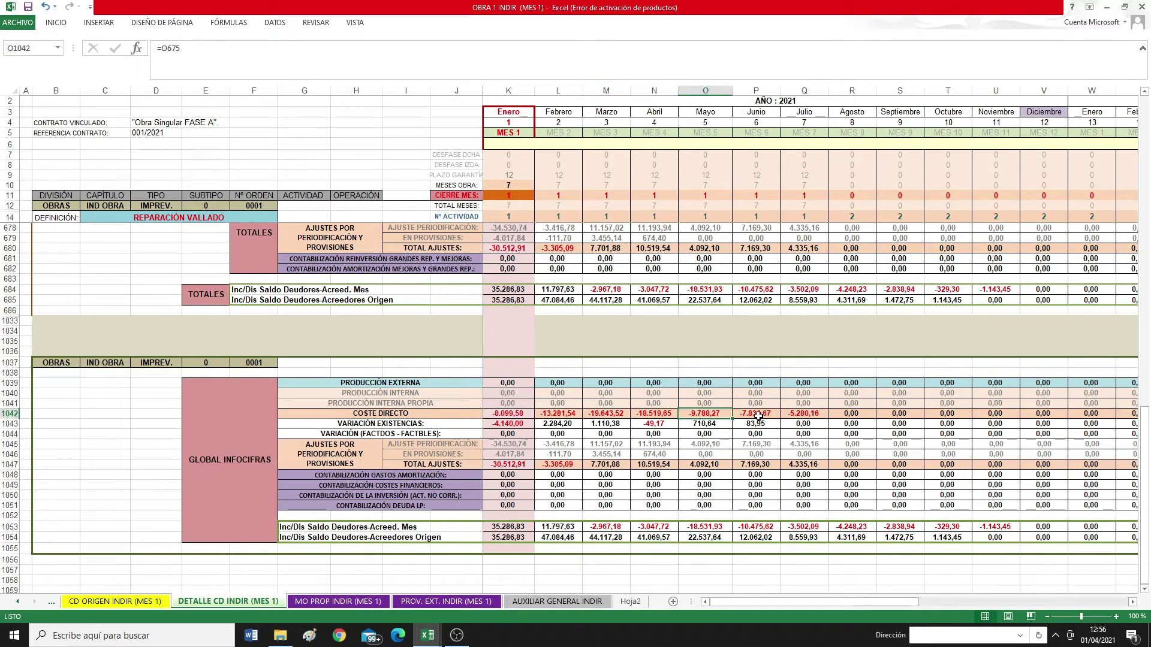
{"action": "left_click", "coordinate": [756, 415]}
{"action": "left_click", "coordinate": [806, 416]}
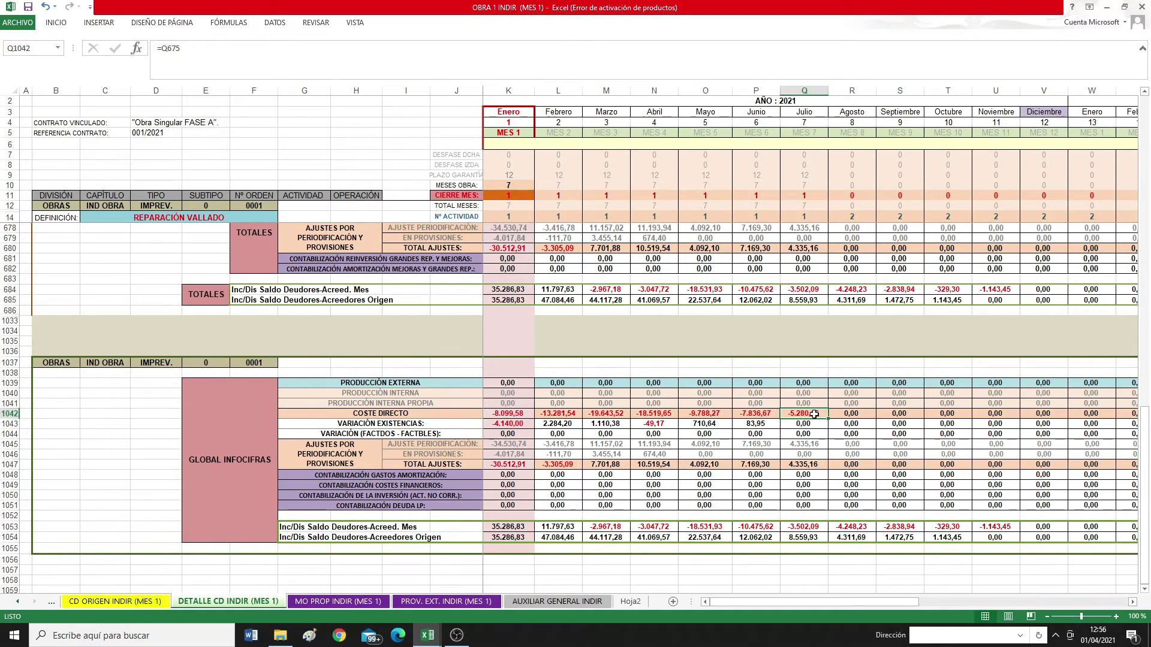
Set the Enero POR PRODUCCIÓN option to NO in GESTIÓN DE COSTES above the MATERIALES 0001 reference.
{"action": "scroll", "coordinate": [460, 460], "scroll_direction": "up", "scroll_amount": 20}
{"action": "scroll", "coordinate": [460, 460], "scroll_direction": "up", "scroll_amount": 20}
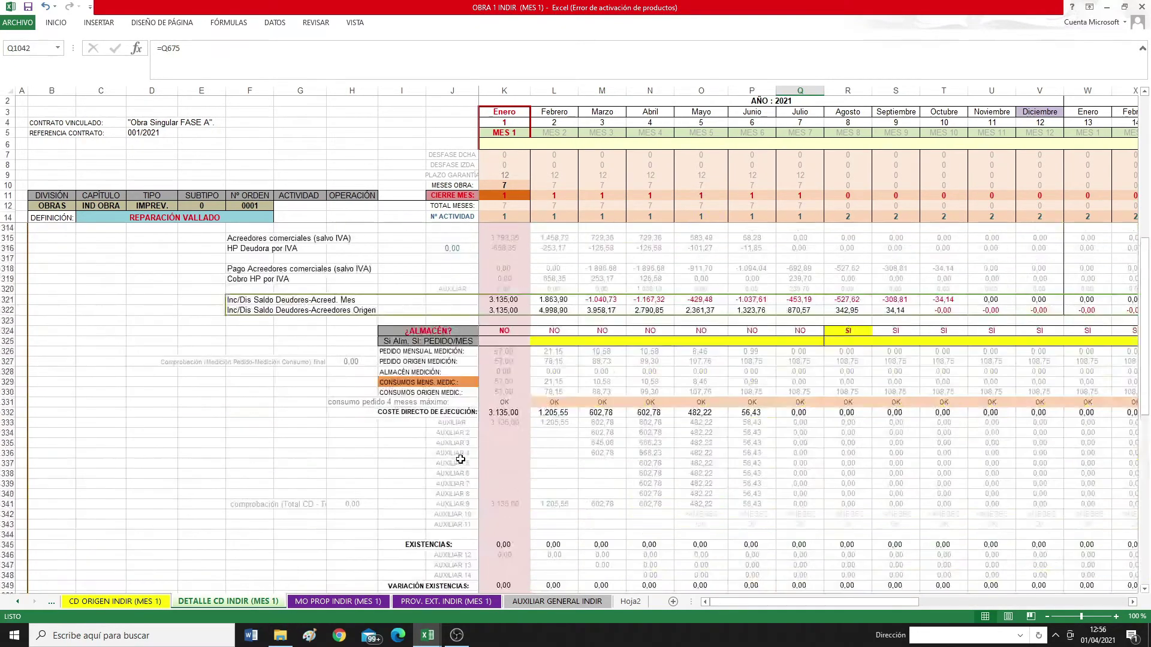
{"action": "scroll", "coordinate": [460, 459], "scroll_direction": "down", "scroll_amount": 19}
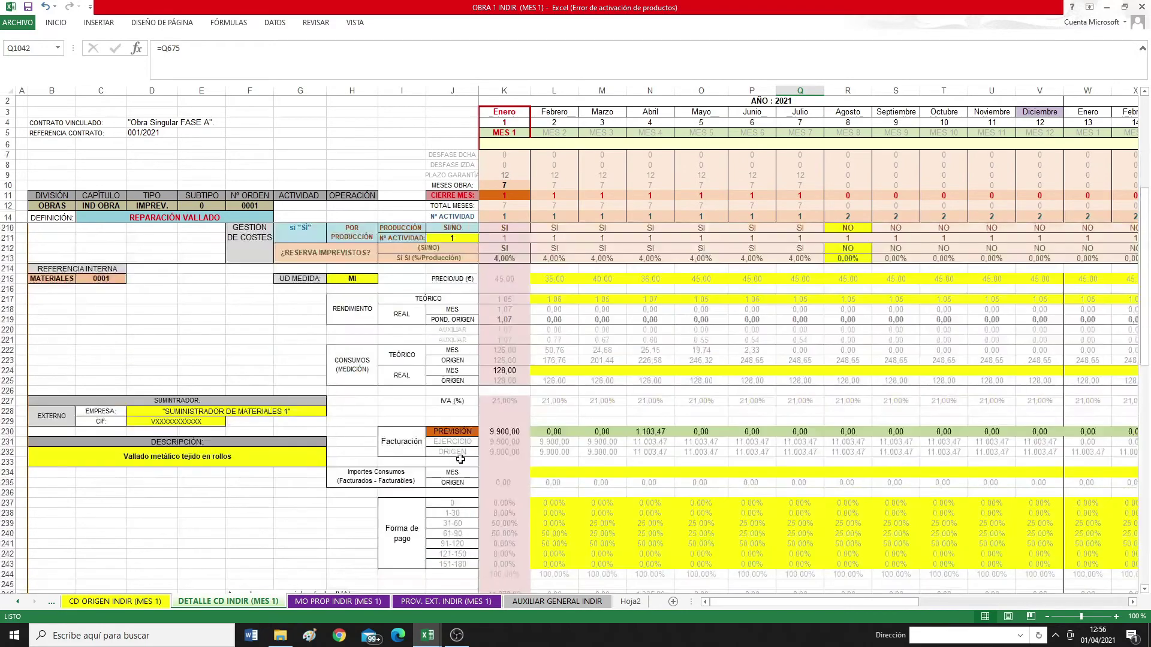
{"action": "scroll", "coordinate": [460, 459], "scroll_direction": "up", "scroll_amount": 6}
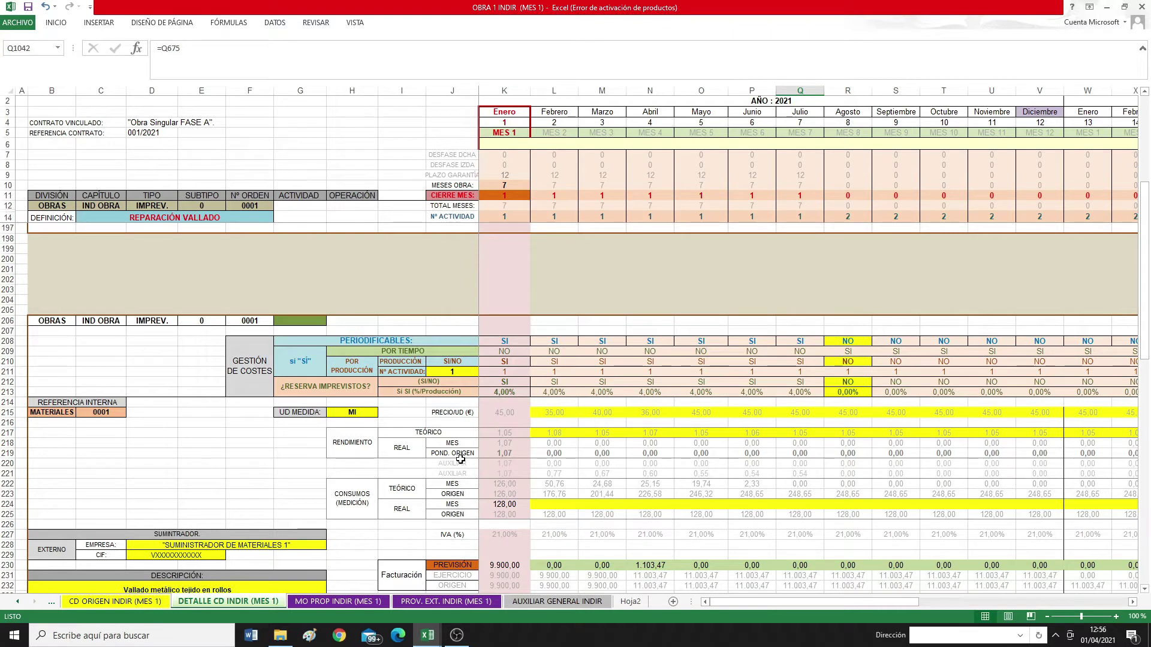
{"action": "left_click", "coordinate": [502, 362]}
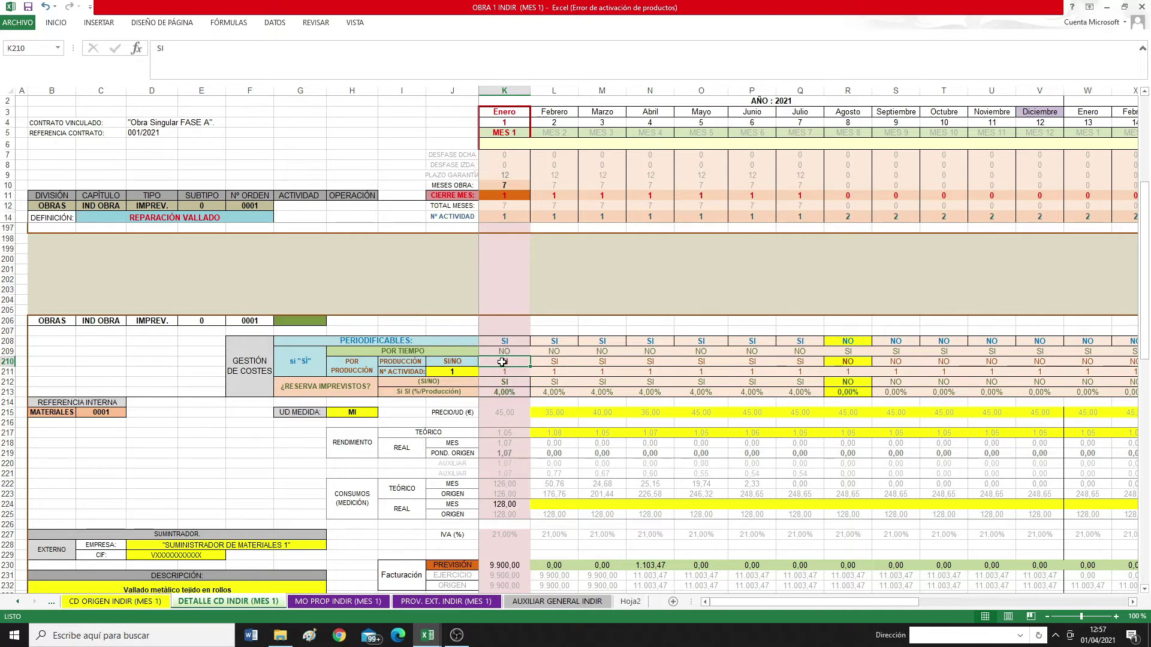
{"action": "type", "text": "NO"}
{"action": "key", "text": "Return"}
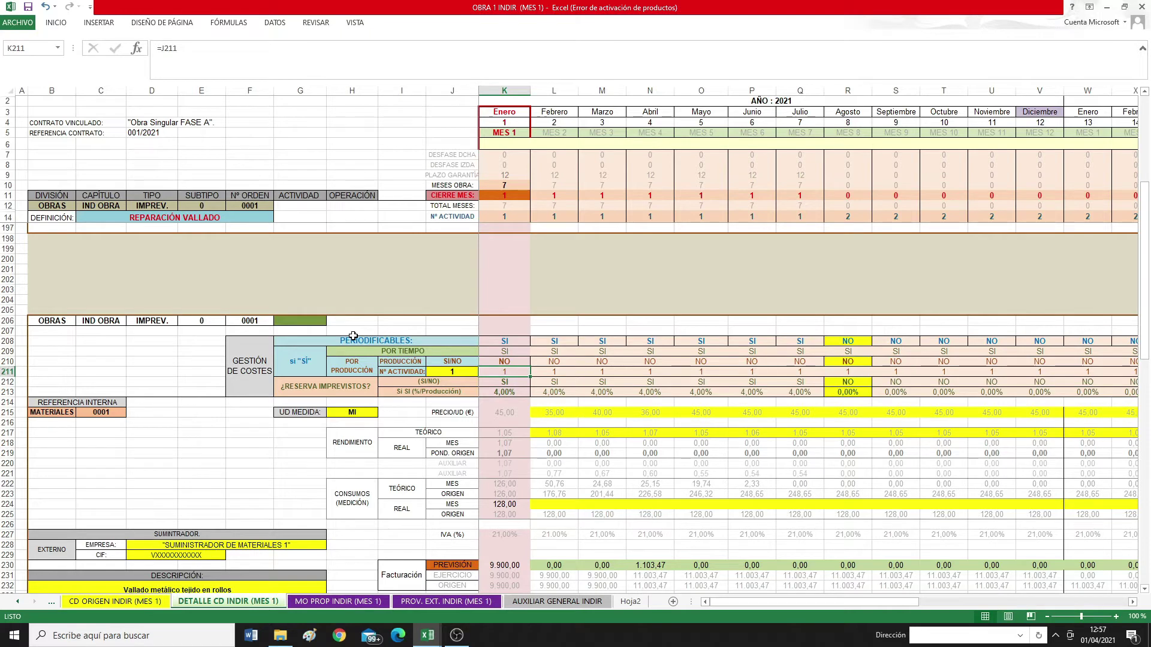
Examine the ¿RESERVA IMPREVISTOS? setting with its Enero production percentage, and consult the INFOCIFRAS INDIR (MES 1) sheet.
{"action": "left_click", "coordinate": [317, 391]}
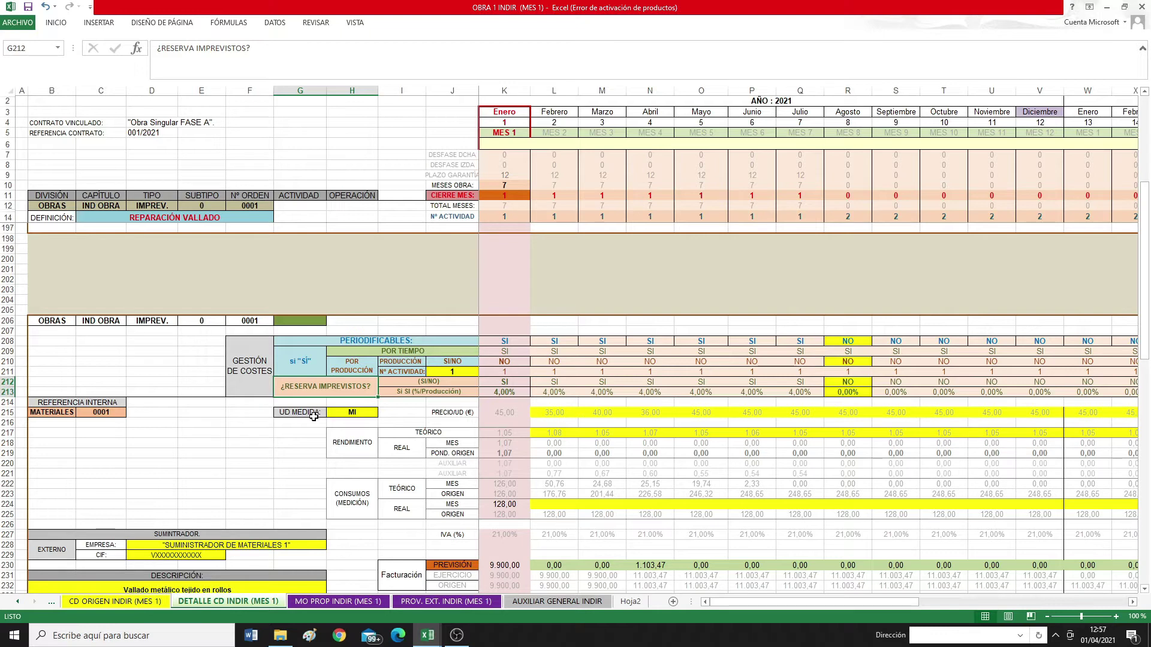
{"action": "left_click", "coordinate": [497, 394]}
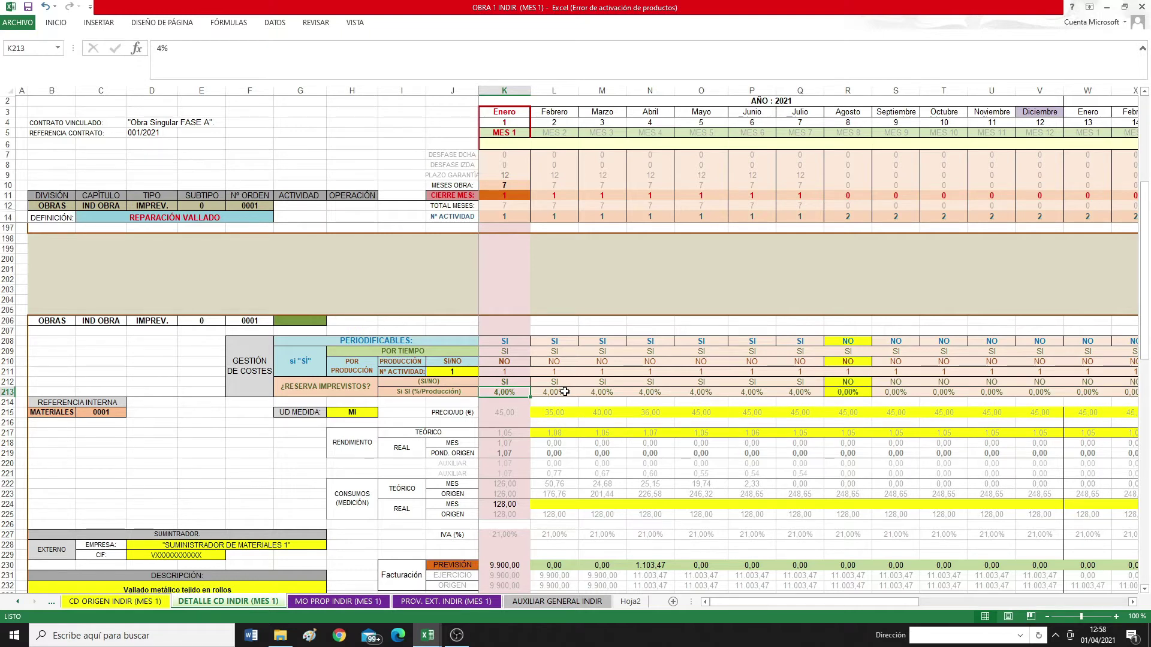
{"action": "left_click", "coordinate": [16, 601]}
{"action": "left_click", "coordinate": [17, 601]}
{"action": "left_click", "coordinate": [16, 602]}
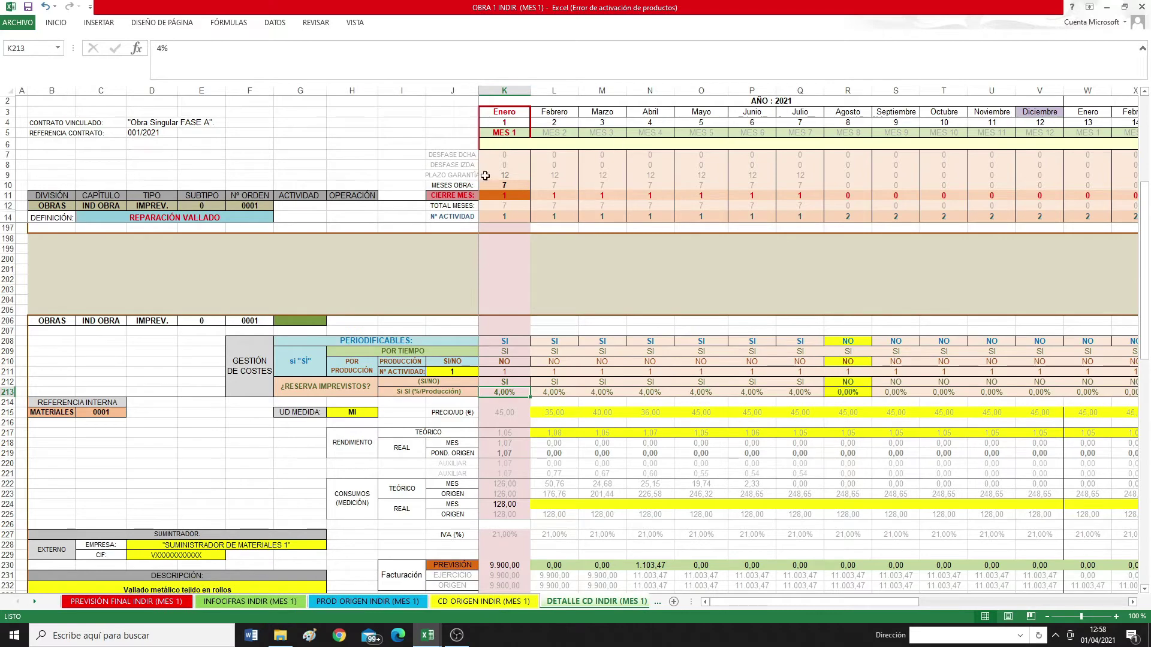
{"action": "left_click", "coordinate": [269, 602]}
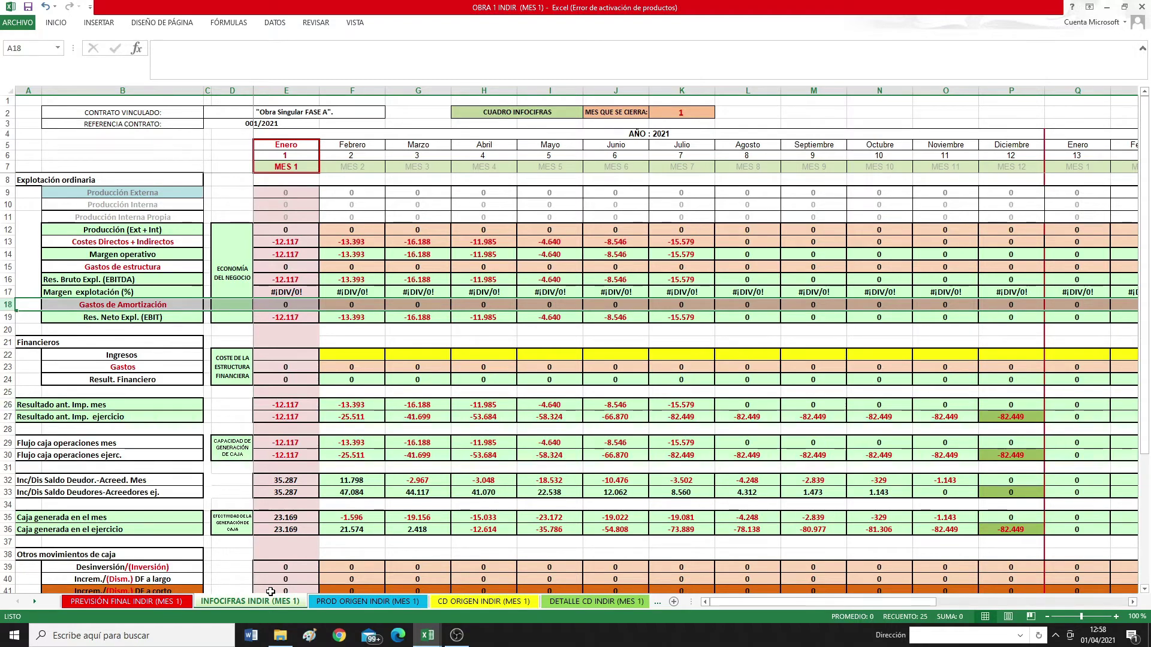
Return to the DETALLE CD INDIR (MES 1) sheet and check the linked contract, its reference, and the CAPÍTULO, TIPO and Nº ORDEN codes.
{"action": "left_click", "coordinate": [567, 602]}
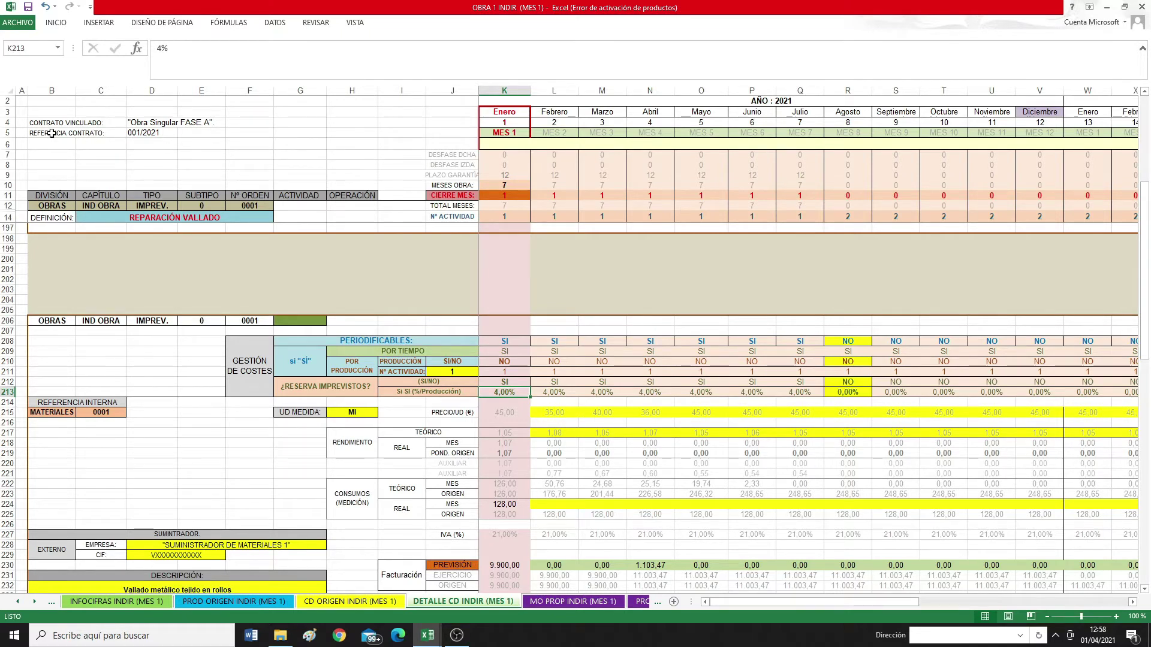
{"action": "left_click", "coordinate": [74, 126]}
{"action": "left_click", "coordinate": [148, 125]}
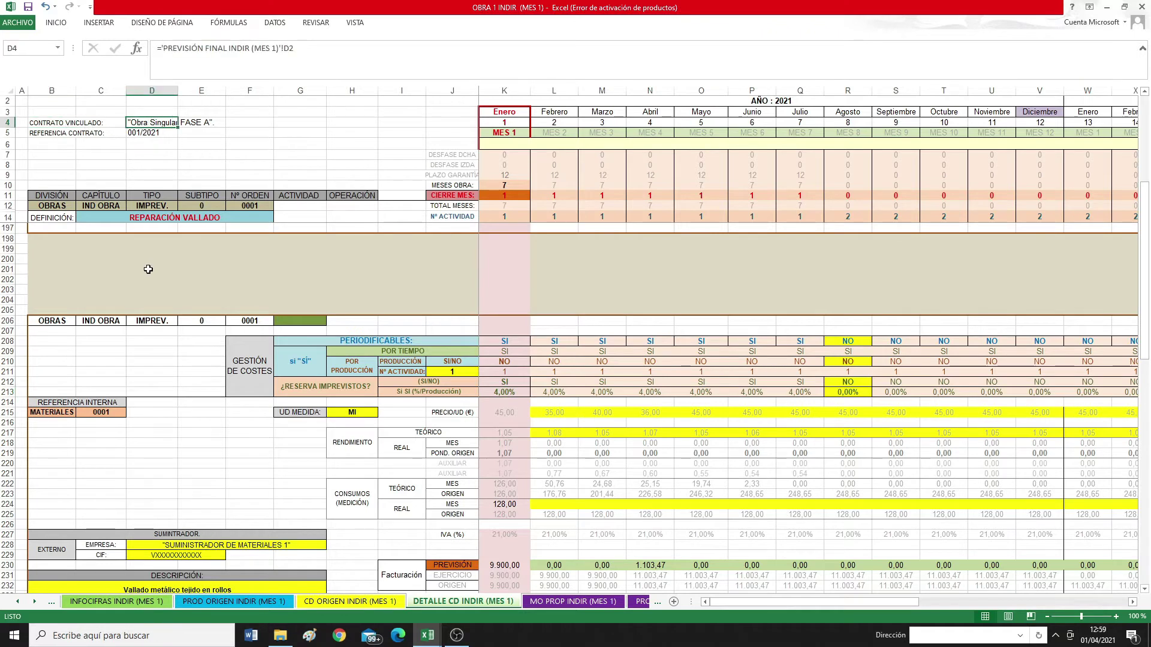
{"action": "left_click", "coordinate": [66, 134]}
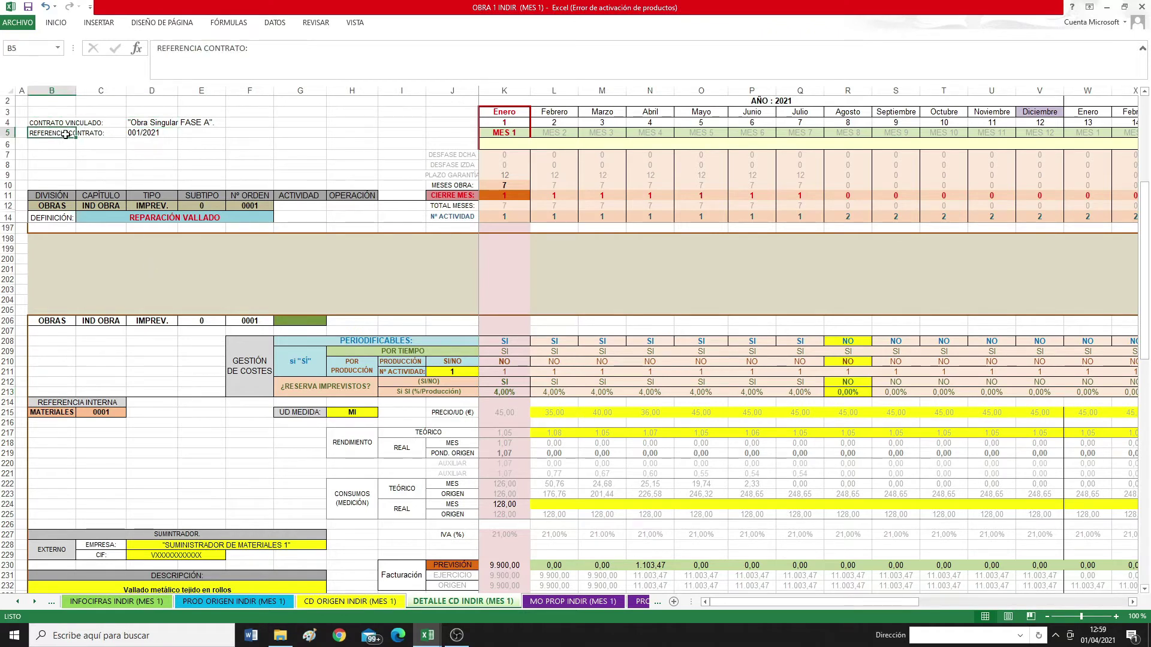
{"action": "left_click", "coordinate": [143, 131]}
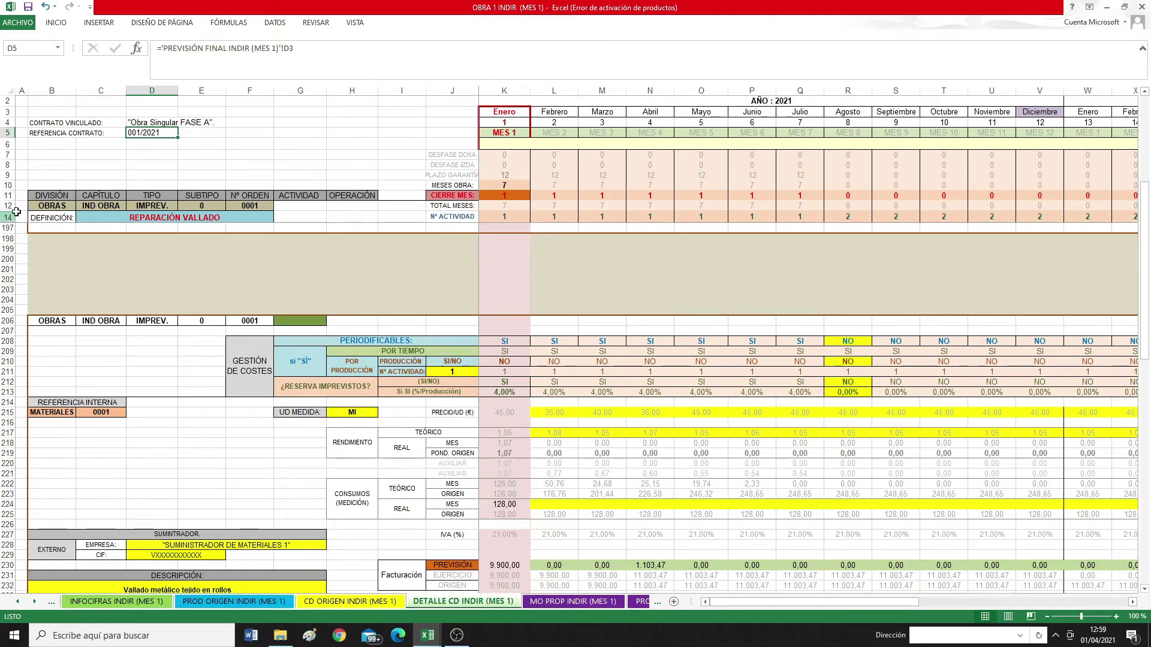
{"action": "left_click", "coordinate": [102, 208]}
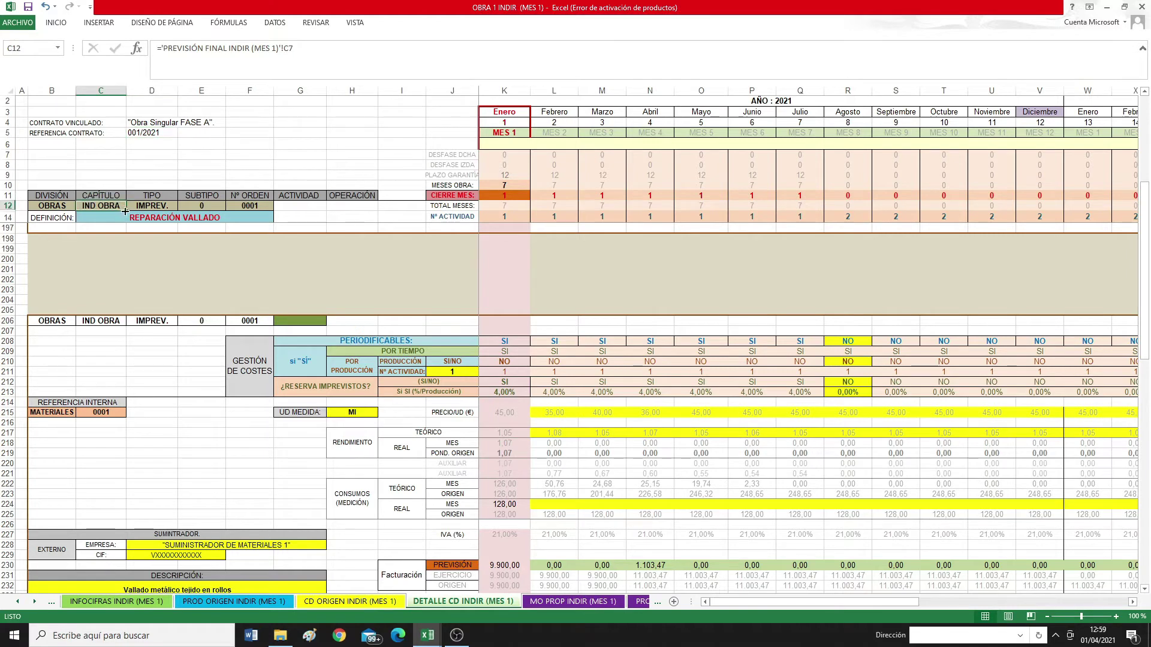
{"action": "left_click", "coordinate": [137, 204]}
{"action": "left_click", "coordinate": [251, 202]}
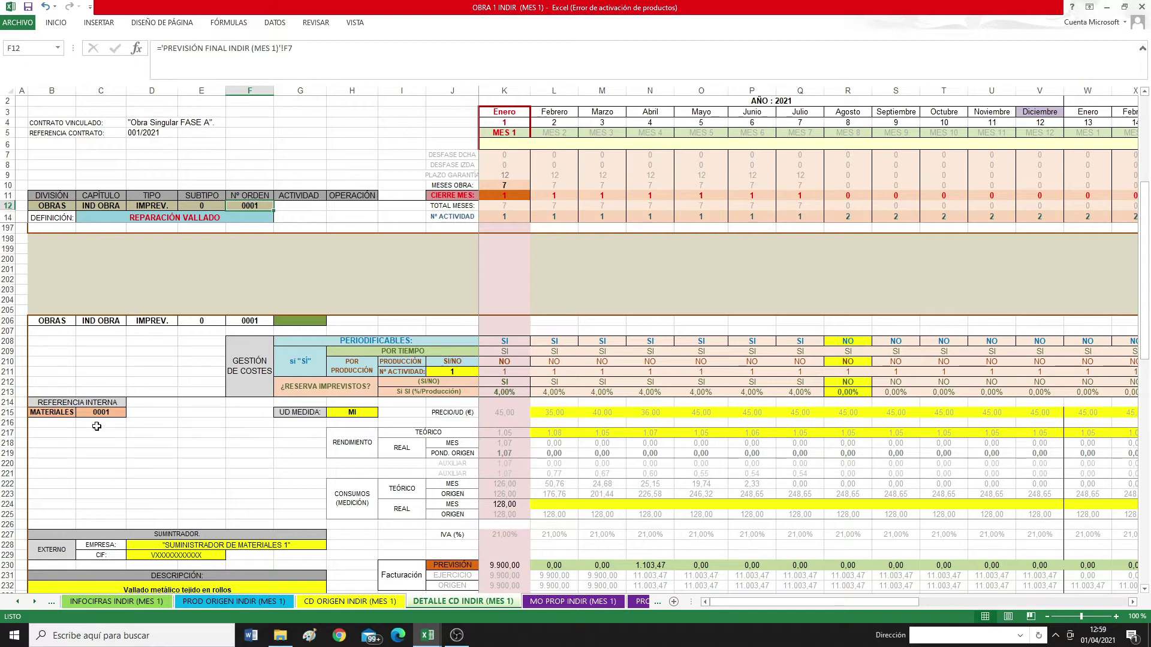
Examine the REFERENCIA INTERNA MATERIALES 0001 and its DESCRIPCIÓN field.
{"action": "left_click", "coordinate": [53, 413]}
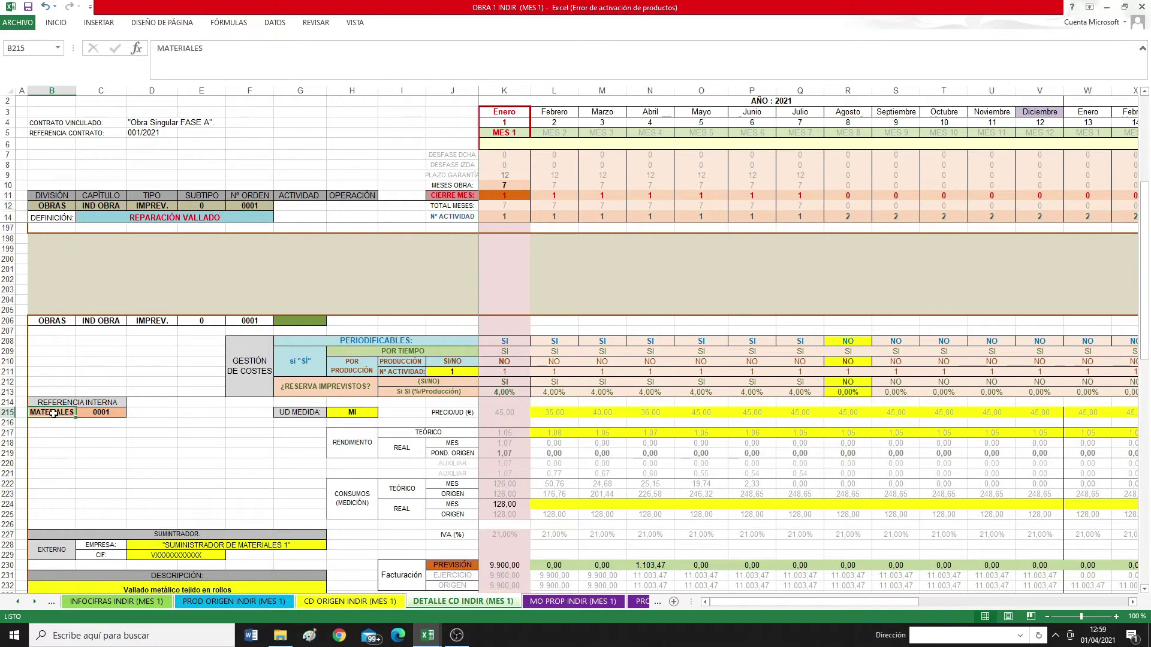
{"action": "left_click", "coordinate": [99, 412]}
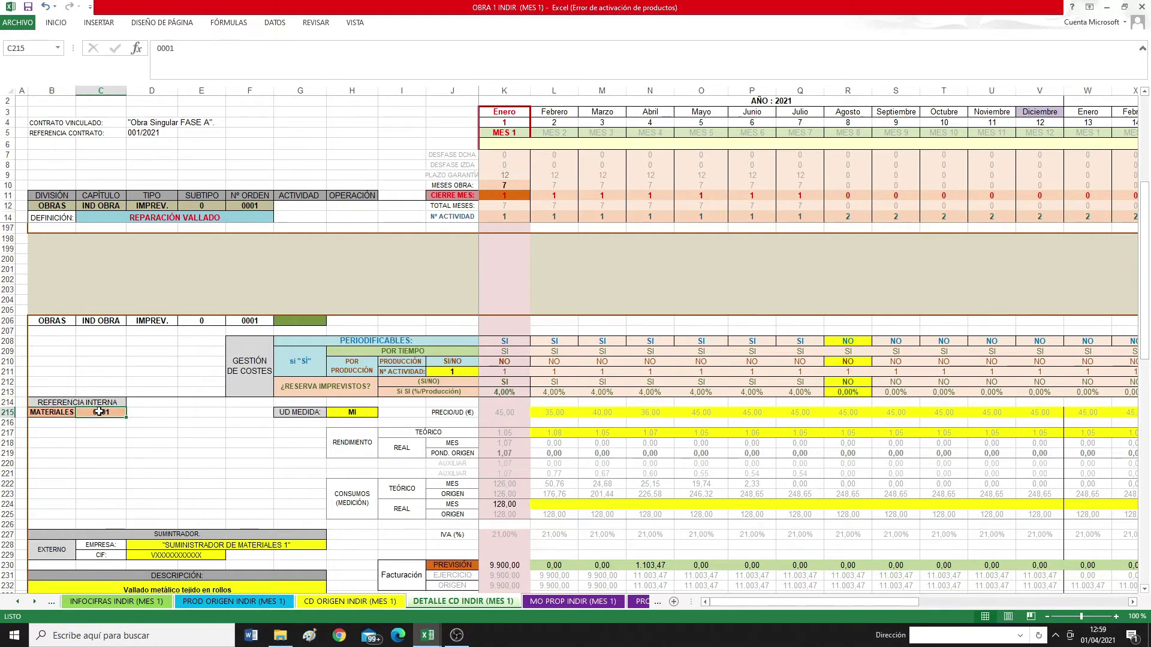
{"action": "left_click", "coordinate": [54, 412]}
{"action": "left_click", "coordinate": [99, 411]}
{"action": "scroll", "coordinate": [104, 409], "scroll_direction": "down", "scroll_amount": 4}
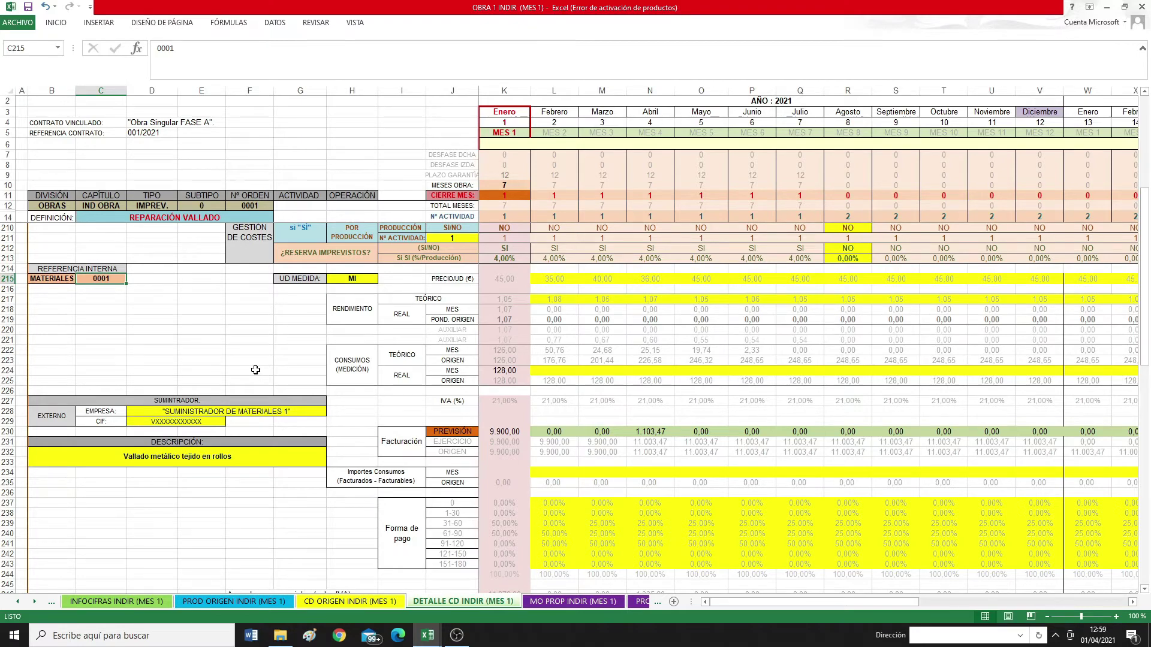
{"action": "left_click", "coordinate": [185, 460]}
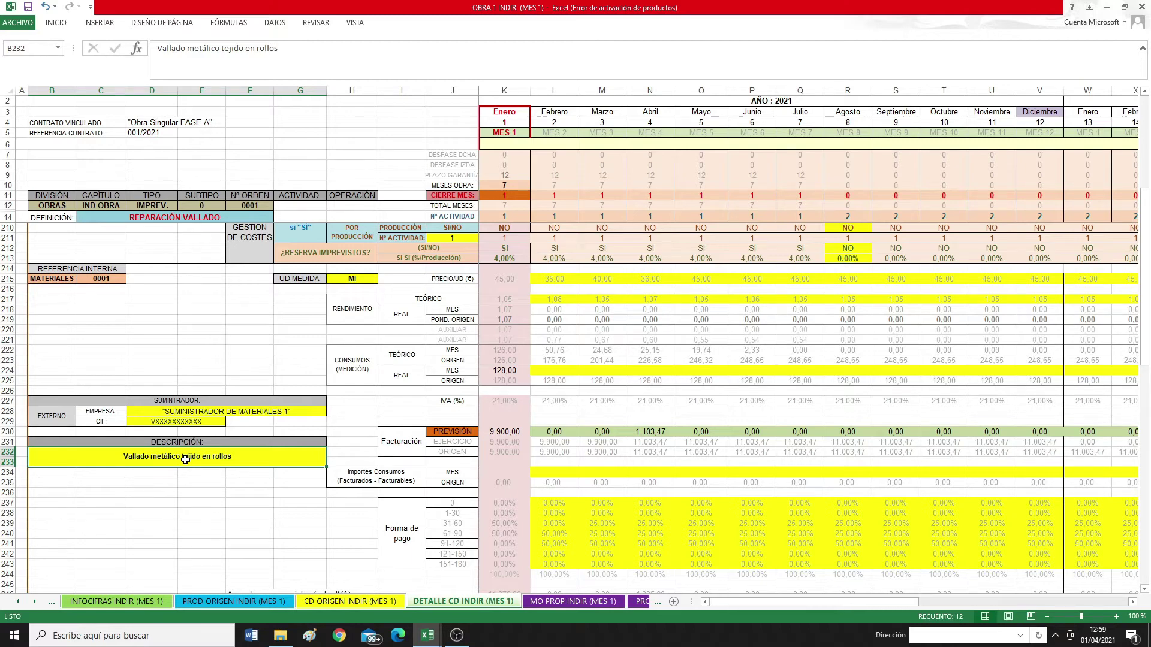
Check the Enero ¿ALMACÉN? option and the PEDIDO/MES quantity of MATERIALES 0001.
{"action": "scroll", "coordinate": [185, 459], "scroll_direction": "down", "scroll_amount": 9}
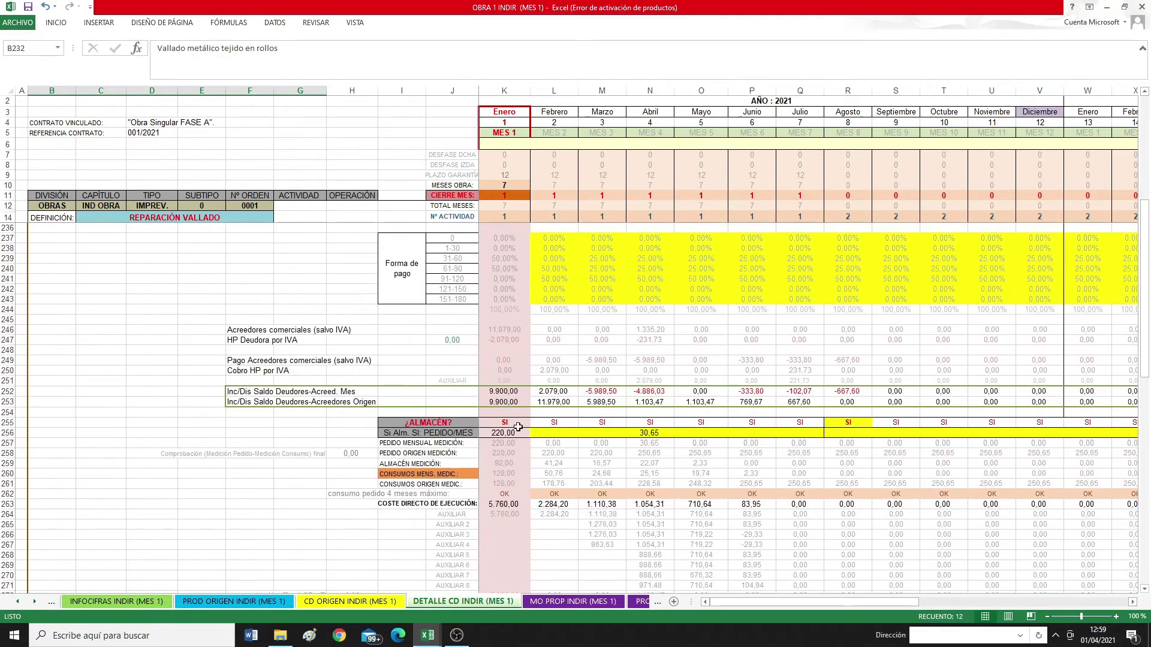
{"action": "left_click", "coordinate": [519, 421]}
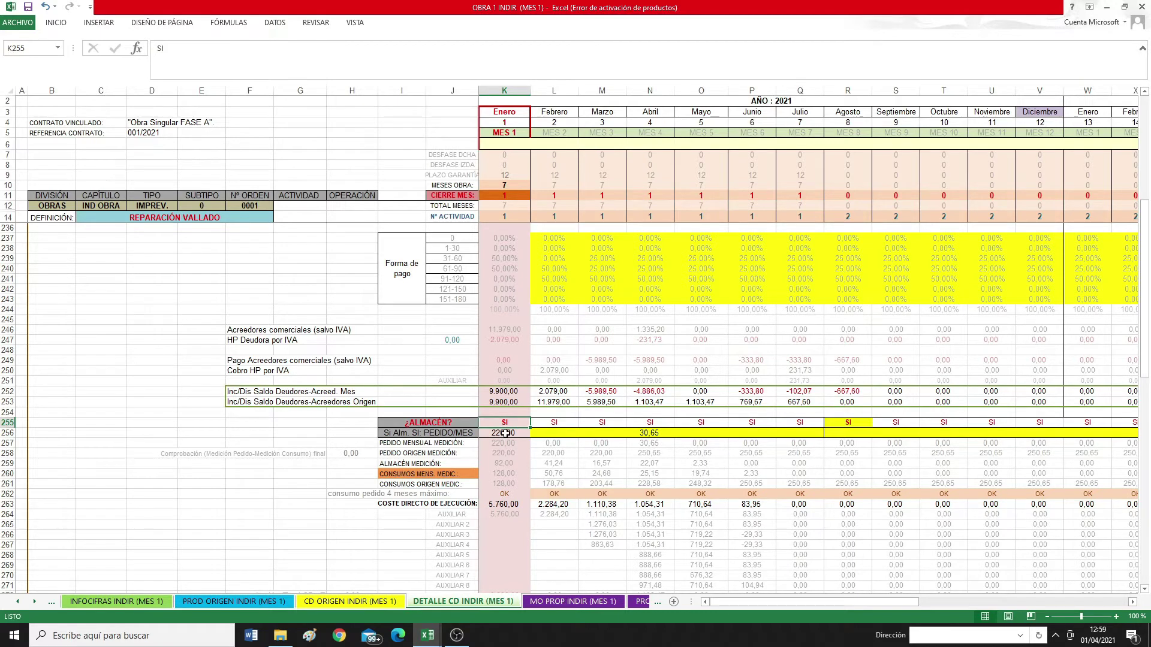
{"action": "left_click", "coordinate": [505, 433]}
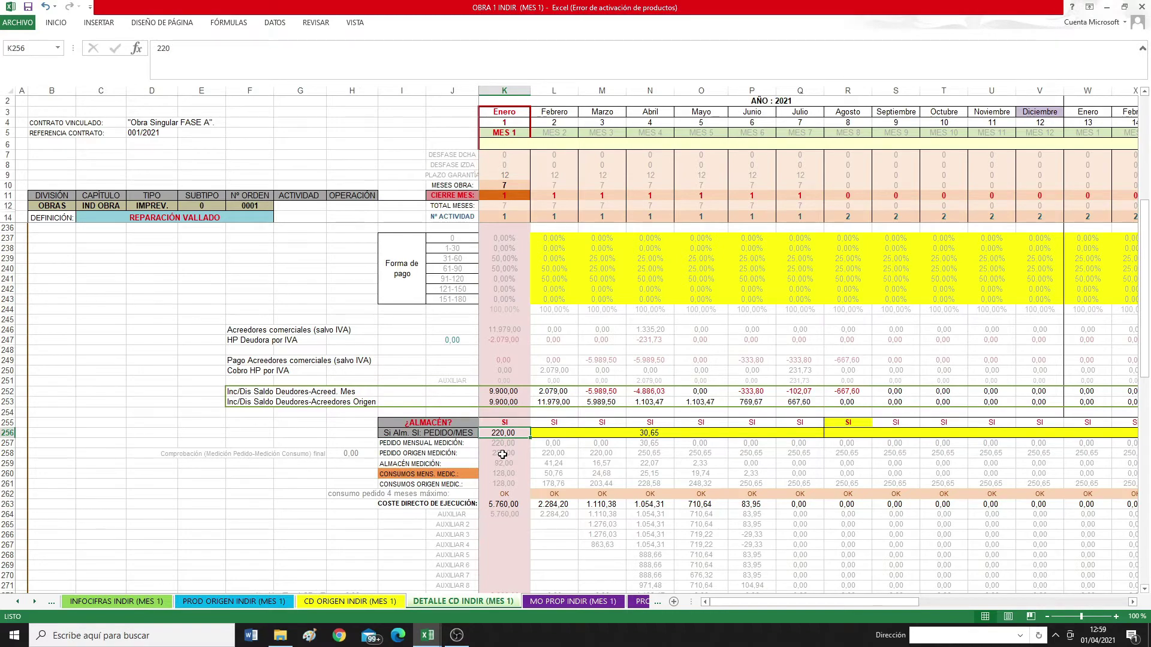
Check the supplier's EMPRESA field for the MATERIALES 0001 reference.
{"action": "scroll", "coordinate": [502, 454], "scroll_direction": "up", "scroll_amount": 9}
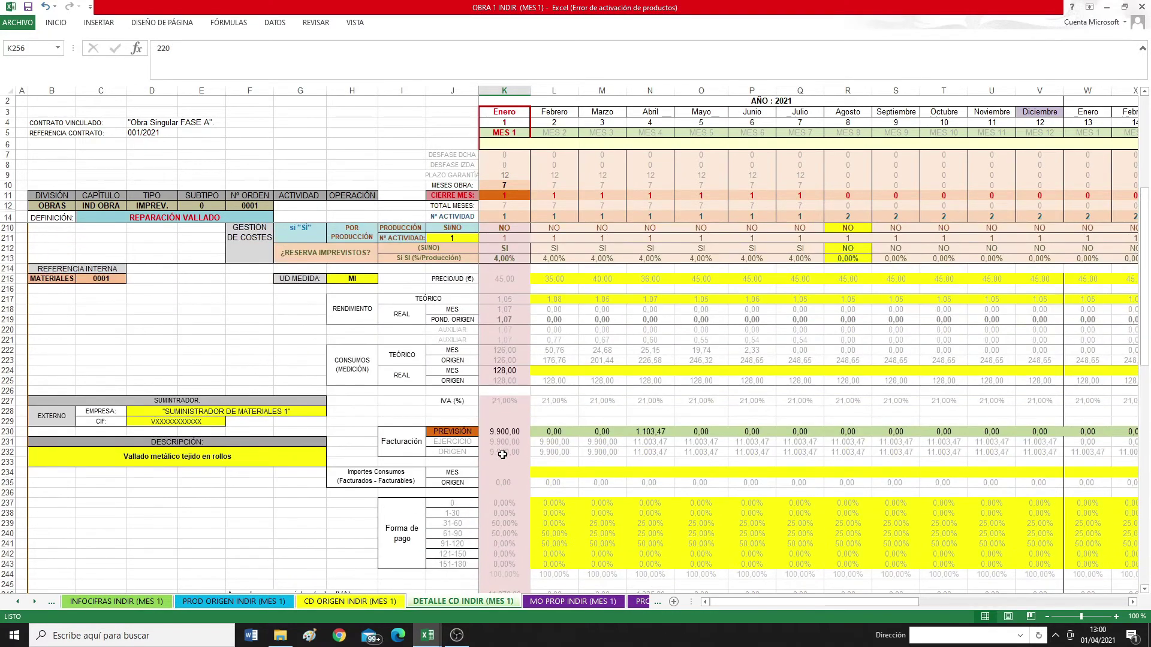
{"action": "scroll", "coordinate": [502, 454], "scroll_direction": "up", "scroll_amount": 5}
{"action": "scroll", "coordinate": [502, 454], "scroll_direction": "down", "scroll_amount": 5}
{"action": "left_click", "coordinate": [213, 412]}
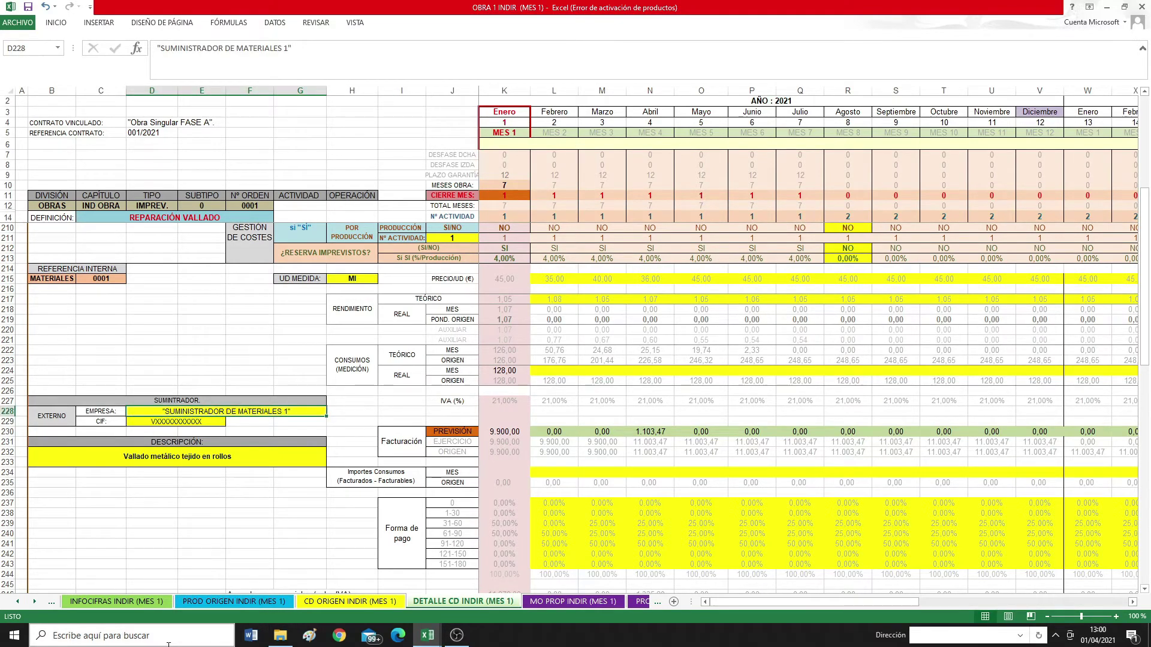
Check the supplier's CIF field and the supplier's MATERIALES 0001 record on the PROV. EXT. INDIR (MES 1) sheet.
{"action": "left_click", "coordinate": [161, 423]}
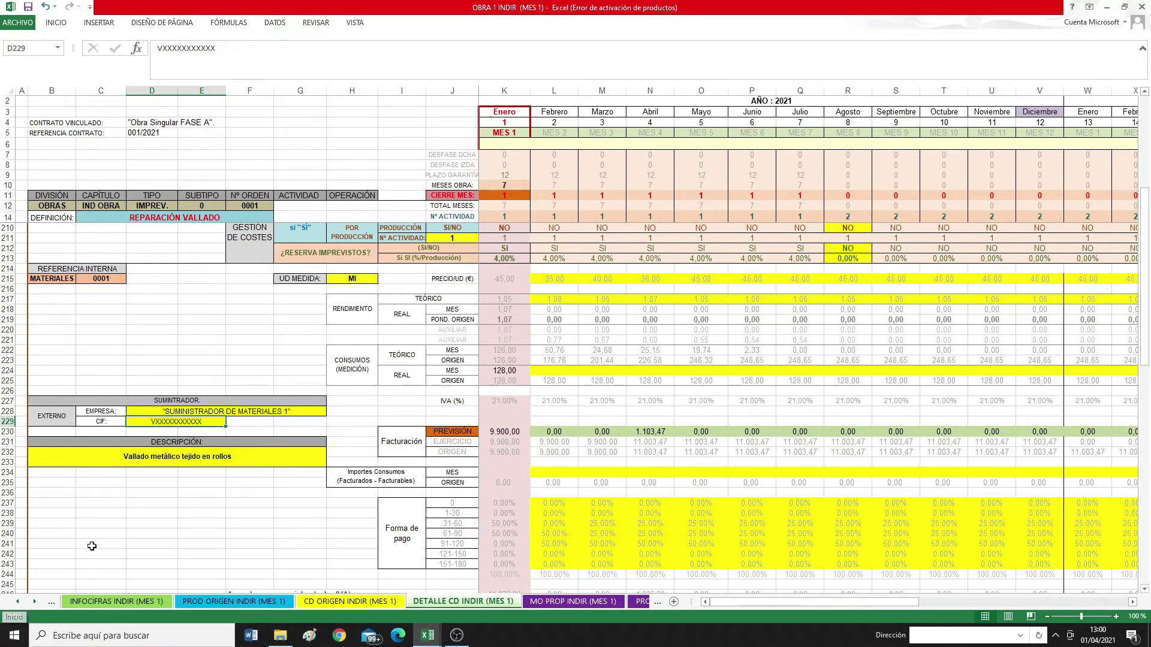
{"action": "left_click", "coordinate": [639, 602]}
{"action": "scroll", "coordinate": [786, 394], "scroll_direction": "up", "scroll_amount": 7}
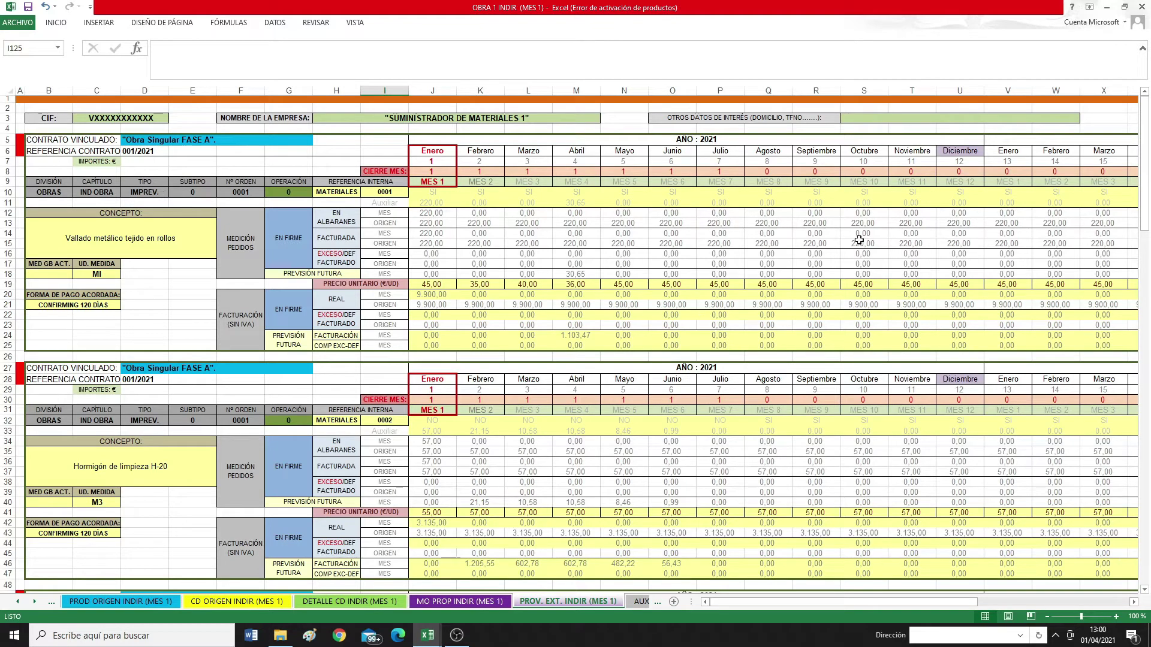
Return to the DETALLE CD INDIR (MES 1) sheet and check the UD MEDIDA of MATERIALES 0001.
{"action": "left_click", "coordinate": [361, 601]}
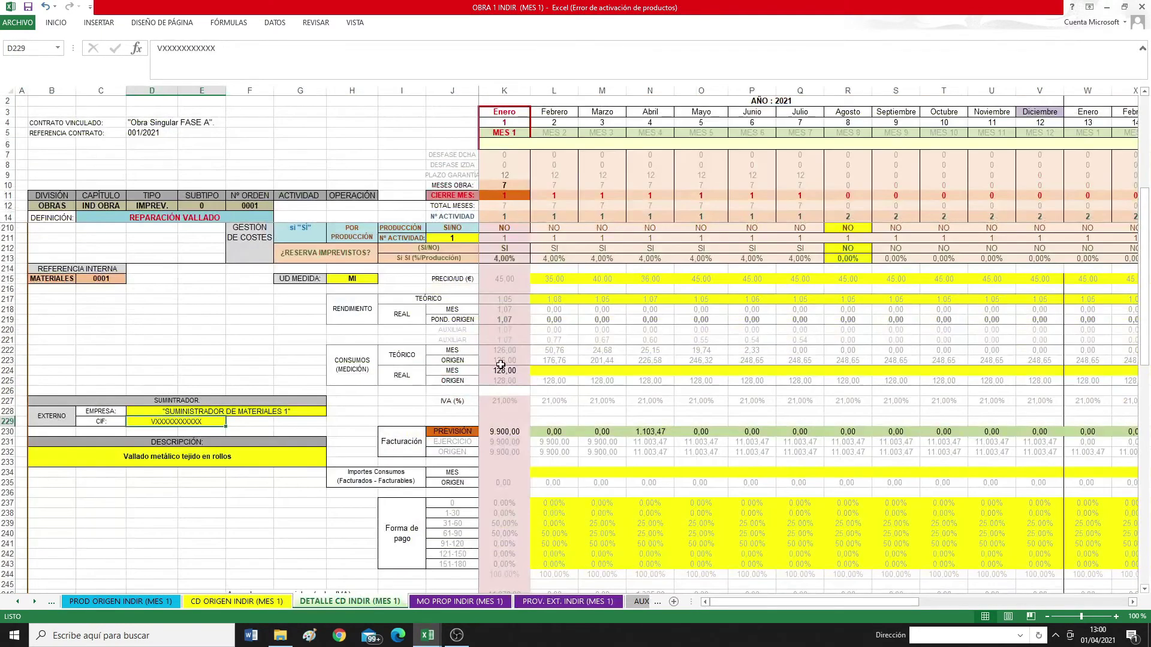
{"action": "scroll", "coordinate": [500, 360], "scroll_direction": "down", "scroll_amount": 6}
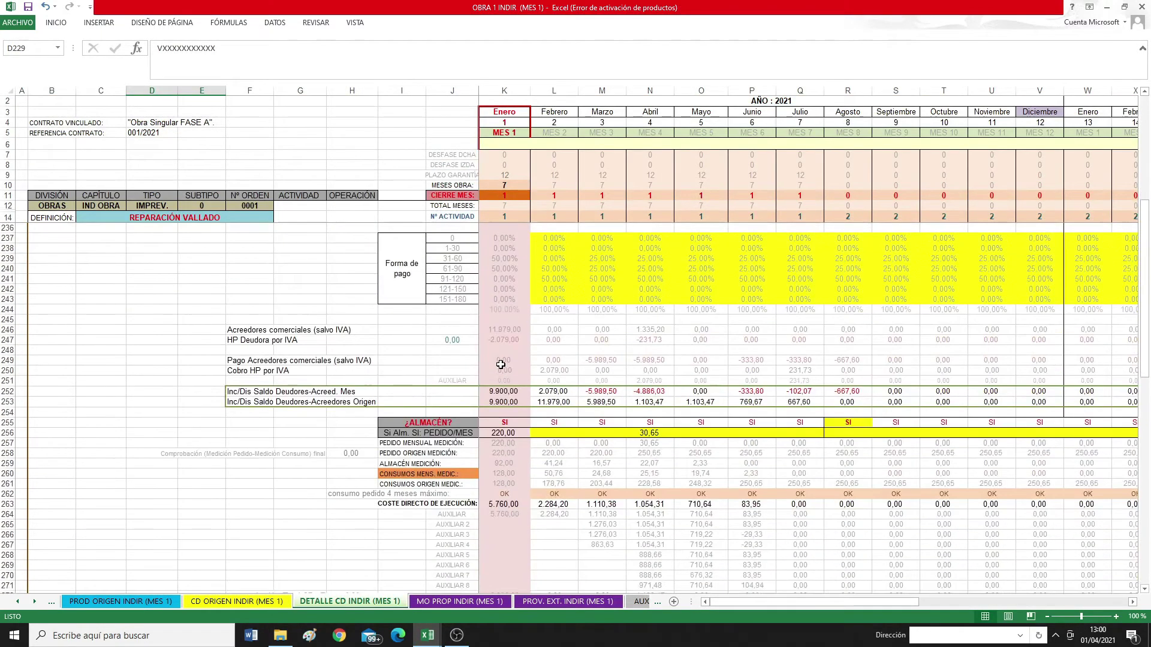
{"action": "scroll", "coordinate": [335, 342], "scroll_direction": "up", "scroll_amount": 6}
{"action": "left_click", "coordinate": [357, 279]}
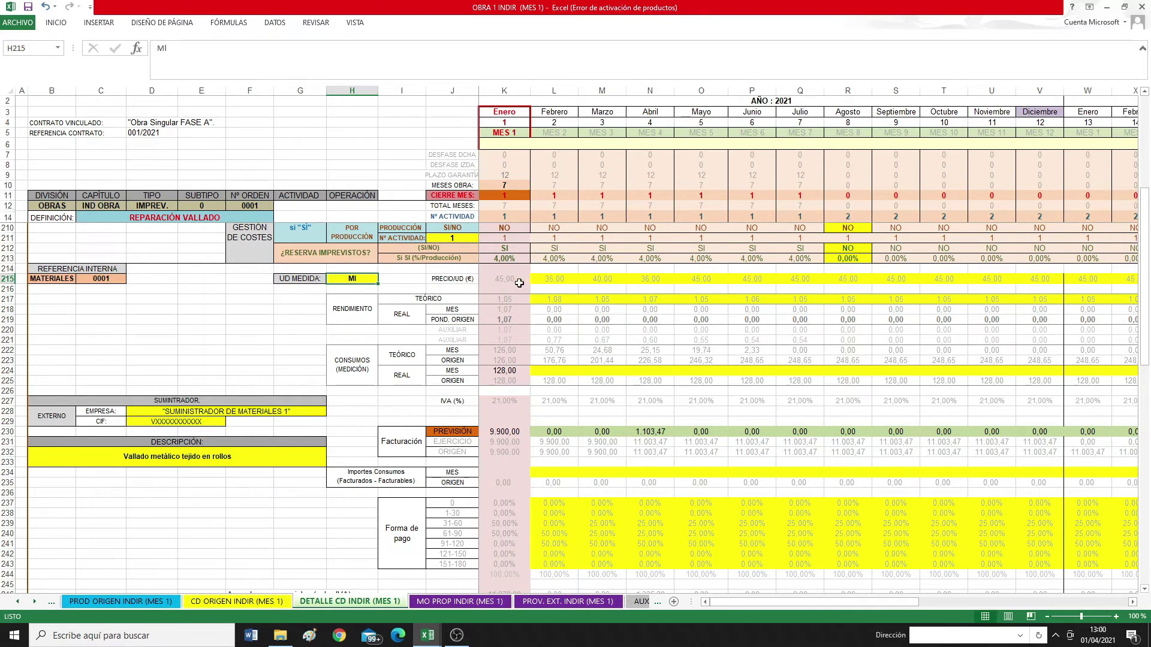
Compare the monthly PRECIO/UD (€) values of MATERIALES 0001 from Enero to Julio.
{"action": "left_click", "coordinate": [707, 280]}
{"action": "left_click", "coordinate": [746, 280]}
{"action": "left_click", "coordinate": [789, 279]}
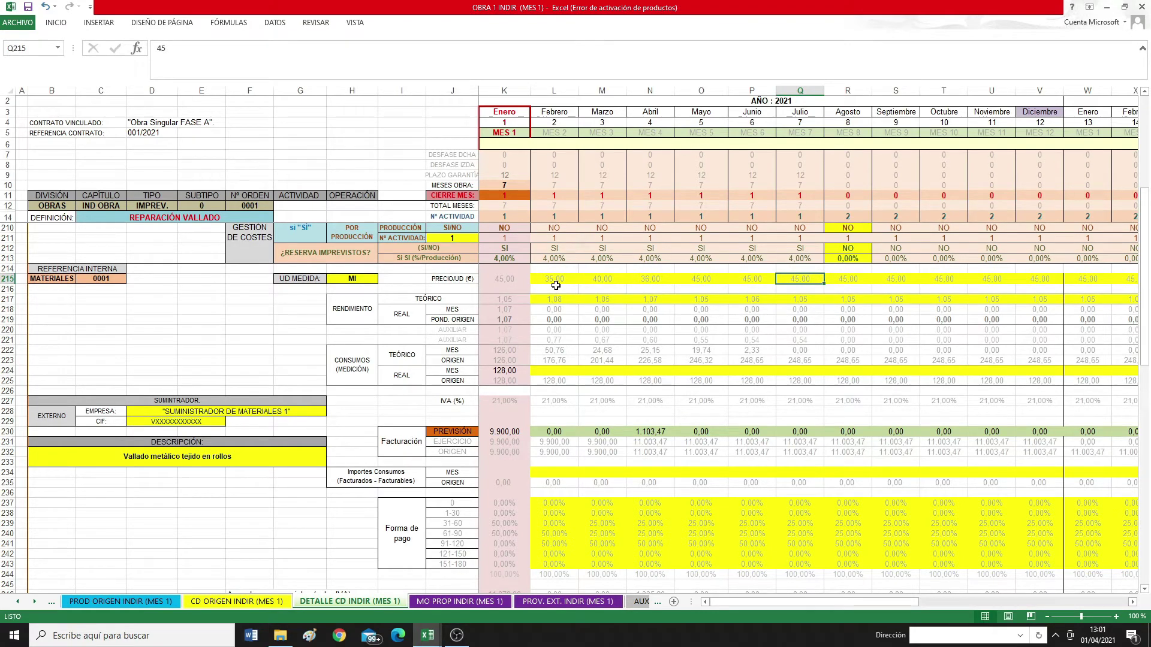
{"action": "left_click", "coordinate": [502, 281]}
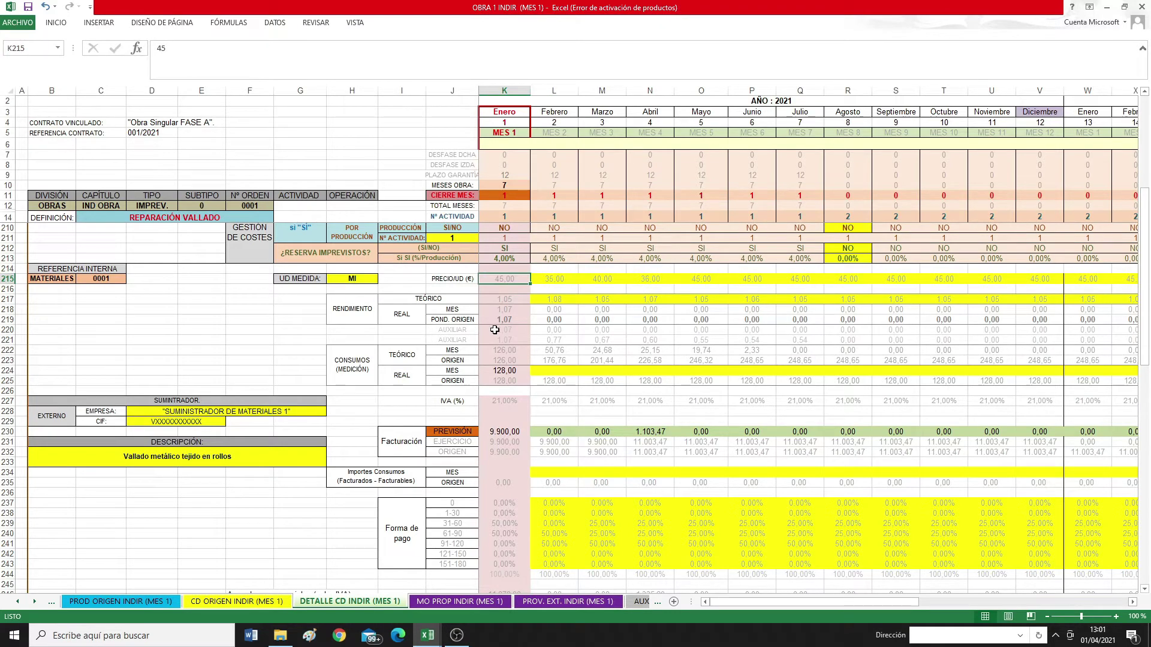
{"action": "left_click", "coordinate": [558, 280]}
{"action": "left_click", "coordinate": [599, 280]}
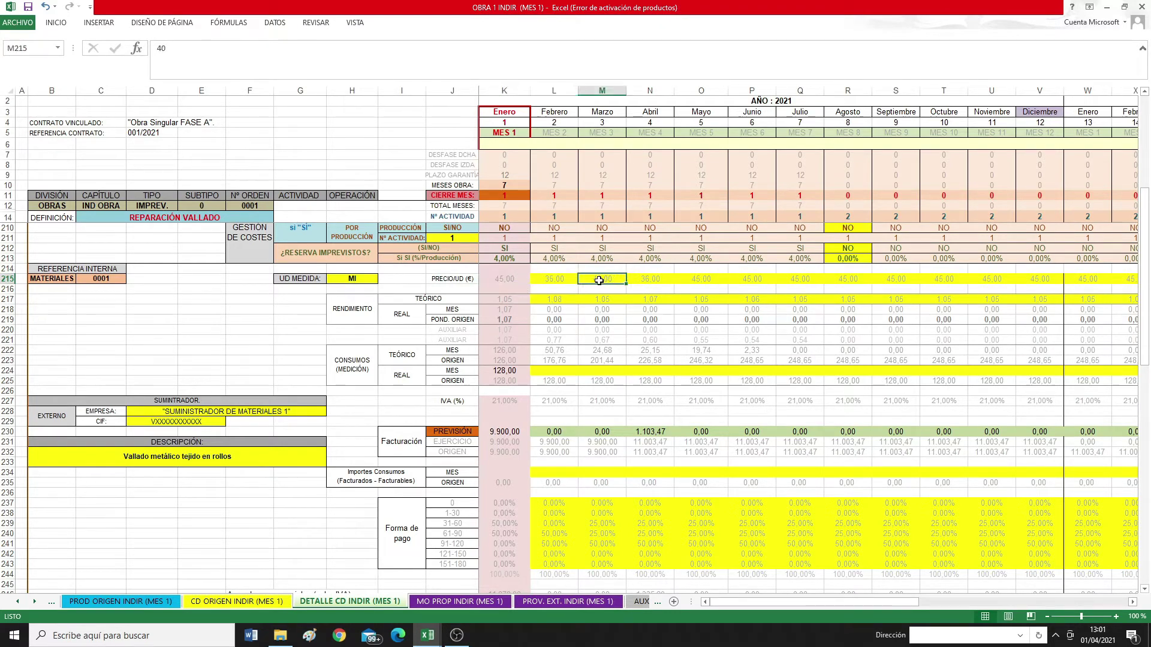
{"action": "left_click", "coordinate": [644, 279]}
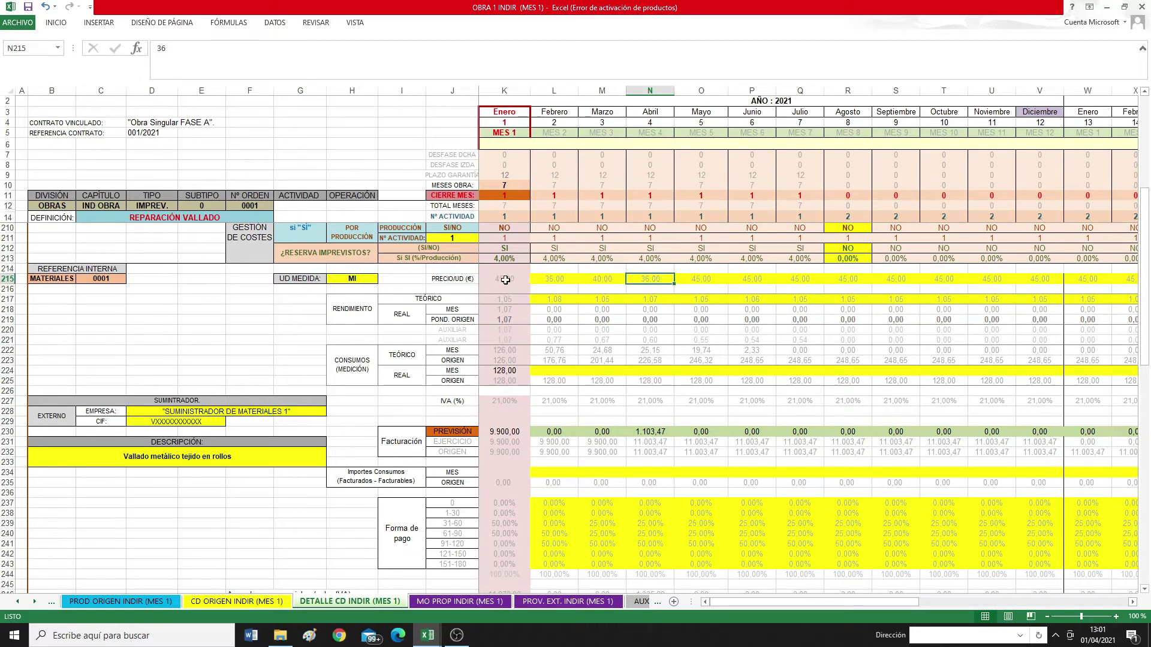
Examine the RENDIMIENTO block of MATERIALES 0001, checking the TEÓRICO values from Enero to Mayo.
{"action": "left_click", "coordinate": [353, 316]}
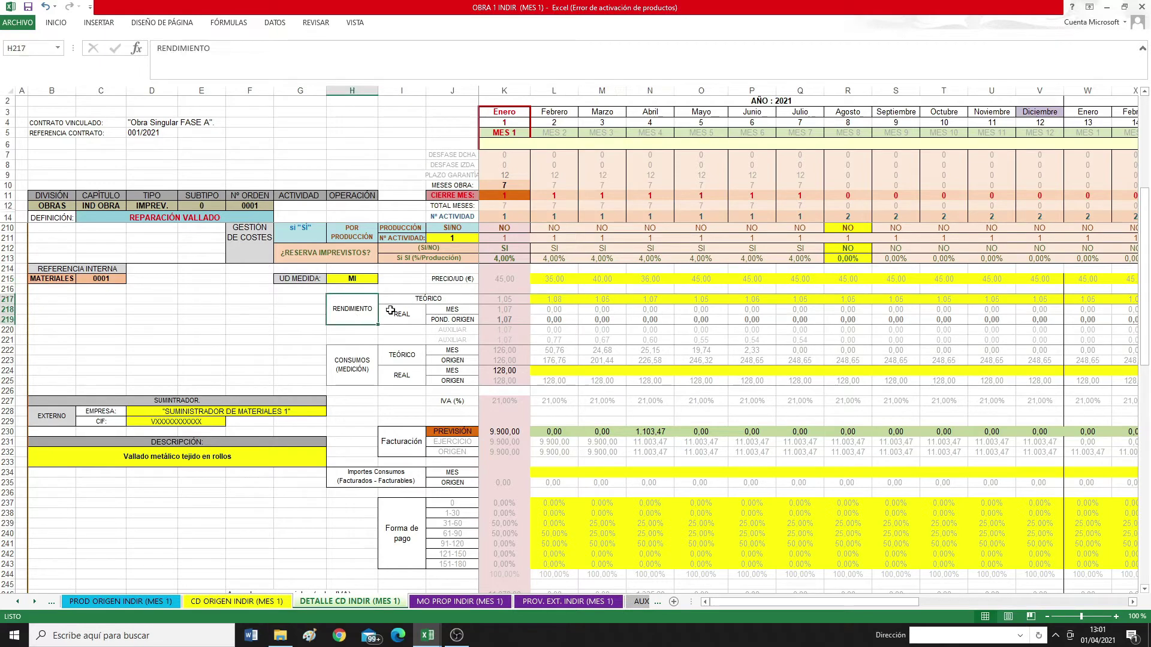
{"action": "left_click", "coordinate": [502, 299]}
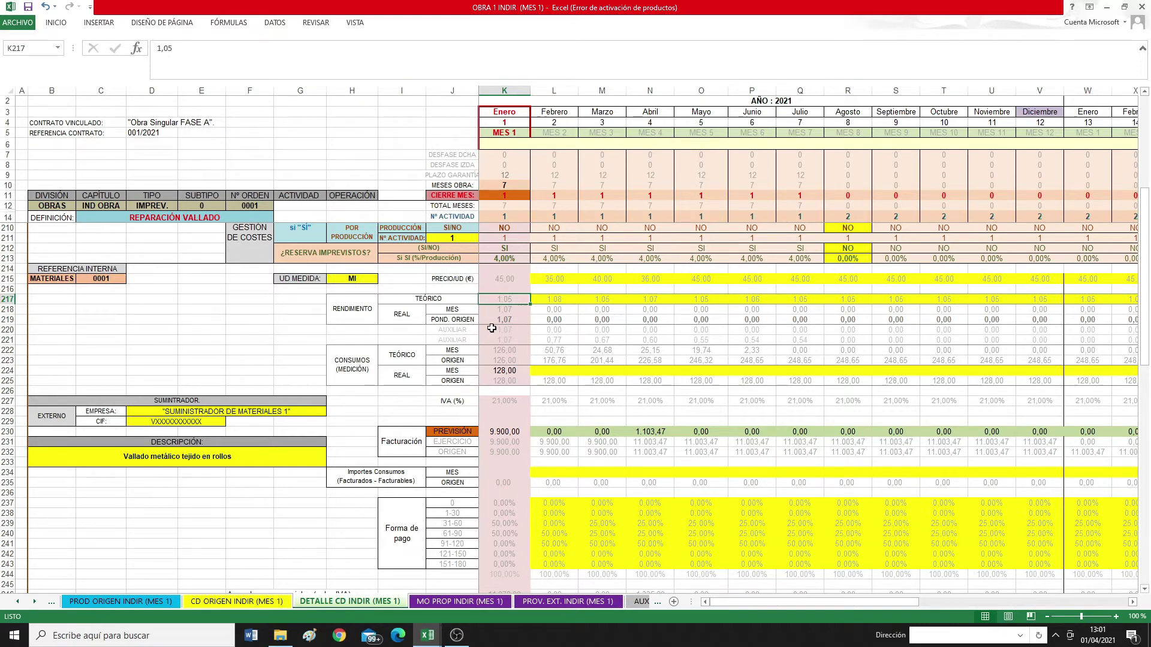
{"action": "left_click", "coordinate": [554, 302]}
{"action": "left_click", "coordinate": [599, 298]}
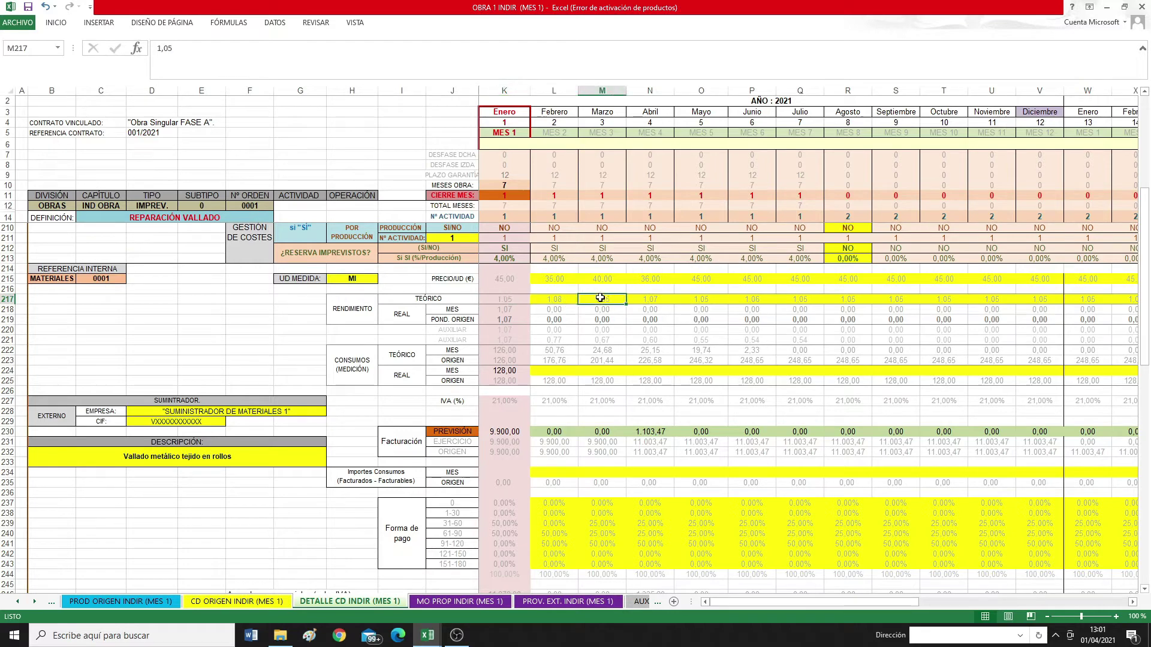
{"action": "left_click", "coordinate": [655, 300]}
{"action": "left_click", "coordinate": [700, 300]}
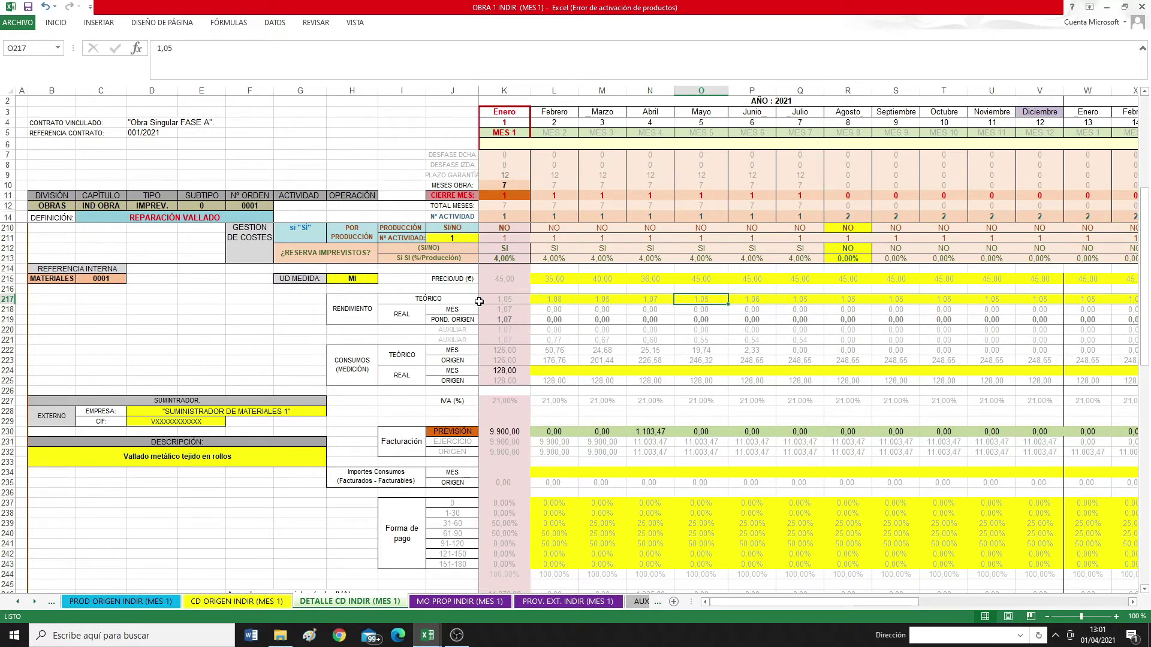
{"action": "left_click", "coordinate": [514, 301]}
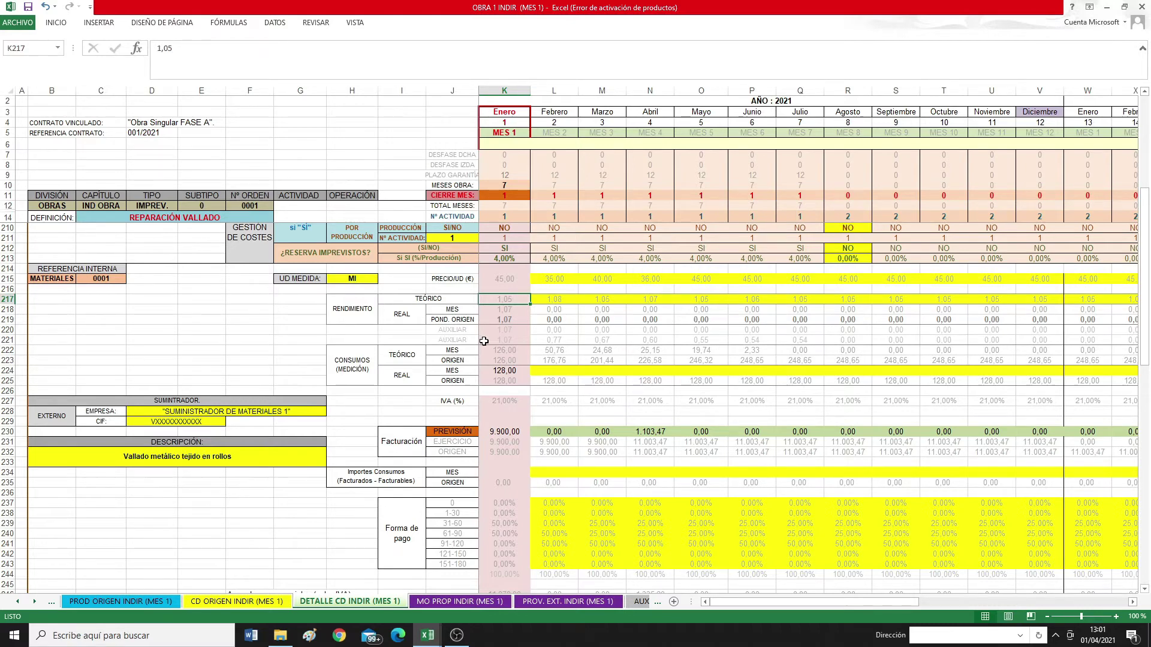
Check the Enero PEDIDO/MES quantity against the Facturación PREVISIÓN formula of MATERIALES 0001.
{"action": "scroll", "coordinate": [483, 341], "scroll_direction": "down", "scroll_amount": 4}
{"action": "scroll", "coordinate": [483, 341], "scroll_direction": "down", "scroll_amount": 4}
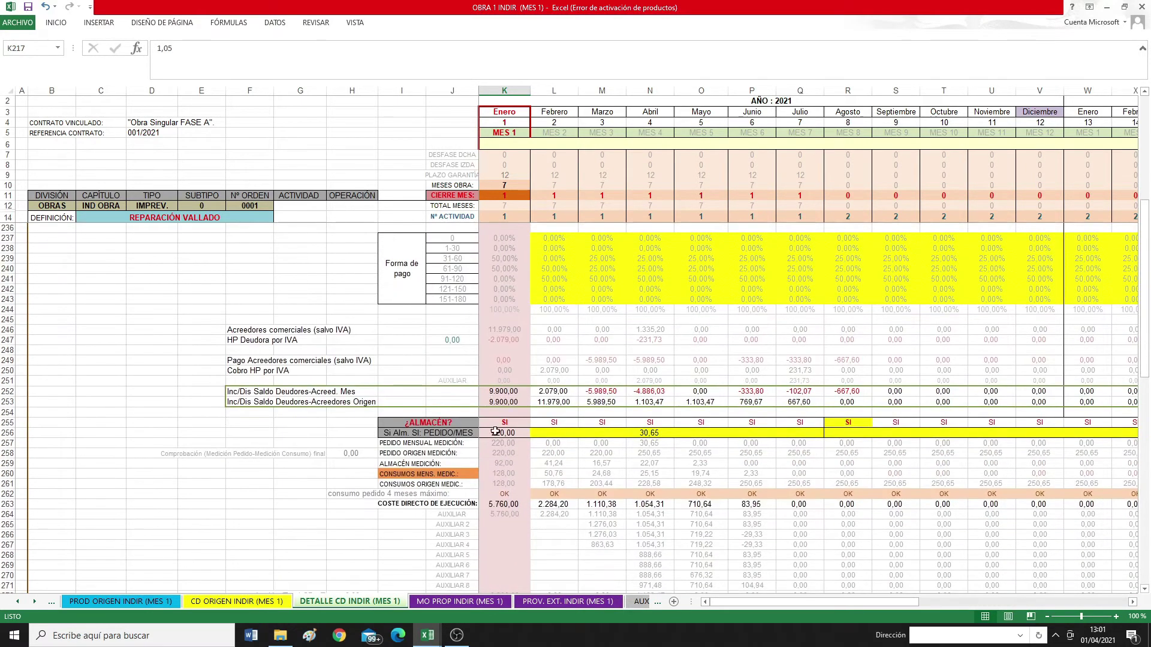
{"action": "left_click", "coordinate": [507, 433]}
{"action": "scroll", "coordinate": [506, 433], "scroll_direction": "up", "scroll_amount": 9}
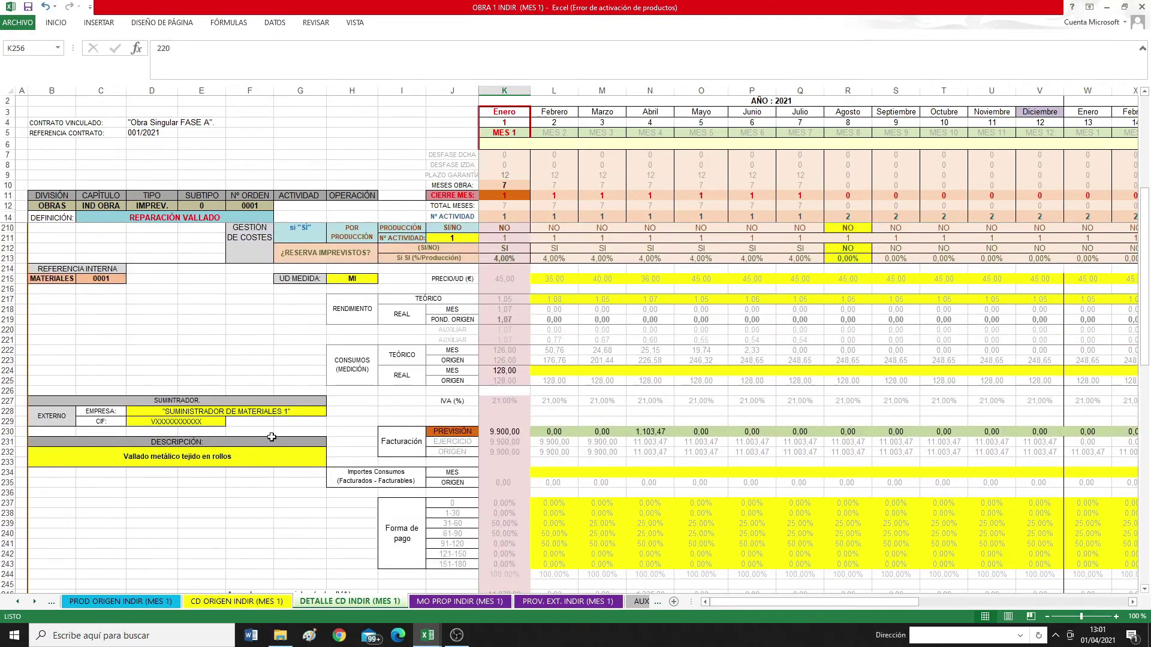
{"action": "left_click", "coordinate": [516, 434]}
Examine the monthly Inc/Dis Saldo Deudores-Acreed. Mes row of MATERIALES 0001.
{"action": "scroll", "coordinate": [513, 441], "scroll_direction": "down", "scroll_amount": 4}
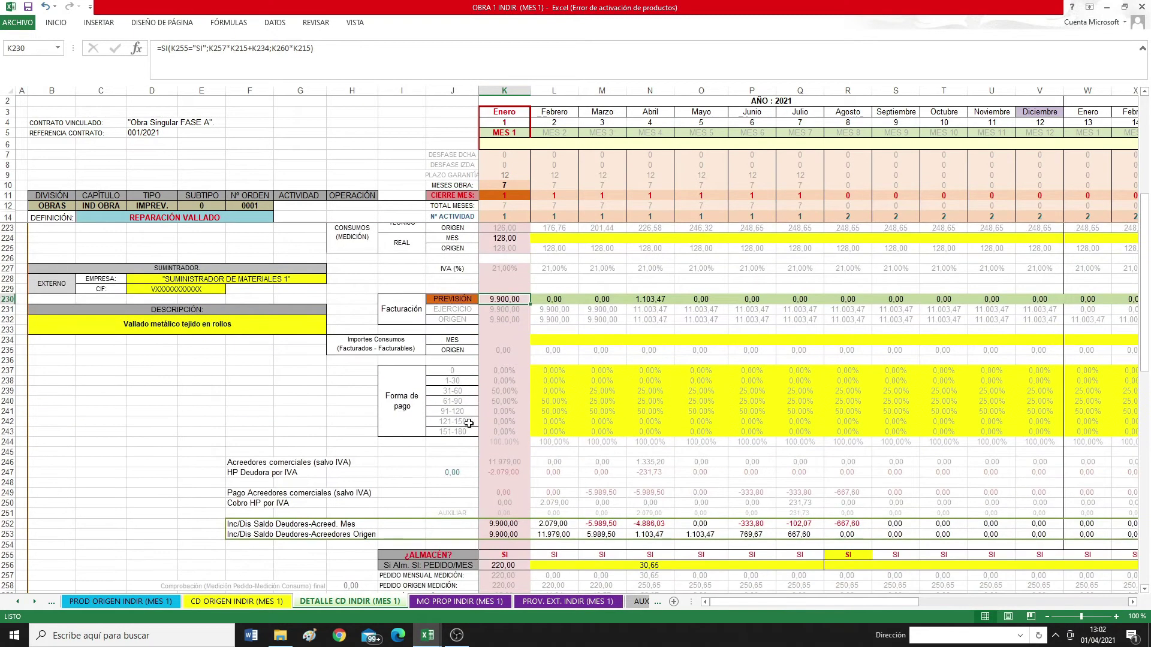
{"action": "scroll", "coordinate": [505, 415], "scroll_direction": "down", "scroll_amount": 4}
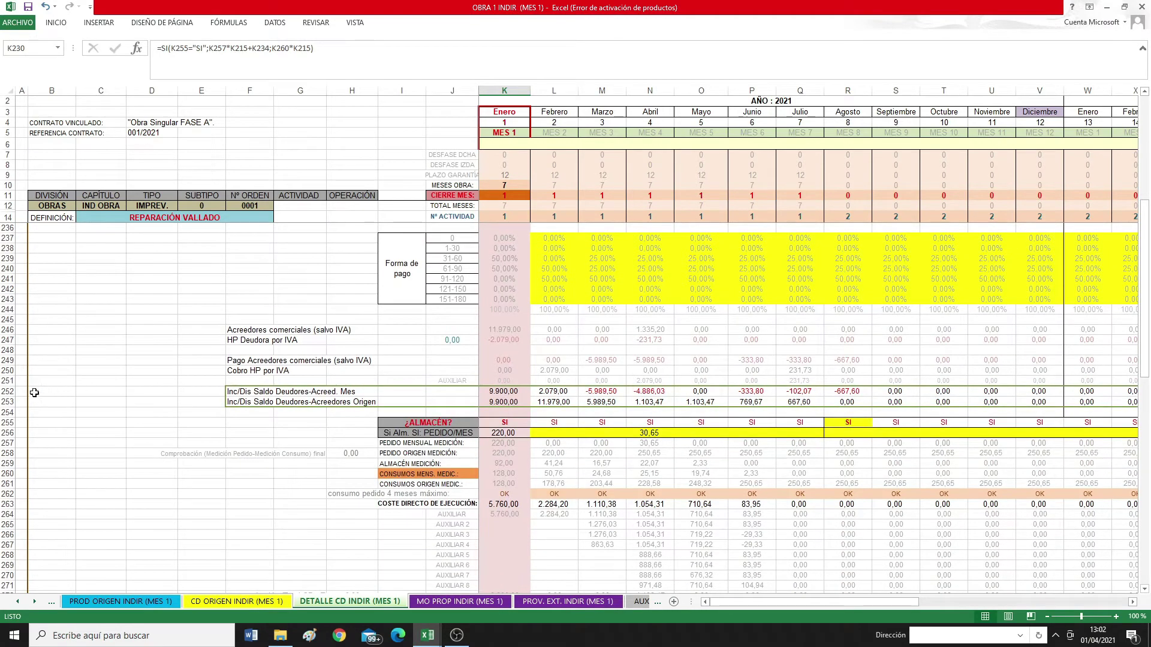
{"action": "left_click", "coordinate": [8, 391]}
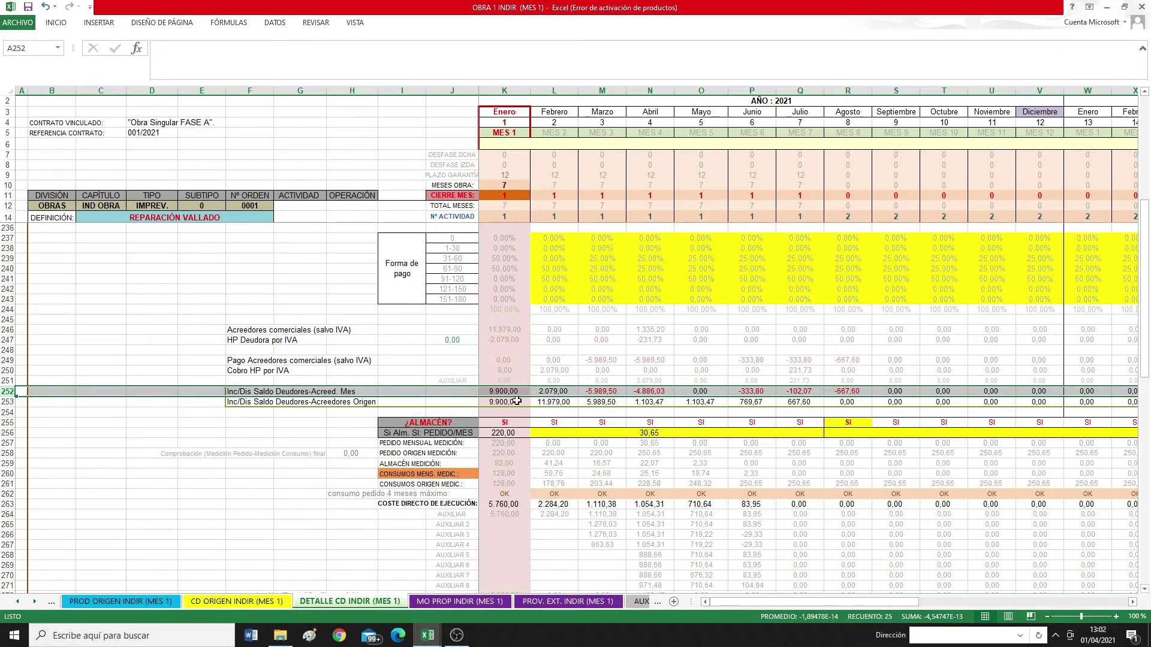
Review the Enero column and check the REAL MES consumption of MATERIALES 0001.
{"action": "scroll", "coordinate": [516, 401], "scroll_direction": "up", "scroll_amount": 9}
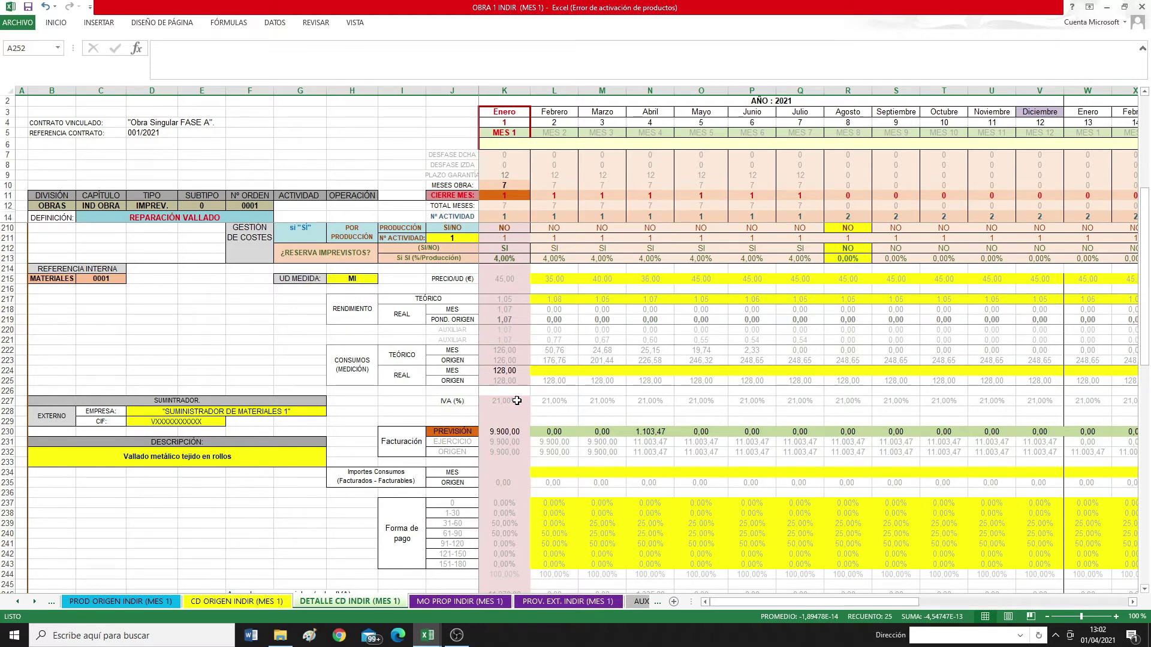
{"action": "left_click", "coordinate": [505, 91]}
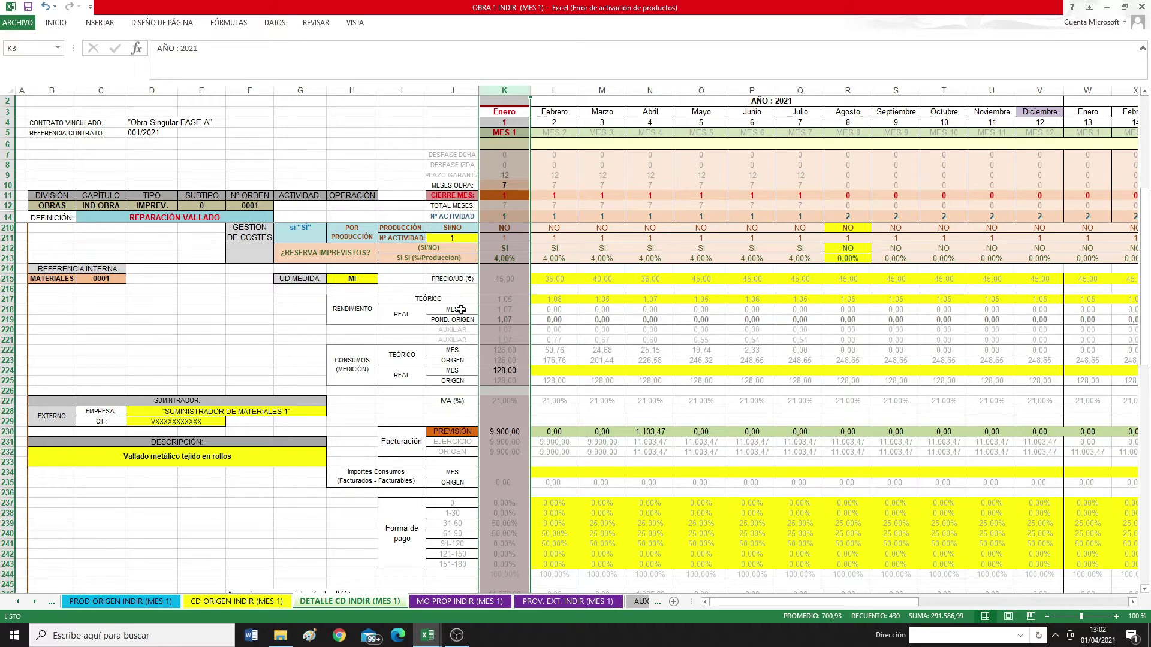
{"action": "left_click", "coordinate": [509, 372]}
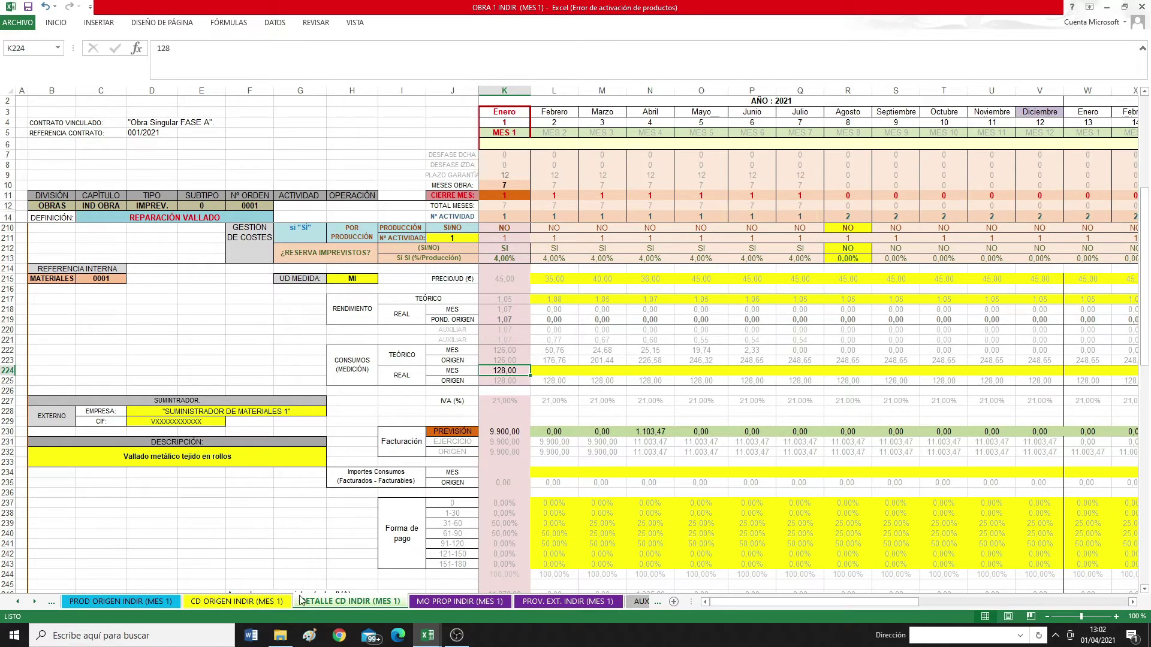
Compare the MES 1 MEDICIÓN and the budgeted CanPres on the PROD ORIGEN INDIR (MES 1) sheet with the Enero real consumption.
{"action": "left_click", "coordinate": [118, 602]}
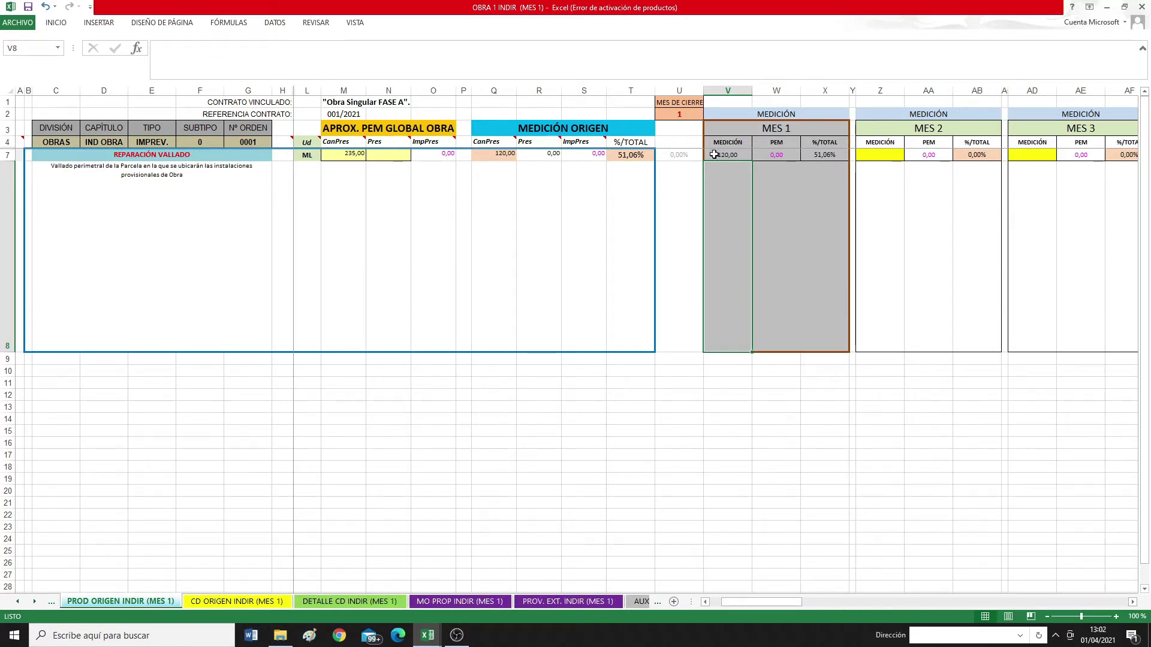
{"action": "left_click", "coordinate": [734, 154]}
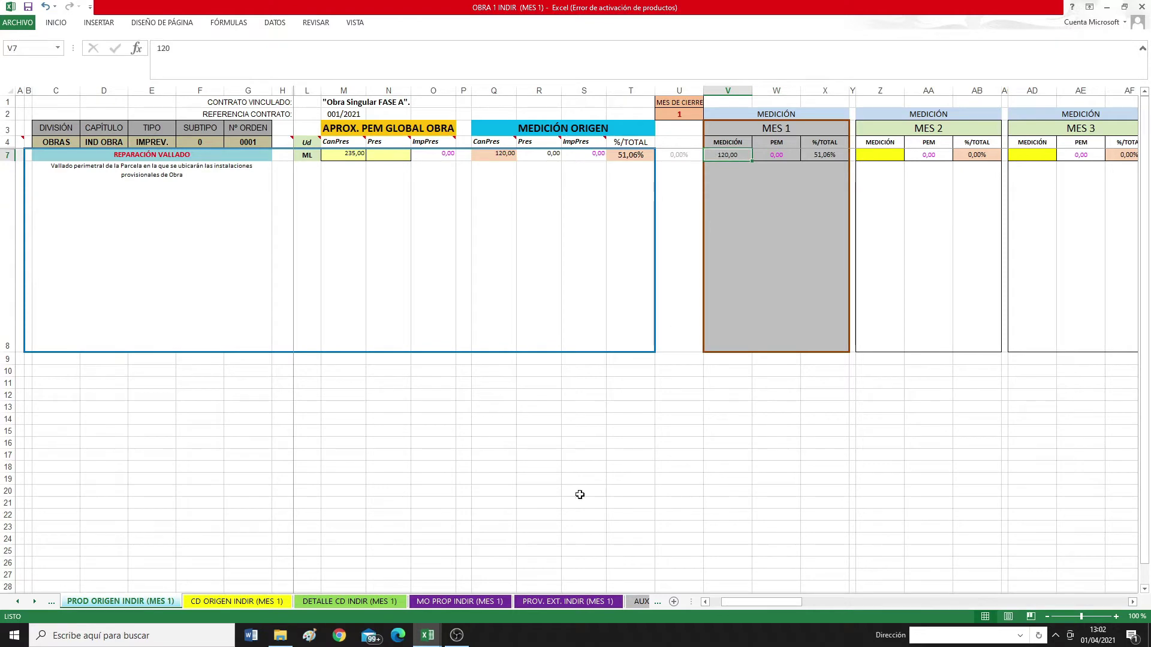
{"action": "left_click", "coordinate": [349, 601]}
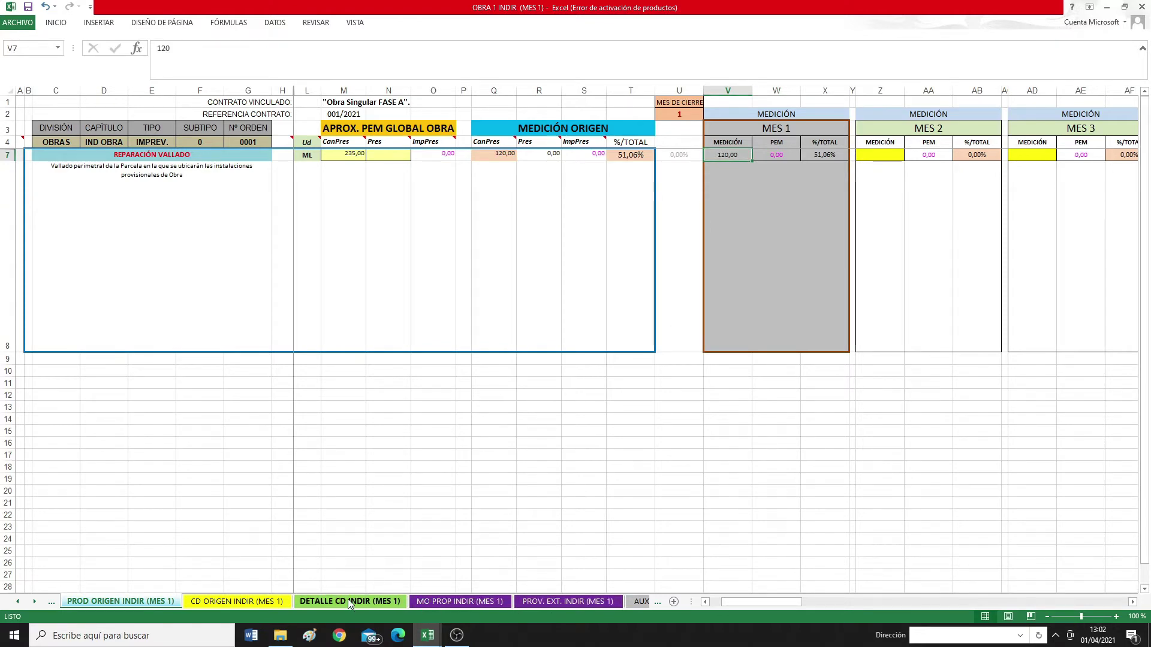
{"action": "scroll", "coordinate": [561, 323], "scroll_direction": "up", "scroll_amount": 4}
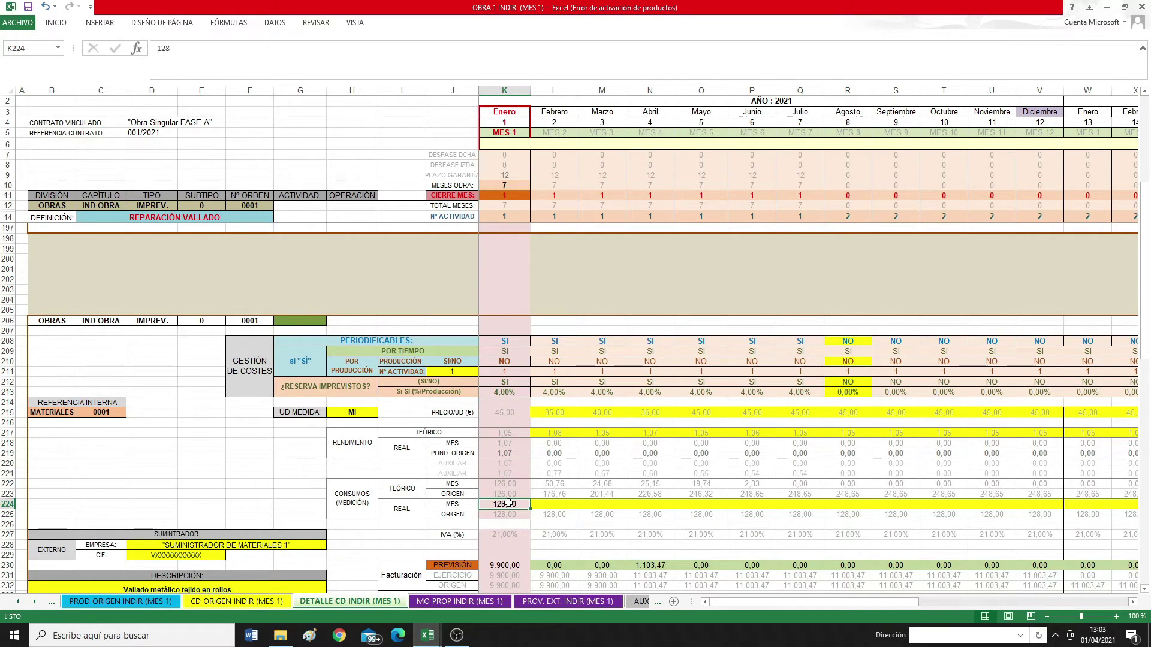
{"action": "left_click", "coordinate": [143, 603]}
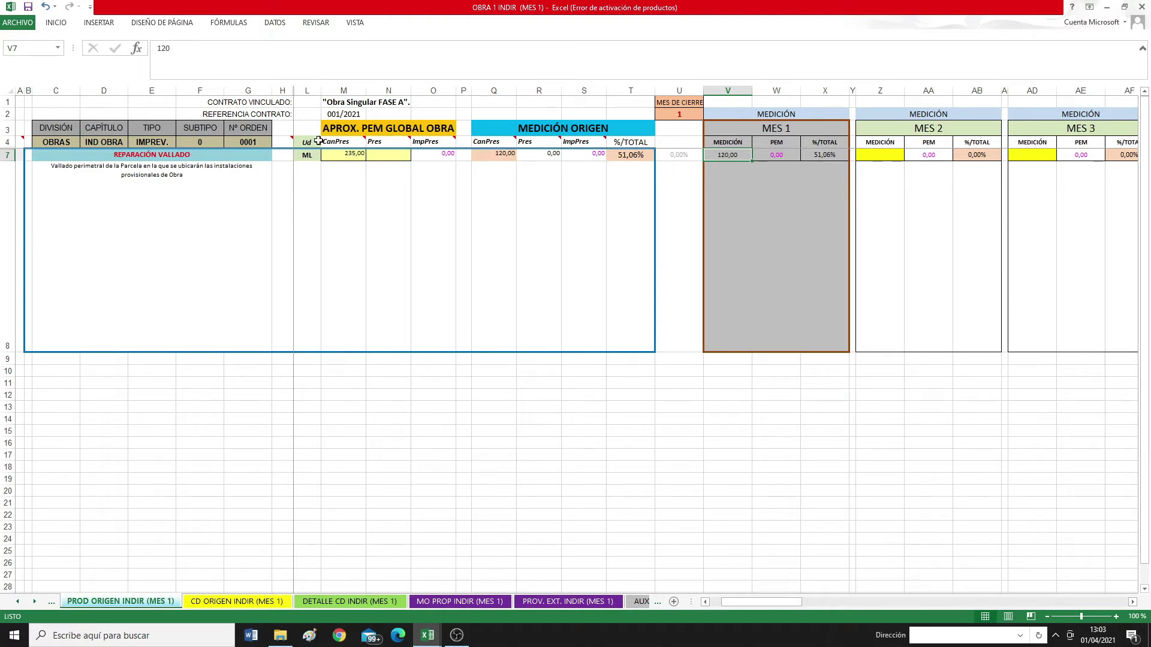
{"action": "left_click", "coordinate": [355, 153]}
Examine the Enero (%) MEDICIÓN MES formula, its AUXILIAR percentage and the Junio ORIGEN percentage on the DETALLE CD INDIR (MES 1) sheet.
{"action": "left_click", "coordinate": [350, 601]}
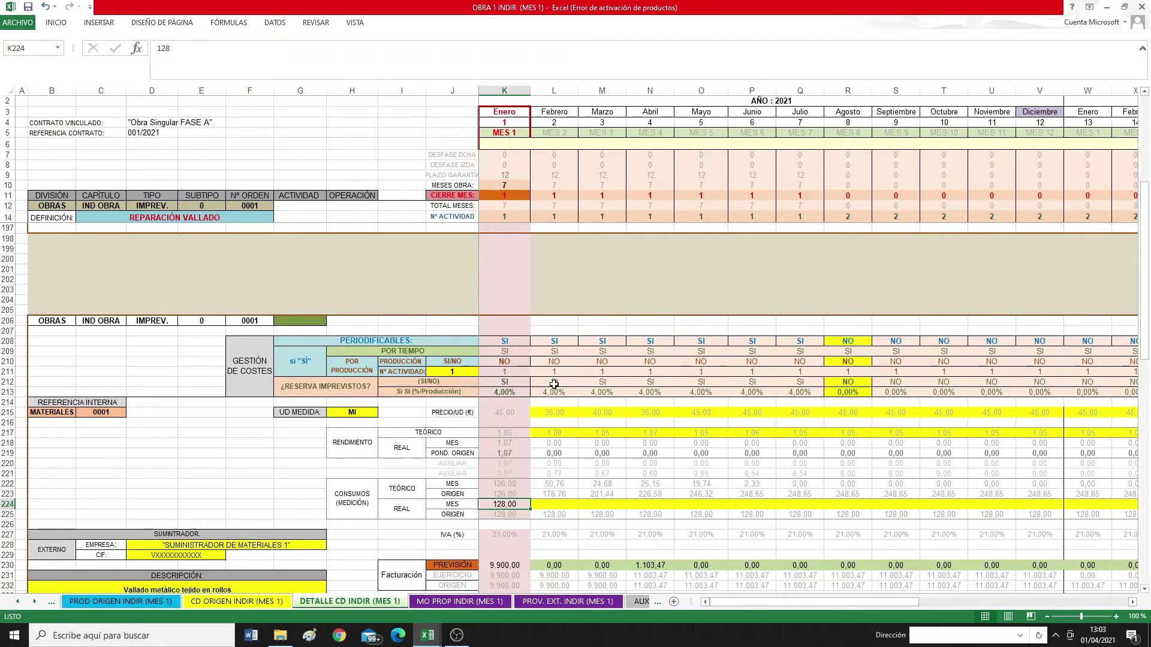
{"action": "scroll", "coordinate": [554, 384], "scroll_direction": "up", "scroll_amount": 20}
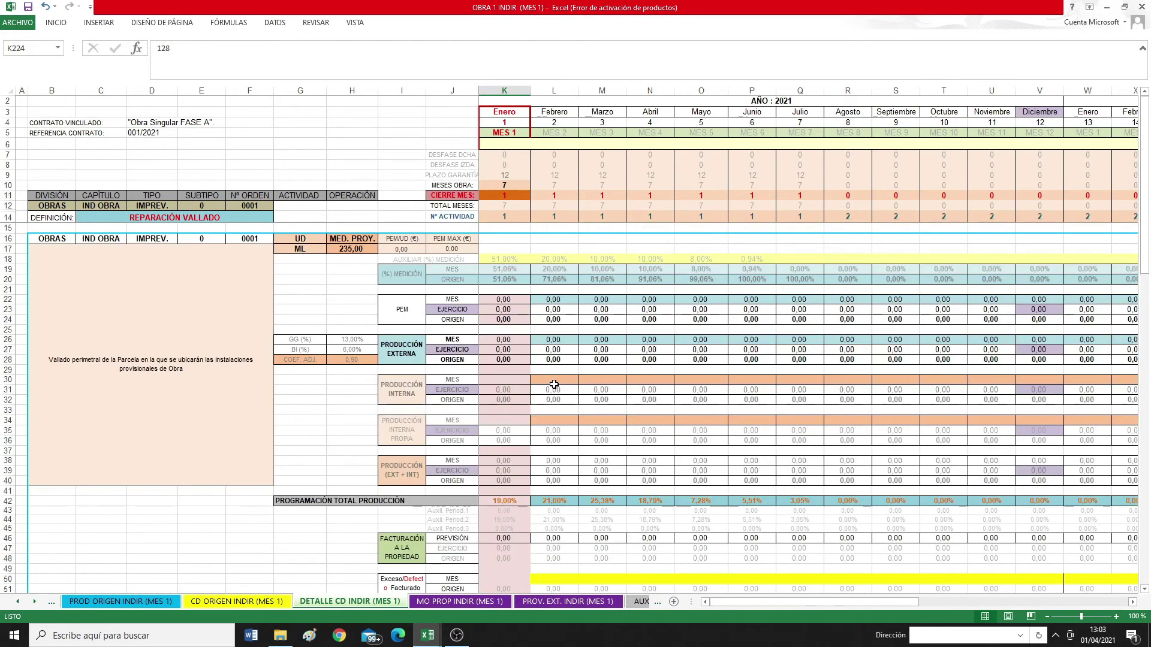
{"action": "left_click", "coordinate": [510, 270]}
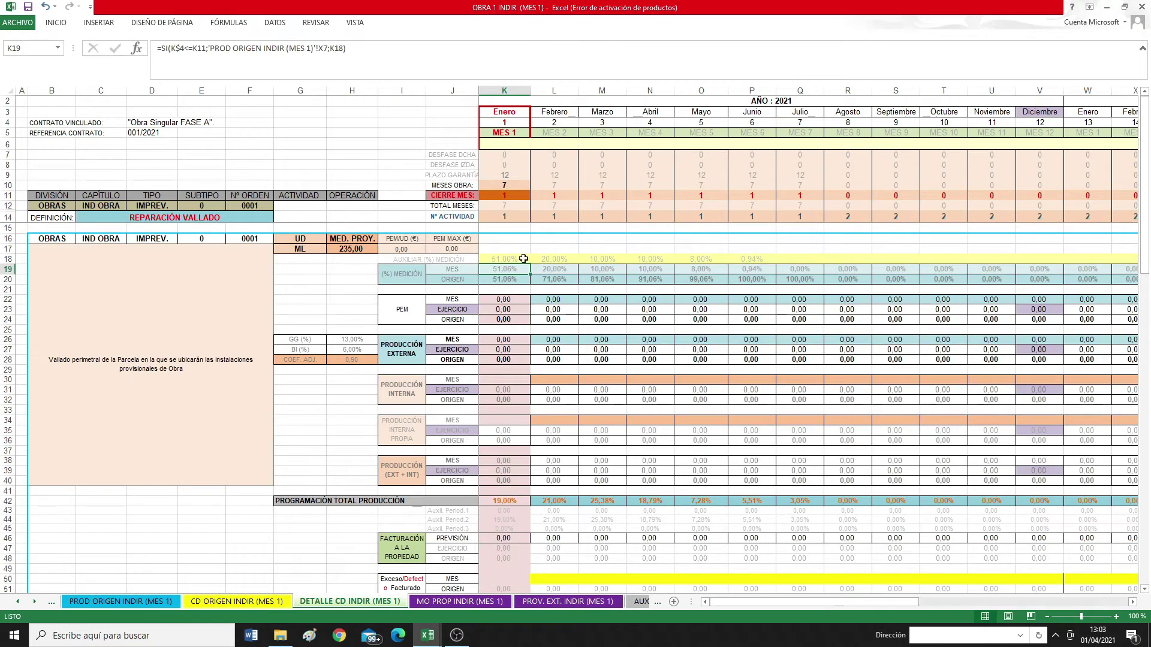
{"action": "left_click", "coordinate": [516, 260]}
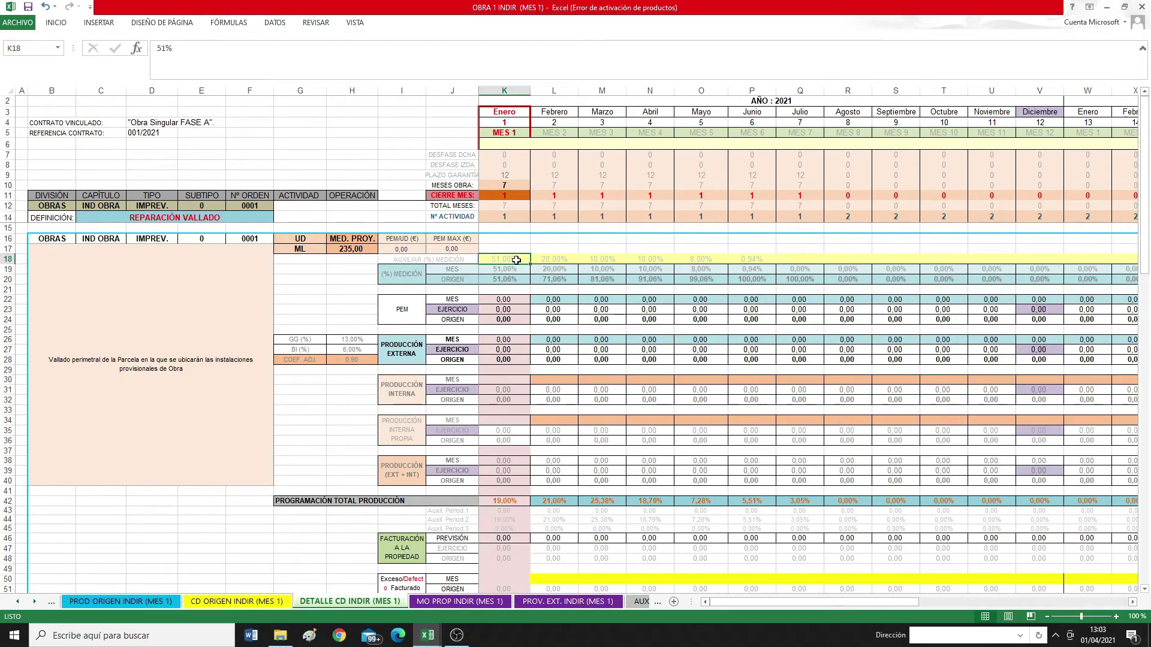
{"action": "left_click", "coordinate": [747, 279]}
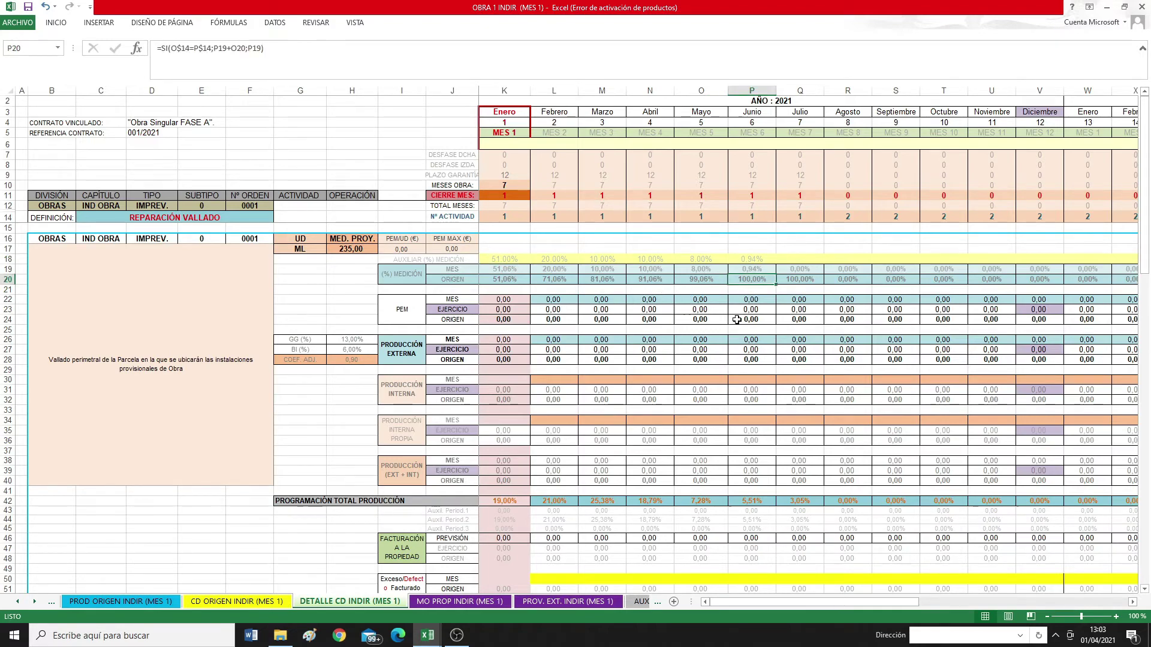
Check the Enero warehouse order quantity (PEDIDO/MES) of MATERIALES 0001.
{"action": "scroll", "coordinate": [695, 414], "scroll_direction": "down", "scroll_amount": 20}
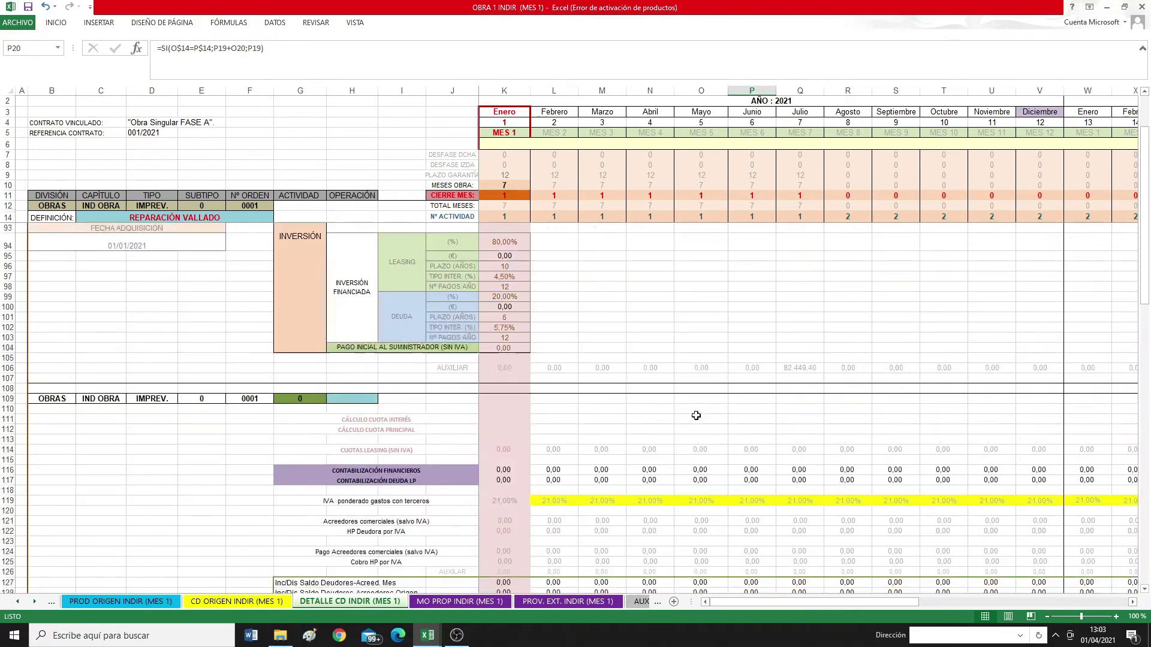
{"action": "scroll", "coordinate": [696, 415], "scroll_direction": "down", "scroll_amount": 2}
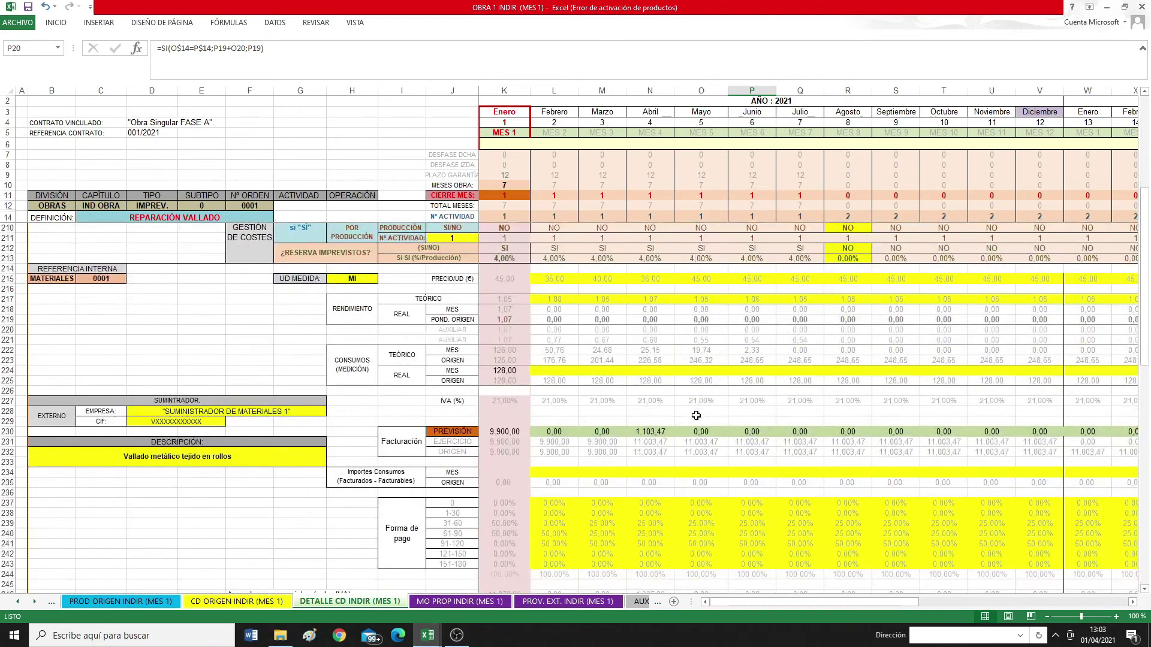
{"action": "scroll", "coordinate": [531, 425], "scroll_direction": "down", "scroll_amount": 3}
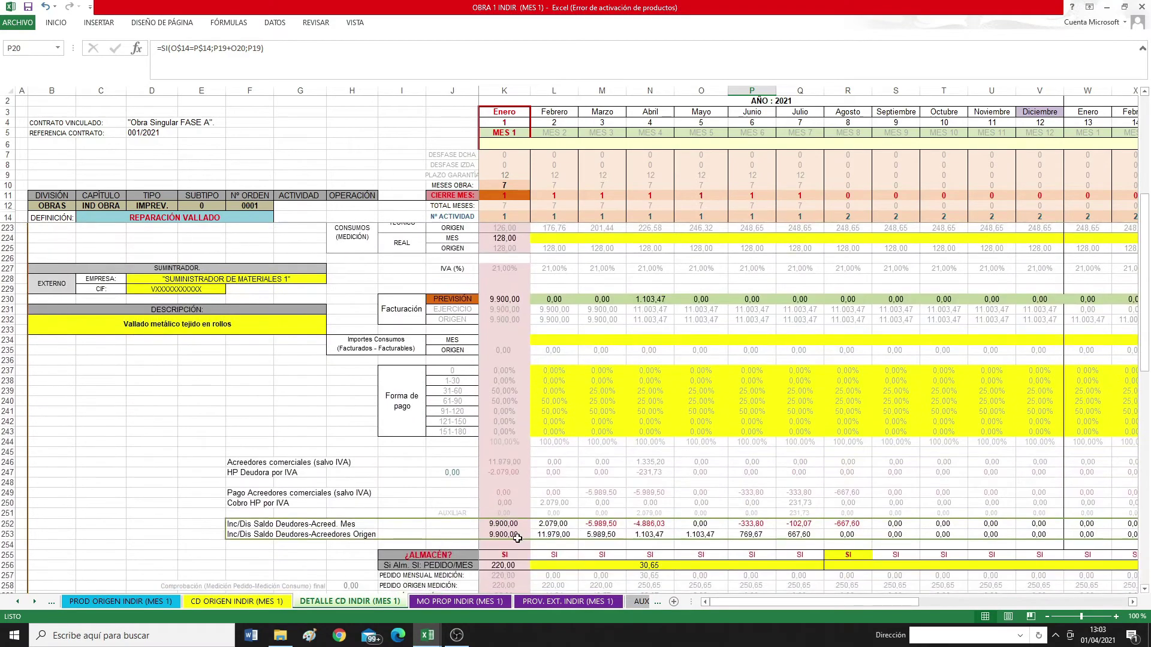
{"action": "scroll", "coordinate": [516, 541], "scroll_direction": "down", "scroll_amount": 4}
{"action": "left_click", "coordinate": [507, 431]}
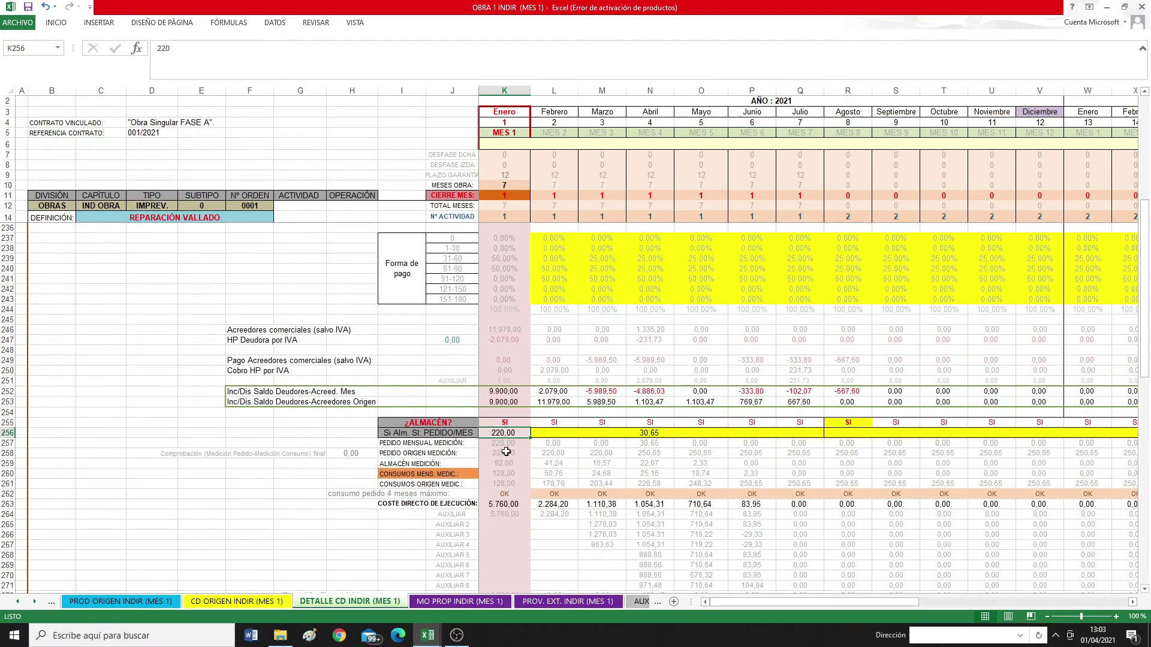
Compare the Enero REAL MES consumption of MATERIALES 0001 with its TEÓRICO yield and REAL POND. ORIGEN yield.
{"action": "scroll", "coordinate": [505, 459], "scroll_direction": "up", "scroll_amount": 13}
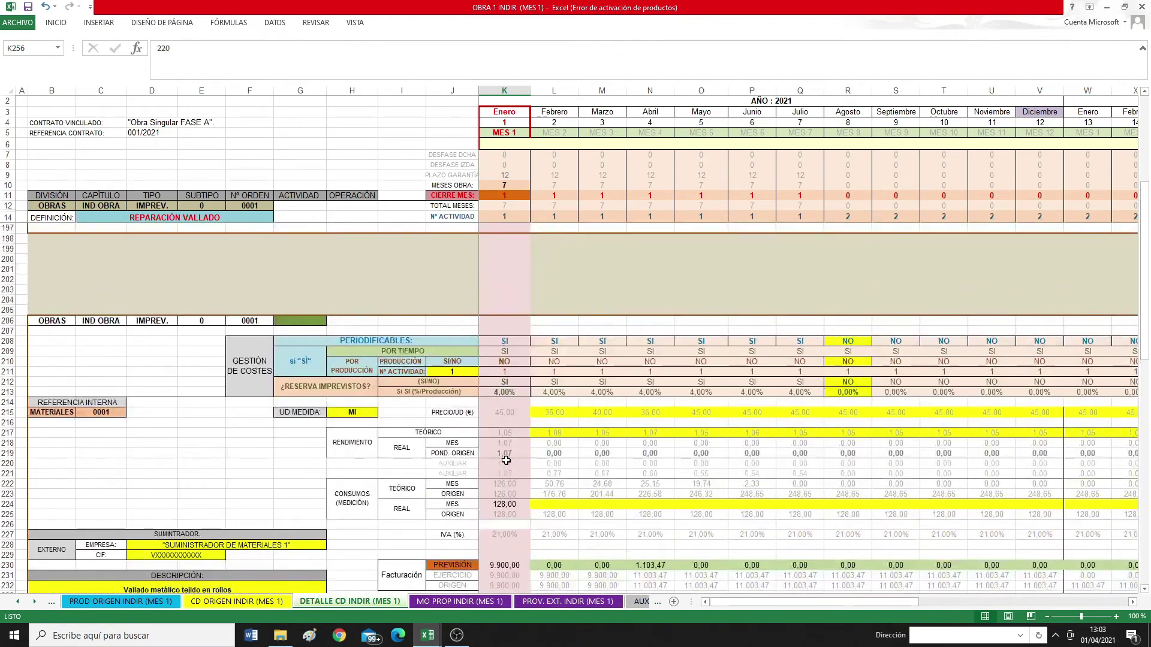
{"action": "left_click", "coordinate": [511, 504]}
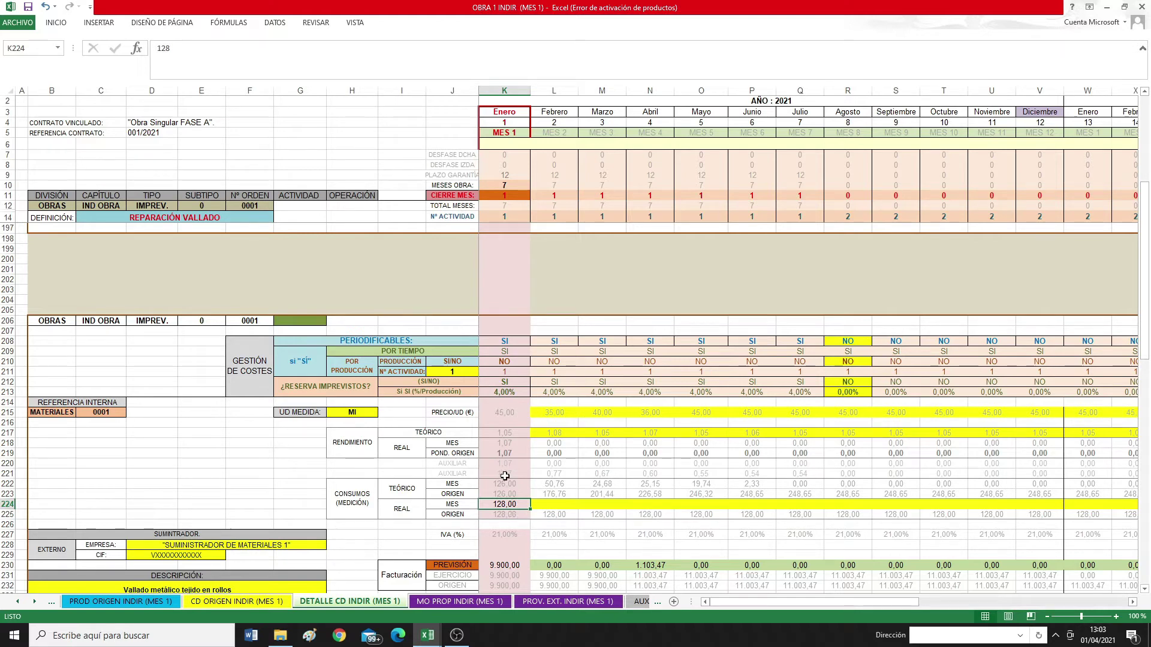
{"action": "left_click", "coordinate": [510, 432]}
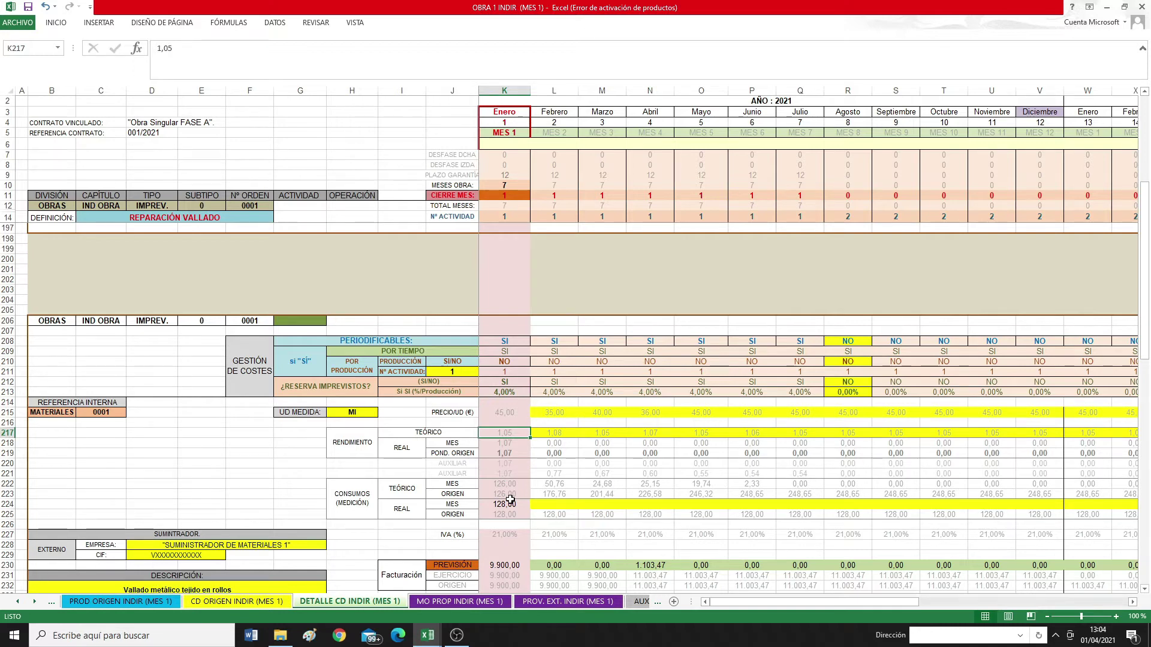
{"action": "left_click", "coordinate": [517, 455]}
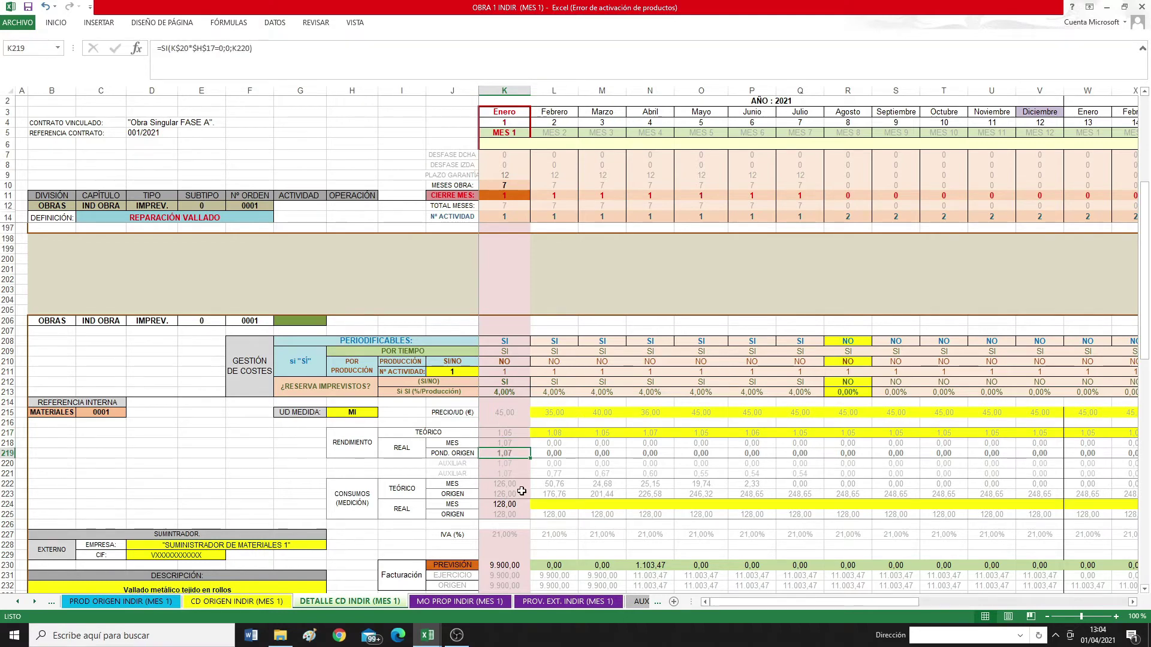
{"action": "scroll", "coordinate": [521, 490], "scroll_direction": "down", "scroll_amount": 4}
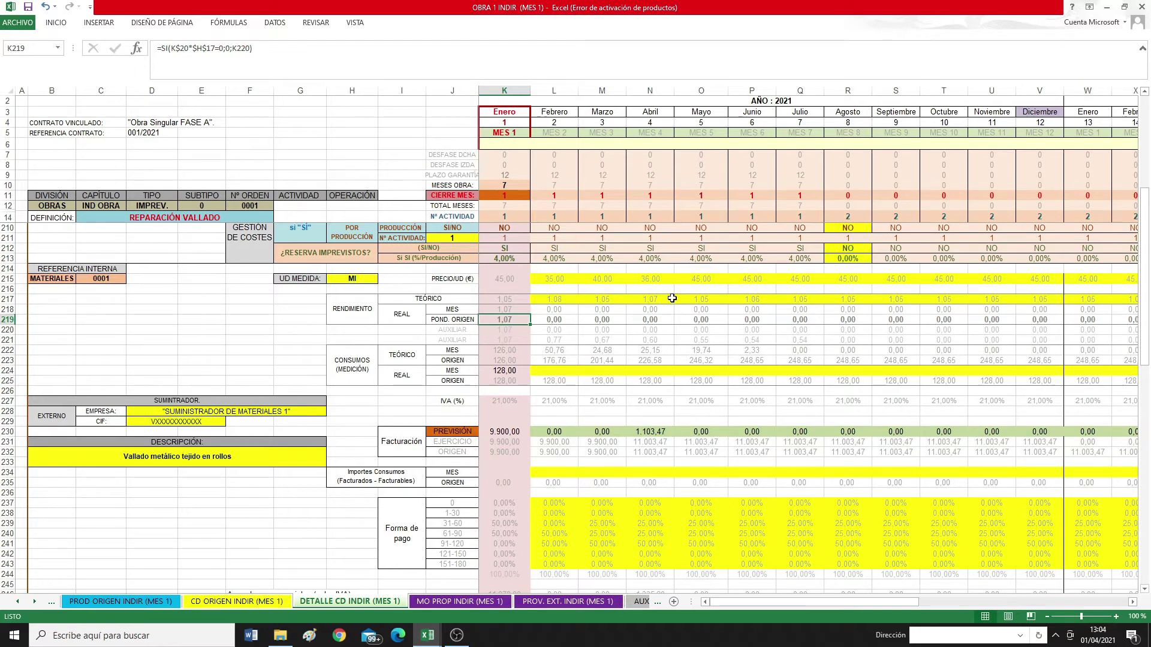
Review the whole Enero column and recheck the TEÓRICO and POND. ORIGEN yields of MATERIALES 0001.
{"action": "left_click", "coordinate": [511, 88]}
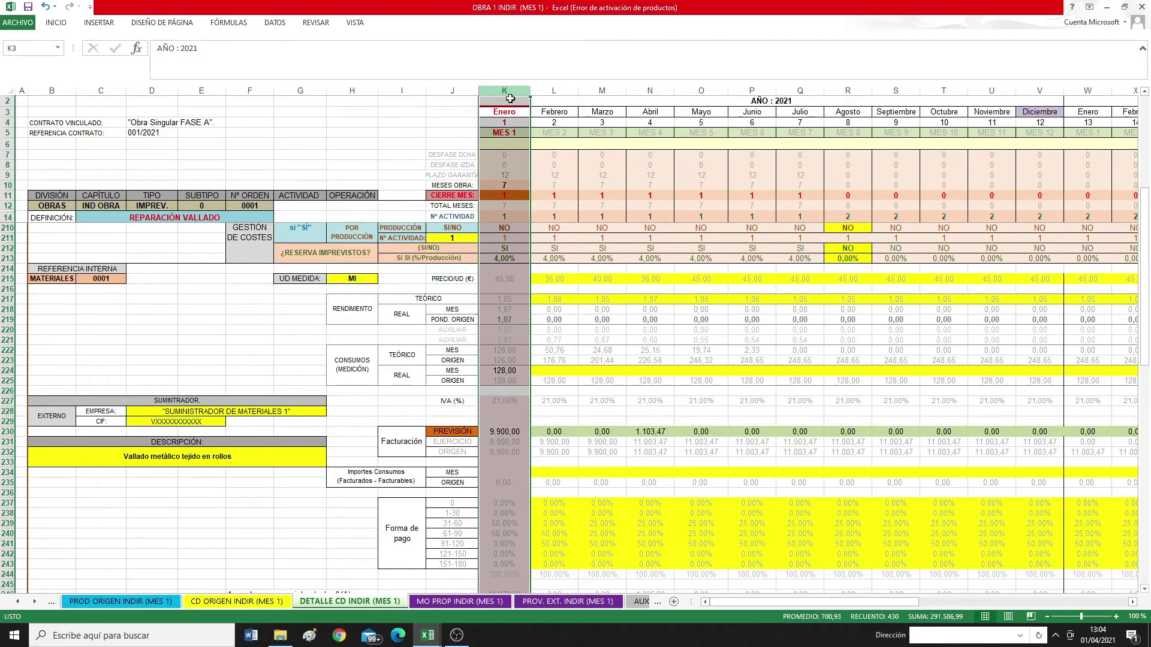
{"action": "left_click", "coordinate": [510, 324]}
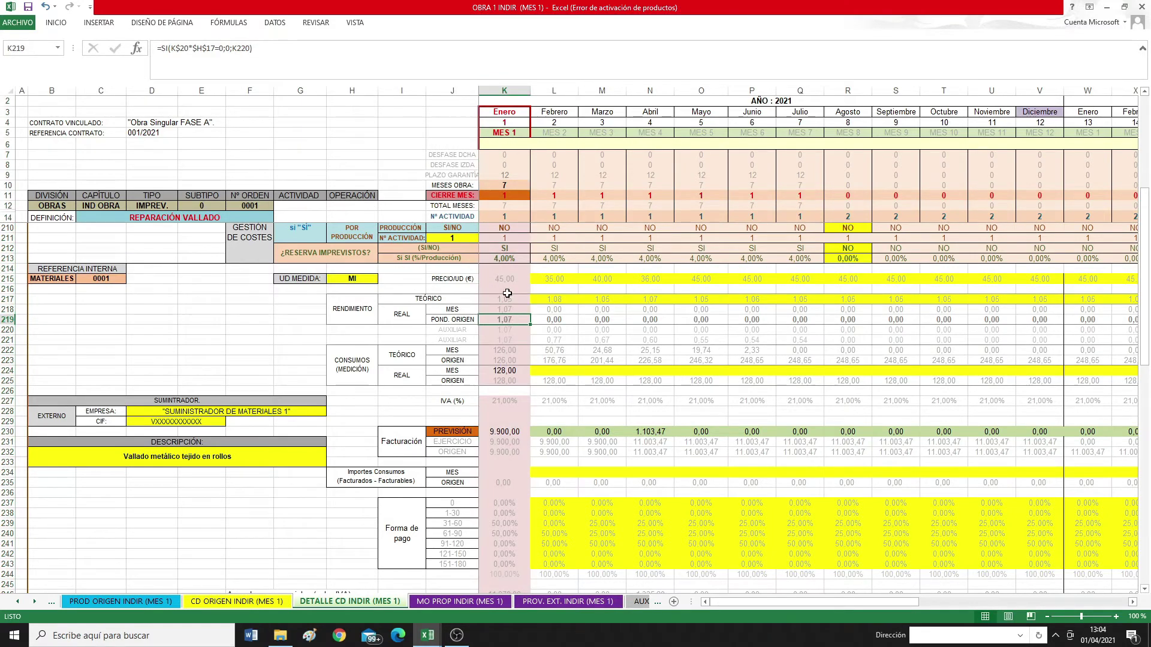
{"action": "left_click", "coordinate": [505, 298]}
{"action": "left_click", "coordinate": [508, 320]}
Look over the payment and warehouse blocks of MATERIALES 0001 and examine its Inc/Dis Saldo Deudores-Acreed. Mes row.
{"action": "scroll", "coordinate": [601, 379], "scroll_direction": "down", "scroll_amount": 13}
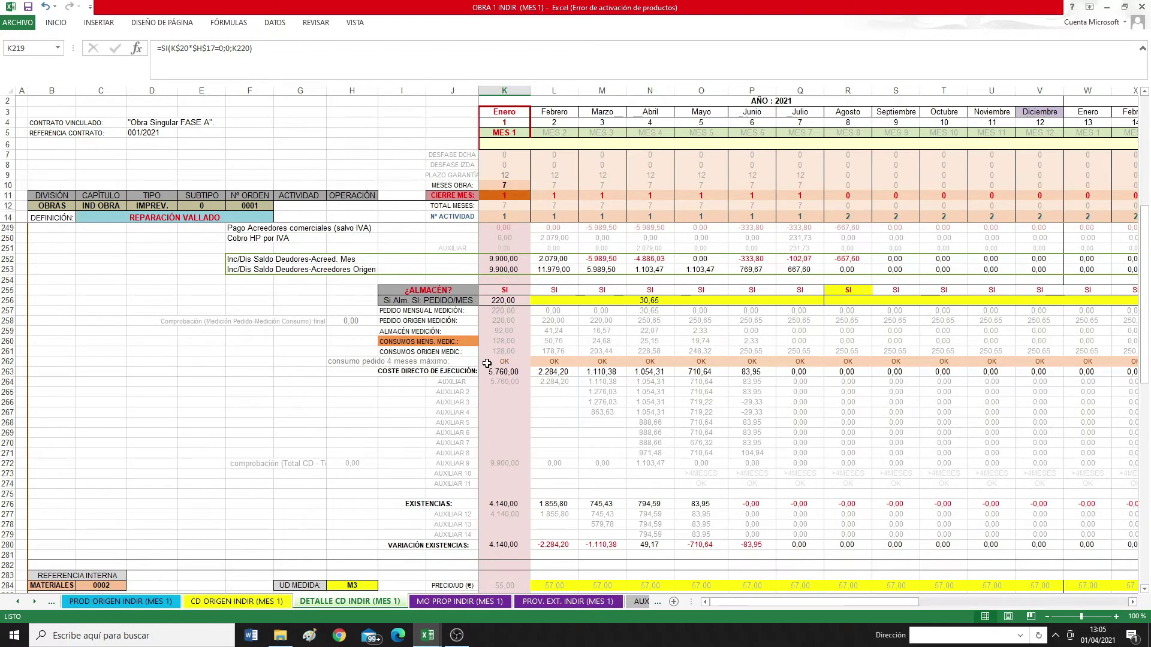
{"action": "scroll", "coordinate": [486, 363], "scroll_direction": "up", "scroll_amount": 9}
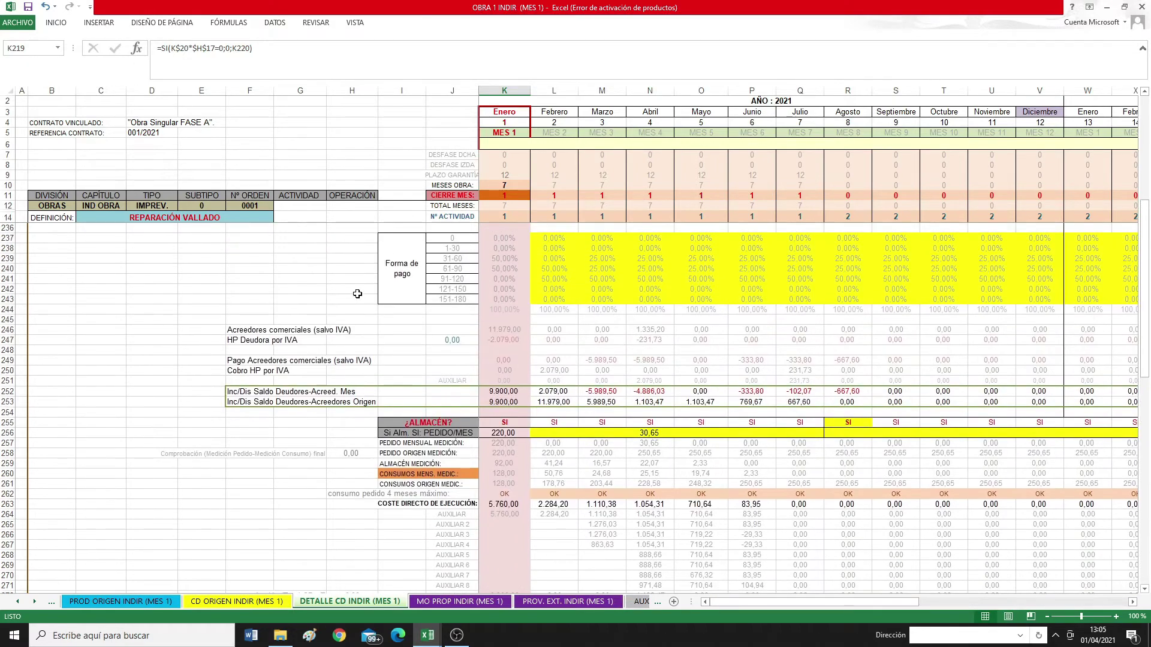
{"action": "scroll", "coordinate": [179, 366], "scroll_direction": "down", "scroll_amount": 4}
{"action": "scroll", "coordinate": [176, 377], "scroll_direction": "down", "scroll_amount": 4}
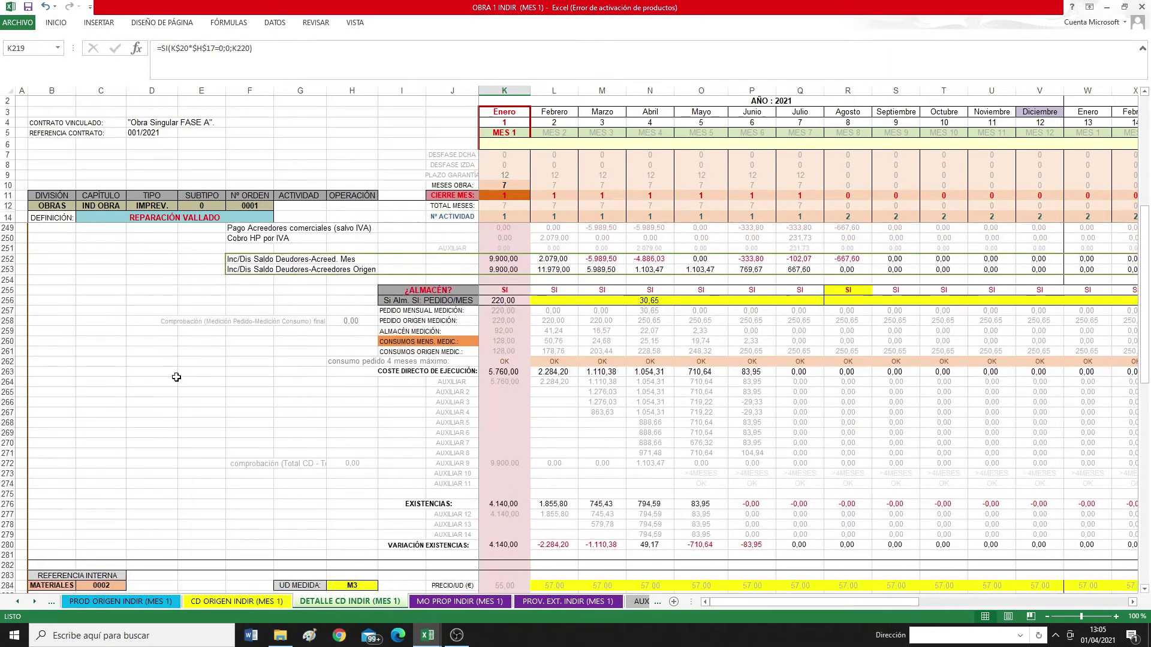
{"action": "scroll", "coordinate": [319, 374], "scroll_direction": "up", "scroll_amount": 4}
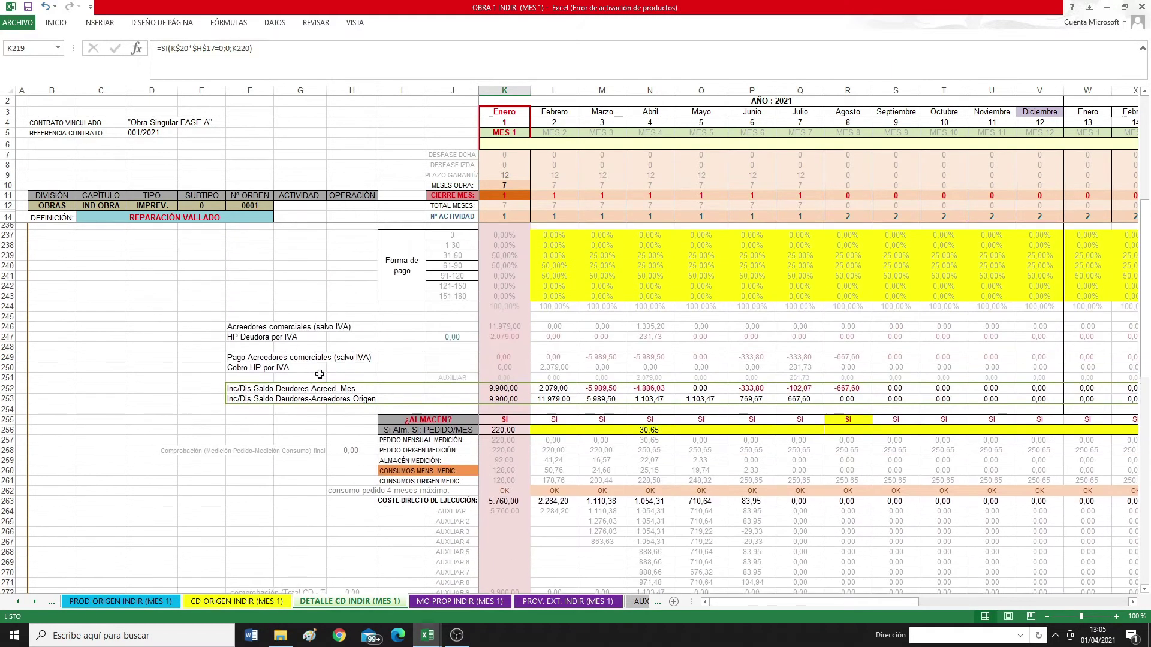
{"action": "left_click", "coordinate": [4, 391]}
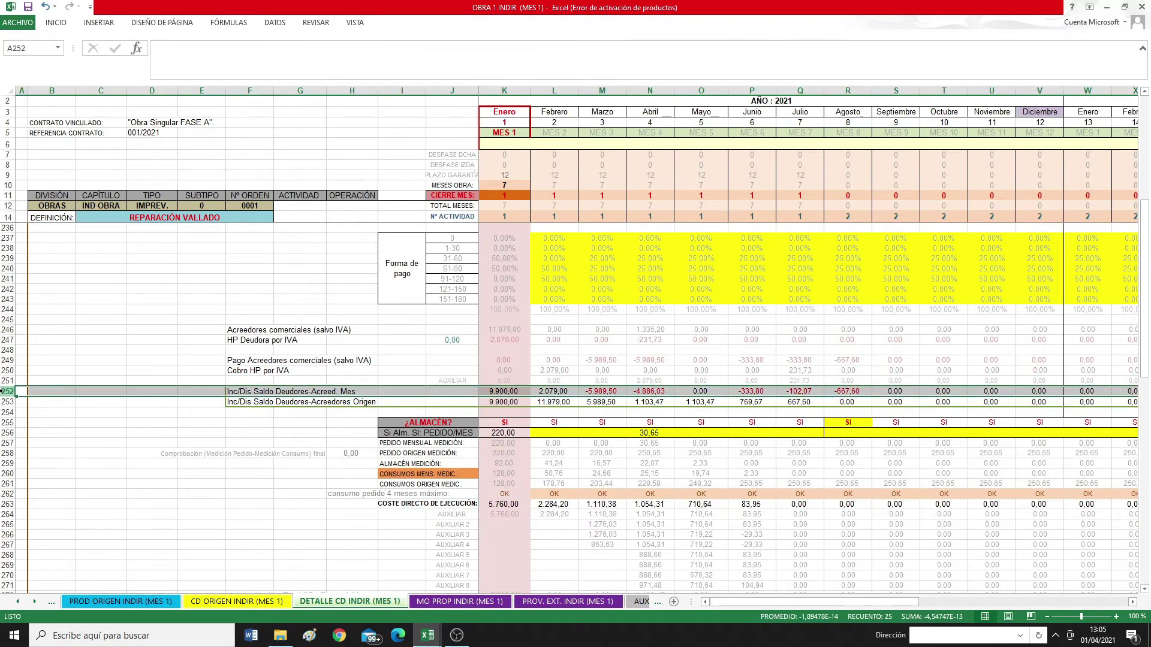
Examine the COSTE DIRECTO DE EJECUCIÓN row of MATERIALES 0001 and inspect its Enero formula.
{"action": "scroll", "coordinate": [4, 391], "scroll_direction": "down", "scroll_amount": 4}
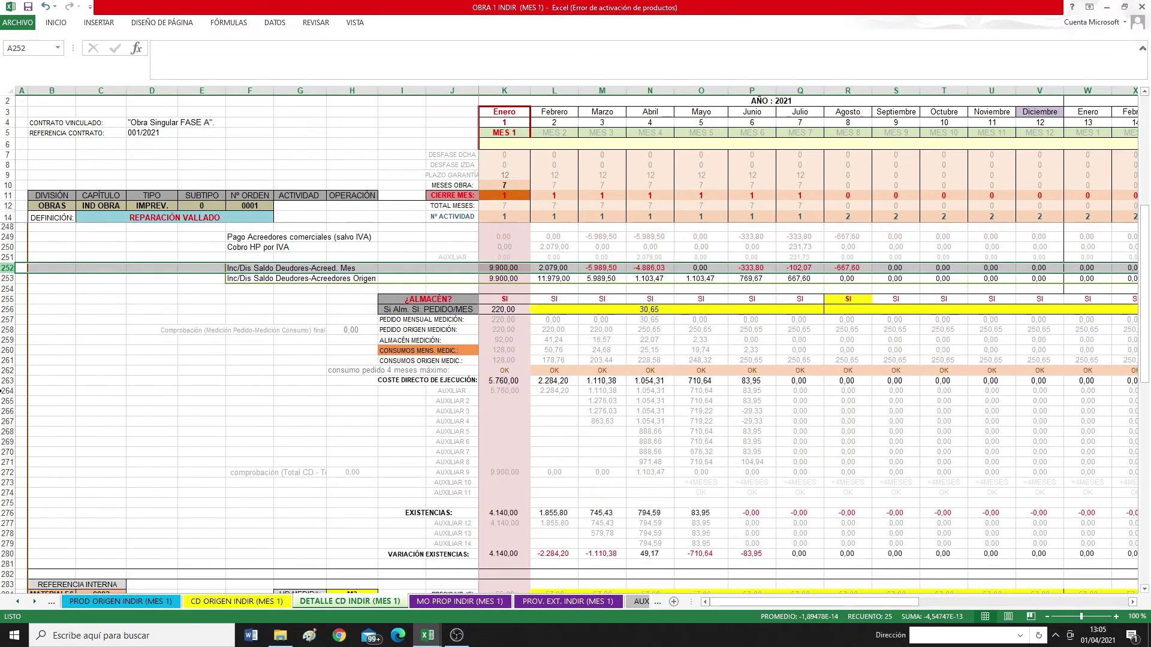
{"action": "left_click", "coordinate": [3, 372]}
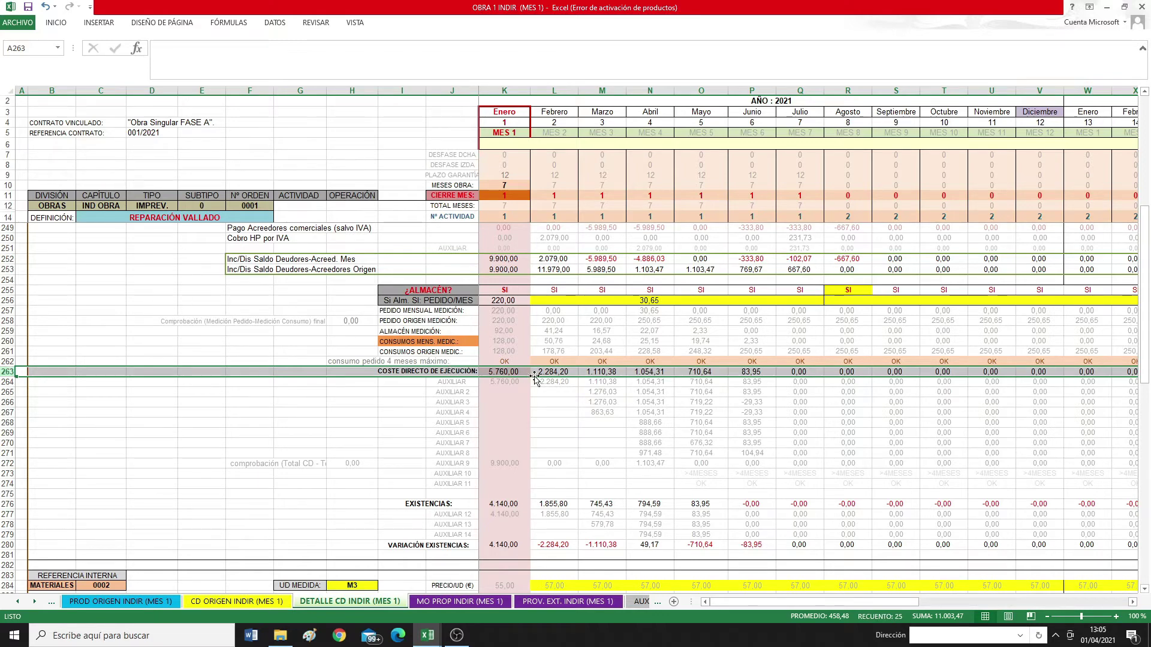
{"action": "left_click", "coordinate": [513, 372]}
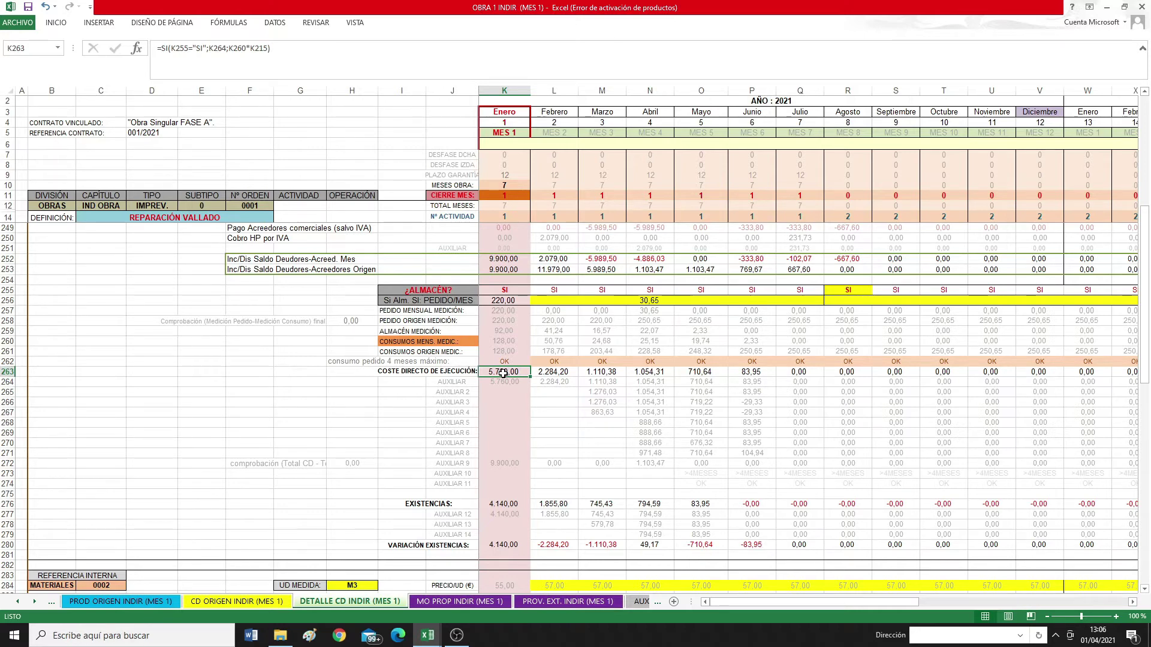
Review the COSTE DIRECTO figures from Enero to Junio in the GLOBAL INFOCIFRAS summary of REPARACIÓN VALLADO.
{"action": "scroll", "coordinate": [503, 373], "scroll_direction": "down", "scroll_amount": 15}
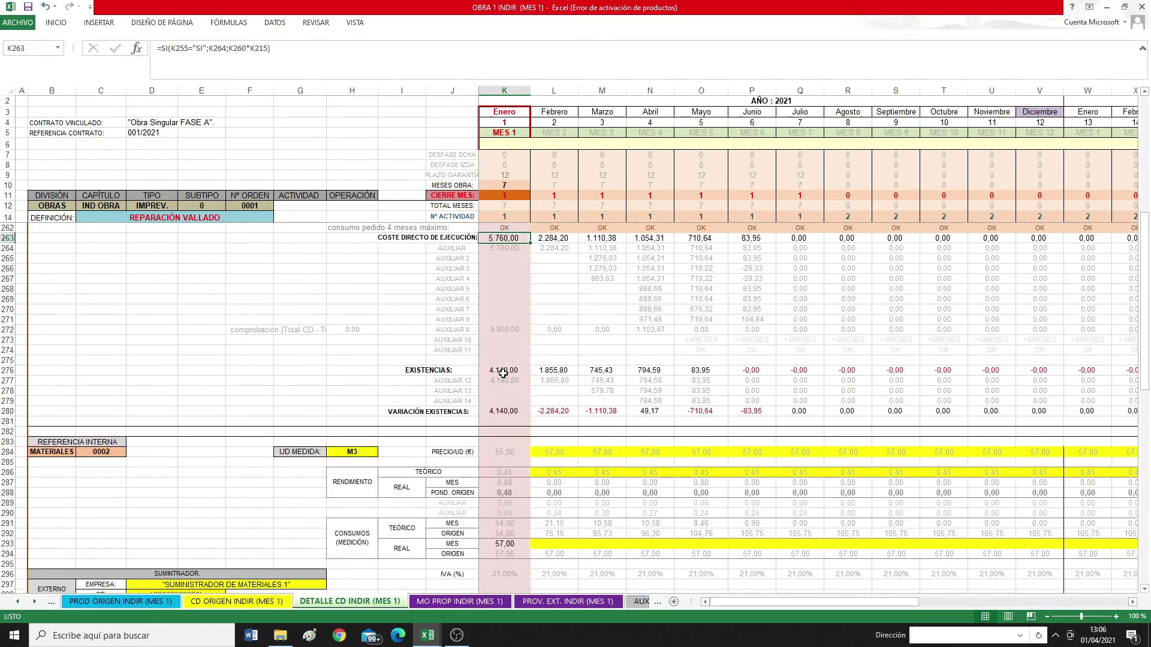
{"action": "scroll", "coordinate": [503, 372], "scroll_direction": "down", "scroll_amount": 20}
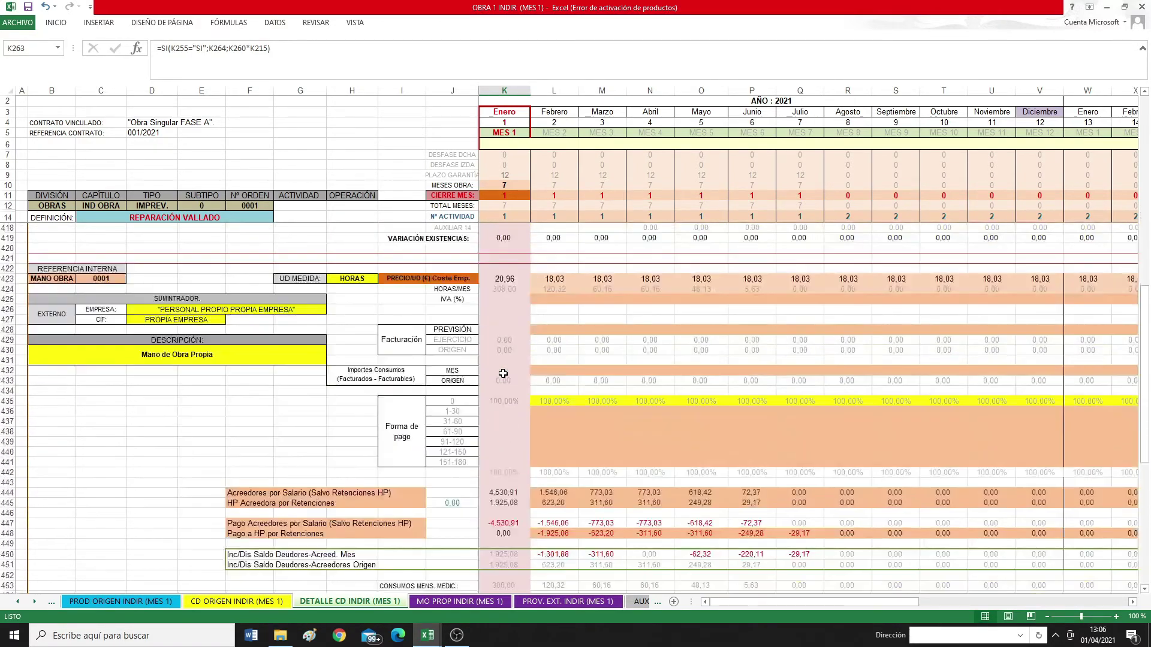
{"action": "scroll", "coordinate": [503, 373], "scroll_direction": "down", "scroll_amount": 20}
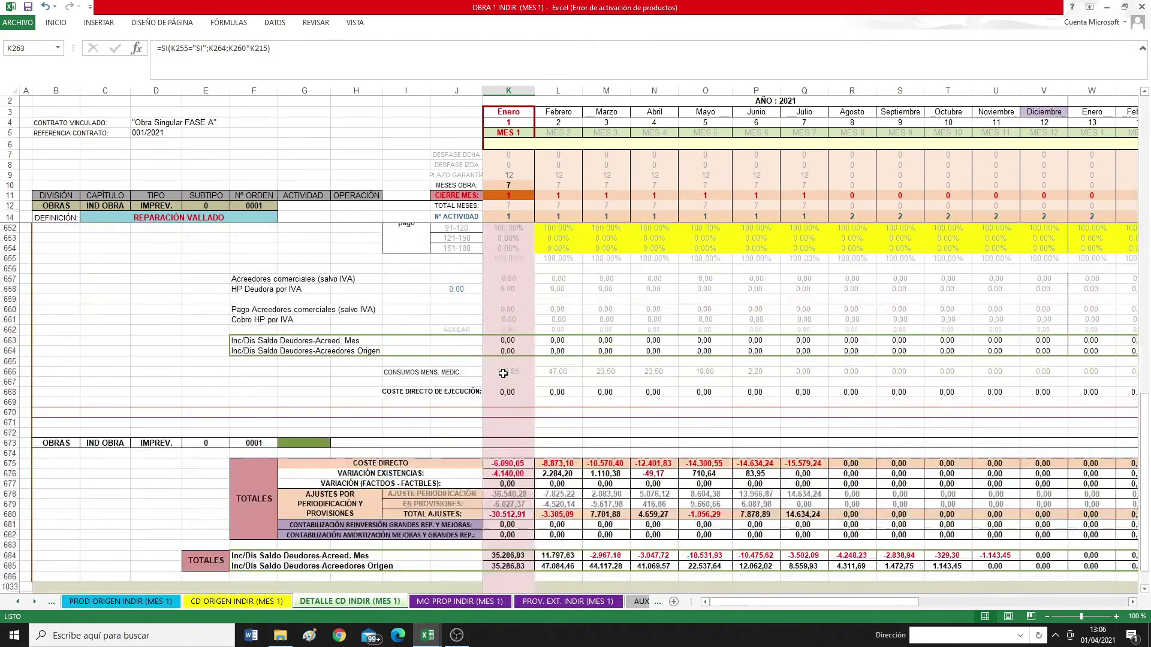
{"action": "scroll", "coordinate": [503, 373], "scroll_direction": "up", "scroll_amount": 9}
{"action": "scroll", "coordinate": [503, 373], "scroll_direction": "down", "scroll_amount": 12}
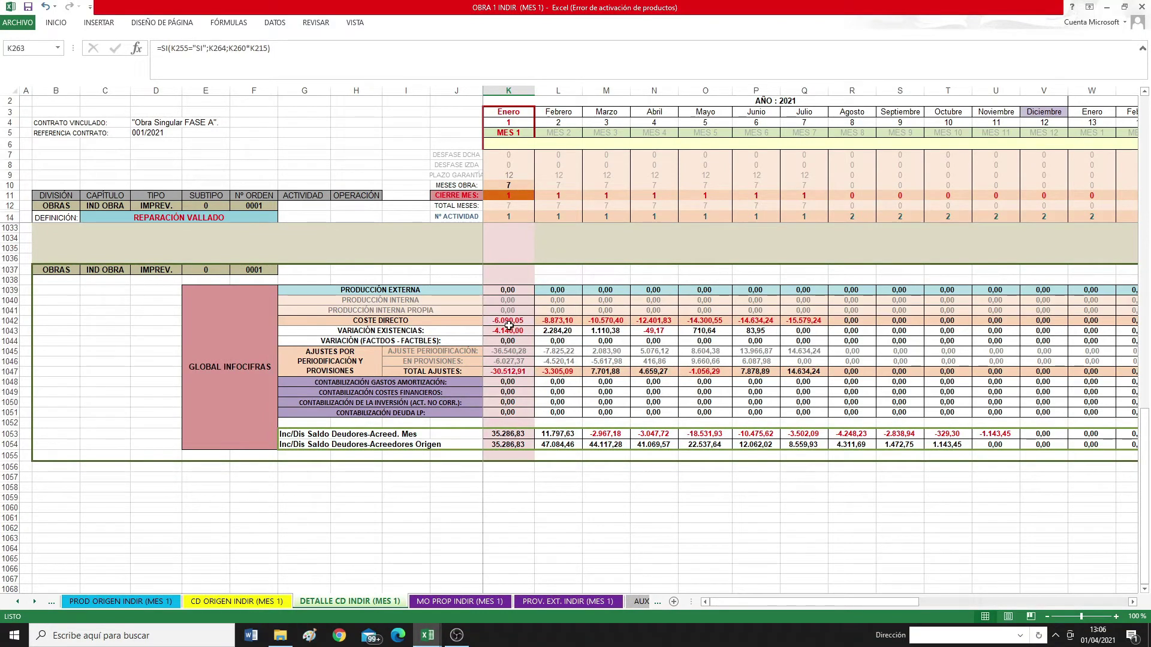
{"action": "left_click", "coordinate": [508, 321]}
{"action": "left_click", "coordinate": [558, 321]}
{"action": "left_click", "coordinate": [605, 321]}
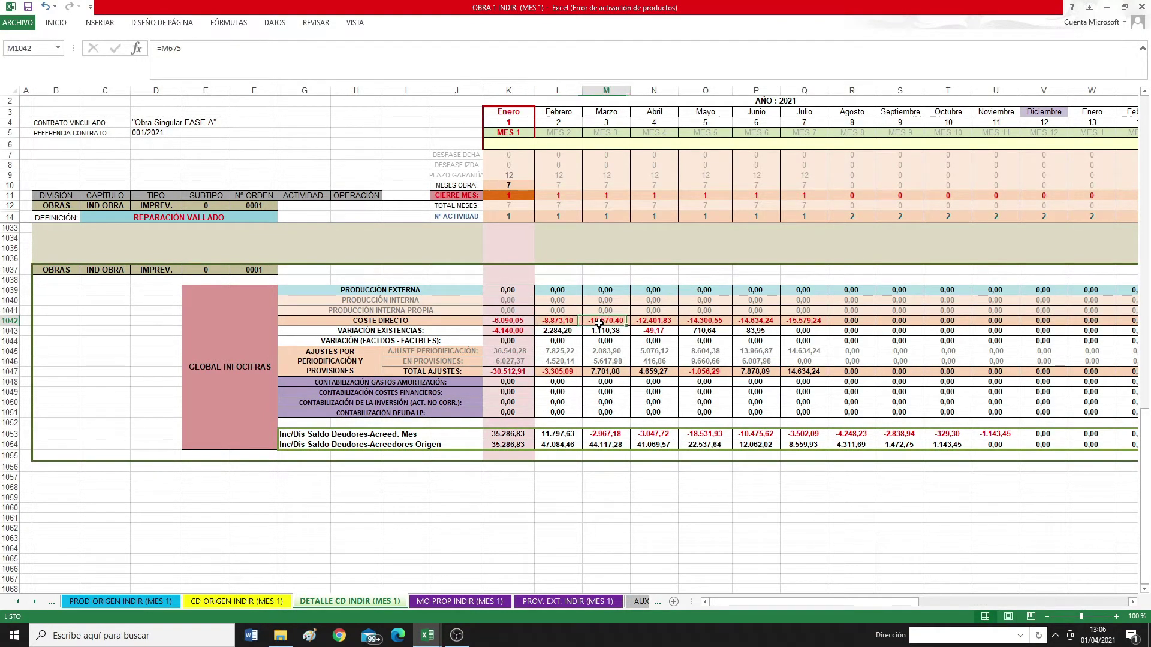
{"action": "left_click", "coordinate": [644, 321]}
{"action": "left_click", "coordinate": [695, 321]}
{"action": "left_click", "coordinate": [749, 321]}
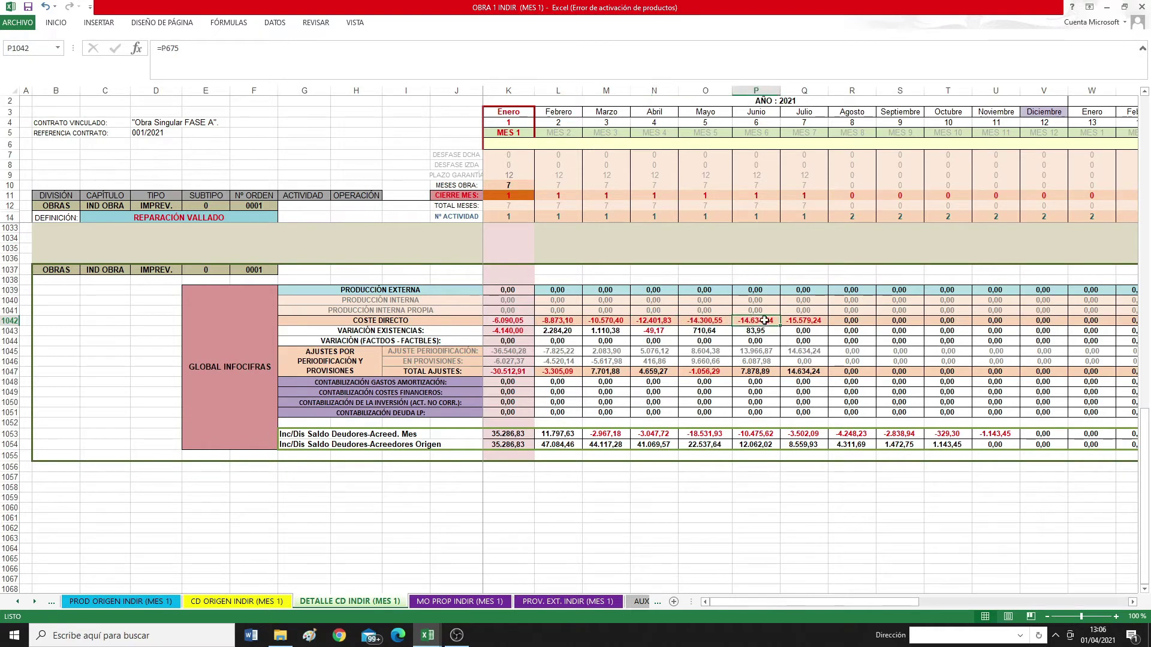
Inspect the monthly COSTE DIRECTO cells from Enero to Julio in the GLOBAL INFOCIFRAS block.
{"action": "left_click", "coordinate": [803, 322]}
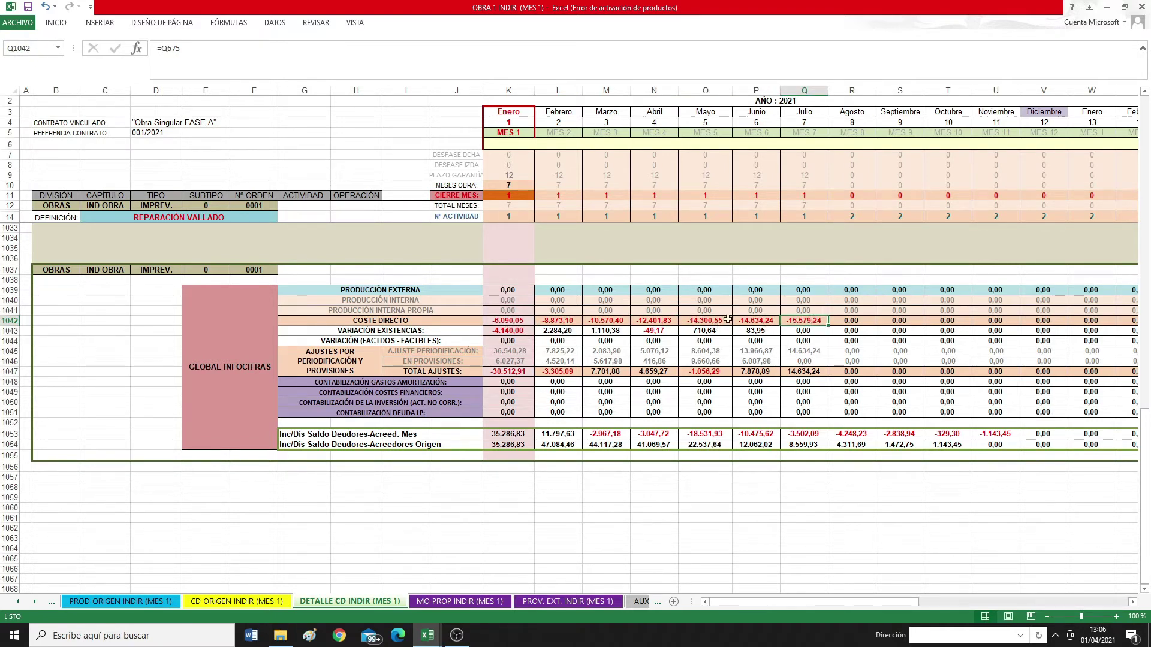
{"action": "left_click_drag", "start_coordinate": [495, 323], "coordinate": [795, 320]}
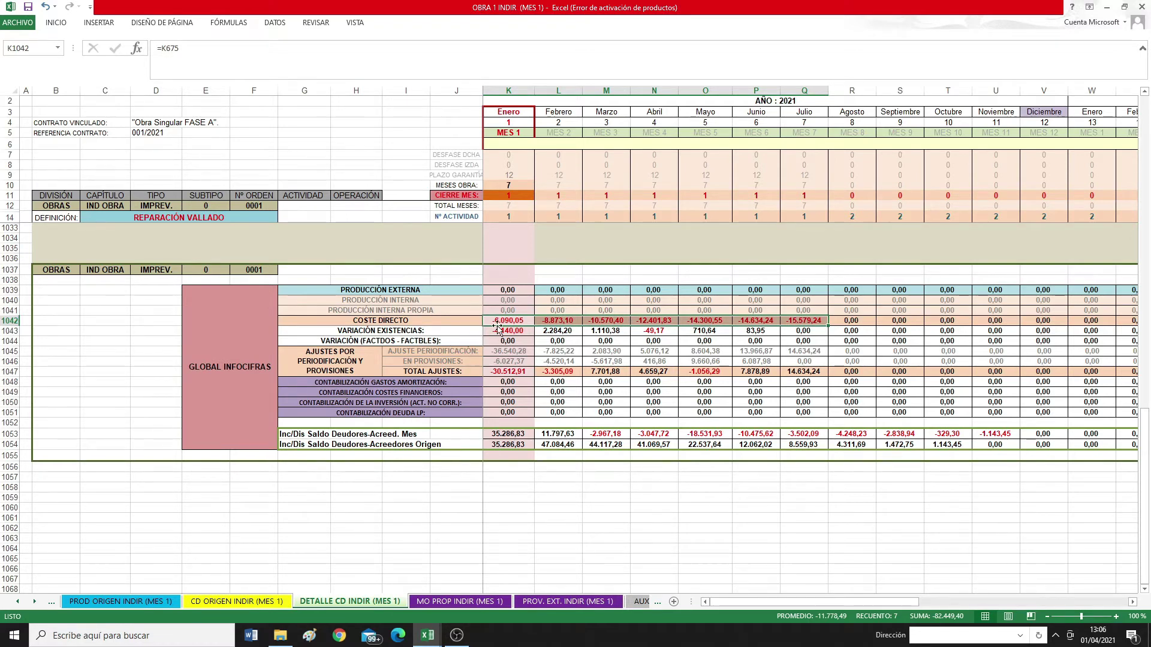
{"action": "left_click", "coordinate": [532, 320]}
{"action": "left_click", "coordinate": [565, 321]}
{"action": "left_click", "coordinate": [590, 321]}
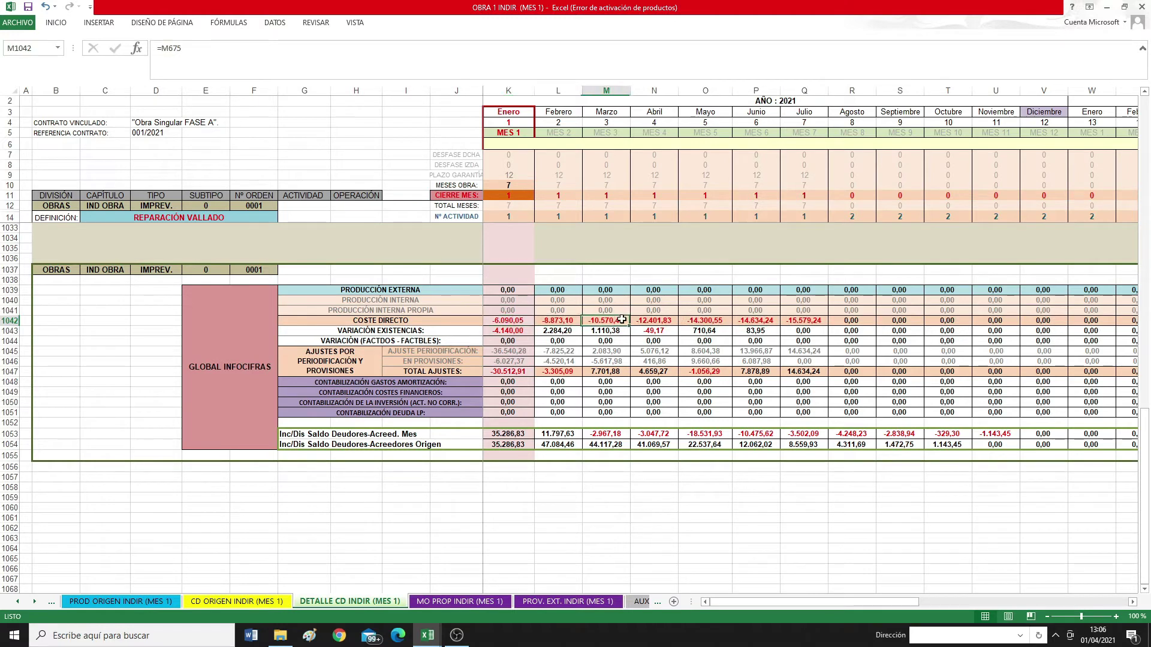
{"action": "left_click", "coordinate": [639, 321]}
{"action": "left_click", "coordinate": [708, 322]}
{"action": "left_click", "coordinate": [753, 321]}
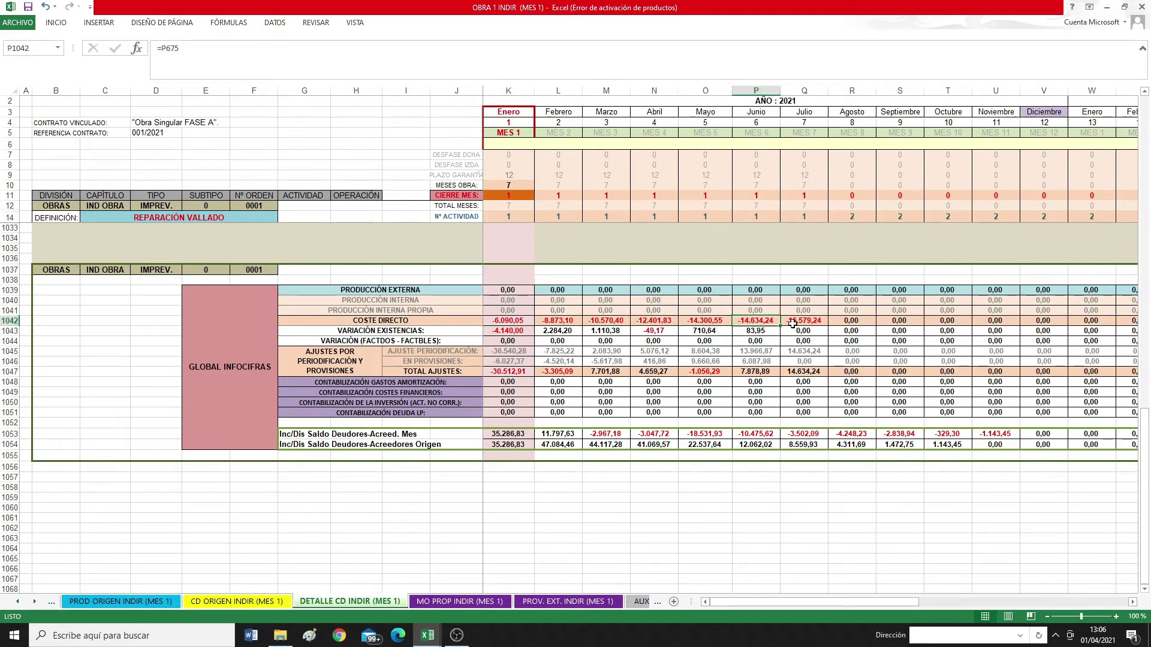
{"action": "left_click", "coordinate": [797, 321]}
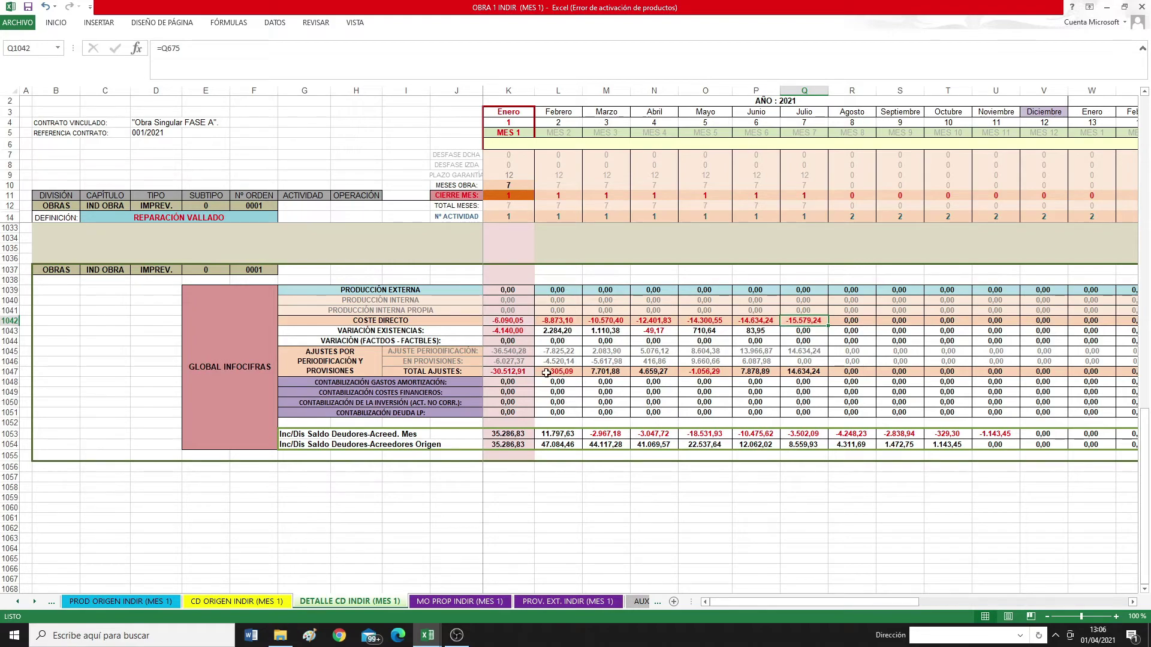
Go back to the MATERIALES 0001 block and examine its ALMACÉN, direct execution cost, EXISTENCIAS and VARIACIÓN EXISTENCIAS rows.
{"action": "scroll", "coordinate": [546, 372], "scroll_direction": "up", "scroll_amount": 9}
{"action": "scroll", "coordinate": [546, 373], "scroll_direction": "up", "scroll_amount": 20}
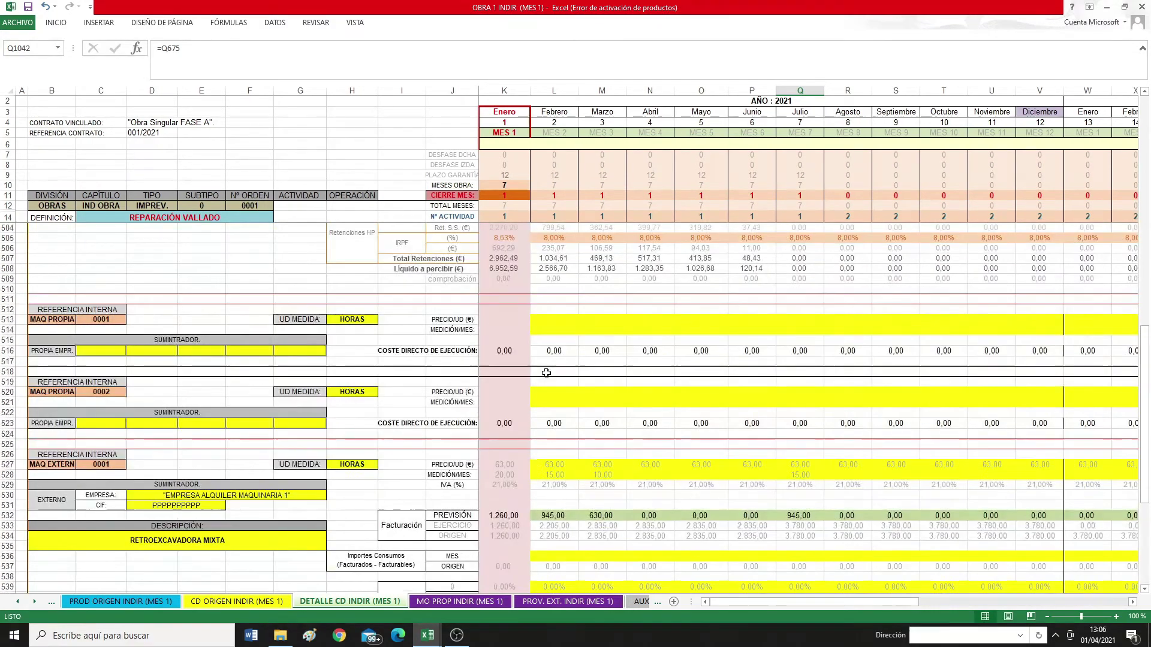
{"action": "scroll", "coordinate": [546, 373], "scroll_direction": "up", "scroll_amount": 20}
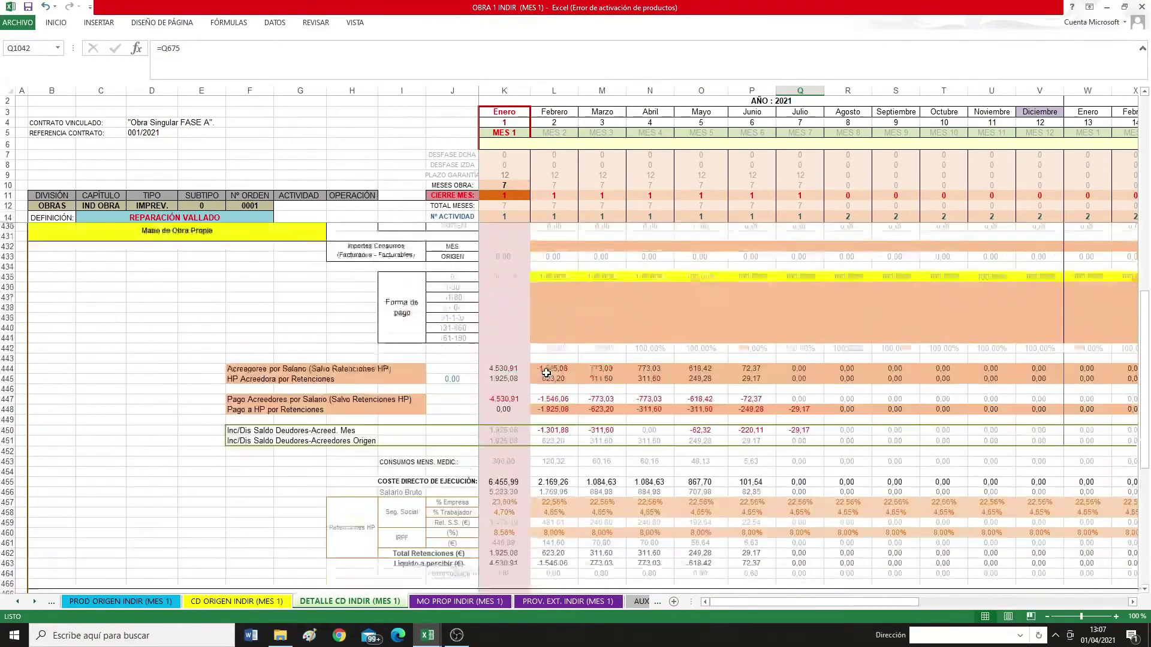
{"action": "scroll", "coordinate": [546, 373], "scroll_direction": "up", "scroll_amount": 4}
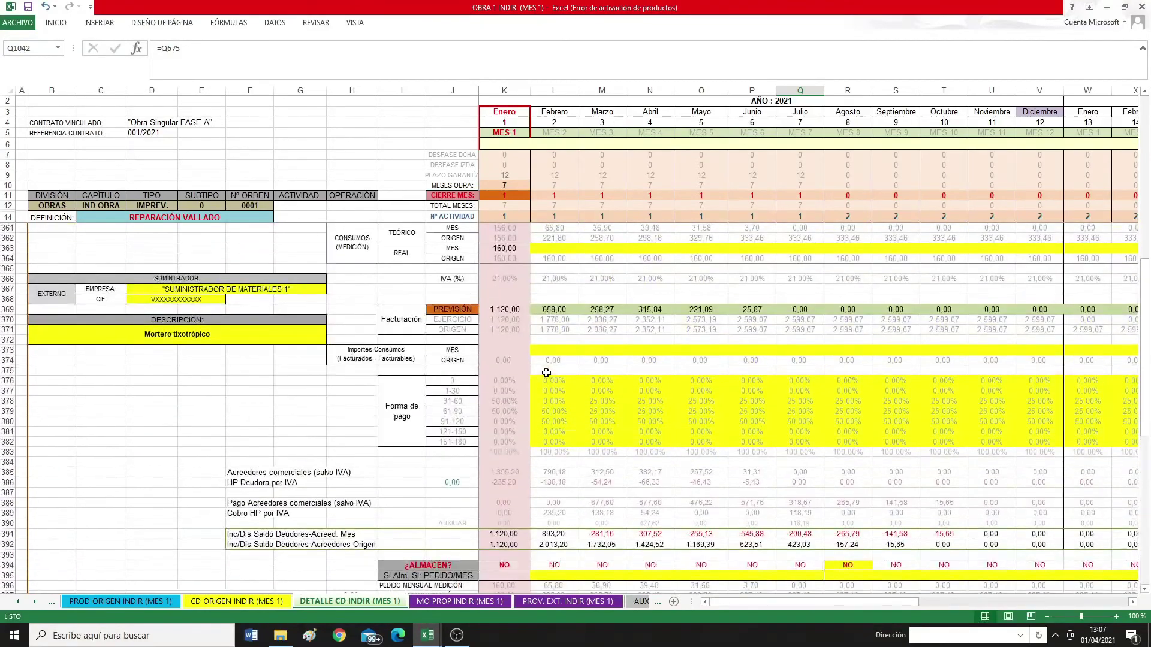
{"action": "scroll", "coordinate": [546, 372], "scroll_direction": "up", "scroll_amount": 20}
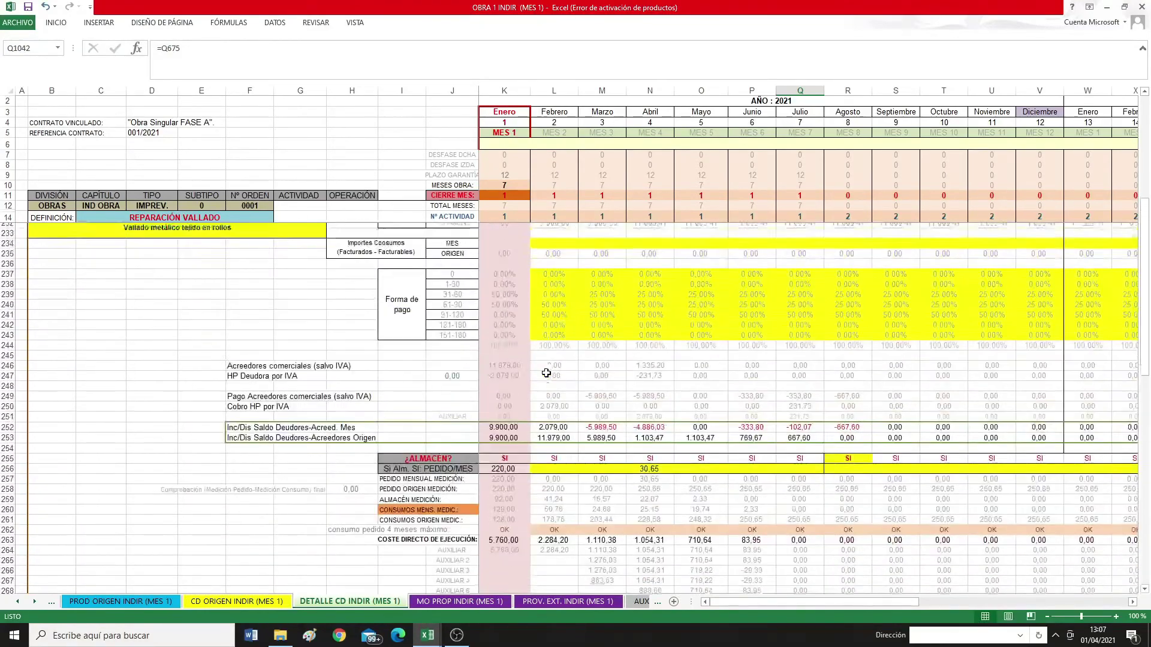
{"action": "scroll", "coordinate": [546, 373], "scroll_direction": "up", "scroll_amount": 9}
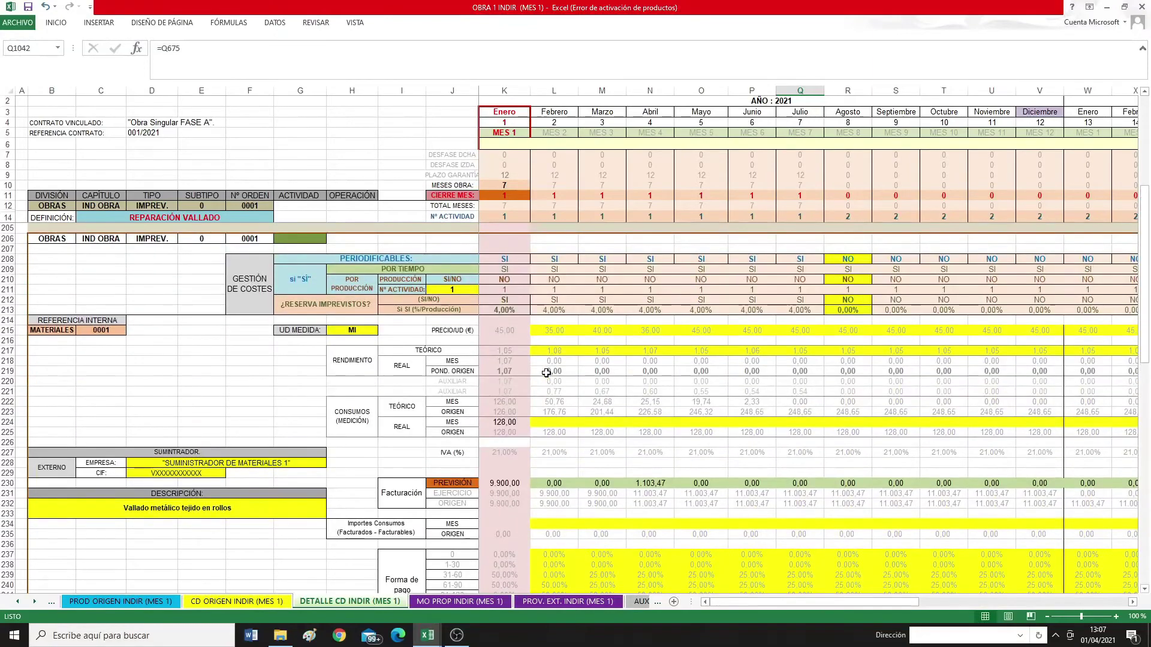
{"action": "scroll", "coordinate": [546, 373], "scroll_direction": "down", "scroll_amount": 13}
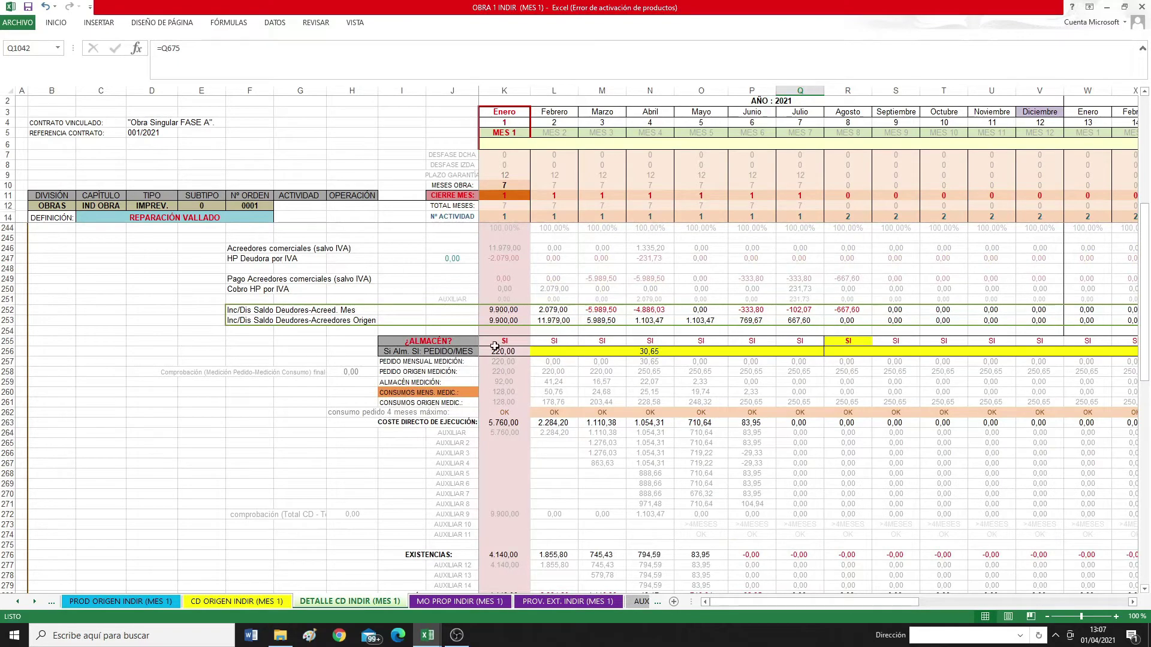
{"action": "scroll", "coordinate": [501, 350], "scroll_direction": "down", "scroll_amount": 4}
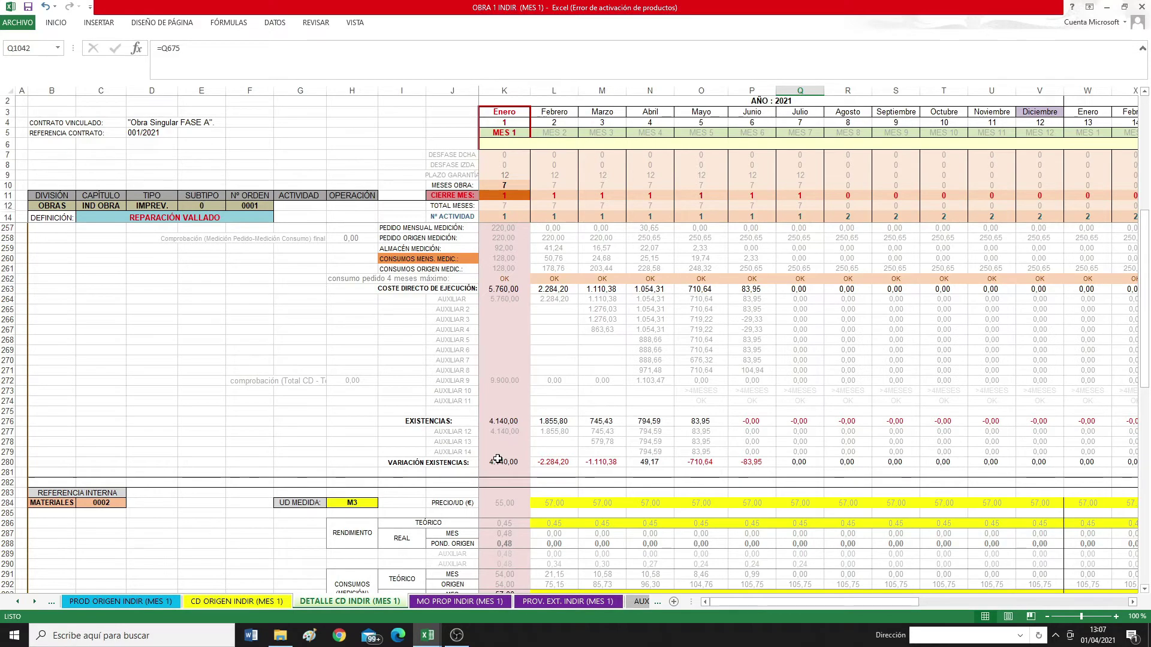
Compare January's theoretical and real RENDIMIENTO and CONSUMOS cells for MATERIALES 0002, Hormigón de limpieza H-20.
{"action": "scroll", "coordinate": [498, 458], "scroll_direction": "down", "scroll_amount": 8}
{"action": "scroll", "coordinate": [497, 459], "scroll_direction": "down", "scroll_amount": 5}
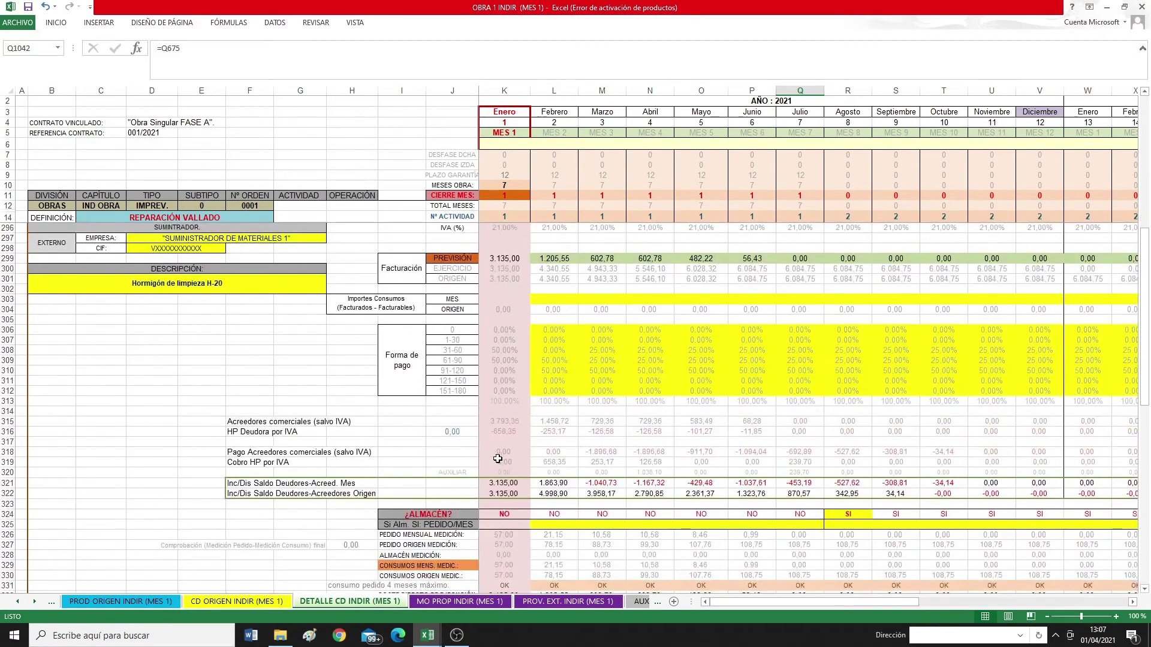
{"action": "scroll", "coordinate": [497, 458], "scroll_direction": "up", "scroll_amount": 4}
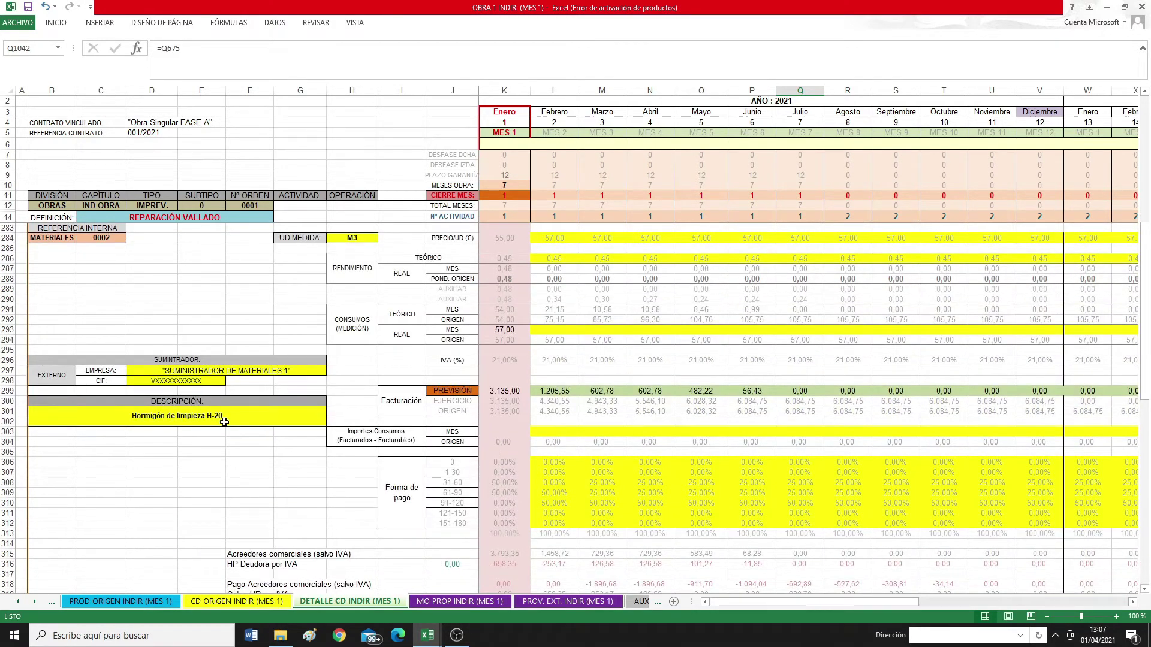
{"action": "scroll", "coordinate": [400, 407], "scroll_direction": "down", "scroll_amount": 5}
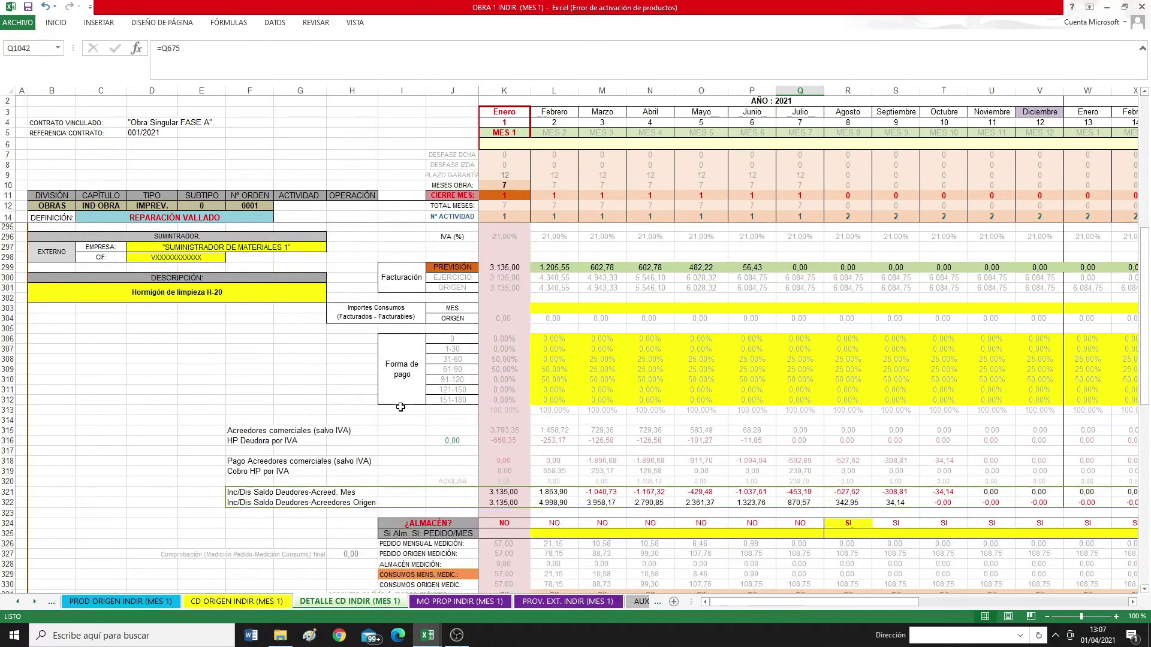
{"action": "scroll", "coordinate": [493, 381], "scroll_direction": "up", "scroll_amount": 9}
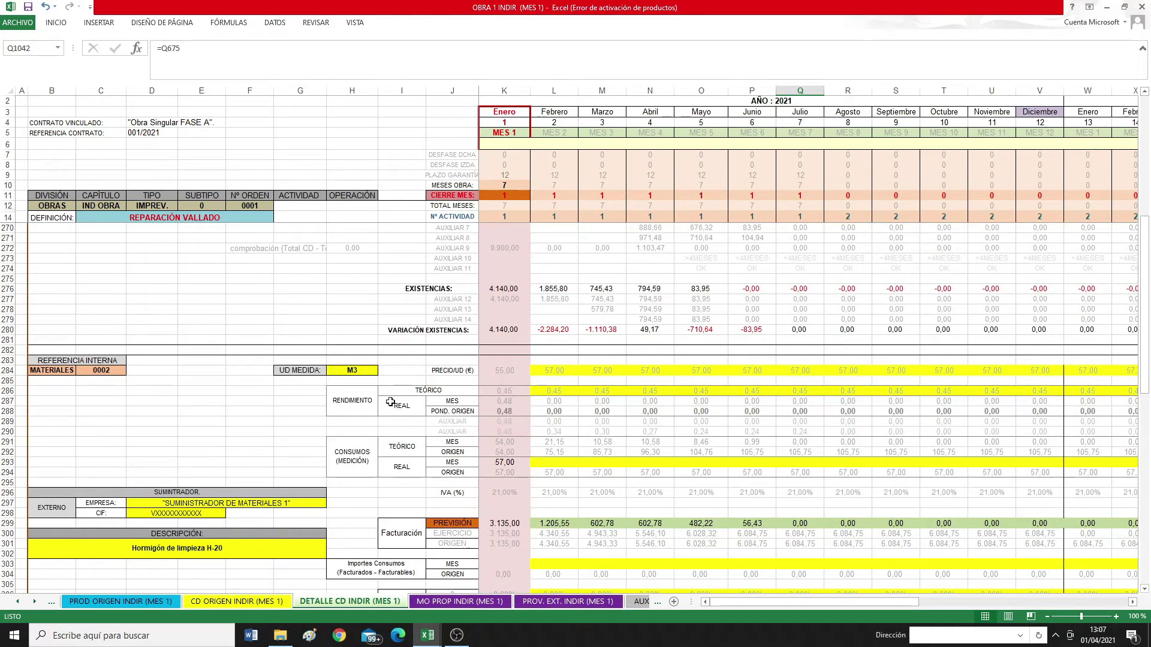
{"action": "left_click", "coordinate": [503, 461]}
{"action": "left_click", "coordinate": [507, 410]}
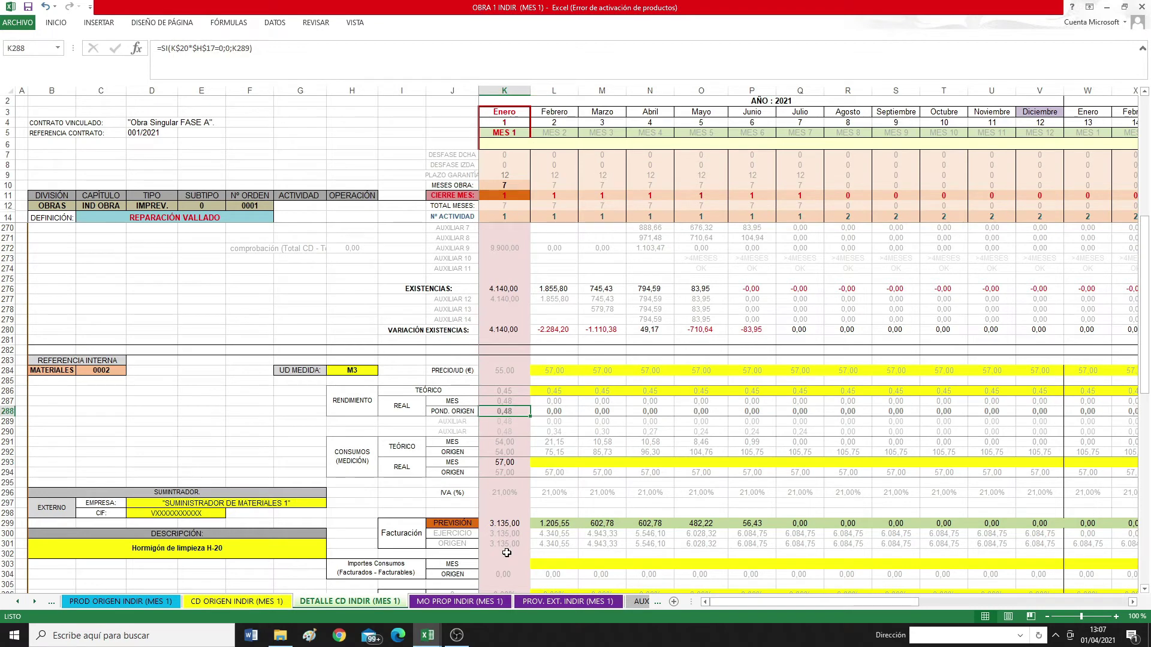
{"action": "left_click", "coordinate": [510, 462]}
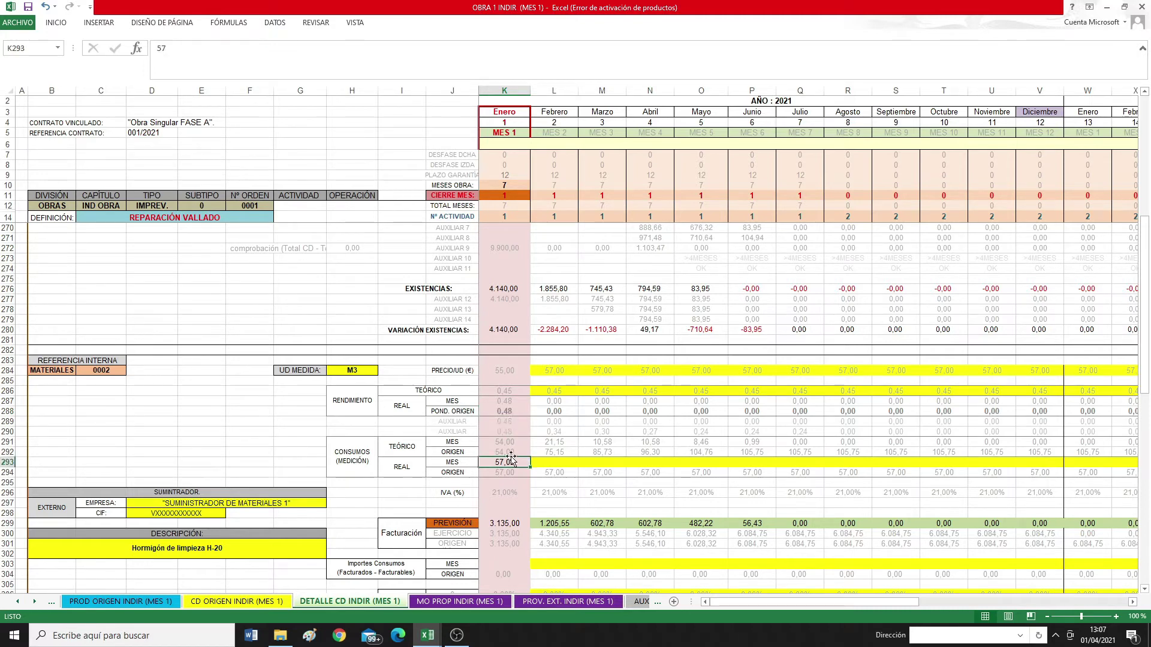
{"action": "left_click", "coordinate": [506, 453]}
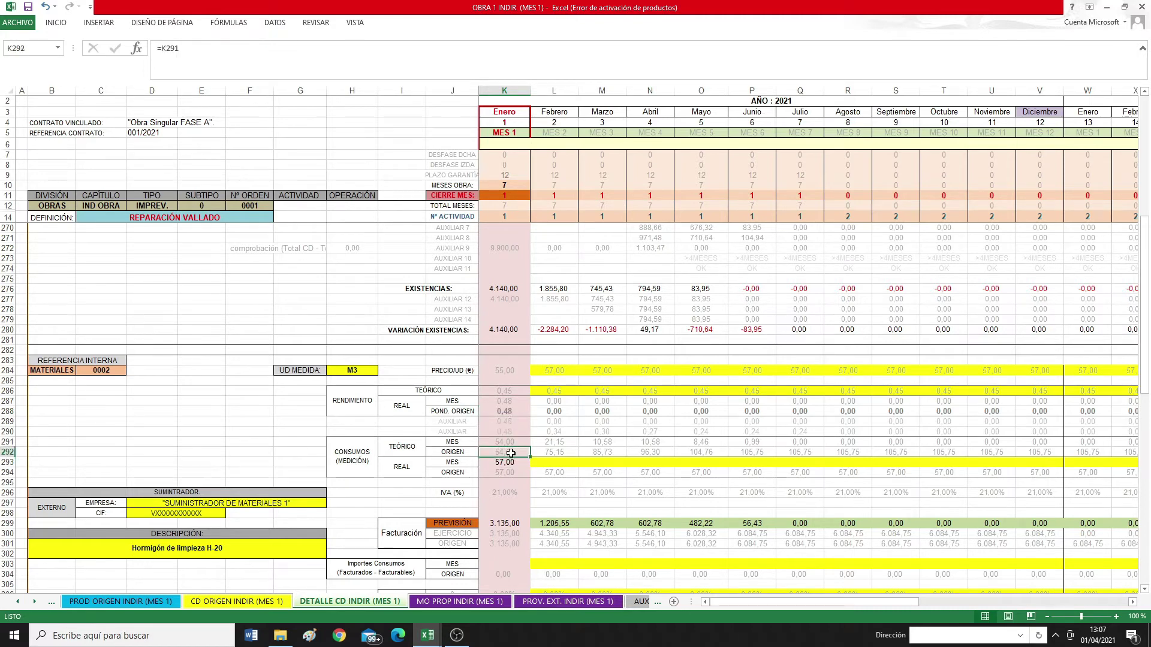
{"action": "left_click", "coordinate": [508, 412]}
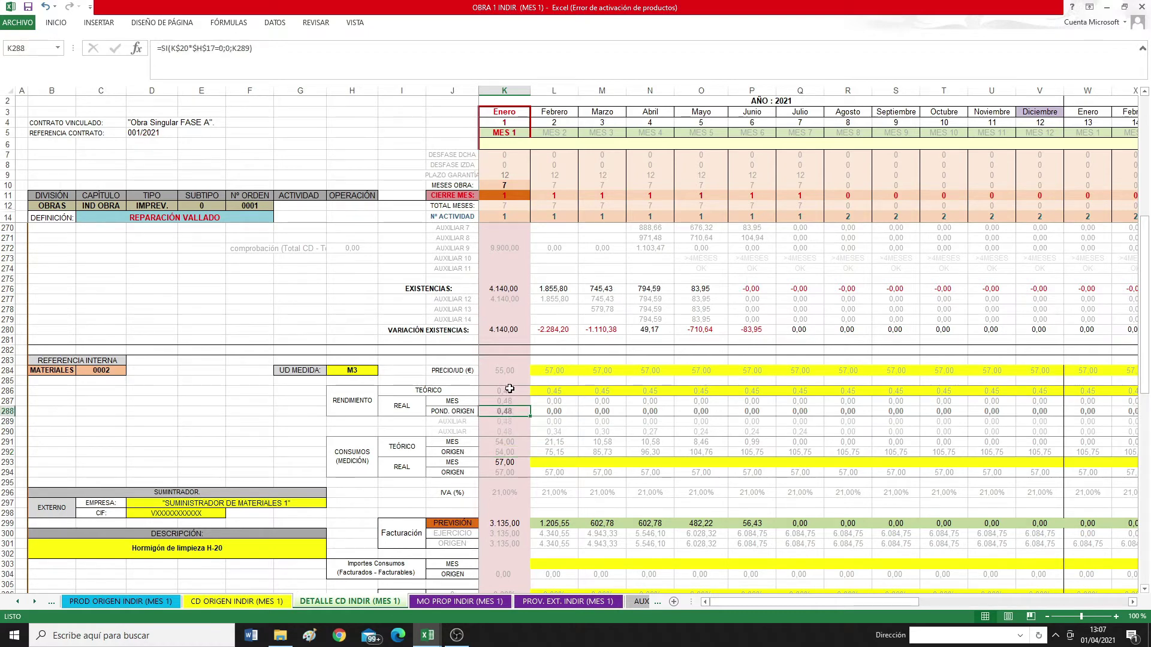
{"action": "left_click", "coordinate": [509, 391]}
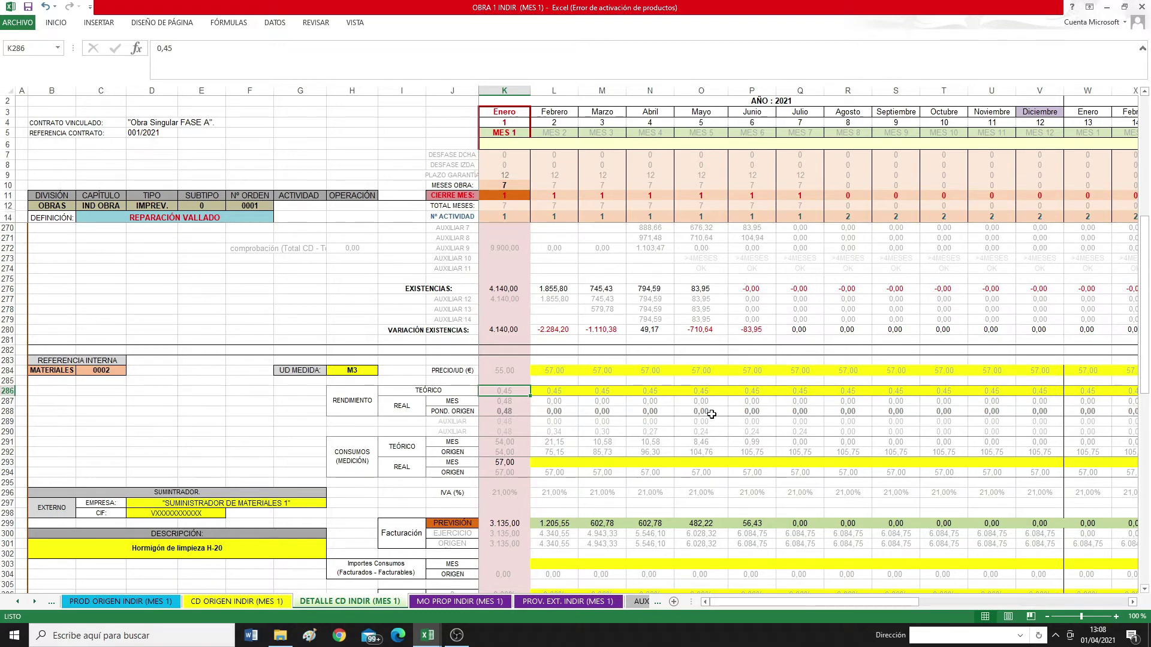
Examine the MATERIALES 0002 billing forecast, payment terms, debtor-creditor balances, ALMACÉN setting, direct execution cost and EXISTENCIAS rows.
{"action": "scroll", "coordinate": [711, 414], "scroll_direction": "down", "scroll_amount": 9}
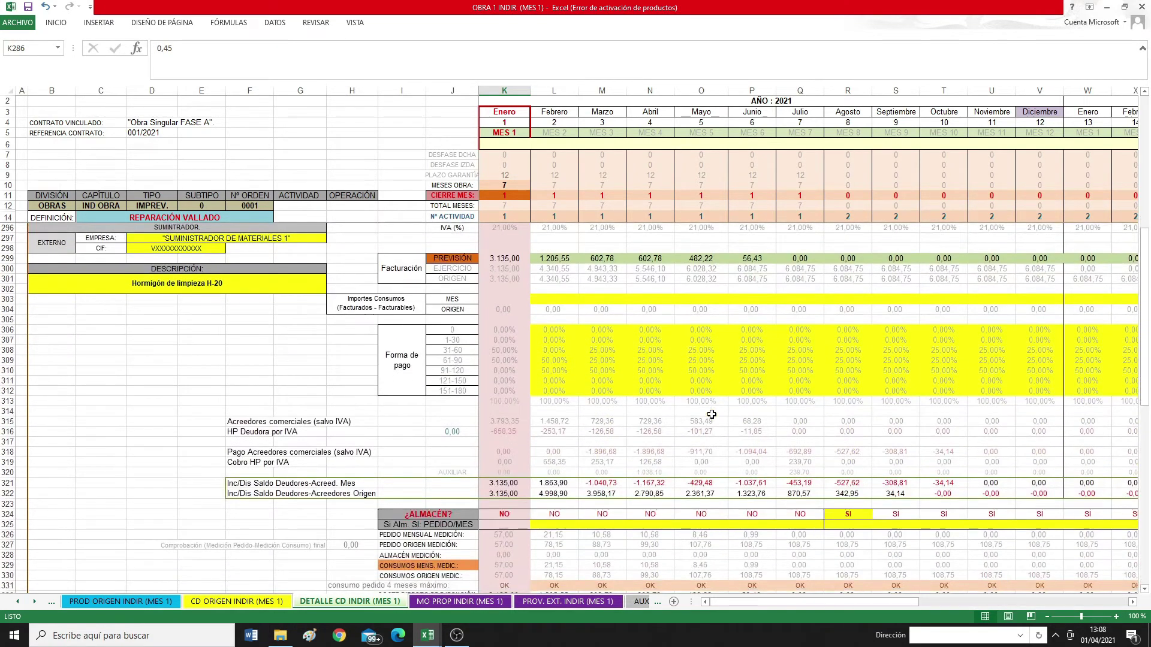
{"action": "scroll", "coordinate": [711, 414], "scroll_direction": "down", "scroll_amount": 4}
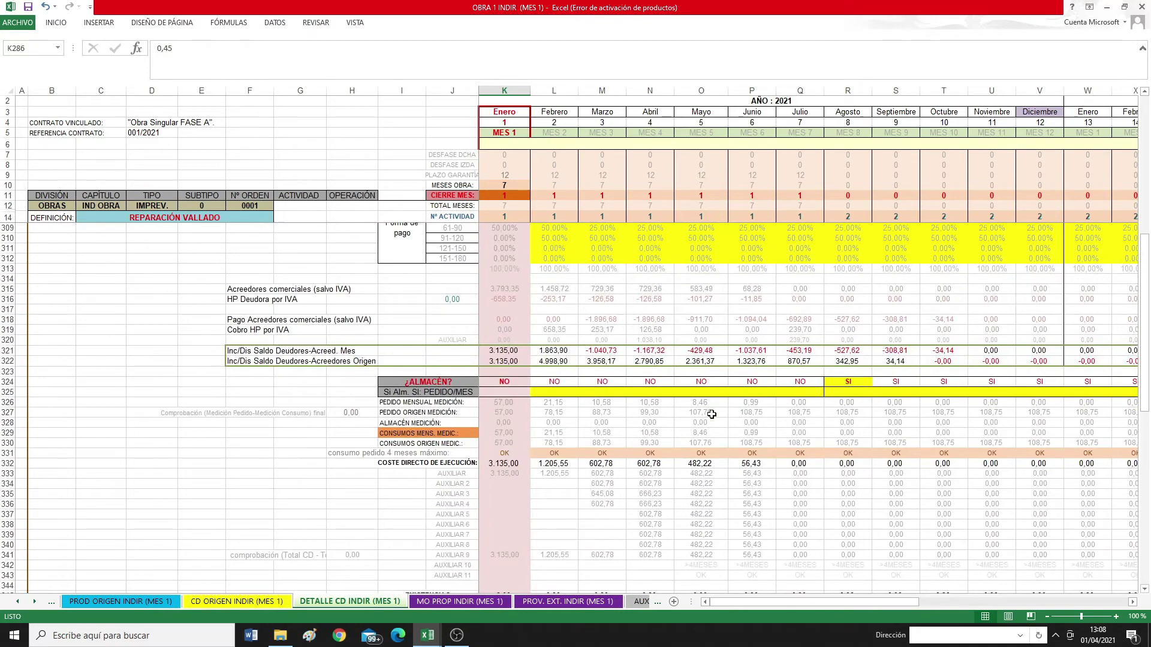
{"action": "scroll", "coordinate": [508, 400], "scroll_direction": "up", "scroll_amount": 9}
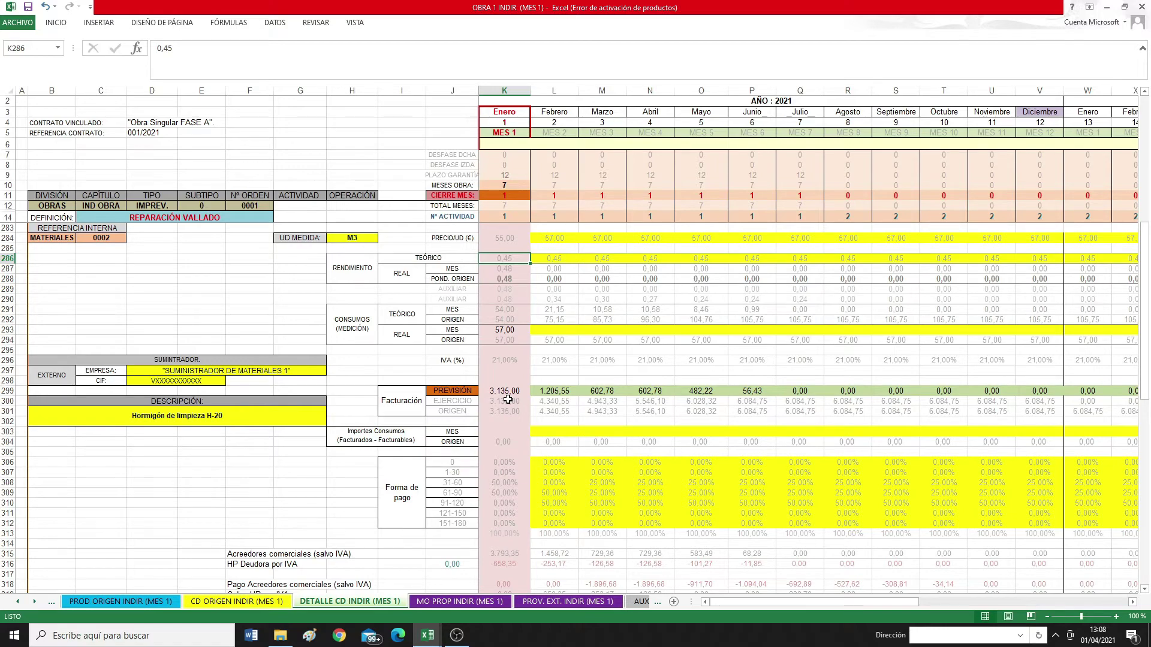
{"action": "scroll", "coordinate": [506, 399], "scroll_direction": "down", "scroll_amount": 13}
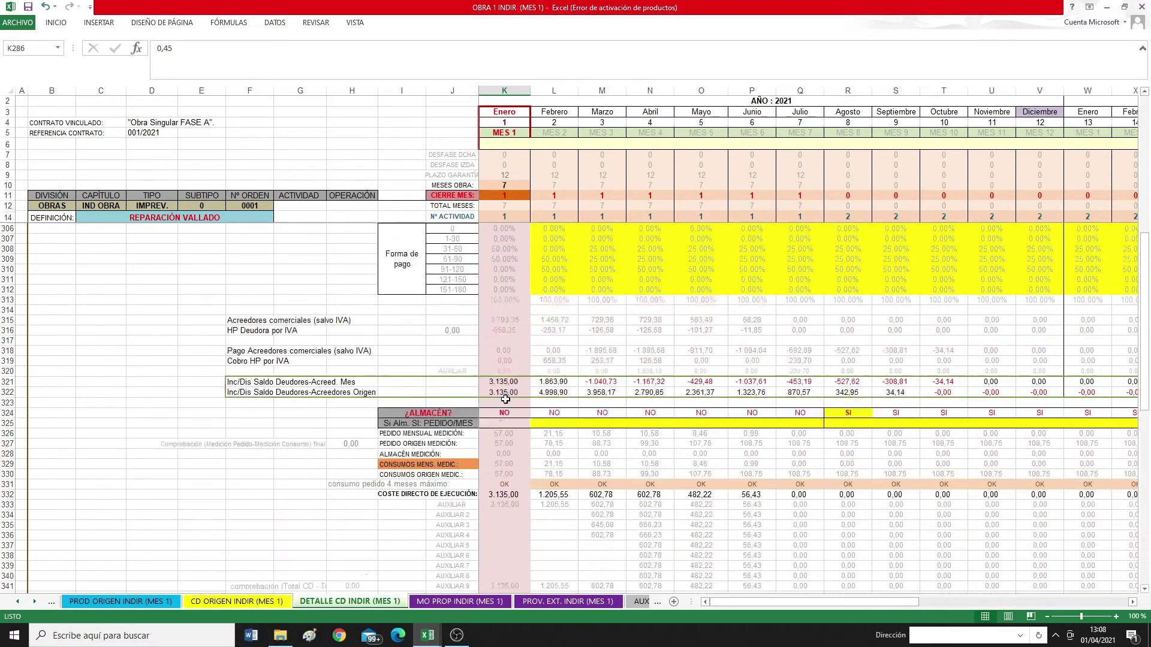
{"action": "scroll", "coordinate": [505, 399], "scroll_direction": "up", "scroll_amount": 4}
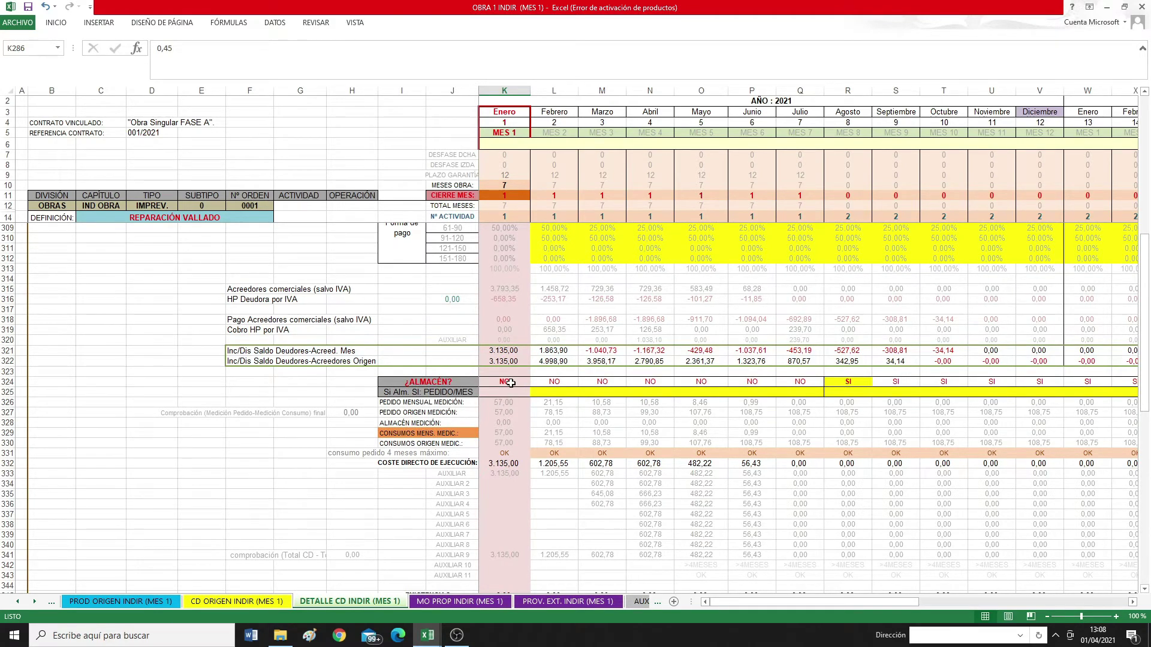
{"action": "scroll", "coordinate": [511, 382], "scroll_direction": "down", "scroll_amount": 9}
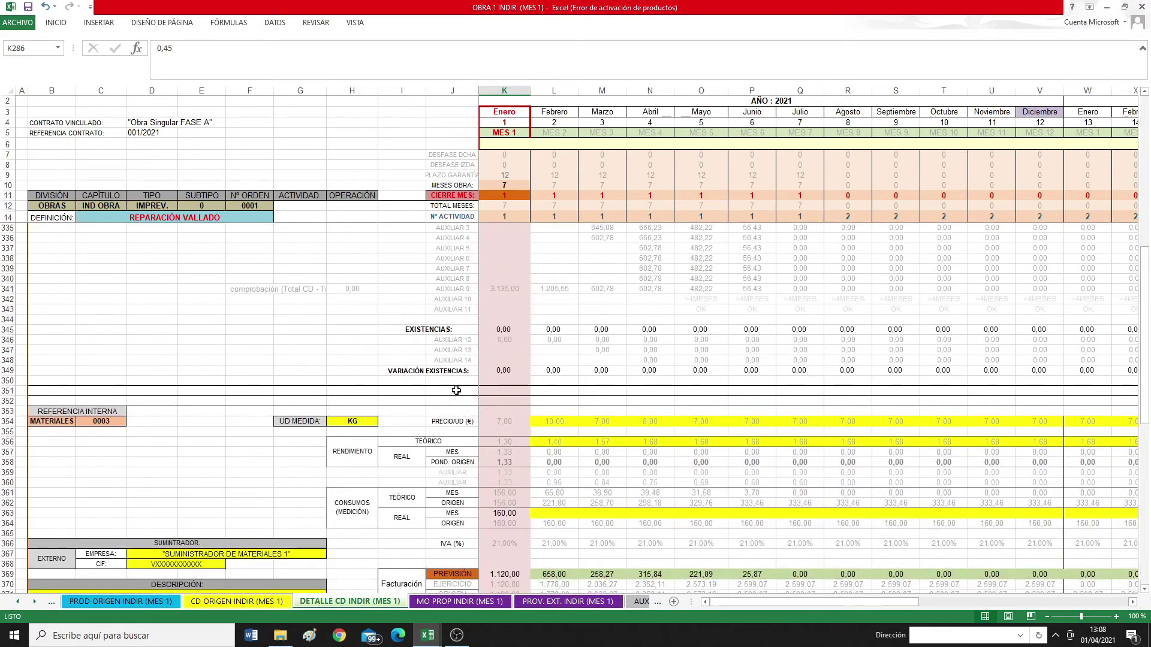
{"action": "scroll", "coordinate": [540, 363], "scroll_direction": "up", "scroll_amount": 4}
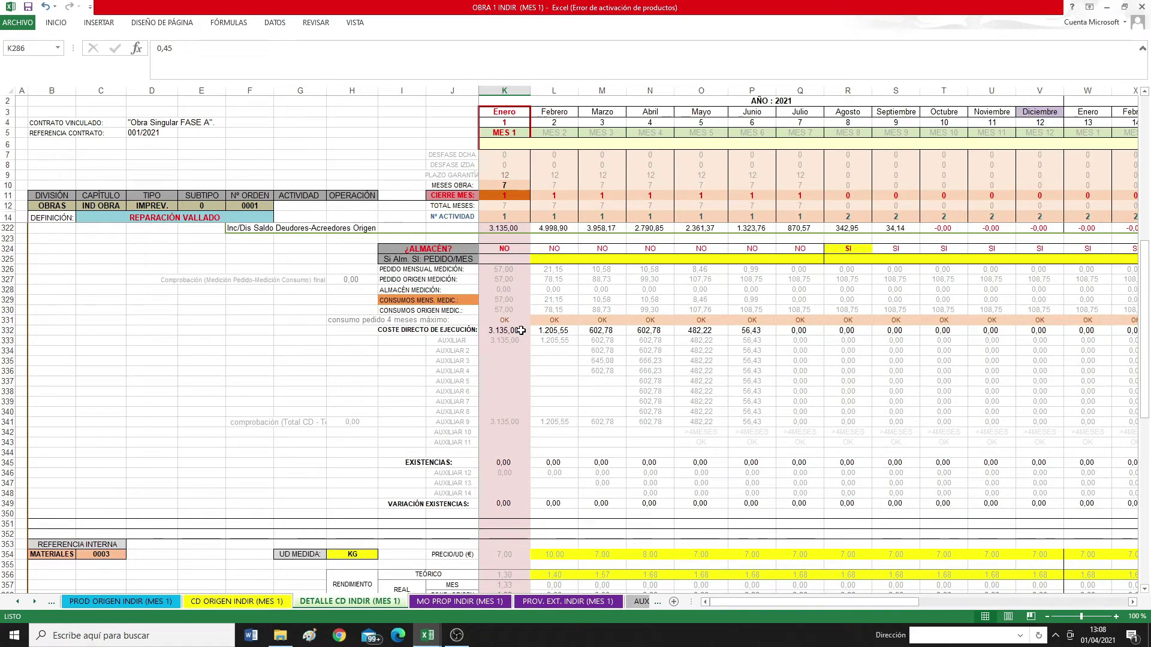
{"action": "scroll", "coordinate": [520, 331], "scroll_direction": "up", "scroll_amount": 6}
{"action": "scroll", "coordinate": [453, 334], "scroll_direction": "up", "scroll_amount": 3}
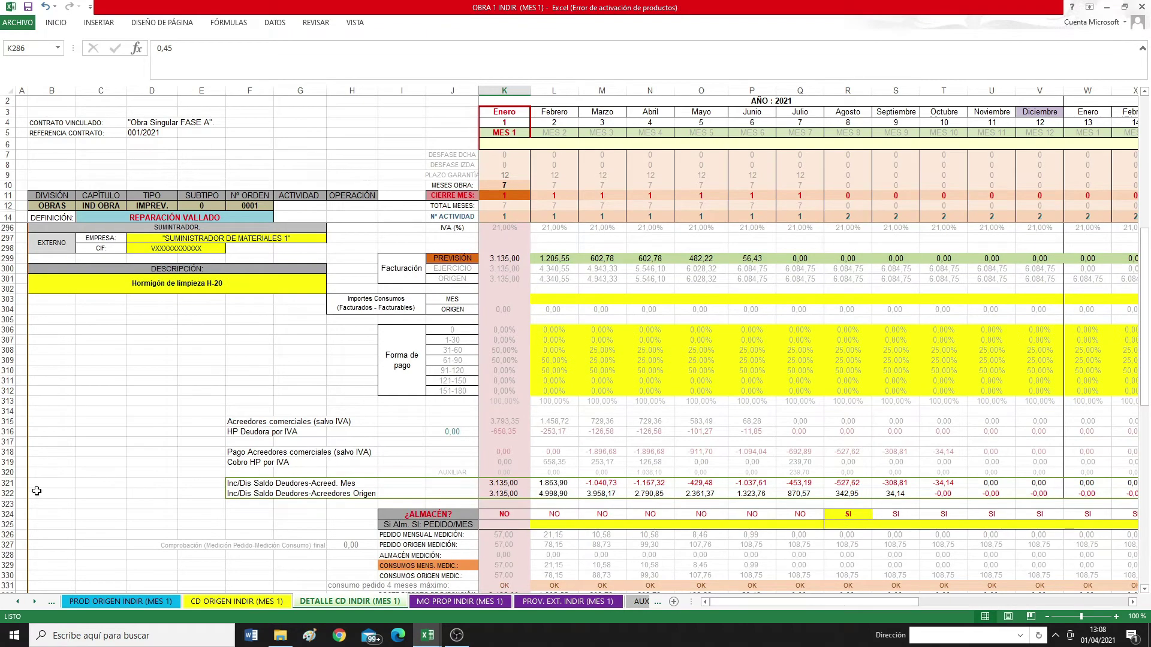
Highlight the monthly Inc/Dis Saldo Deudores-Acreed. row 321 and the COSTE DIRECTO DE EJECUCIÓN row 332 of MATERIALES 0002.
{"action": "left_click", "coordinate": [5, 483]}
{"action": "scroll", "coordinate": [36, 455], "scroll_direction": "down", "scroll_amount": 9}
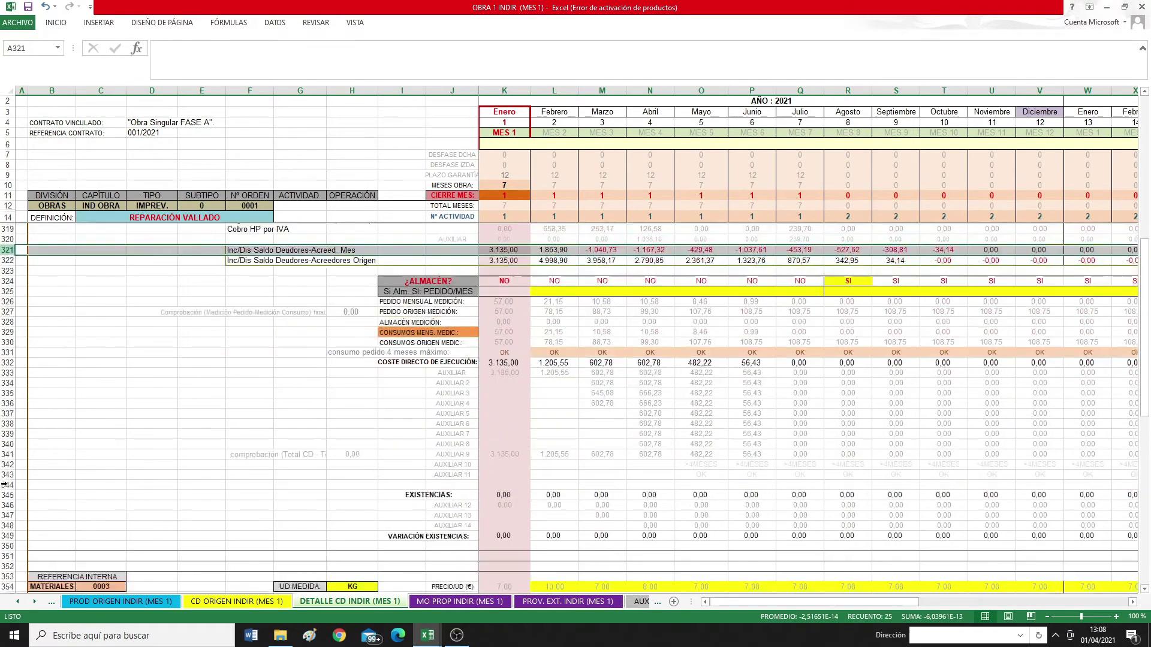
{"action": "left_click", "coordinate": [7, 330]}
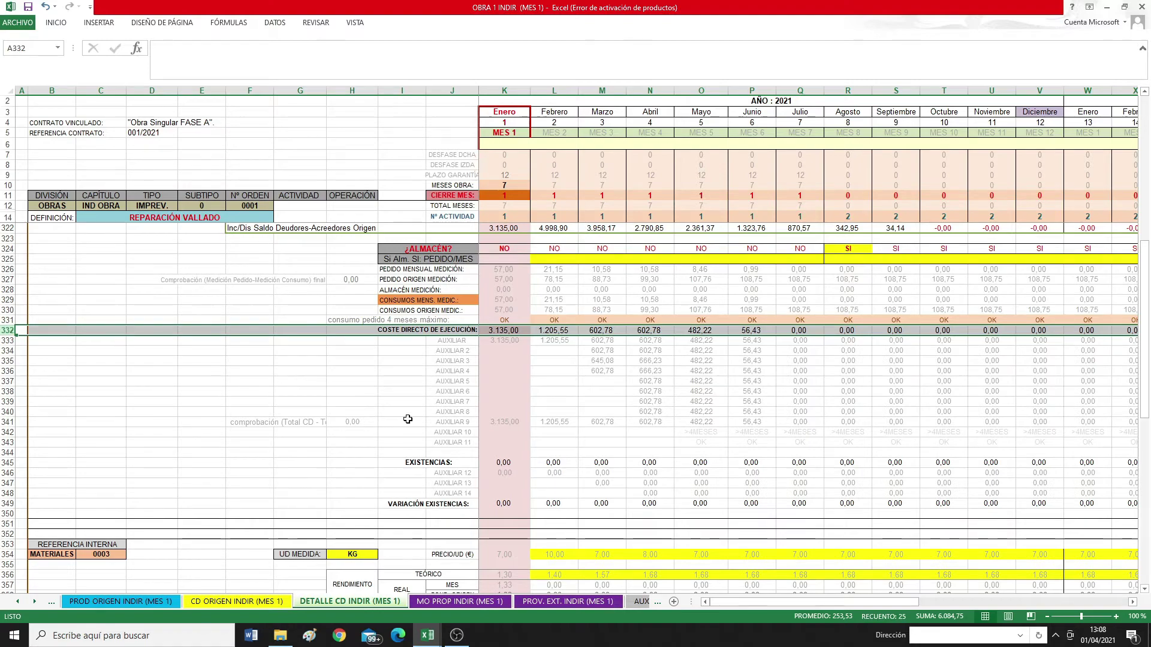
Look over the external machinery, own labour and MATERIALES 0003 blocks, returning to the MATERIALES 0002 direct execution cost row.
{"action": "scroll", "coordinate": [412, 419], "scroll_direction": "down", "scroll_amount": 20}
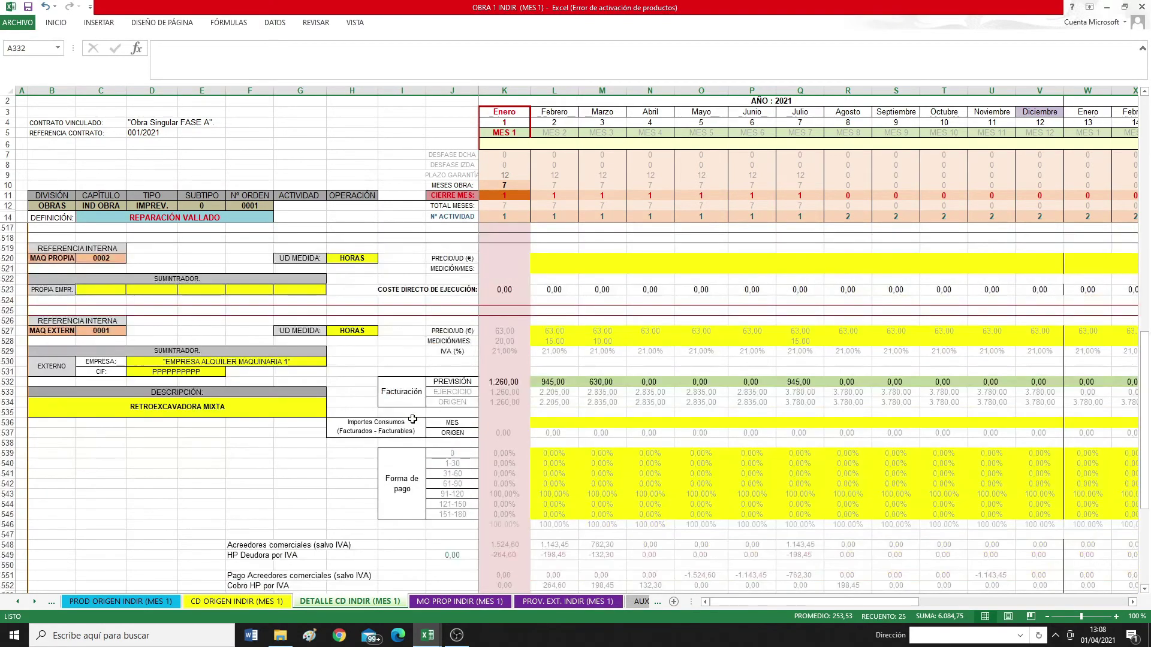
{"action": "scroll", "coordinate": [412, 418], "scroll_direction": "up", "scroll_amount": 20}
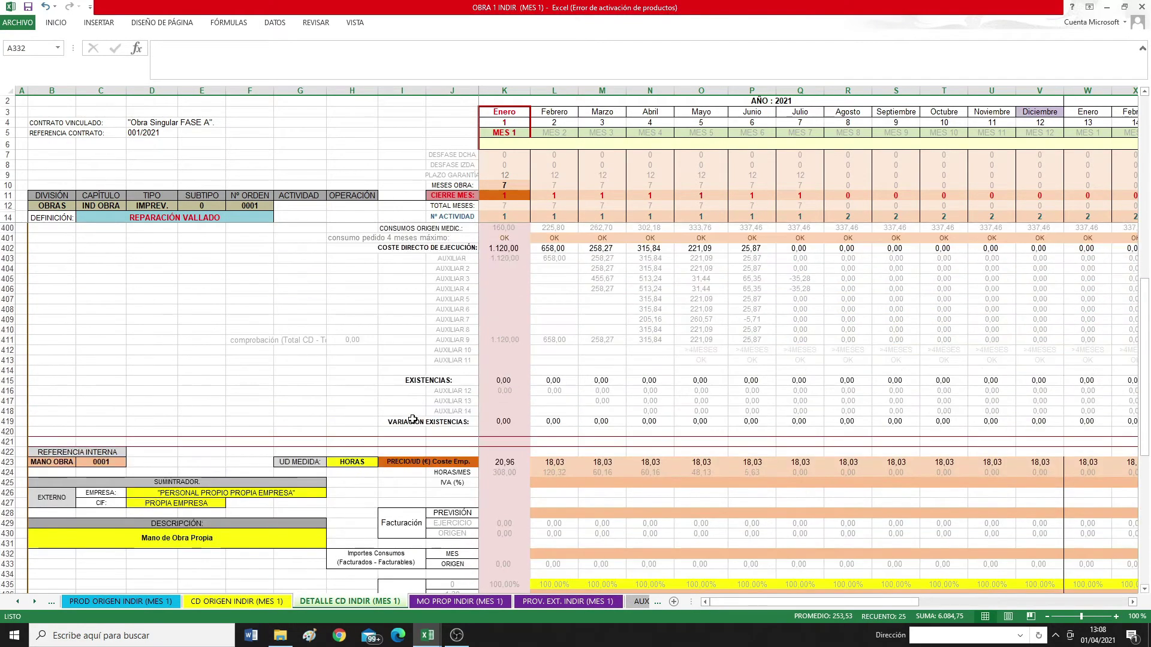
{"action": "scroll", "coordinate": [413, 419], "scroll_direction": "up", "scroll_amount": 20}
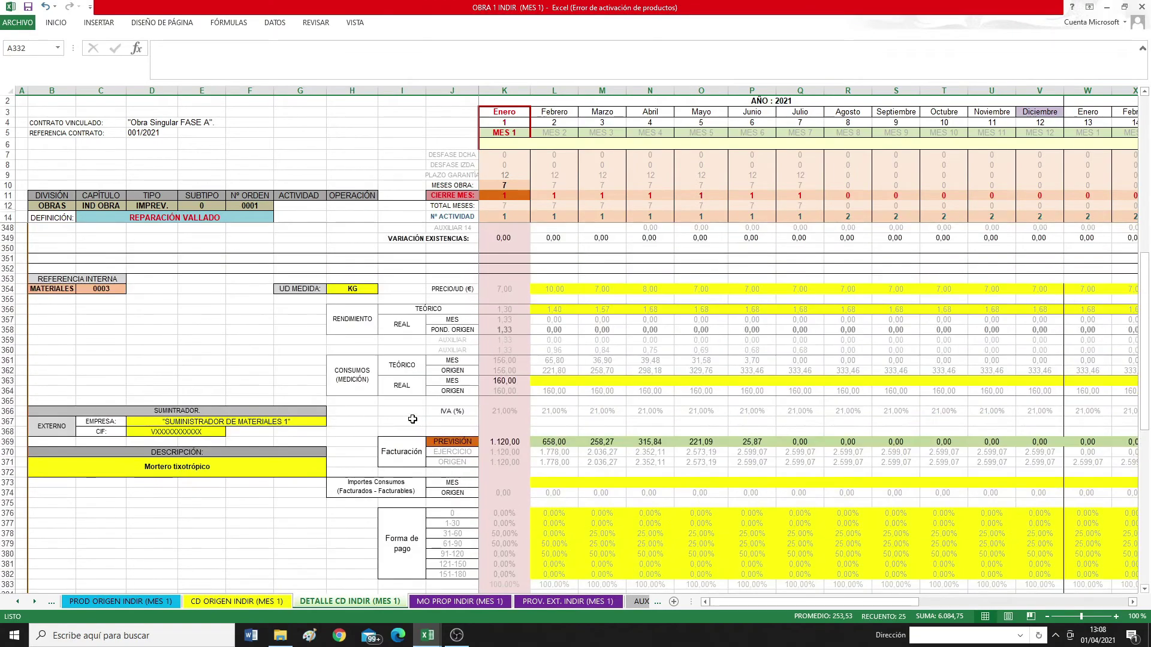
{"action": "scroll", "coordinate": [412, 419], "scroll_direction": "down", "scroll_amount": 4}
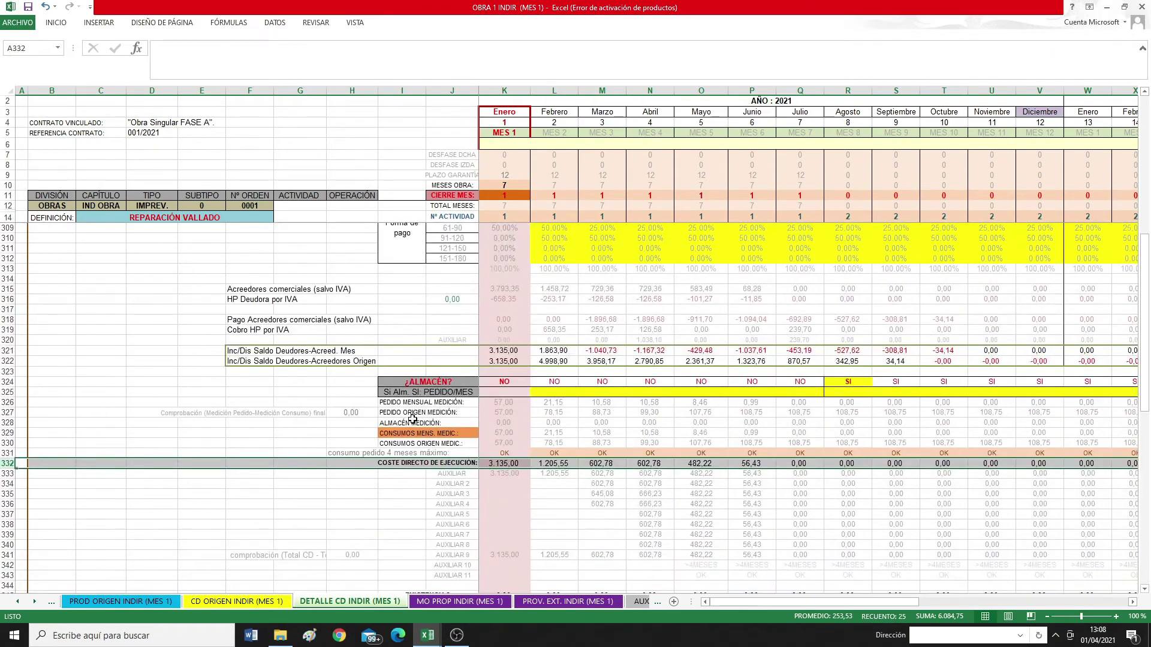
Examine the MATERIALES 0003 block from its price, consumption and billing rows to its direct cost and EXISTENCIAS rows, continuing to MANO OBRA 0001.
{"action": "scroll", "coordinate": [412, 419], "scroll_direction": "down", "scroll_amount": 2}
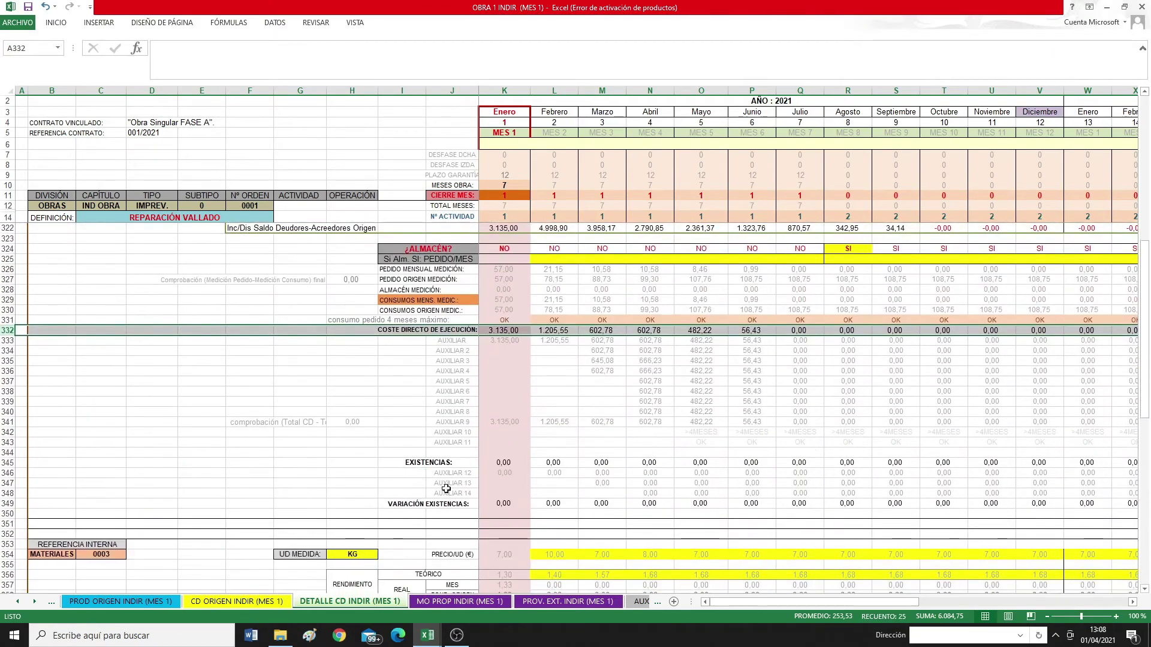
{"action": "scroll", "coordinate": [386, 502], "scroll_direction": "down", "scroll_amount": 6}
{"action": "scroll", "coordinate": [386, 503], "scroll_direction": "down", "scroll_amount": 5}
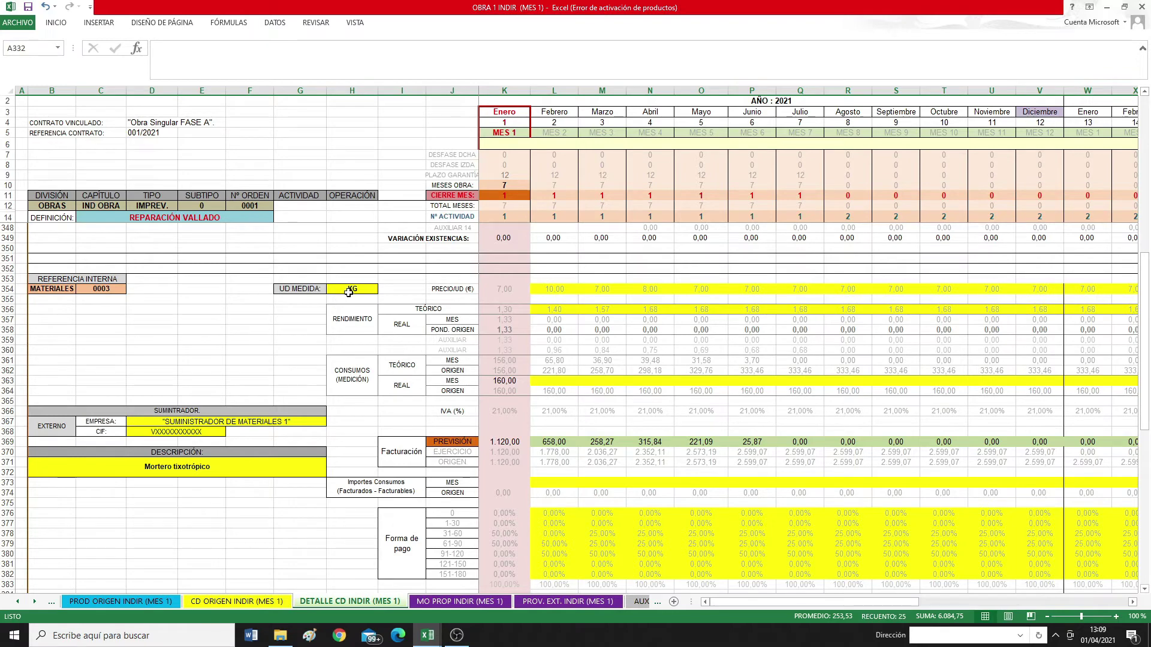
{"action": "scroll", "coordinate": [495, 393], "scroll_direction": "down", "scroll_amount": 4}
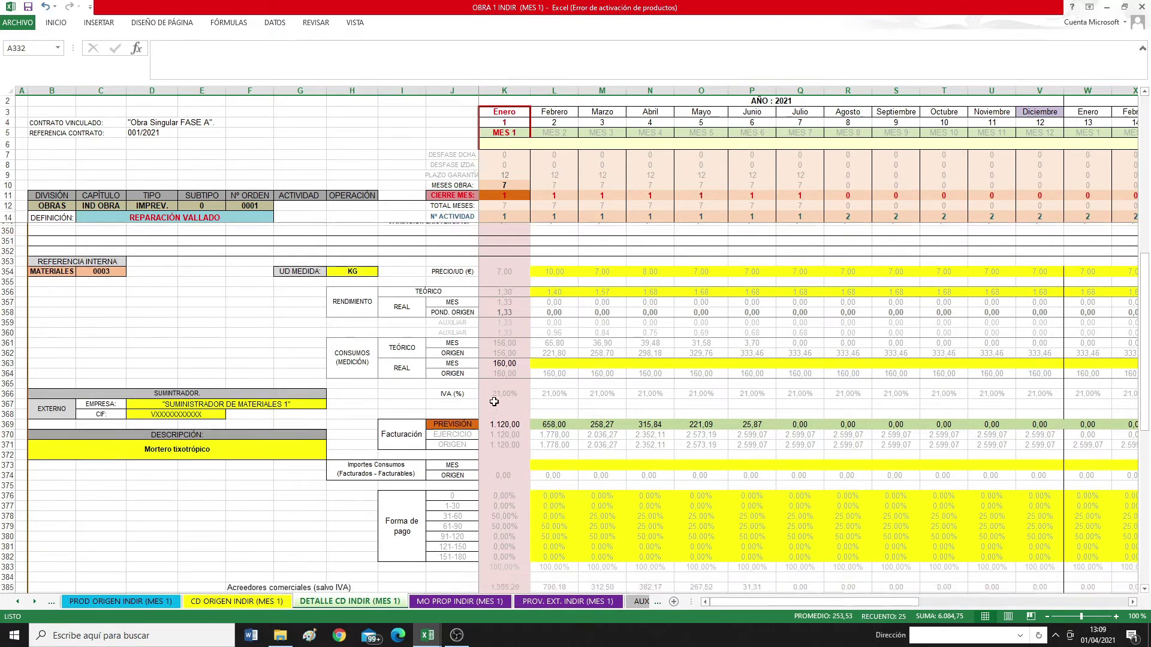
{"action": "scroll", "coordinate": [494, 402], "scroll_direction": "down", "scroll_amount": 13}
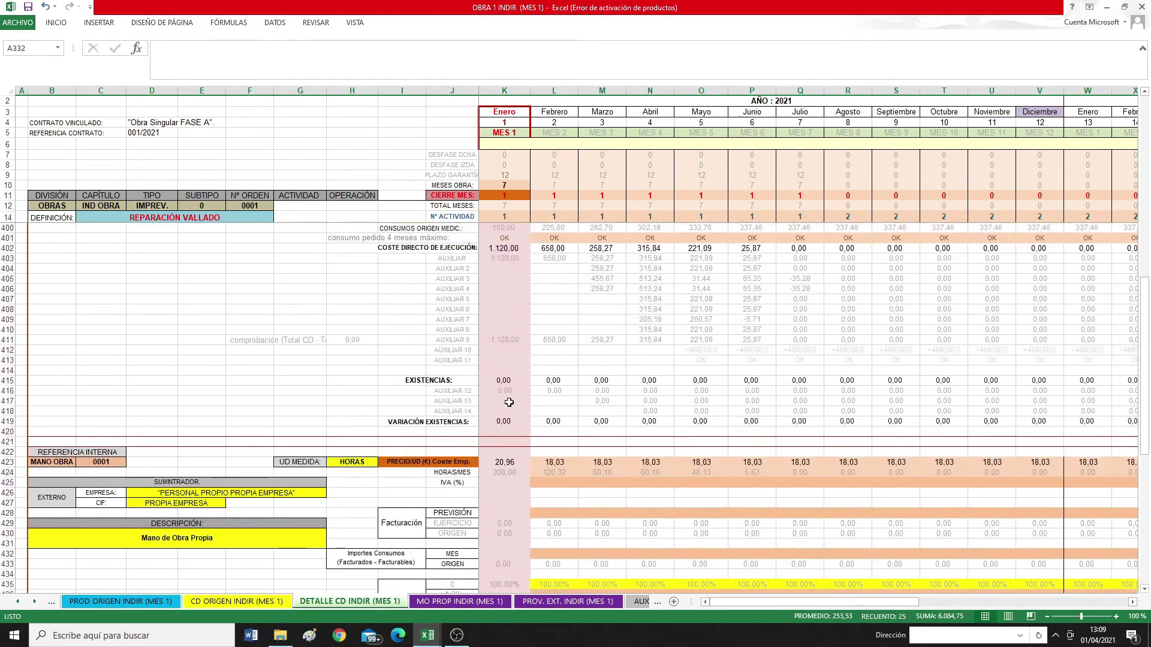
{"action": "scroll", "coordinate": [501, 396], "scroll_direction": "down", "scroll_amount": 4}
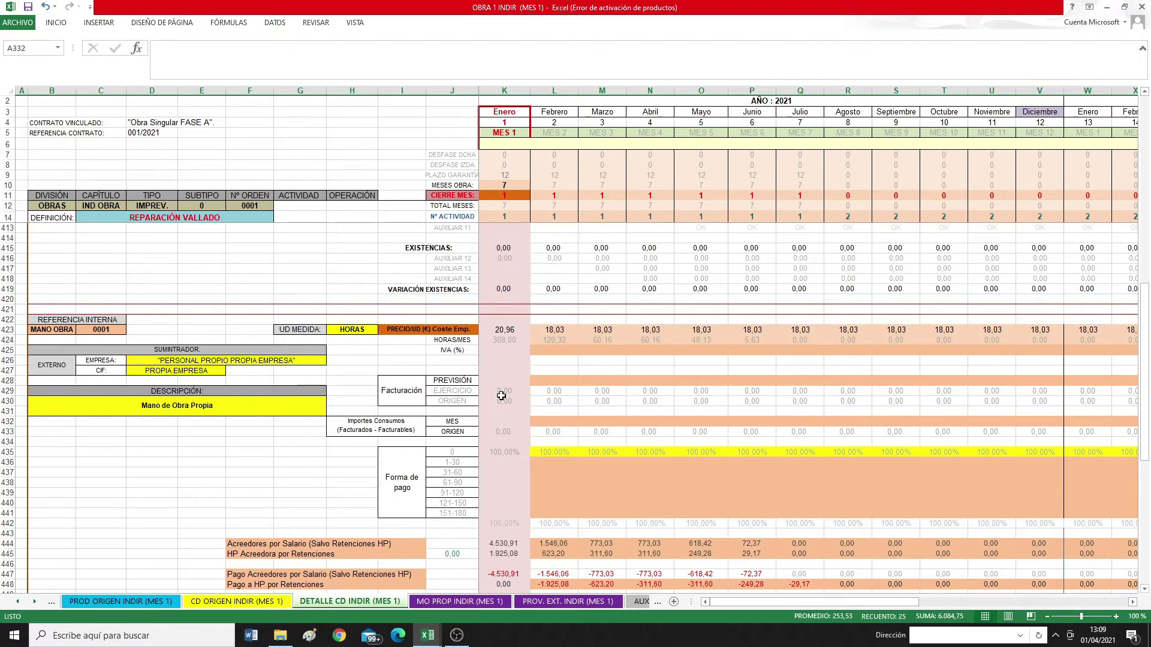
On the MO PROP INDIR (MES 1) sheet, inspect the MANO OBRA 0001 forecast hourly price and February's forecast hours in the TOTALES block.
{"action": "left_click", "coordinate": [477, 603]}
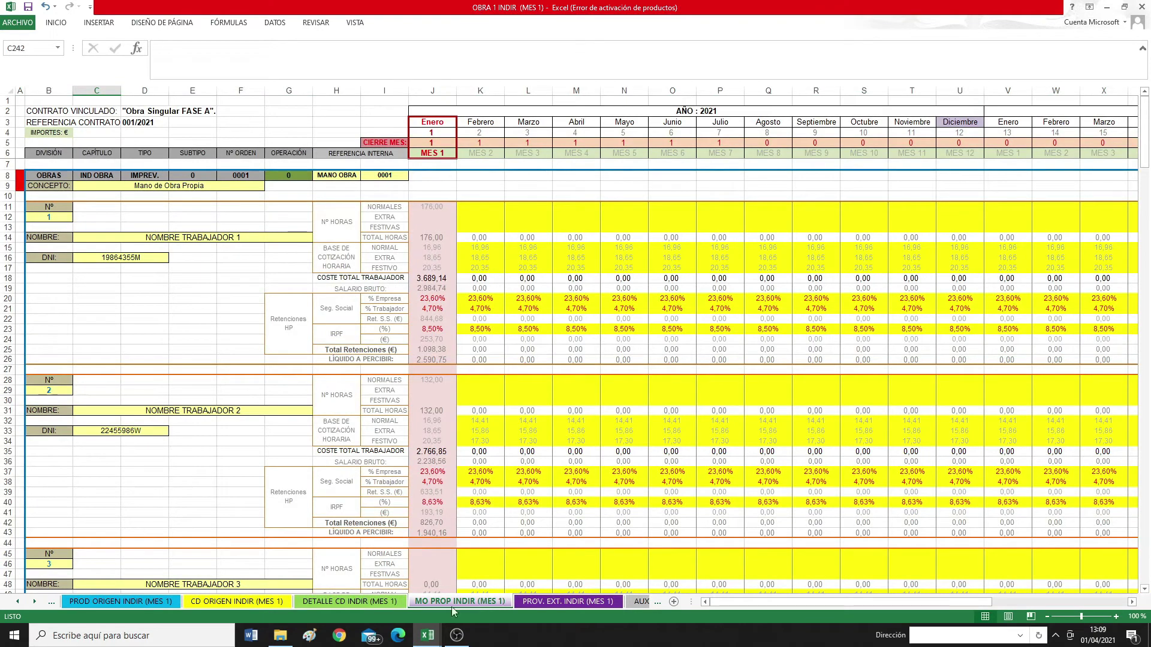
{"action": "scroll", "coordinate": [426, 502], "scroll_direction": "down", "scroll_amount": 20}
{"action": "scroll", "coordinate": [427, 503], "scroll_direction": "down", "scroll_amount": 9}
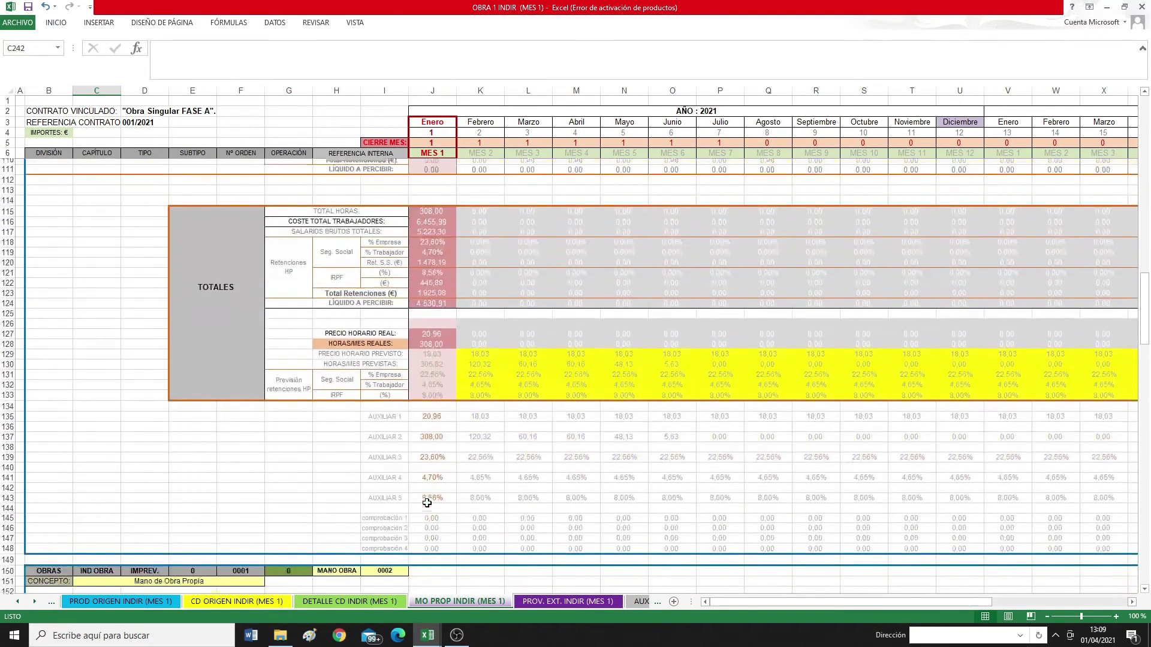
{"action": "left_click", "coordinate": [431, 353]}
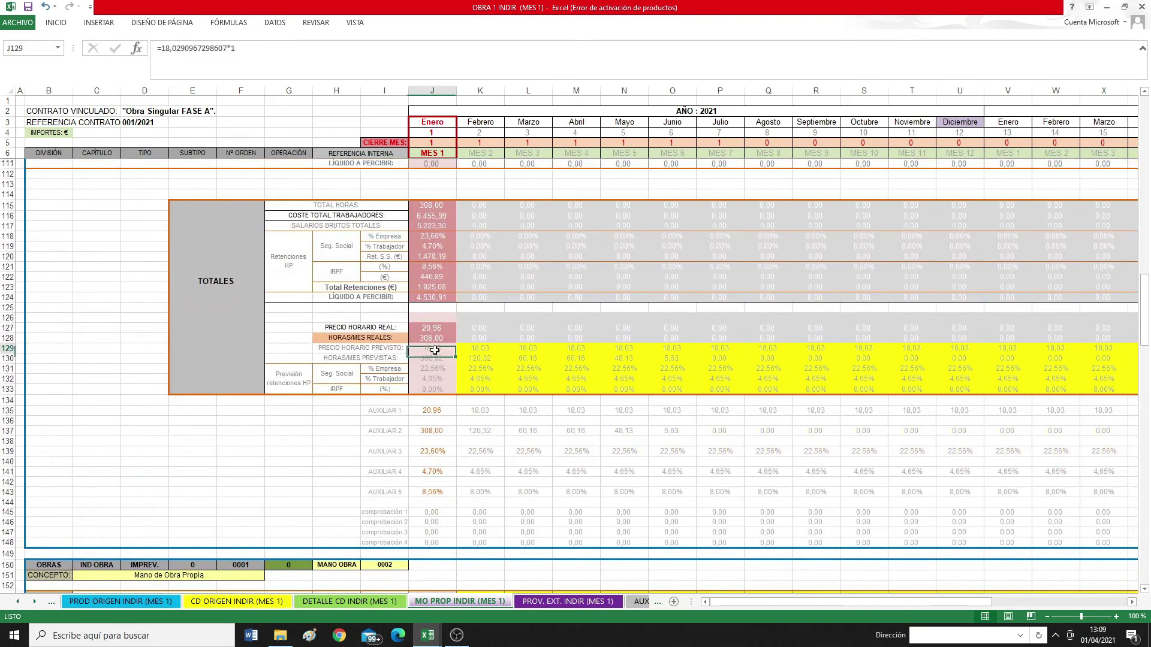
{"action": "left_click", "coordinate": [435, 362]}
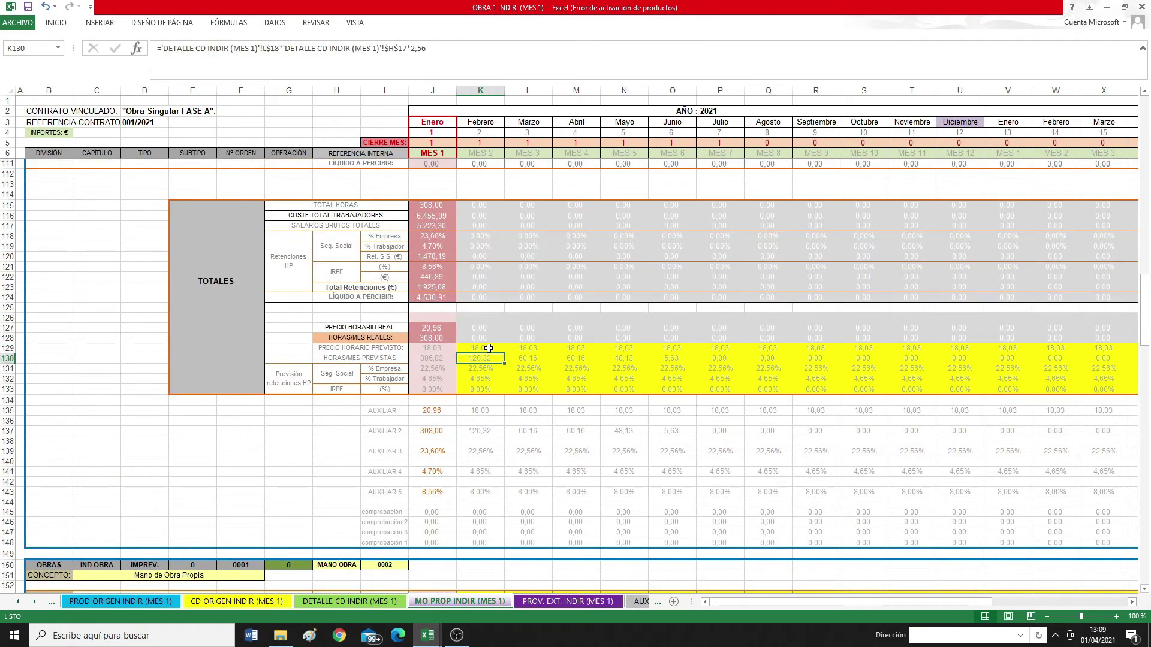
{"action": "left_click", "coordinate": [480, 348]}
Inspect January's normal hours formulas for workers 1 and 2 of MANO OBRA 0001.
{"action": "scroll", "coordinate": [401, 426], "scroll_direction": "up", "scroll_amount": 20}
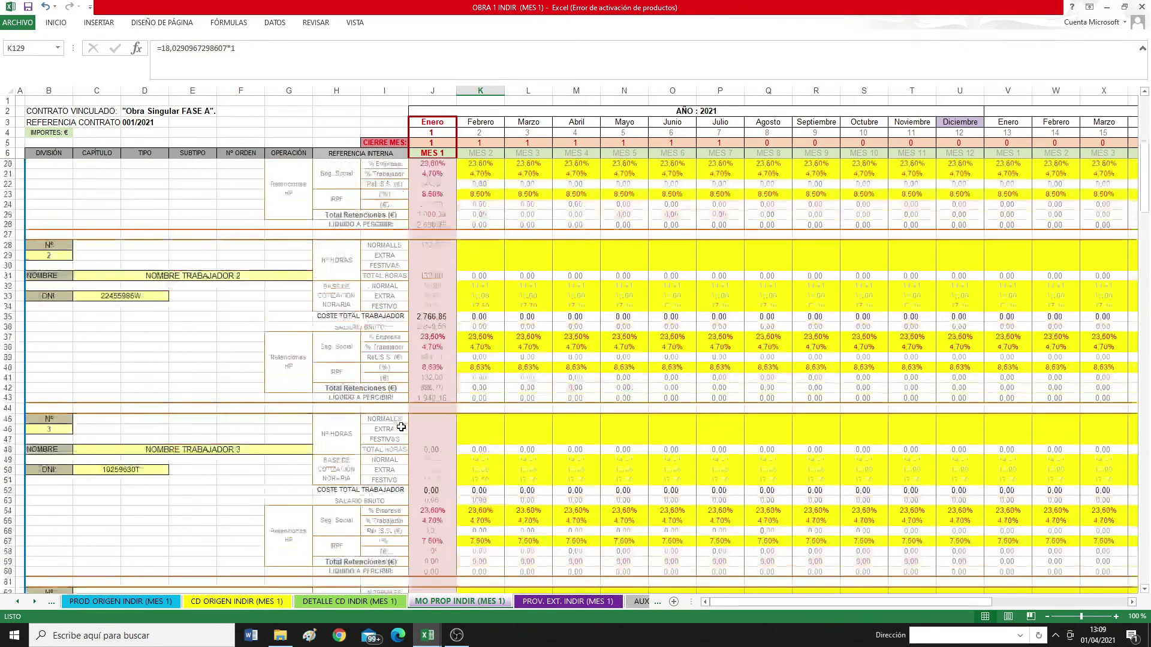
{"action": "left_click", "coordinate": [425, 97]}
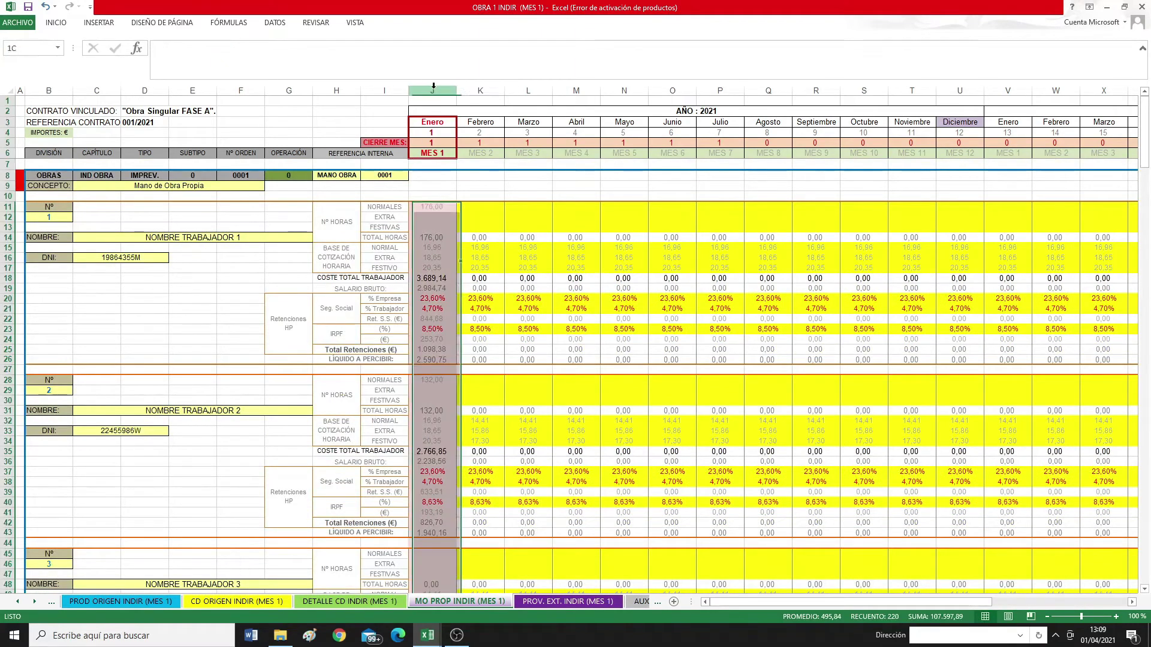
{"action": "left_click", "coordinate": [437, 207]}
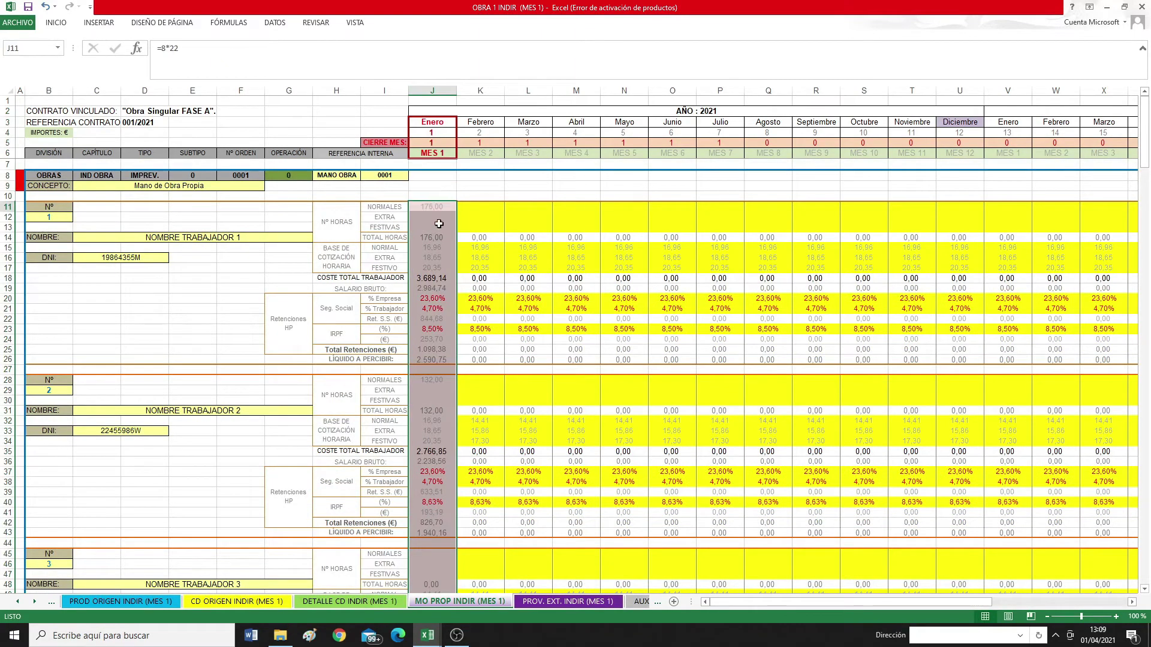
{"action": "left_click", "coordinate": [438, 379]}
Inspect January's HORAS/MES PREVISTAS and PRECIO HORARIO PREVISTO formulas in the MANO OBRA 0001 TOTALES block.
{"action": "scroll", "coordinate": [305, 279], "scroll_direction": "down", "scroll_amount": 9}
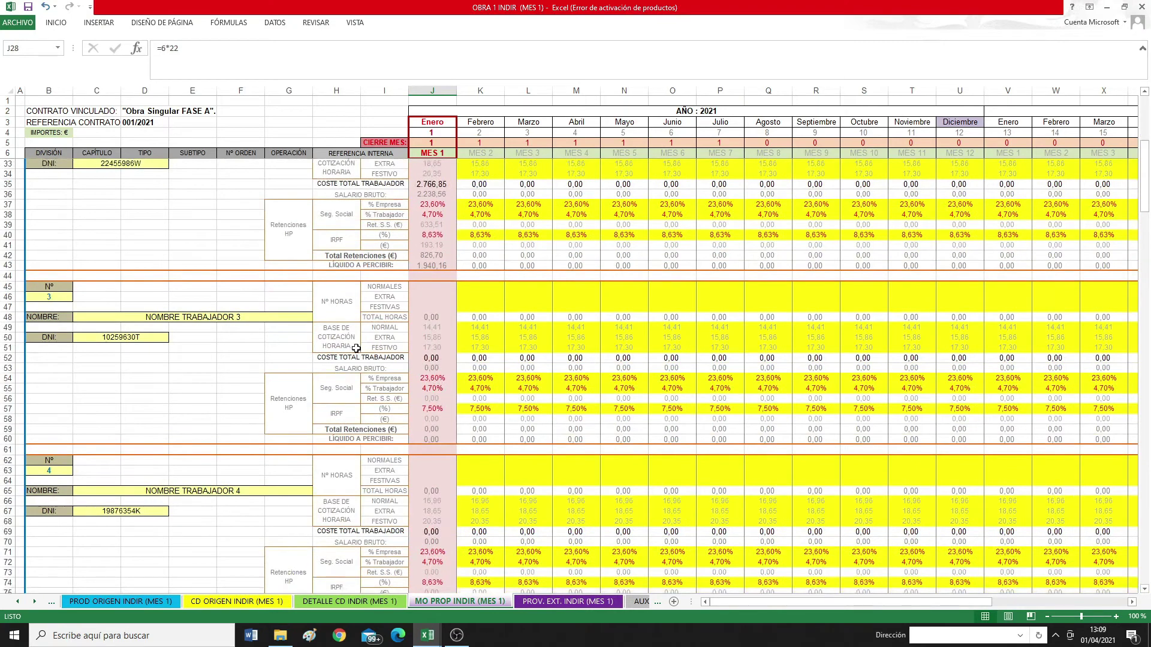
{"action": "scroll", "coordinate": [381, 328], "scroll_direction": "down", "scroll_amount": 20}
{"action": "scroll", "coordinate": [383, 330], "scroll_direction": "down", "scroll_amount": 4}
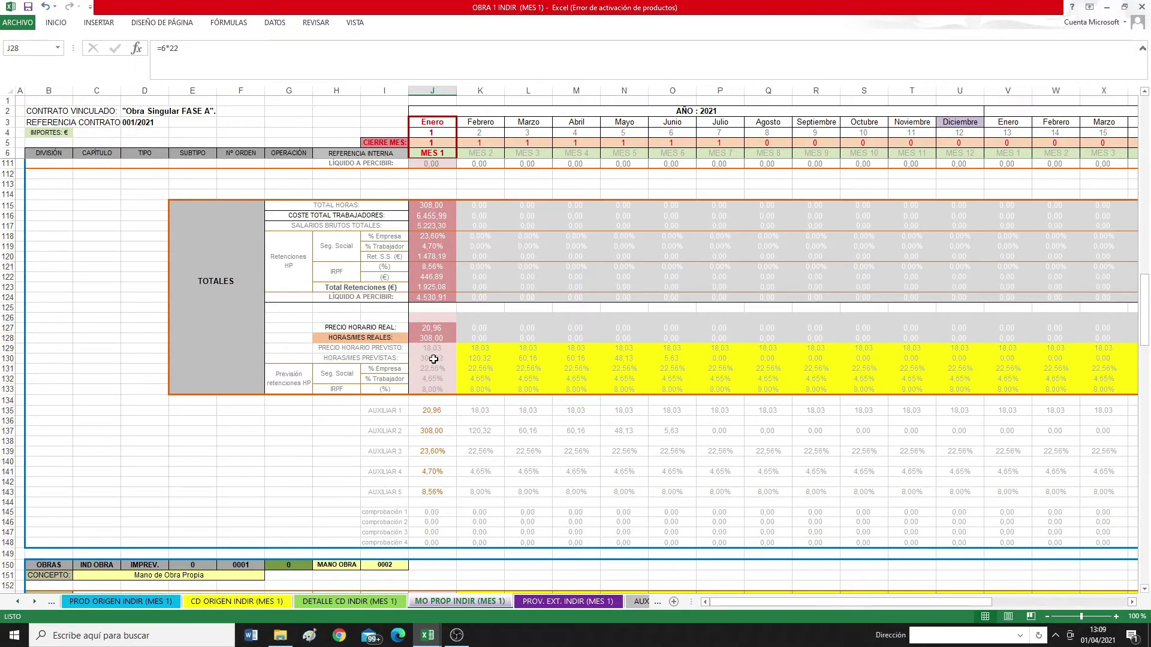
{"action": "left_click", "coordinate": [432, 359]}
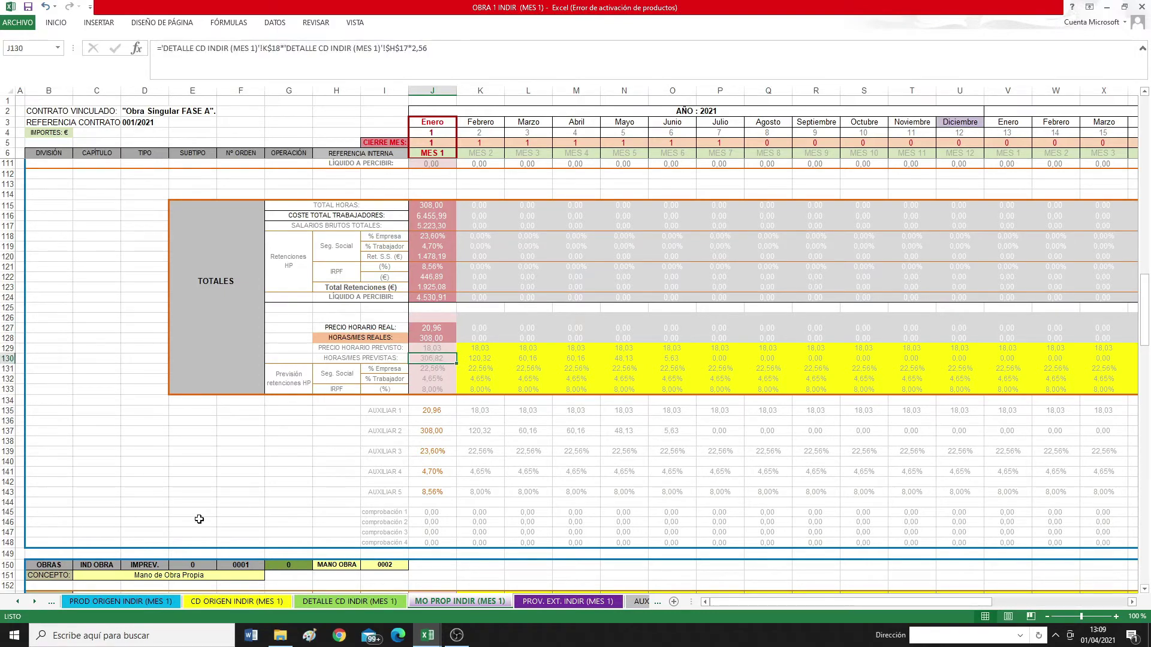
{"action": "left_click", "coordinate": [443, 348]}
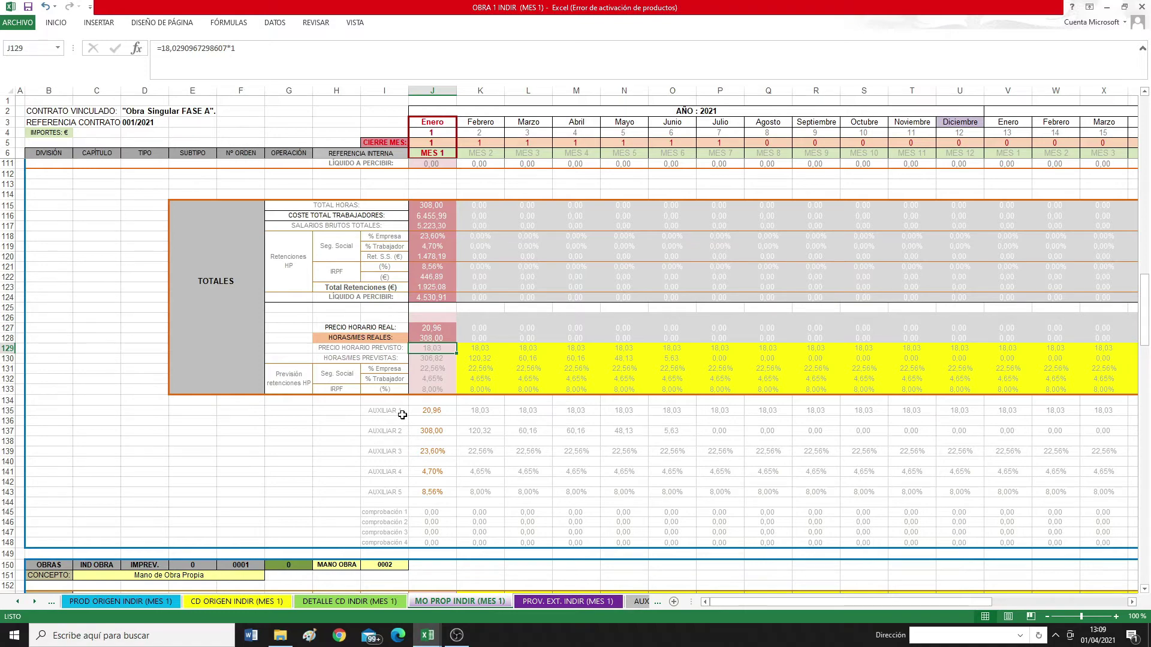
Inspect how January's PRECIO HORARIO REAL and HORAS/MES REALES are calculated in the MANO OBRA 0001 TOTALES block.
{"action": "scroll", "coordinate": [418, 358], "scroll_direction": "up", "scroll_amount": 4}
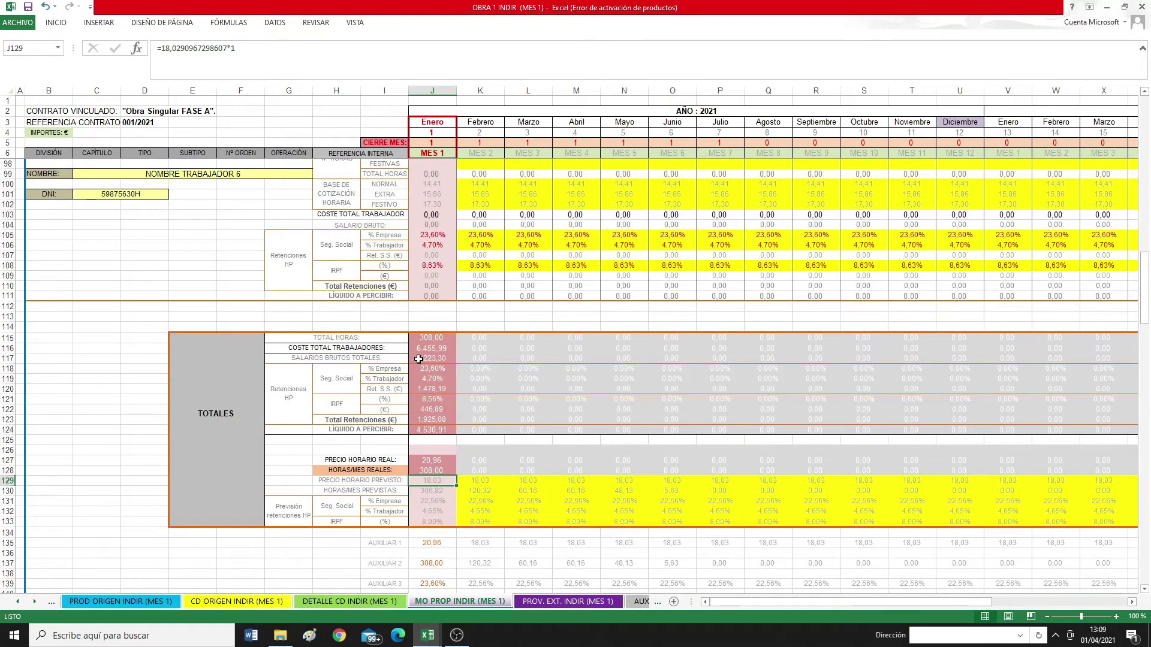
{"action": "scroll", "coordinate": [418, 358], "scroll_direction": "down", "scroll_amount": 4}
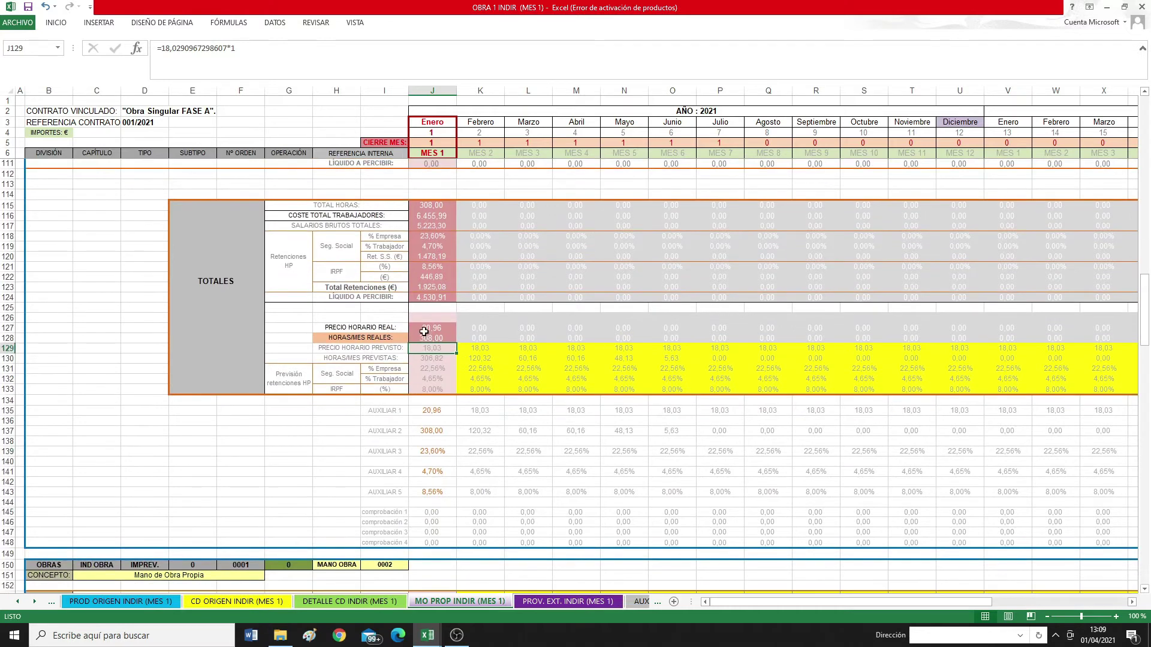
{"action": "left_click", "coordinate": [424, 331]}
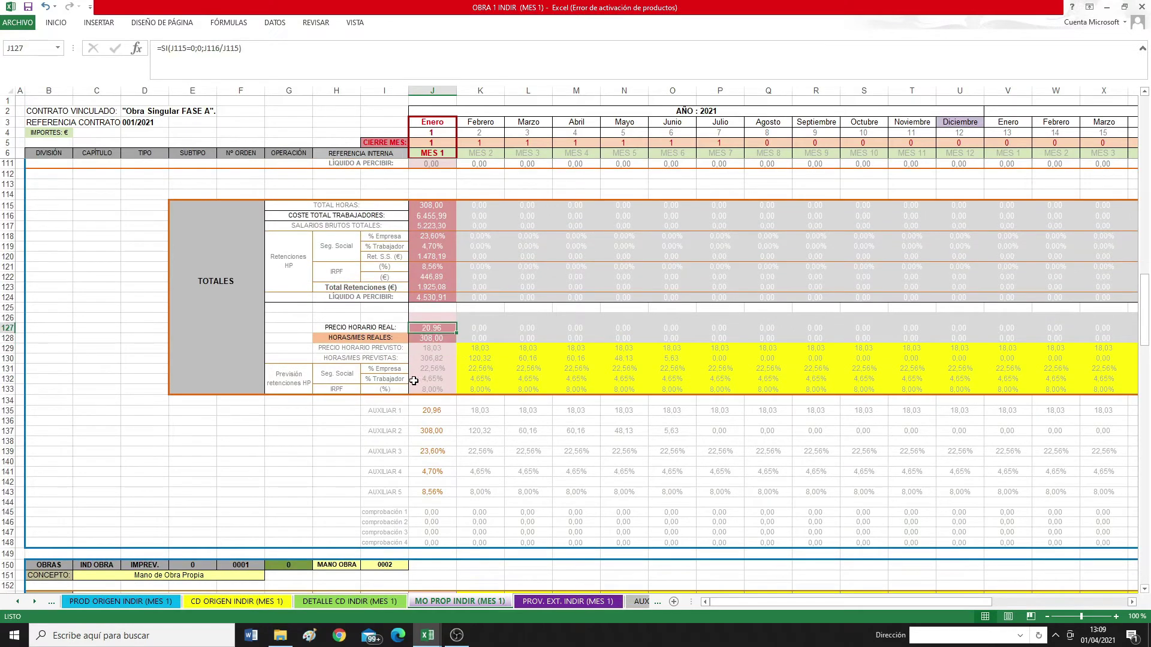
{"action": "left_click", "coordinate": [433, 341]}
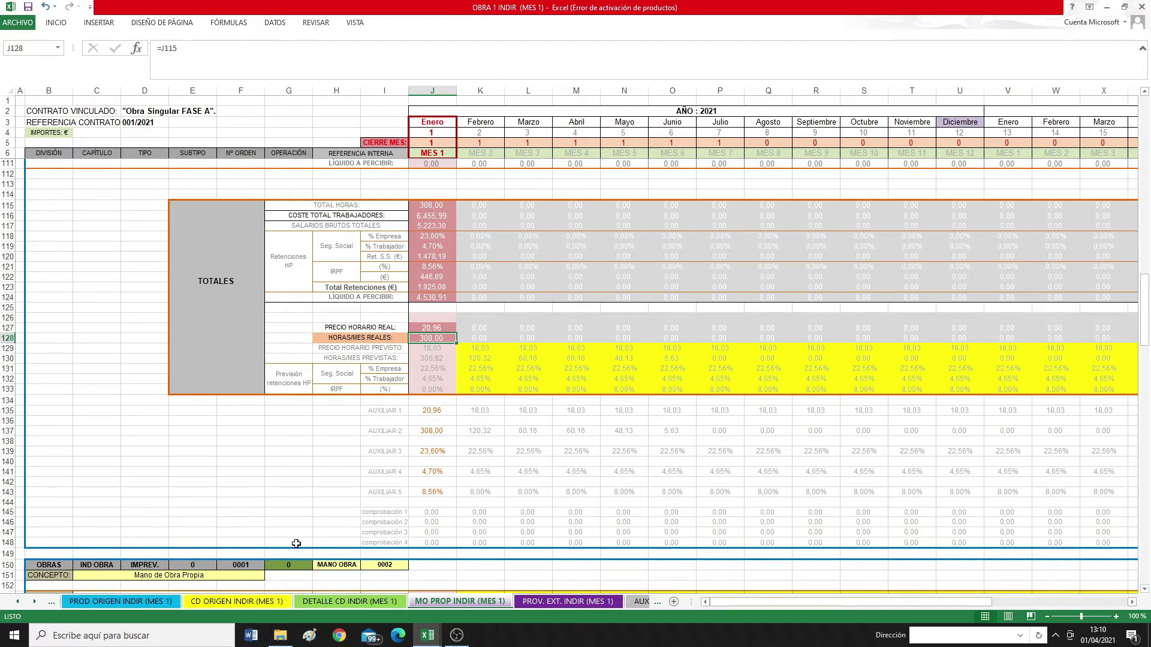
Trace January's HORAS/MES of MANO OBRA 0001 on DETALLE CD INDIR (MES 1) back to the worker blocks on MO PROP INDIR (MES 1).
{"action": "left_click", "coordinate": [331, 603]}
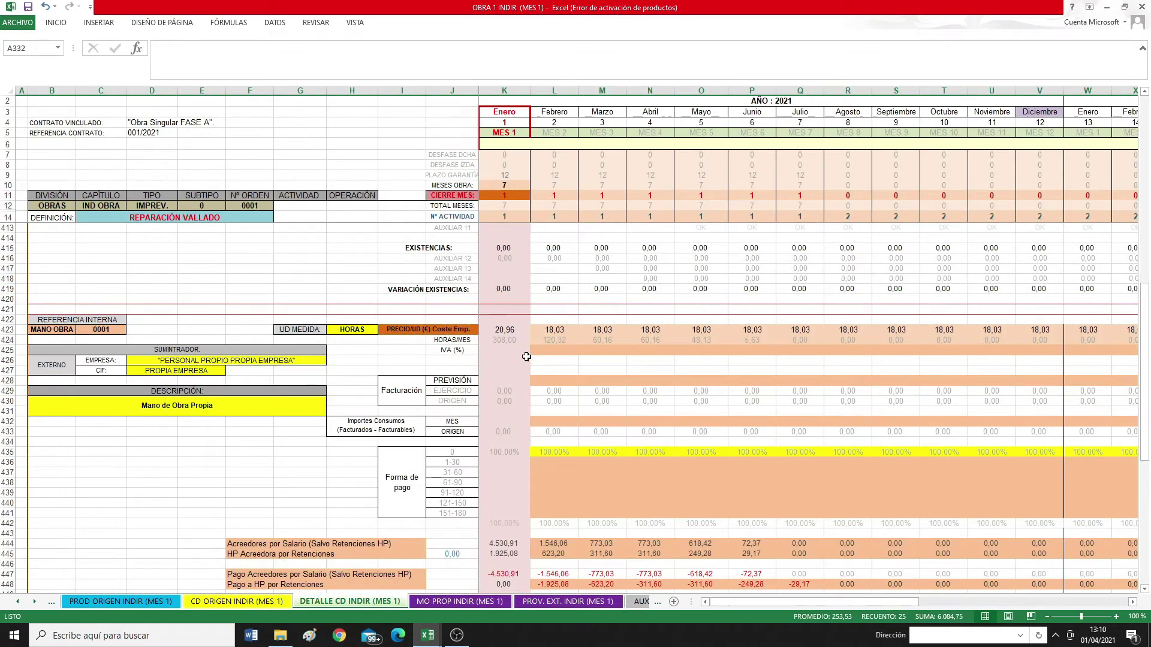
{"action": "left_click", "coordinate": [508, 340]}
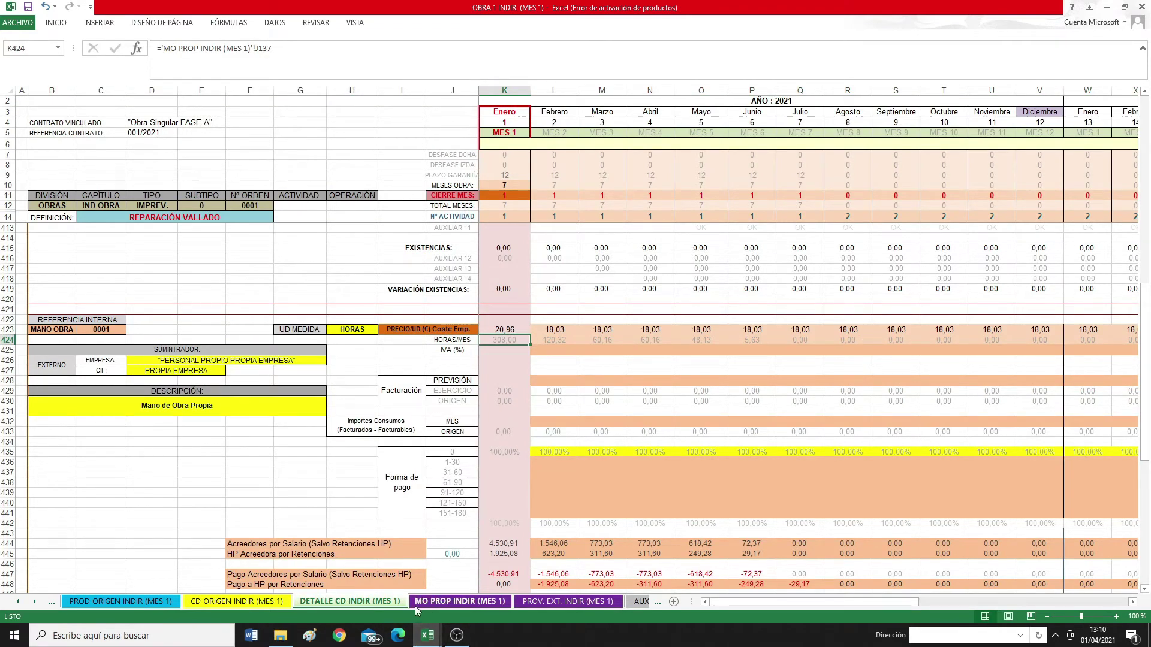
{"action": "left_click", "coordinate": [473, 601]}
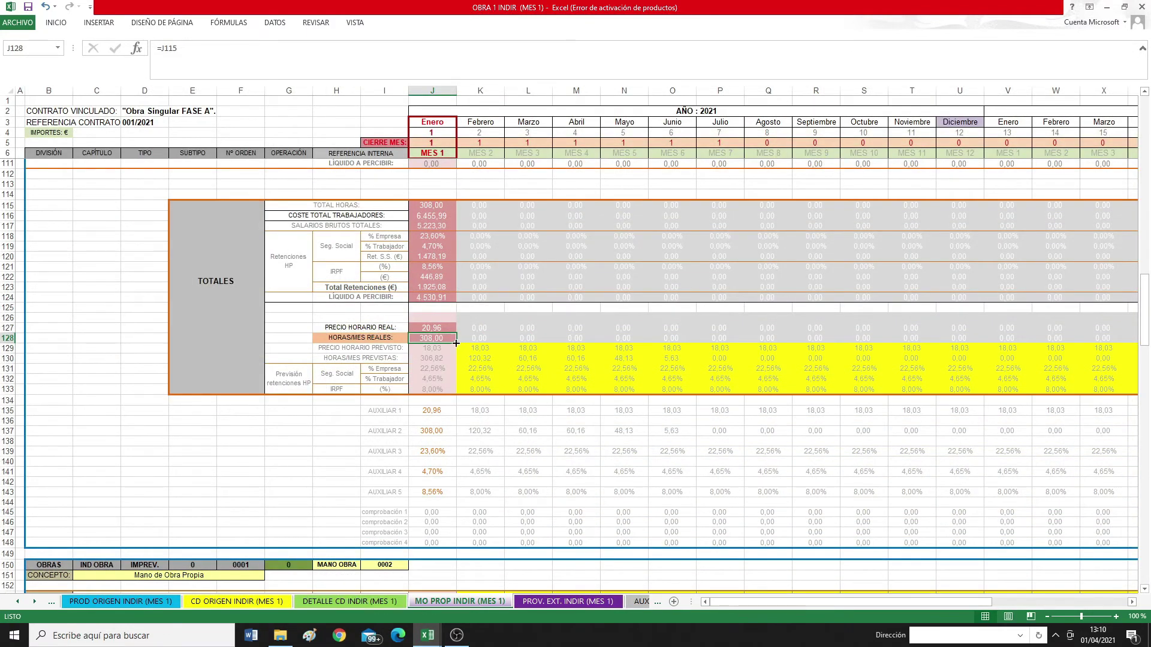
{"action": "scroll", "coordinate": [455, 343], "scroll_direction": "up", "scroll_amount": 13}
{"action": "scroll", "coordinate": [439, 335], "scroll_direction": "up", "scroll_amount": 20}
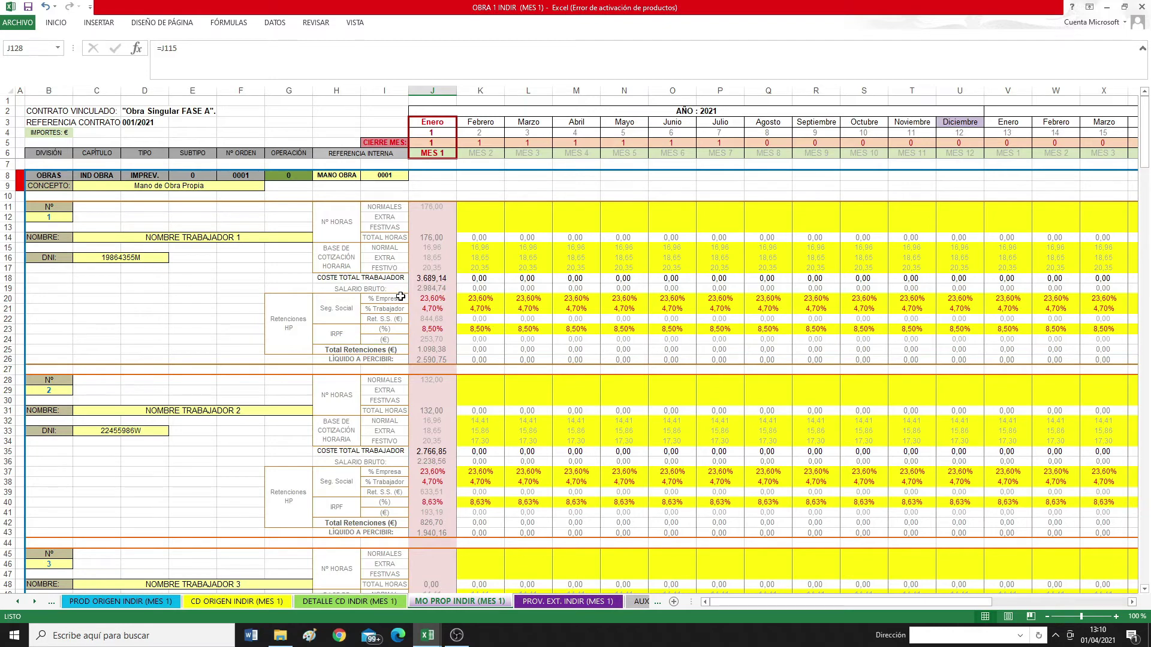
{"action": "scroll", "coordinate": [357, 431], "scroll_direction": "down", "scroll_amount": 4}
{"action": "scroll", "coordinate": [358, 431], "scroll_direction": "down", "scroll_amount": 9}
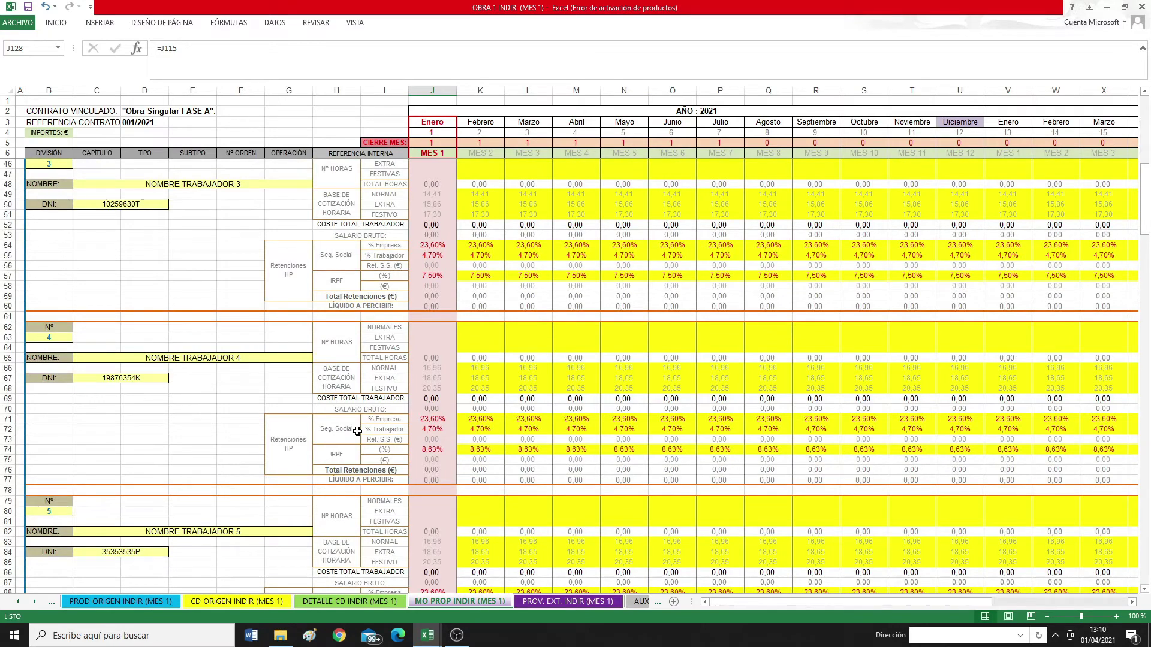
{"action": "scroll", "coordinate": [357, 430], "scroll_direction": "down", "scroll_amount": 9}
On DETALLE CD INDIR (MES 1), highlight the MANO OBRA 0001 monthly Inc/Dis Saldo Deudores-Acreed. row 450 and COSTE DIRECTO DE EJECUCIÓN row 455.
{"action": "left_click", "coordinate": [340, 602]}
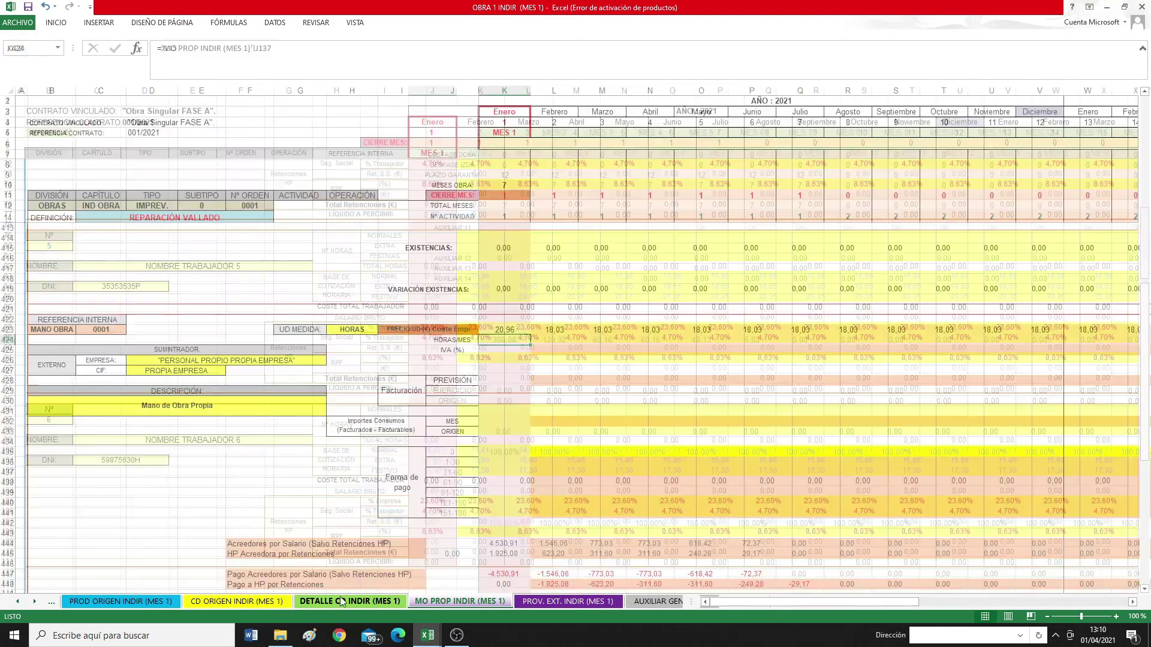
{"action": "scroll", "coordinate": [547, 476], "scroll_direction": "down", "scroll_amount": 9}
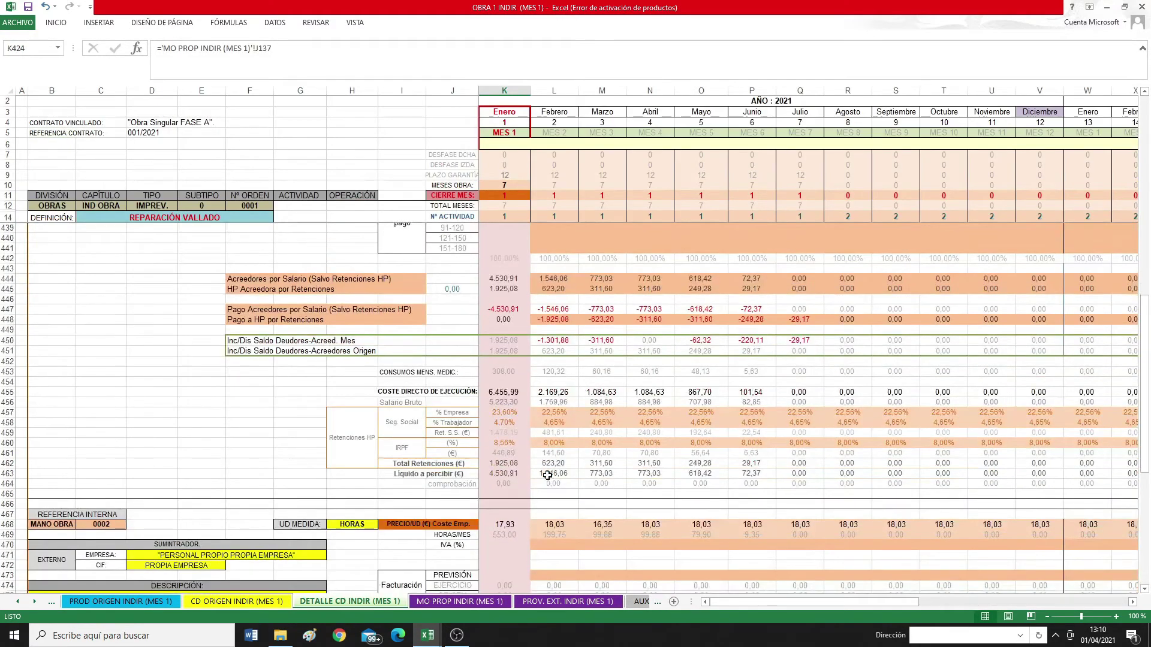
{"action": "scroll", "coordinate": [547, 476], "scroll_direction": "up", "scroll_amount": 4}
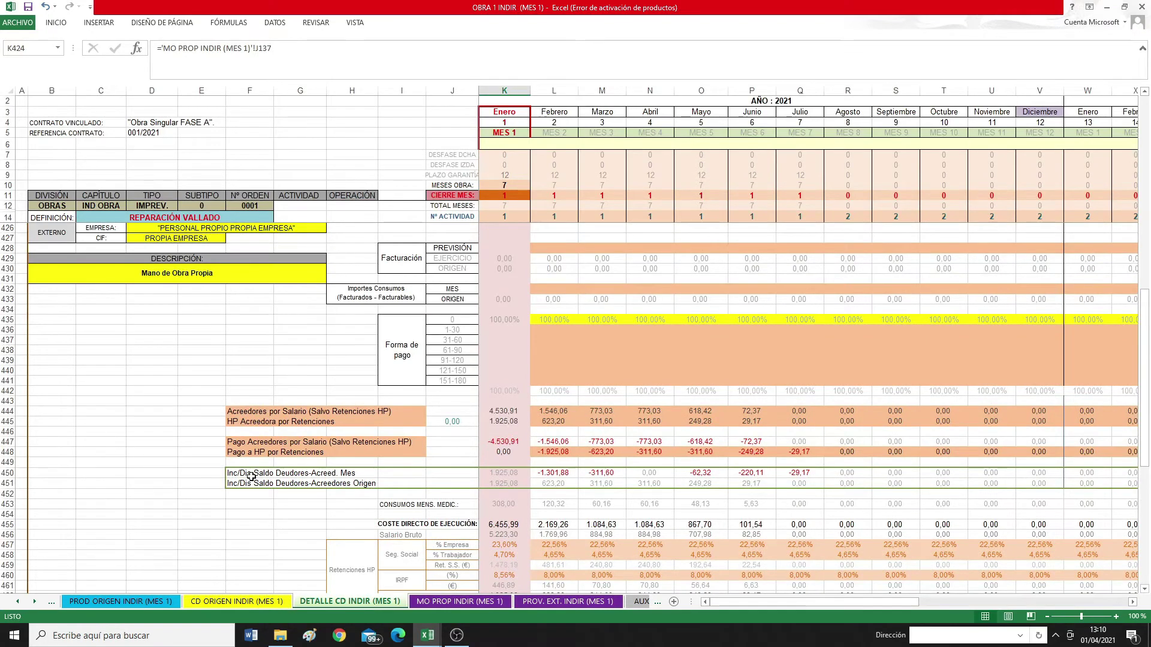
{"action": "left_click", "coordinate": [6, 473]}
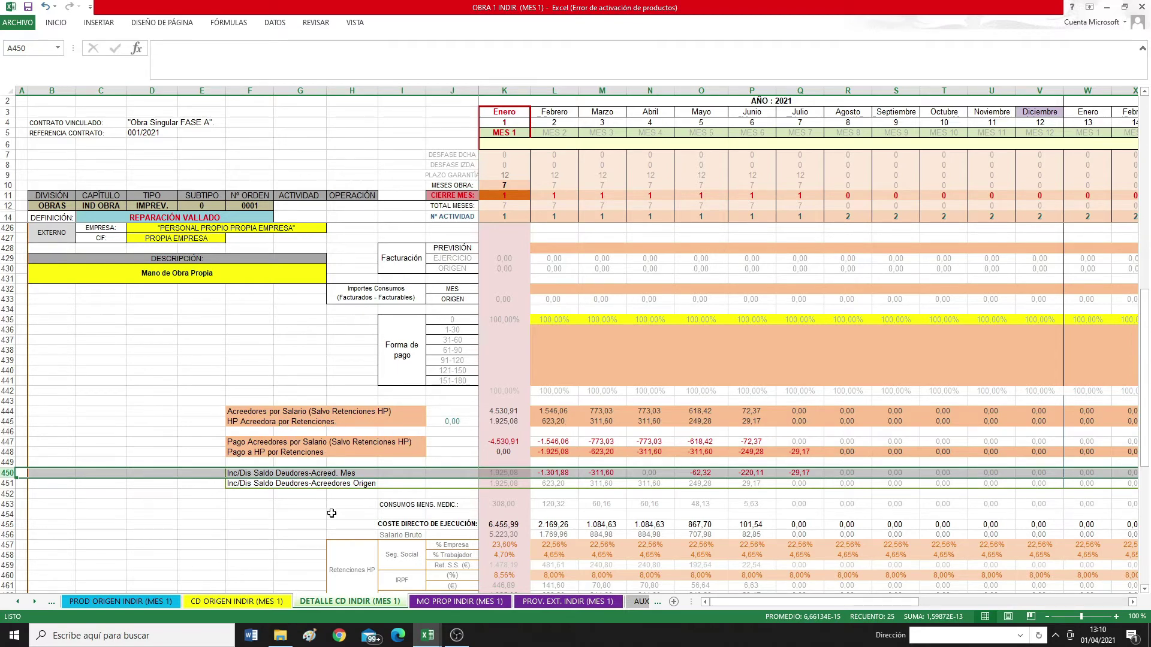
{"action": "scroll", "coordinate": [324, 504], "scroll_direction": "down", "scroll_amount": 4}
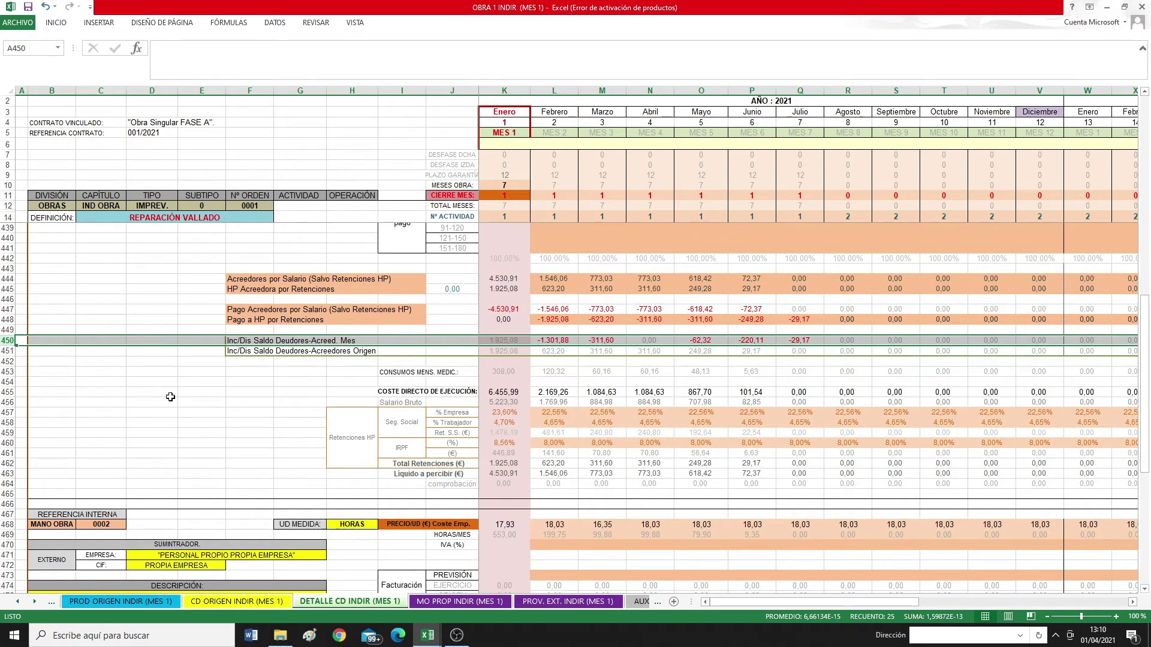
{"action": "left_click", "coordinate": [8, 392]}
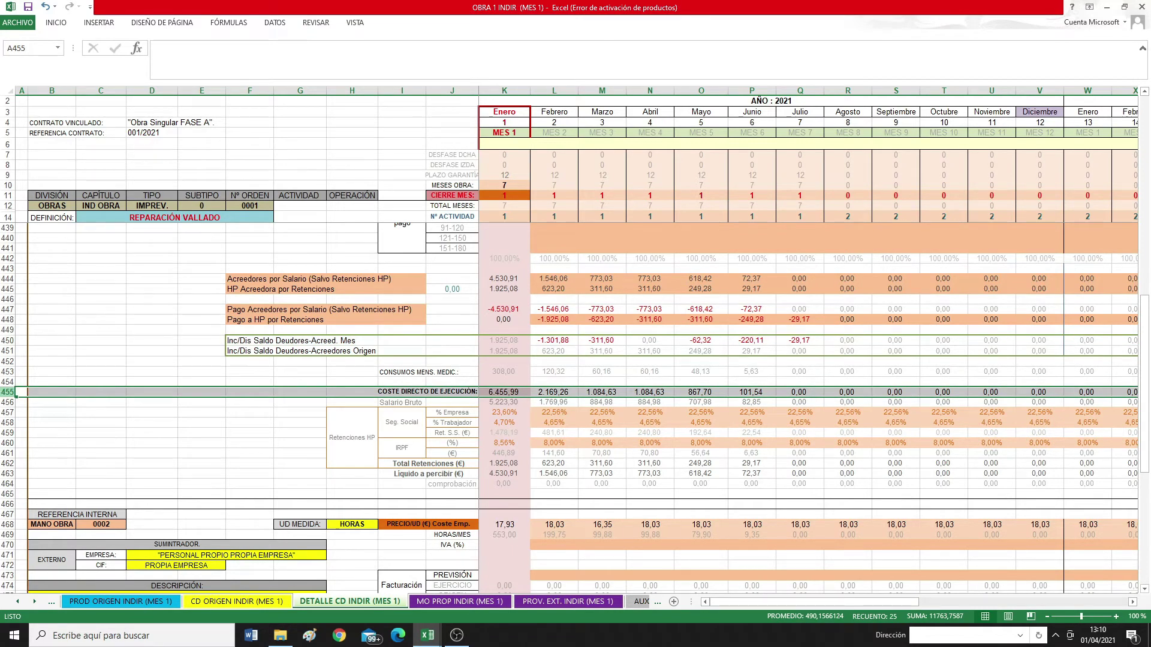
Compare the MANO OBRA 0002 block on DETALLE CD INDIR (MES 1) with its worker blocks on MO PROP INDIR (MES 1).
{"action": "scroll", "coordinate": [569, 407], "scroll_direction": "down", "scroll_amount": 9}
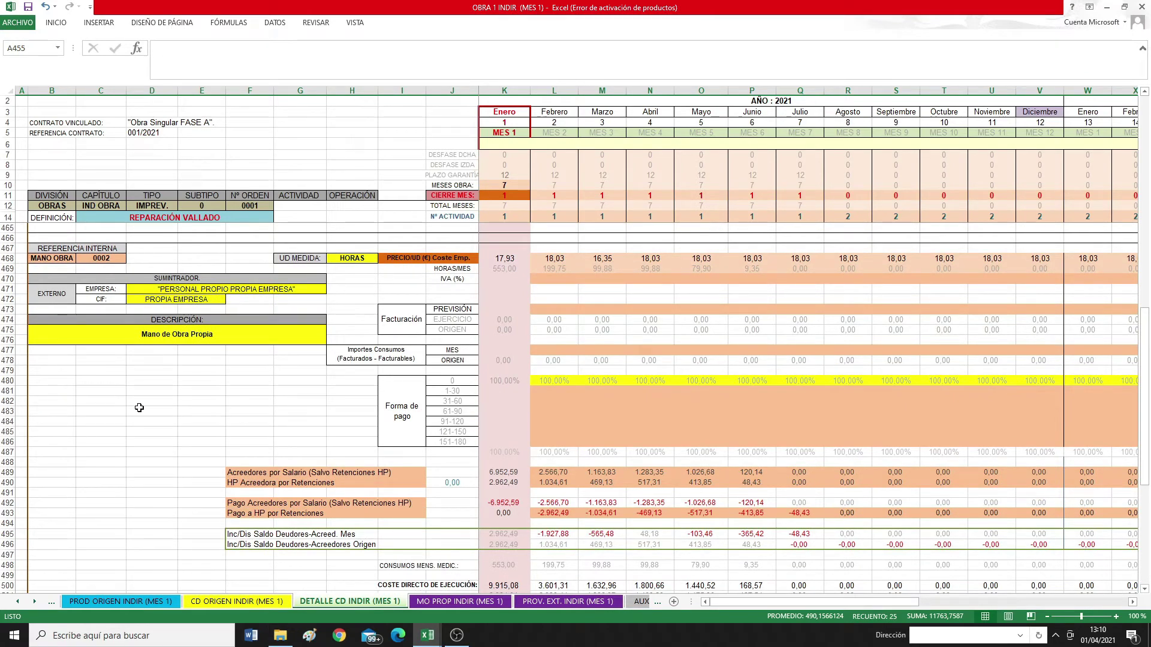
{"action": "scroll", "coordinate": [139, 407], "scroll_direction": "up", "scroll_amount": 9}
{"action": "scroll", "coordinate": [139, 407], "scroll_direction": "down", "scroll_amount": 9}
{"action": "left_click", "coordinate": [460, 606]}
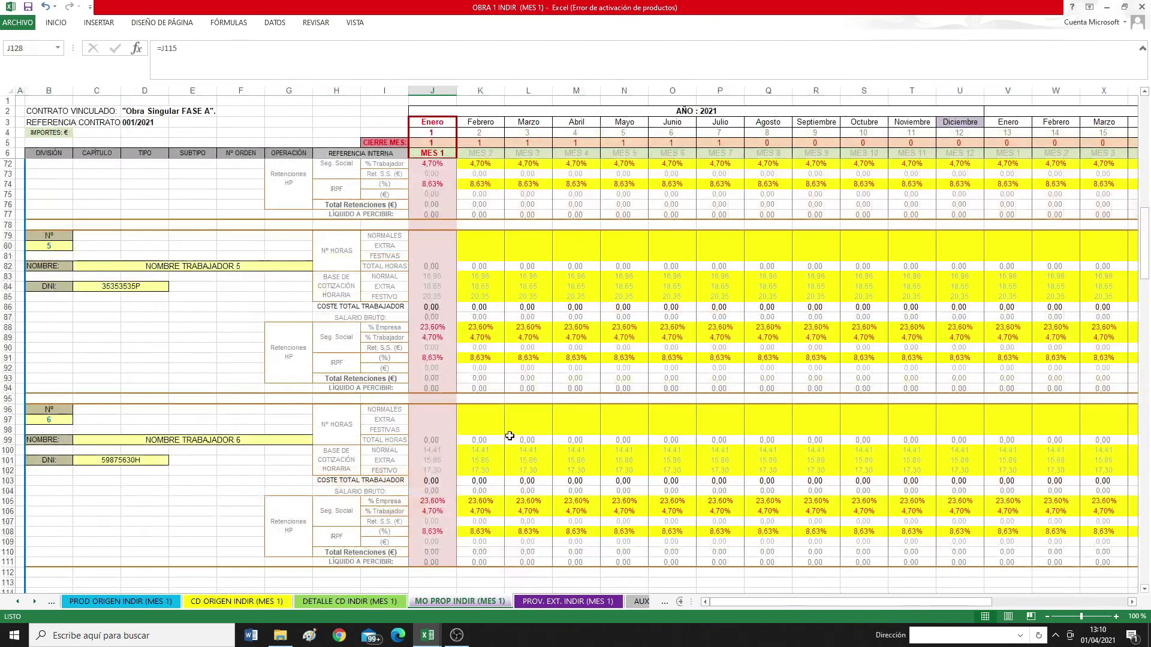
{"action": "scroll", "coordinate": [510, 432], "scroll_direction": "down", "scroll_amount": 20}
{"action": "scroll", "coordinate": [509, 431], "scroll_direction": "down", "scroll_amount": 4}
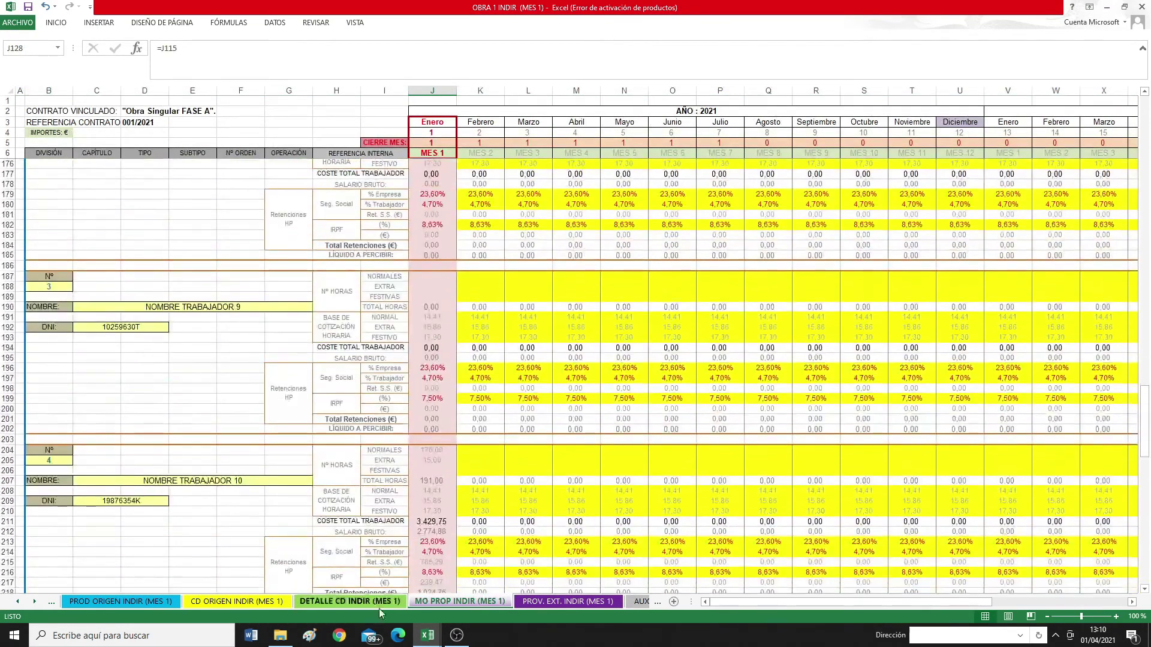
{"action": "left_click", "coordinate": [329, 601]}
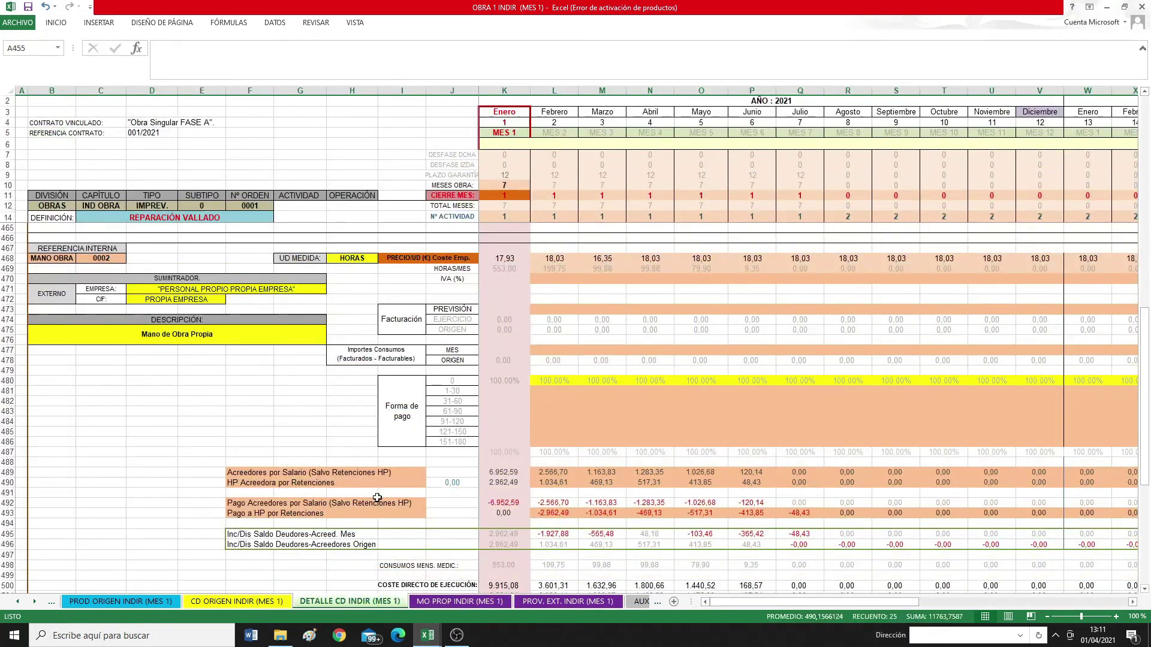
Inspect the description, EMPRESA and UD MEDIDA of the MAQ EXTERN 0001 block on DETALLE CD INDIR (MES 1).
{"action": "scroll", "coordinate": [368, 389], "scroll_direction": "down", "scroll_amount": 9}
{"action": "scroll", "coordinate": [474, 419], "scroll_direction": "down", "scroll_amount": 4}
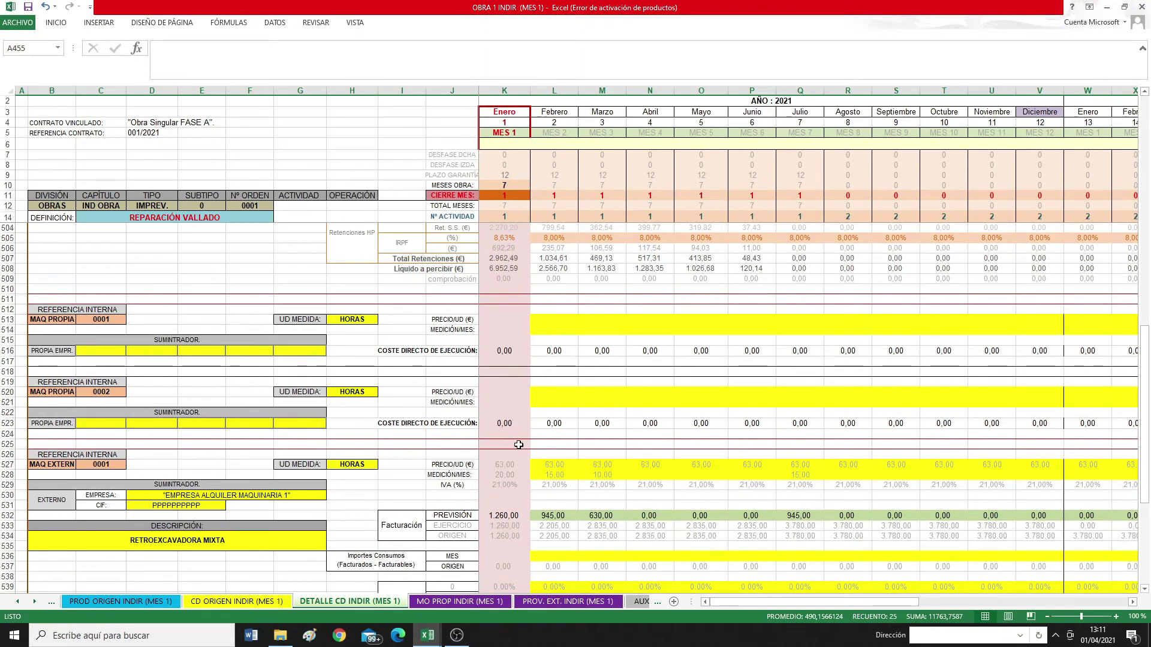
{"action": "scroll", "coordinate": [523, 441], "scroll_direction": "down", "scroll_amount": 4}
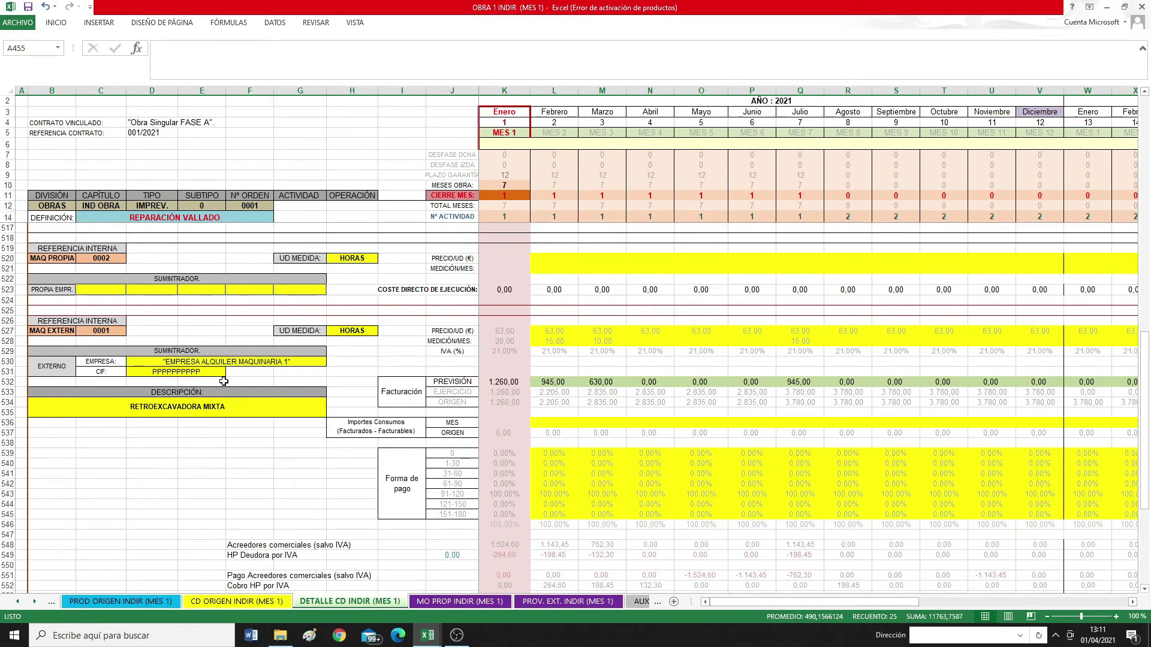
{"action": "left_click", "coordinate": [216, 409]}
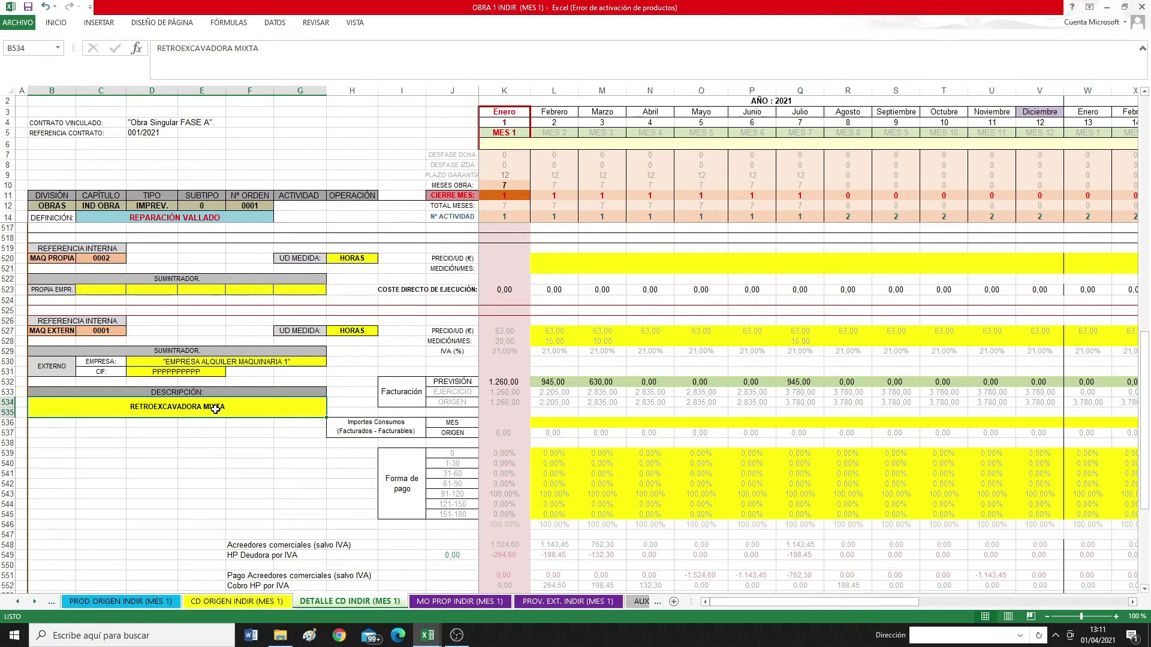
{"action": "left_click", "coordinate": [223, 361]}
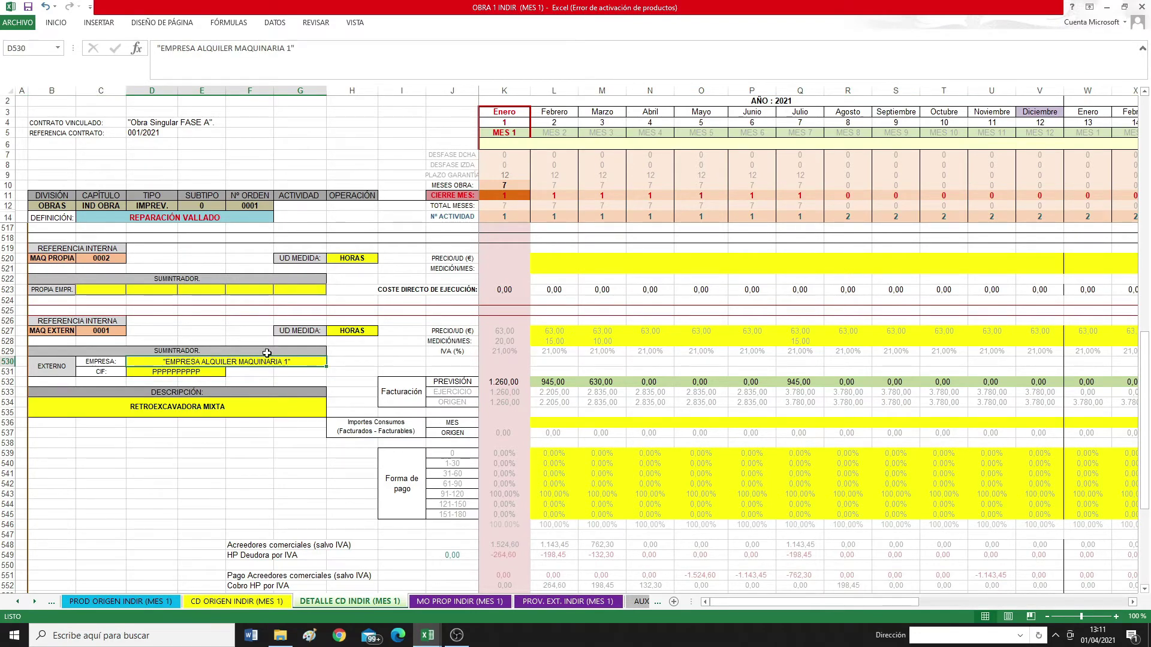
{"action": "left_click", "coordinate": [368, 331]}
Check the MAQ EXTERN 0001 PRECIO/UD for January to March and its MEDICIÓN/MES for January to March and July.
{"action": "left_click", "coordinate": [521, 334]}
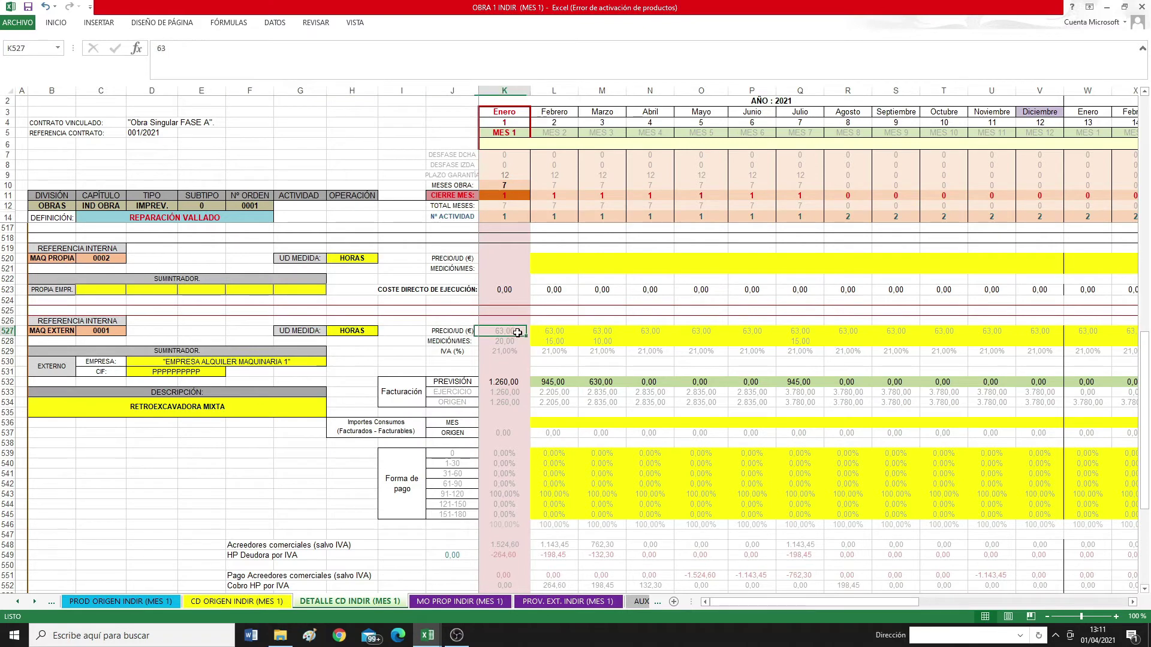
{"action": "left_click", "coordinate": [542, 332]}
{"action": "left_click", "coordinate": [591, 332]}
{"action": "left_click", "coordinate": [498, 343]}
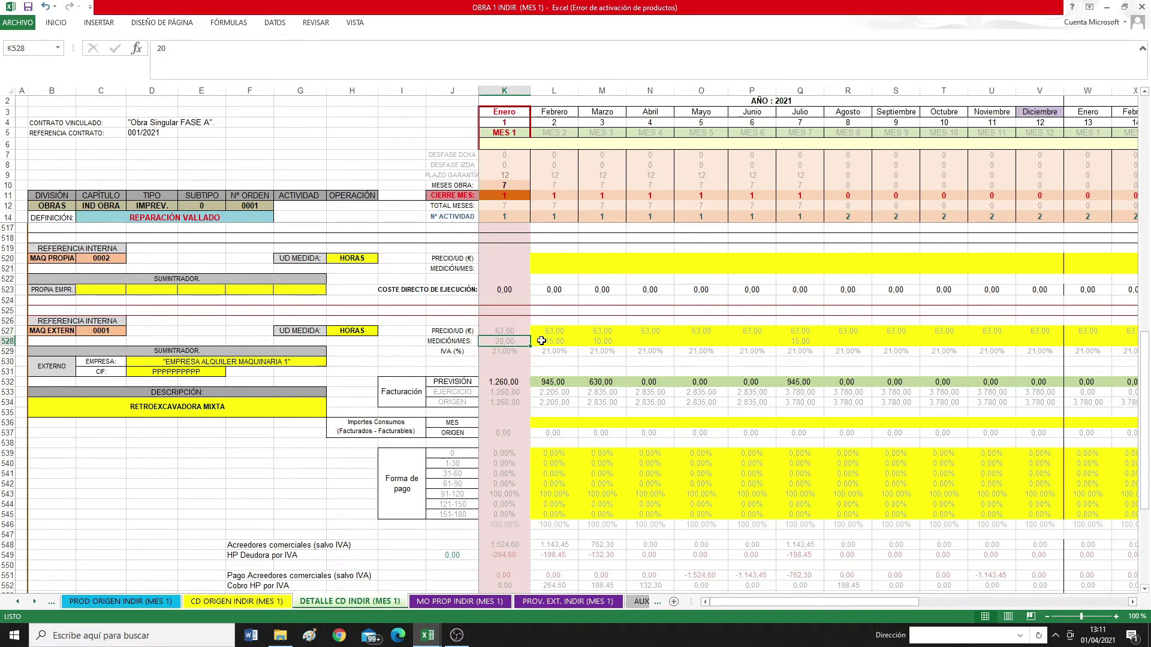
{"action": "left_click", "coordinate": [542, 341]}
{"action": "left_click", "coordinate": [622, 342]}
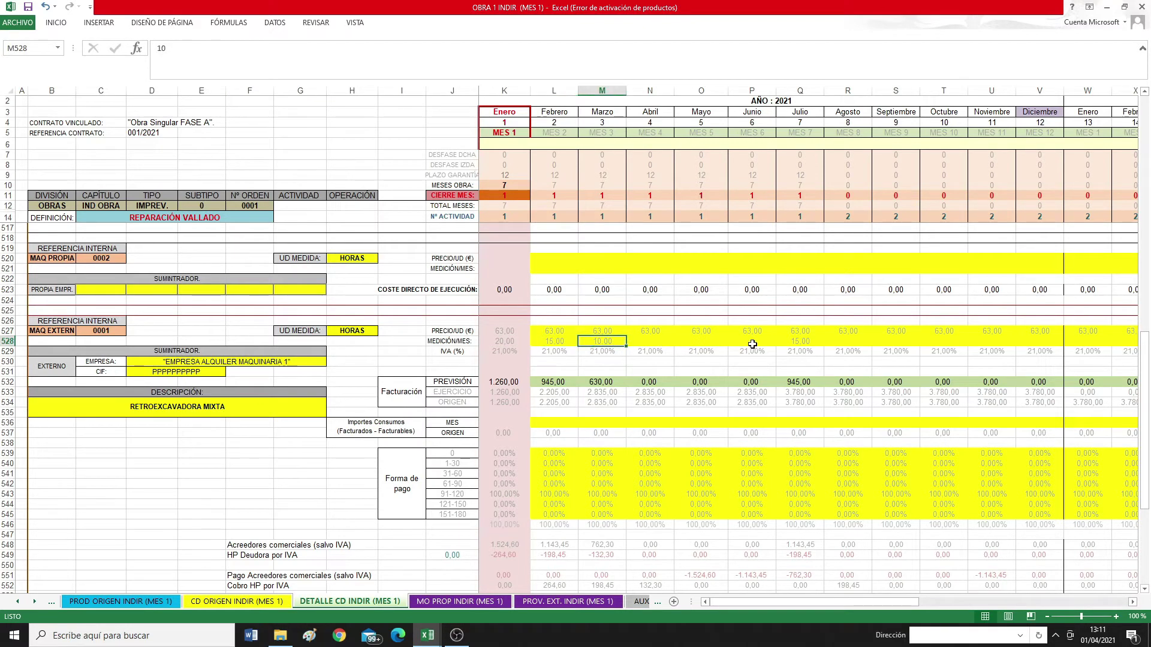
{"action": "left_click", "coordinate": [802, 345]}
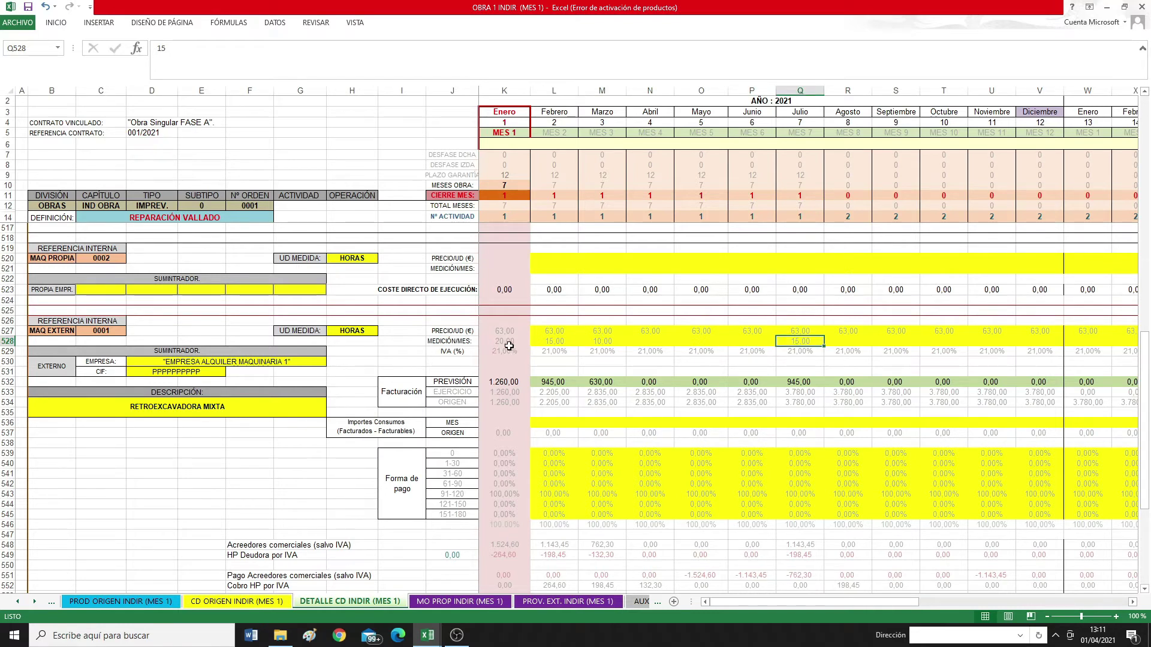
{"action": "left_click", "coordinate": [507, 344]}
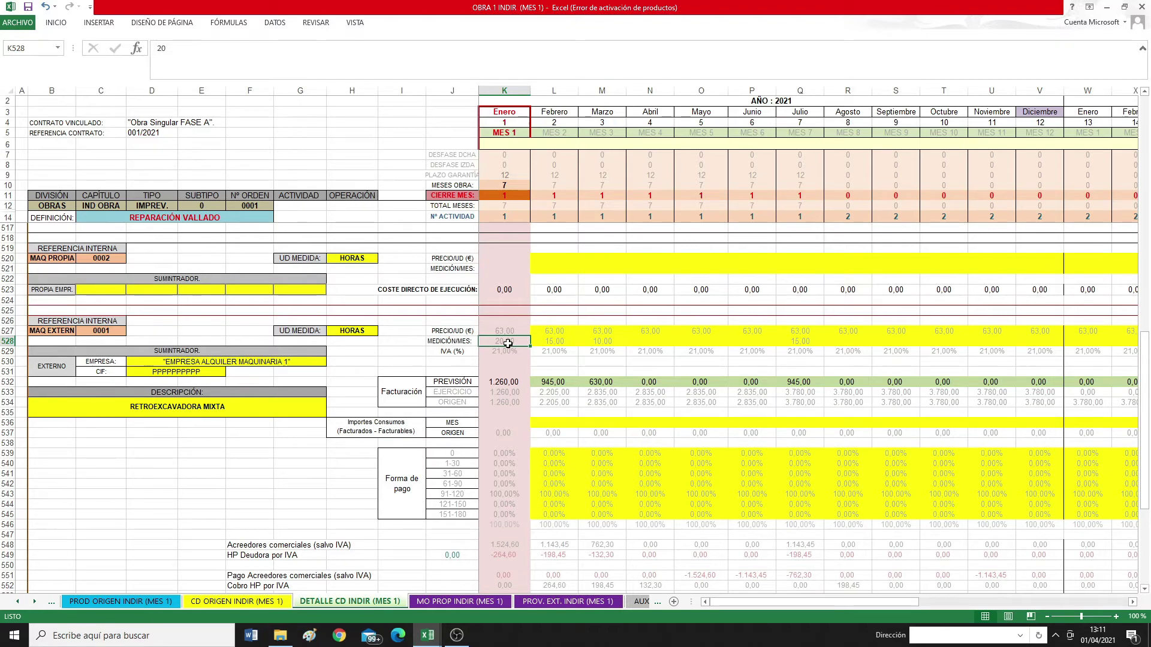
Highlight the MAQ EXTERN 0001 Inc/Dis Saldo Deudores-Acreed. rows 555 and 554, followed by COSTE DIRECTO DE EJECUCIÓN row 559.
{"action": "scroll", "coordinate": [508, 344], "scroll_direction": "down", "scroll_amount": 9}
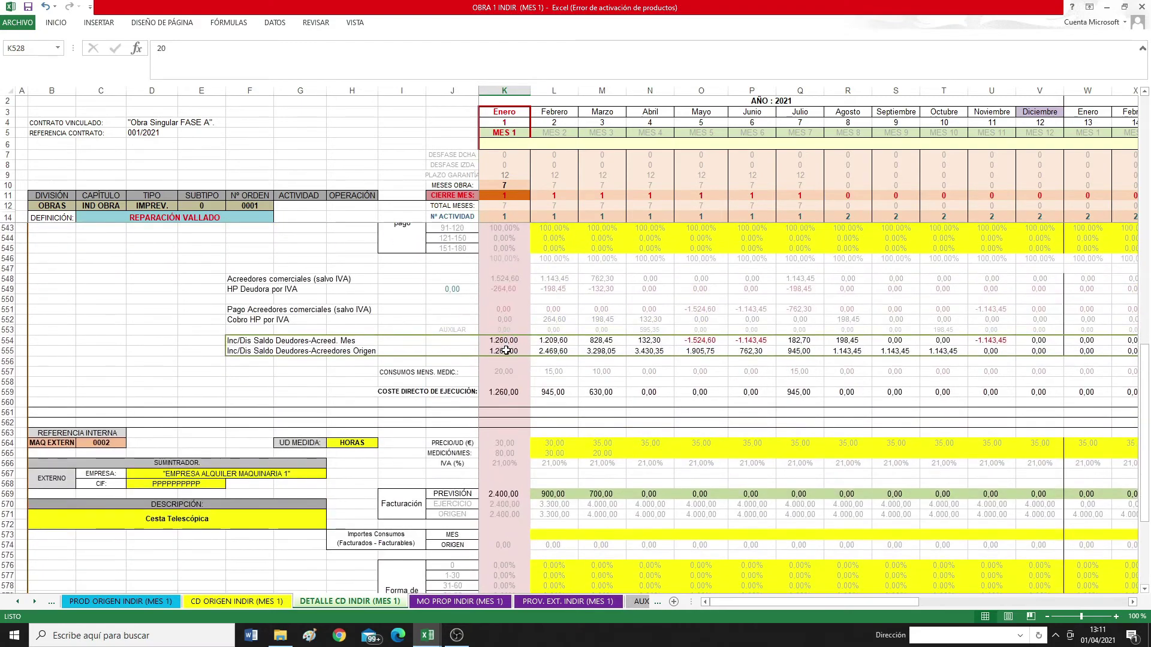
{"action": "left_click", "coordinate": [7, 352]}
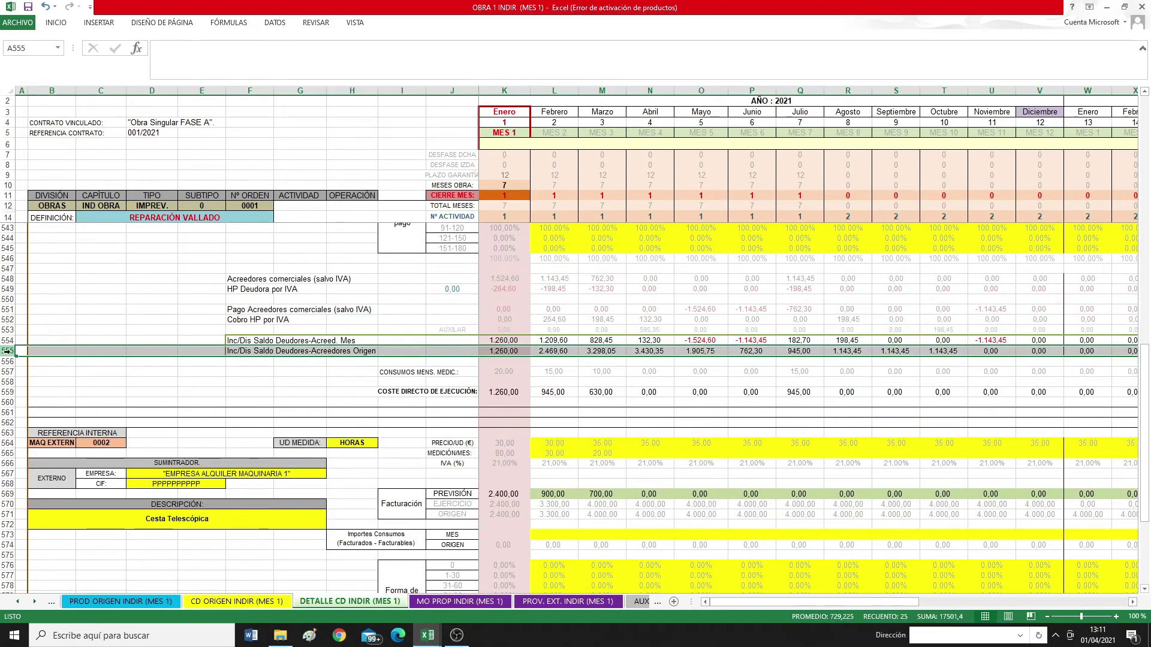
{"action": "left_click", "coordinate": [6, 343]}
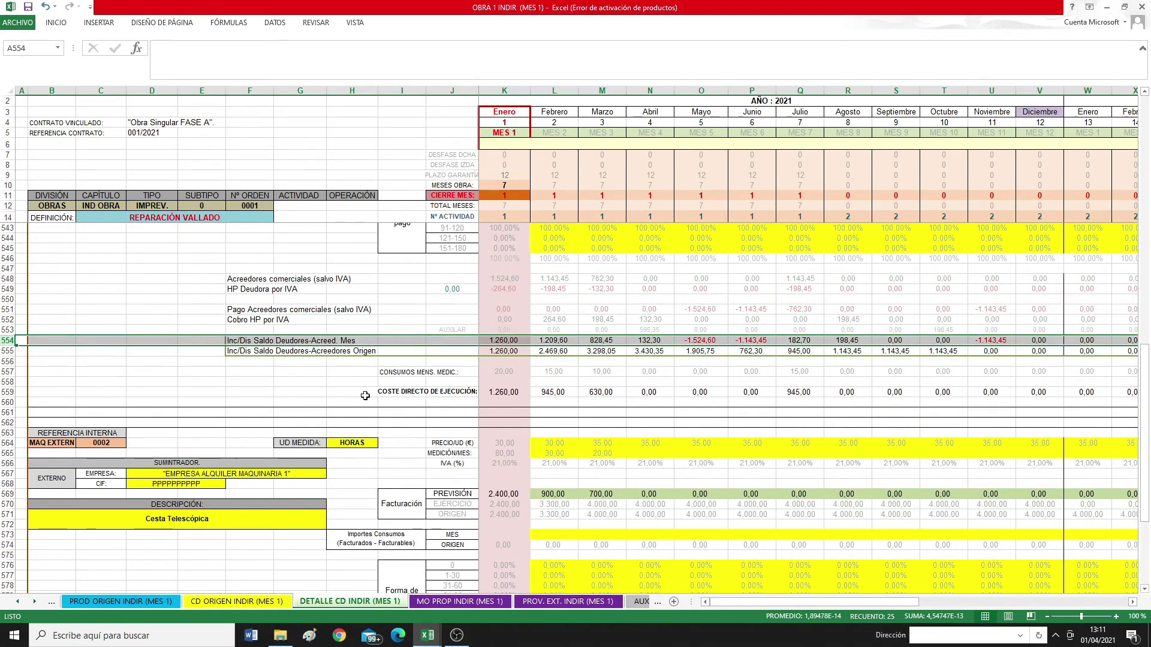
{"action": "left_click", "coordinate": [8, 391]}
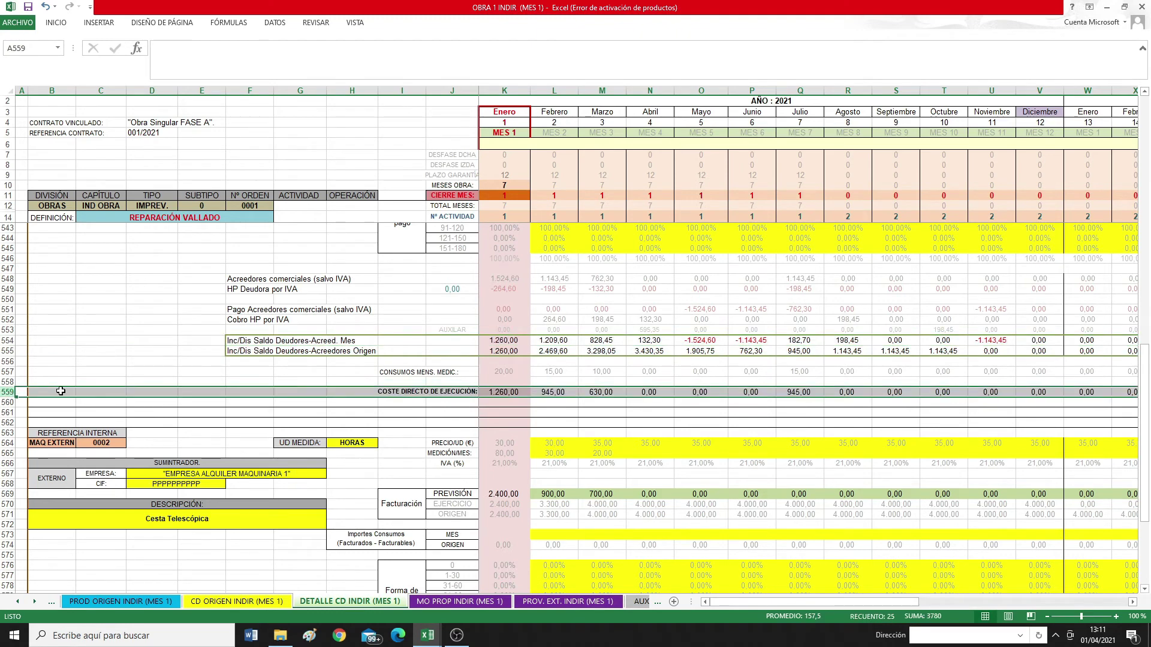
Look over MAQ EXTERN 0002, and inspect the UD MEDIDA, January to April PRECIO/UD and January PREVISIÓN of SUBCONTRATA 0001.
{"action": "scroll", "coordinate": [61, 391], "scroll_direction": "down", "scroll_amount": 4}
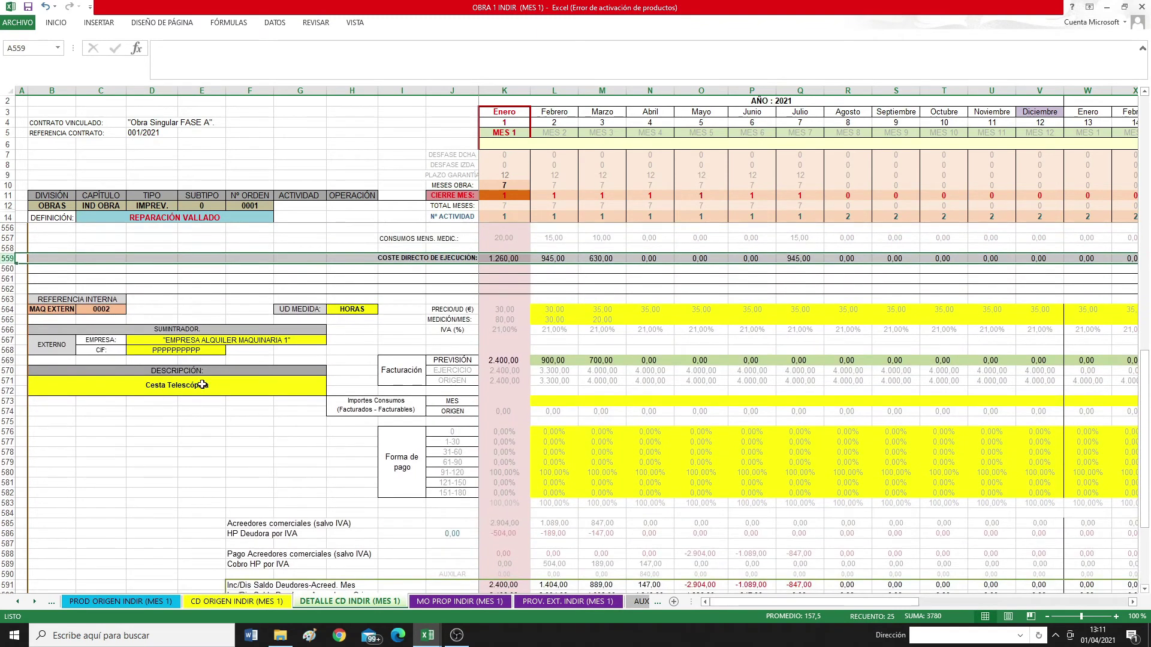
{"action": "scroll", "coordinate": [223, 382], "scroll_direction": "down", "scroll_amount": 5}
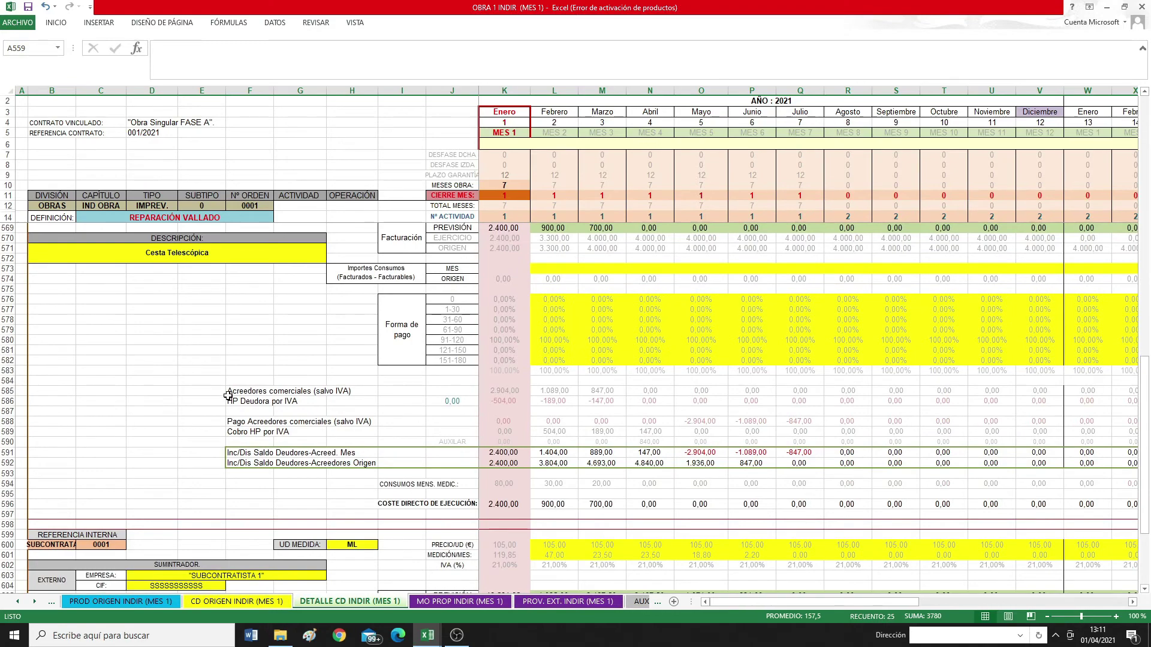
{"action": "scroll", "coordinate": [227, 396], "scroll_direction": "down", "scroll_amount": 7}
{"action": "scroll", "coordinate": [228, 395], "scroll_direction": "down", "scroll_amount": 1}
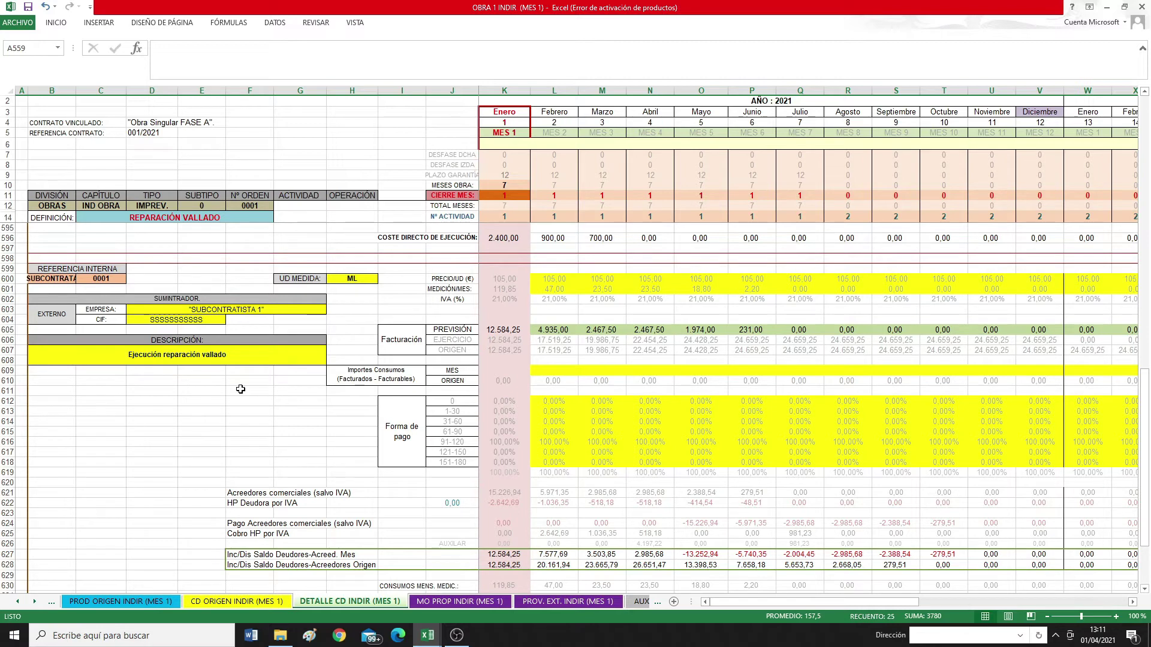
{"action": "left_click", "coordinate": [360, 279]}
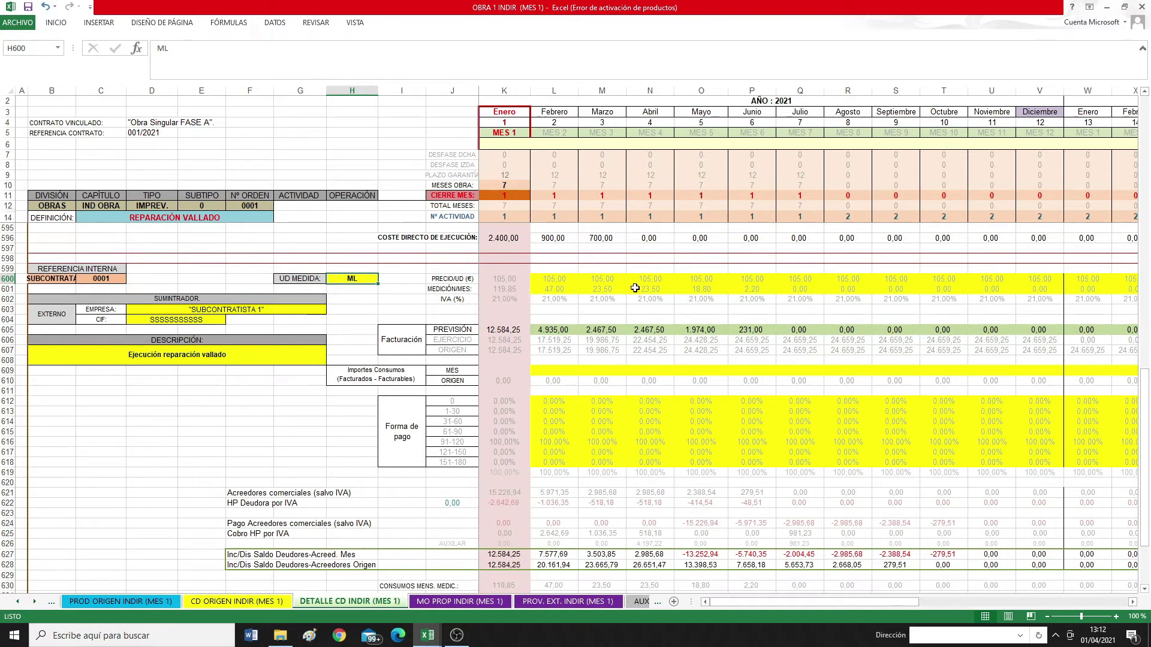
{"action": "left_click", "coordinate": [507, 278]}
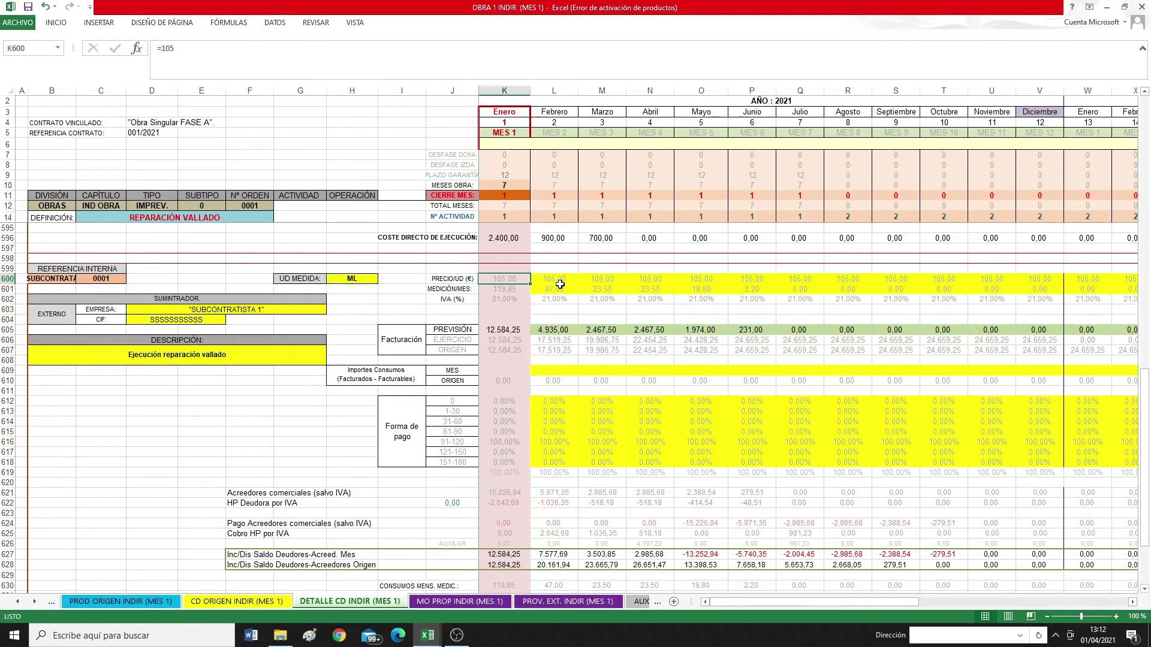
{"action": "left_click", "coordinate": [559, 279]}
{"action": "left_click", "coordinate": [598, 280]}
{"action": "left_click", "coordinate": [642, 279]}
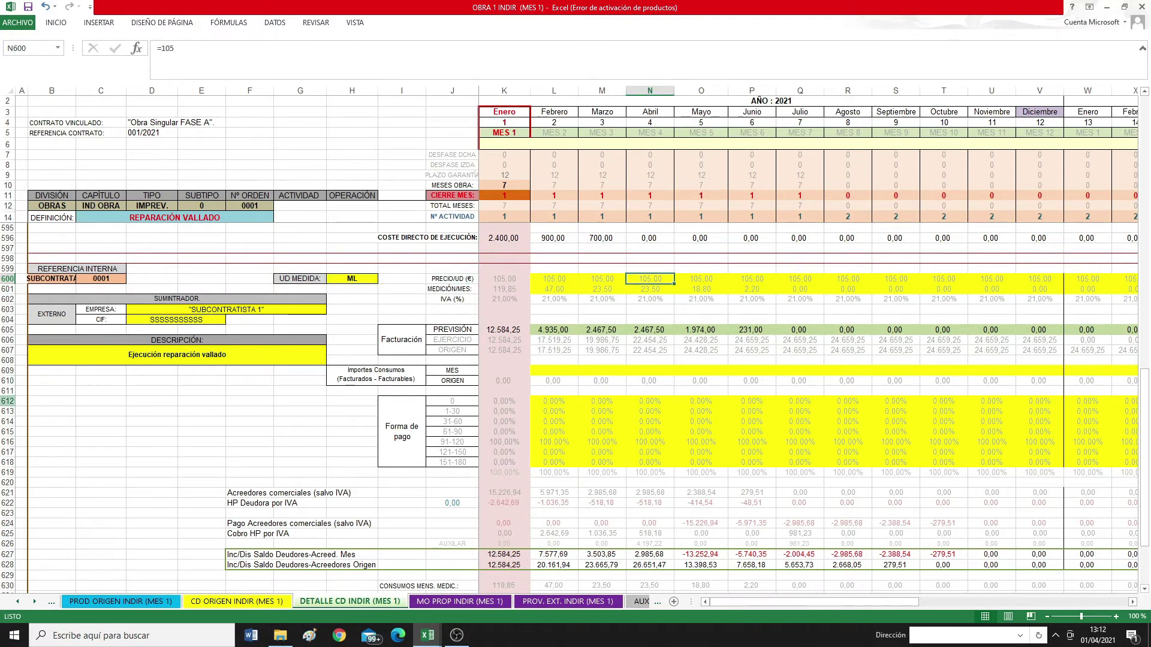
{"action": "left_click", "coordinate": [497, 330]}
Review the rest of the SUBCONTRATA 0001 block, highlighting COSTE DIRECTO DE EJECUCIÓN row 632 and the monthly Inc/Dis Saldo Deudores-Acreed. row 627.
{"action": "scroll", "coordinate": [482, 390], "scroll_direction": "down", "scroll_amount": 4}
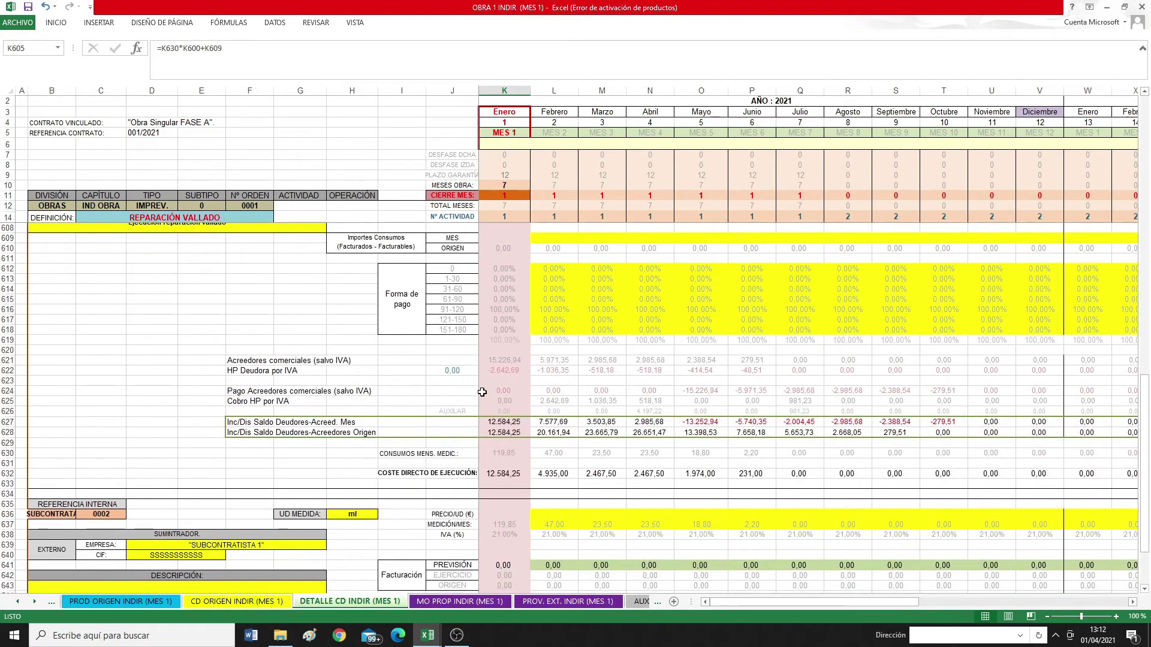
{"action": "scroll", "coordinate": [482, 392], "scroll_direction": "up", "scroll_amount": 4}
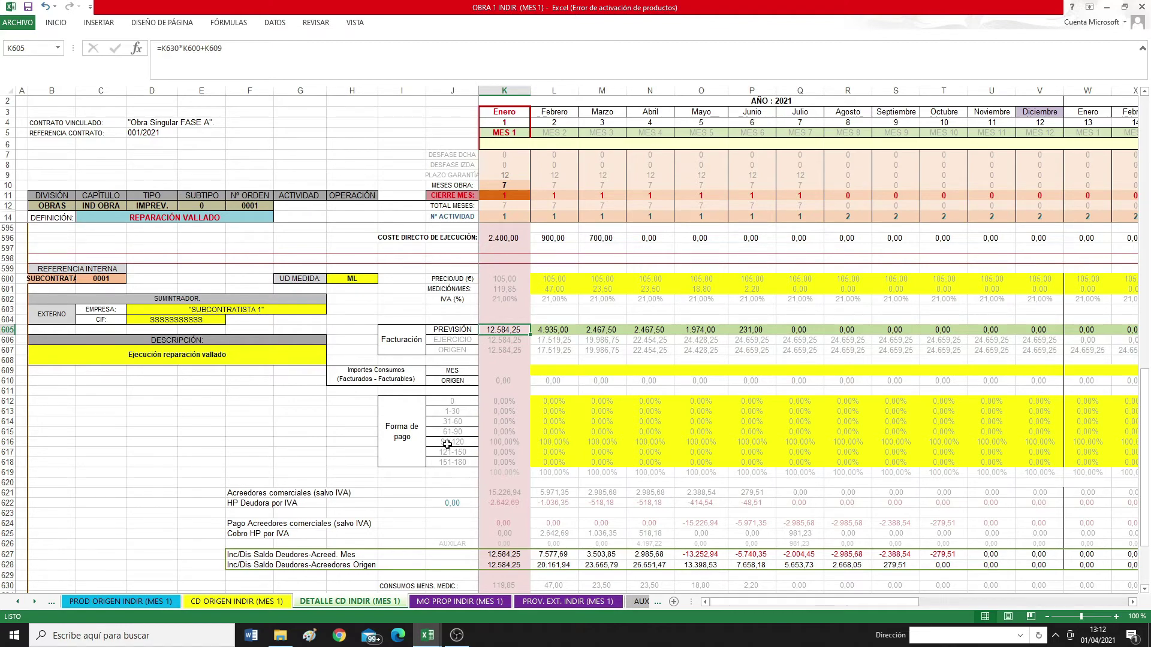
{"action": "scroll", "coordinate": [449, 443], "scroll_direction": "down", "scroll_amount": 4}
{"action": "scroll", "coordinate": [451, 435], "scroll_direction": "down", "scroll_amount": 8}
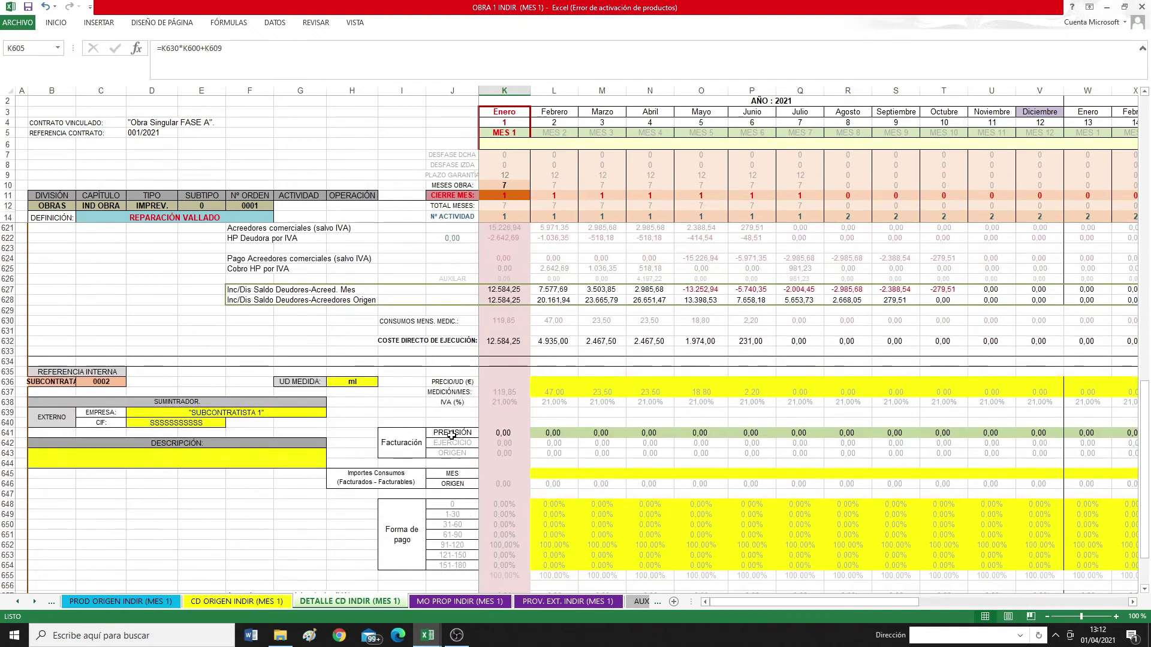
{"action": "scroll", "coordinate": [452, 435], "scroll_direction": "up", "scroll_amount": 8}
{"action": "scroll", "coordinate": [451, 435], "scroll_direction": "up", "scroll_amount": 1}
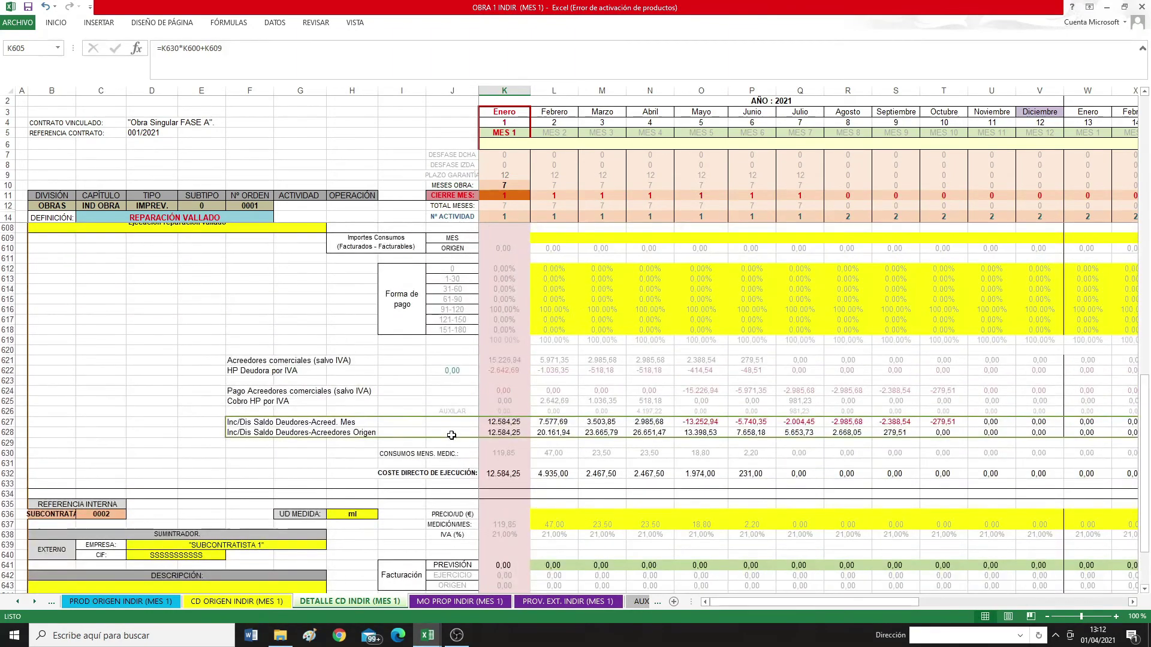
{"action": "left_click", "coordinate": [6, 473]}
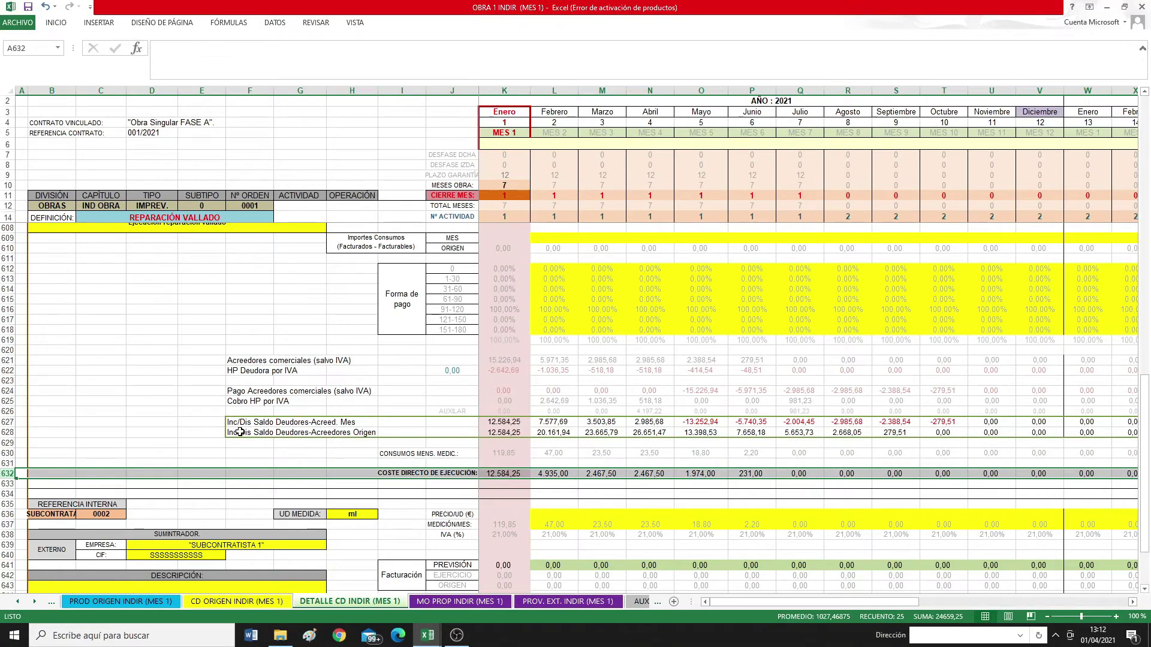
{"action": "left_click", "coordinate": [8, 423]}
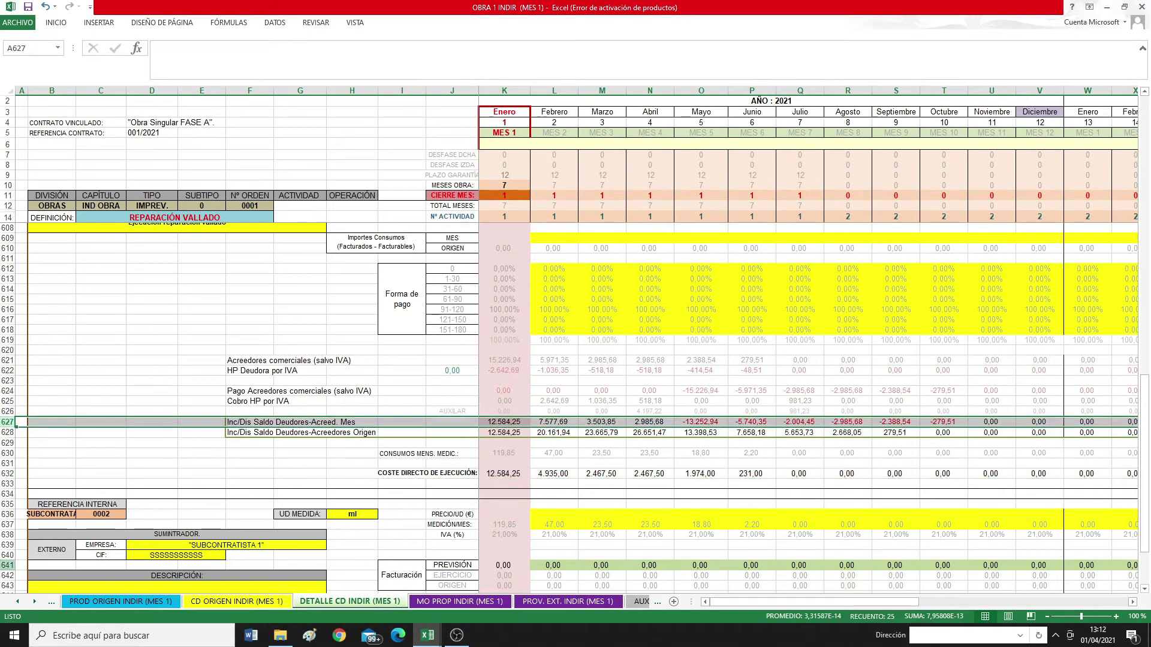
{"action": "scroll", "coordinate": [569, 408], "scroll_direction": "down", "scroll_amount": 9}
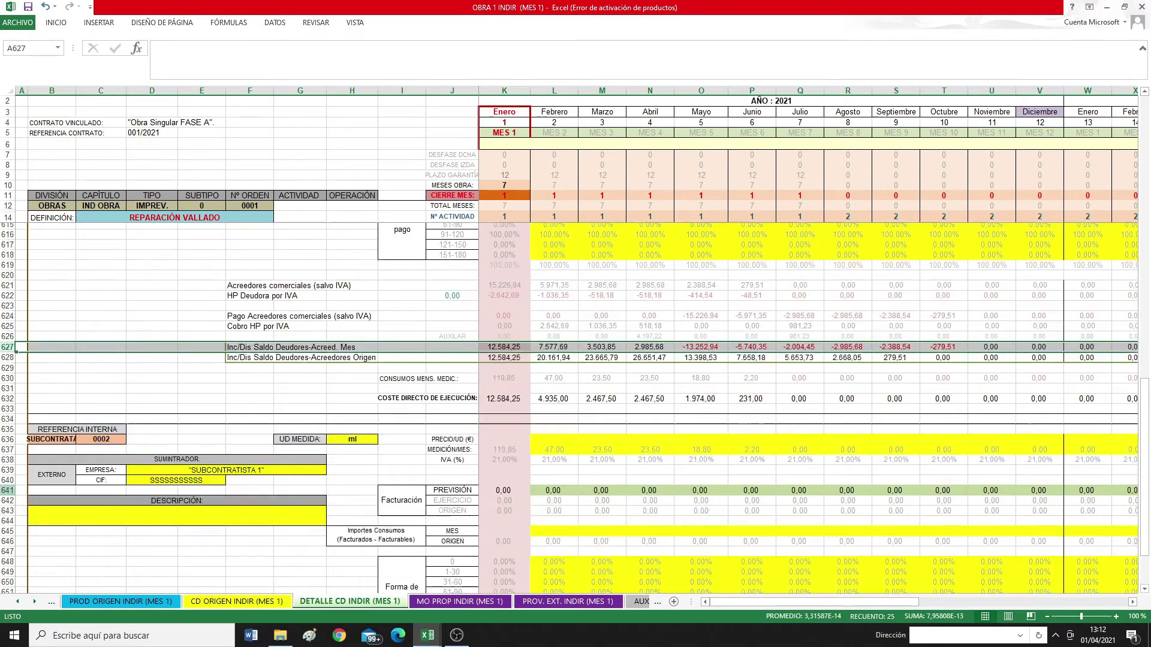
{"action": "scroll", "coordinate": [569, 408], "scroll_direction": "up", "scroll_amount": 9}
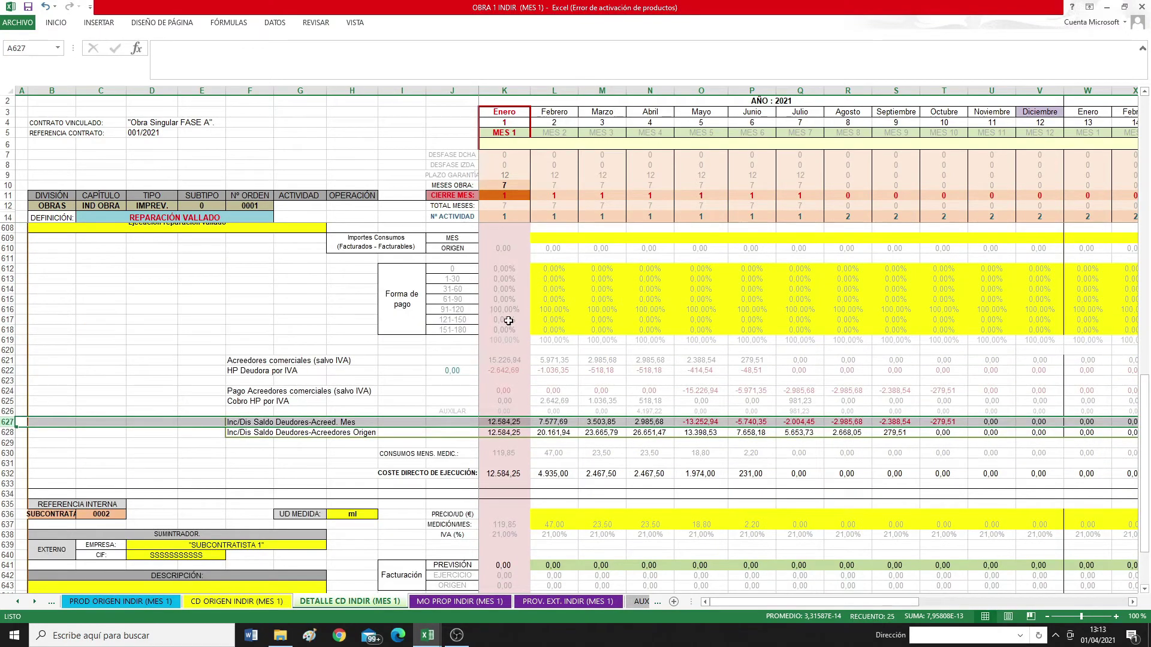
Compare the TOTALES and GLOBAL INFOCIFRAS blocks of DETALLE CD INDIR (MES 1) with the monthly figures on INFOCIFRAS INDIR (MES 1).
{"action": "scroll", "coordinate": [499, 391], "scroll_direction": "down", "scroll_amount": 17}
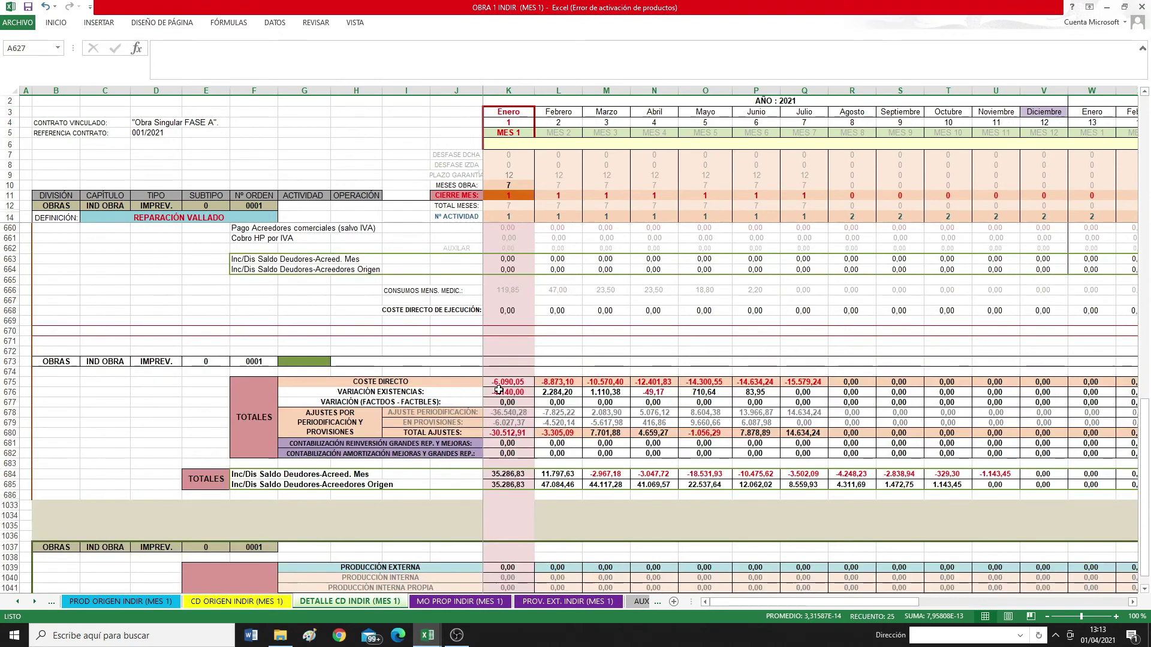
{"action": "scroll", "coordinate": [498, 390], "scroll_direction": "down", "scroll_amount": 9}
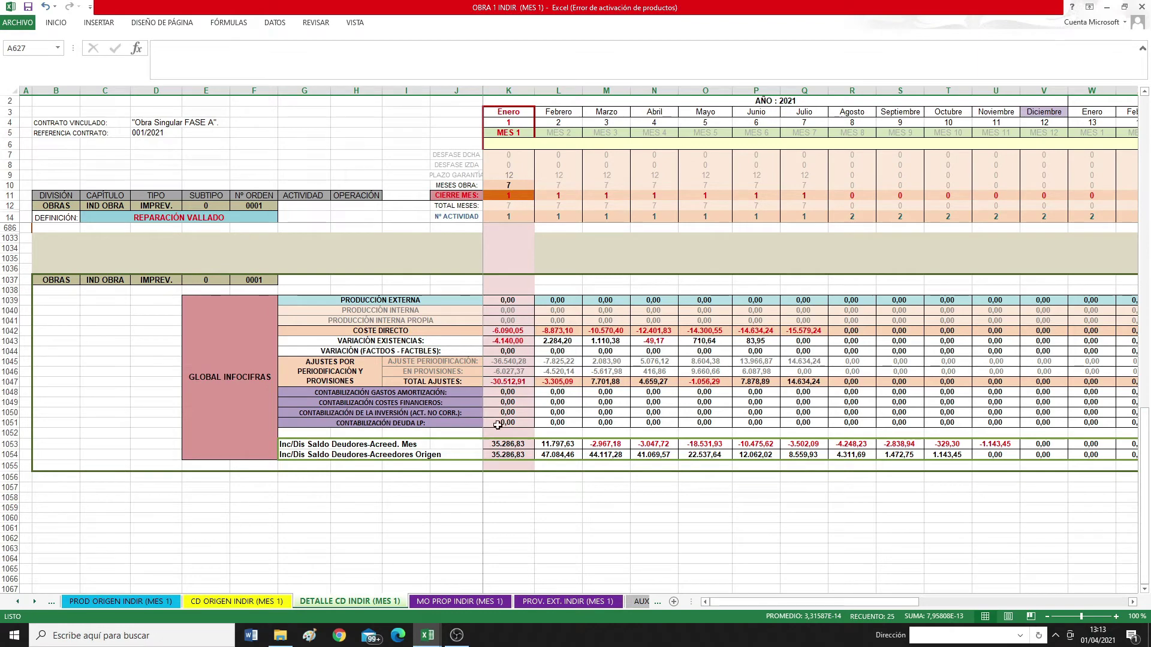
{"action": "left_click", "coordinate": [19, 601]}
{"action": "left_click", "coordinate": [19, 601]}
{"action": "left_click", "coordinate": [271, 601]}
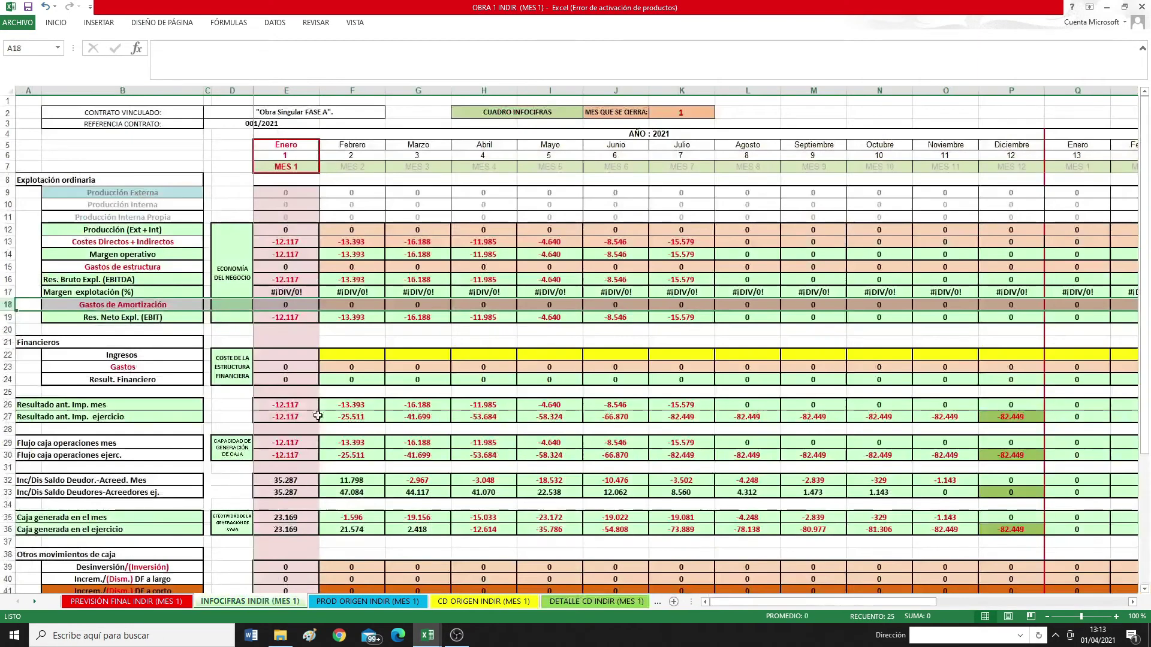
{"action": "scroll", "coordinate": [328, 386], "scroll_direction": "down", "scroll_amount": 4}
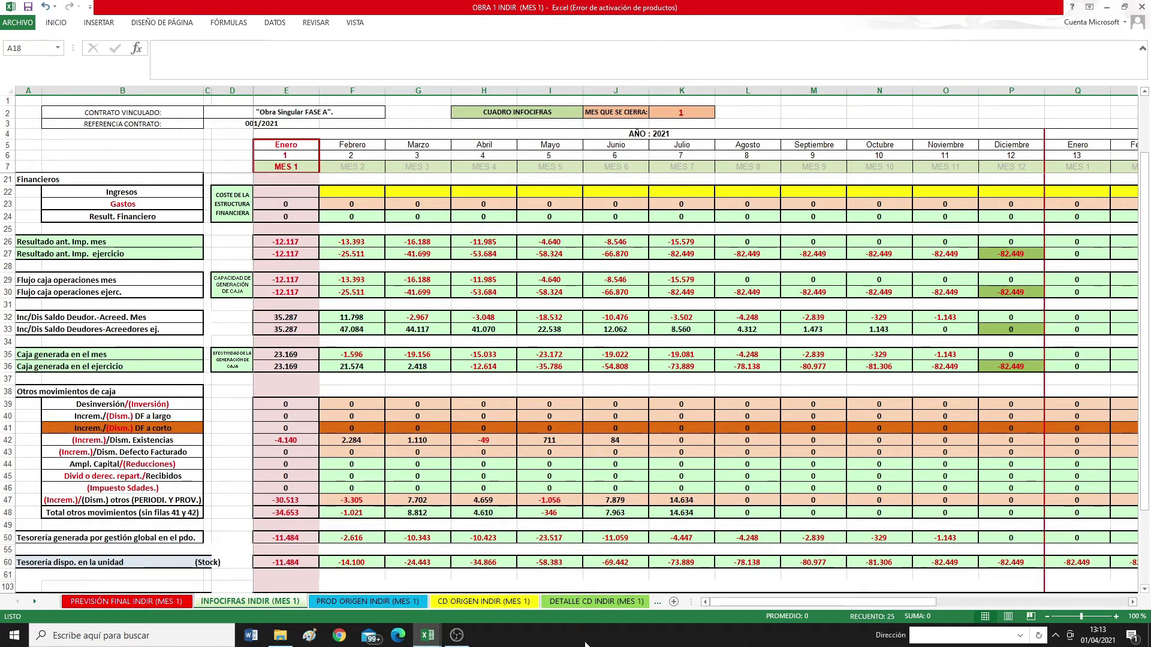
Return to DETALLE CD INDIR (MES 1) and inspect the January to July COSTE DIRECTO values in the GLOBAL INFOCIFRAS block.
{"action": "left_click", "coordinate": [595, 604]}
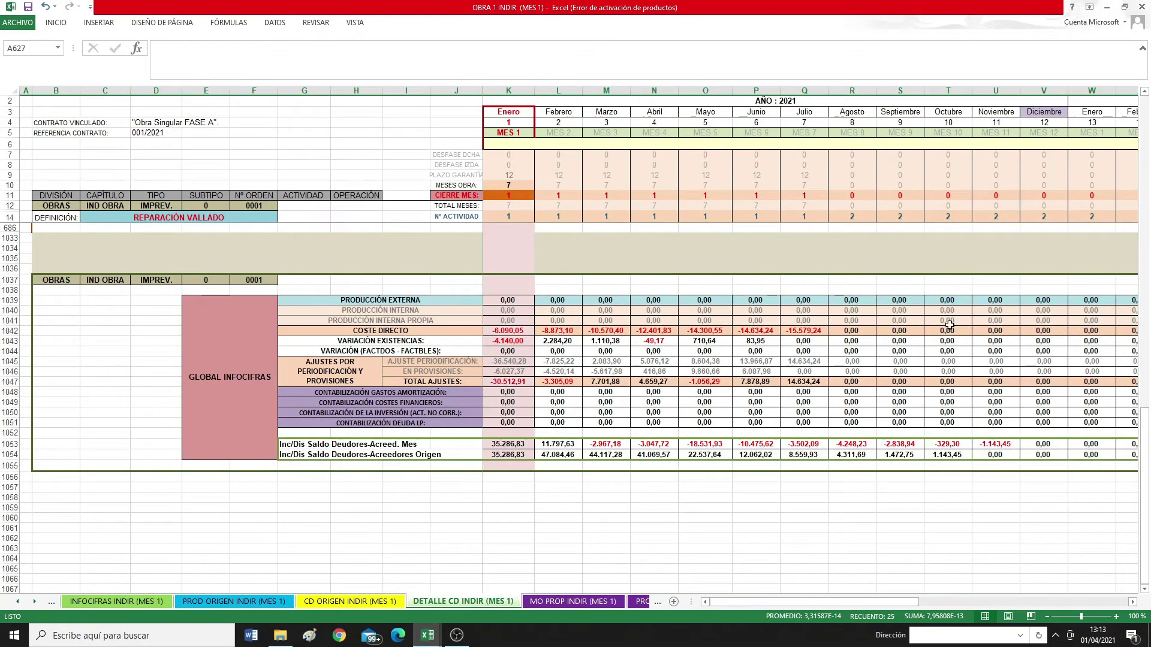
{"action": "left_click_drag", "start_coordinate": [516, 331], "coordinate": [805, 332]}
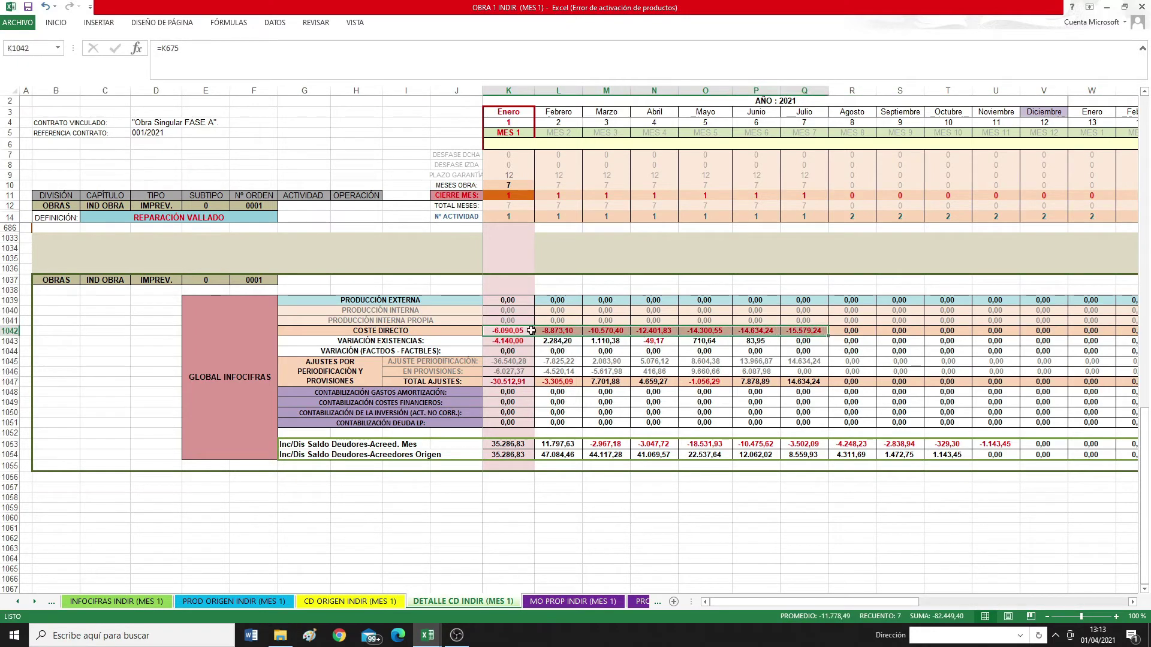
{"action": "left_click", "coordinate": [510, 331]}
{"action": "left_click", "coordinate": [555, 332]}
{"action": "left_click", "coordinate": [606, 331]}
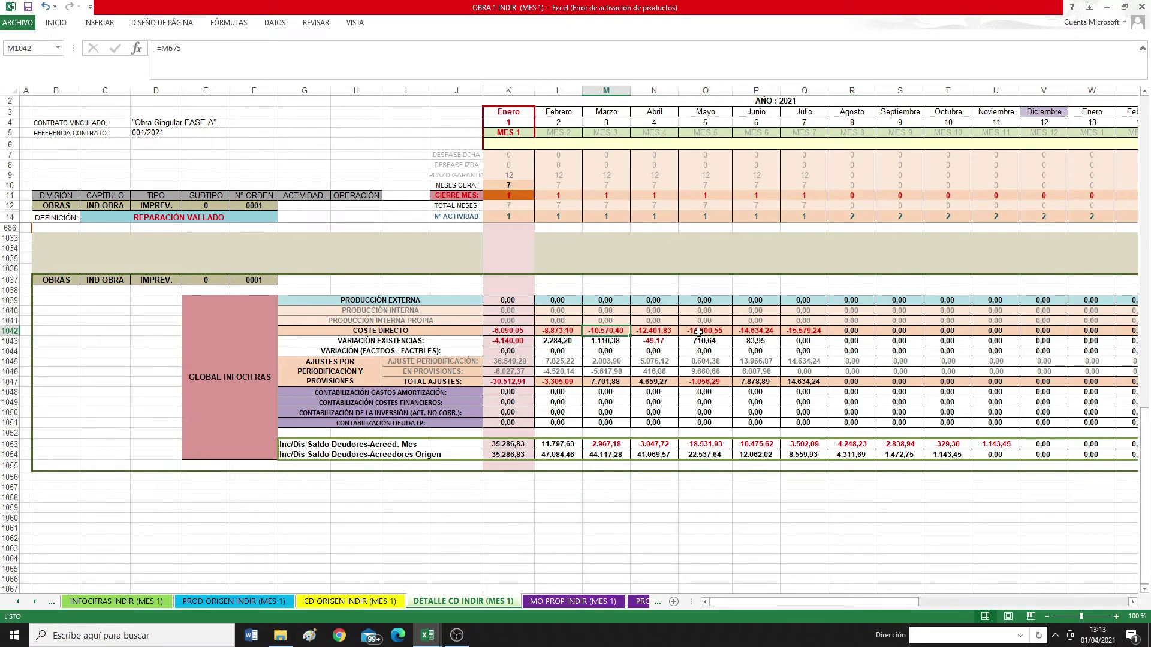
{"action": "left_click", "coordinate": [653, 331]}
{"action": "left_click", "coordinate": [699, 331]}
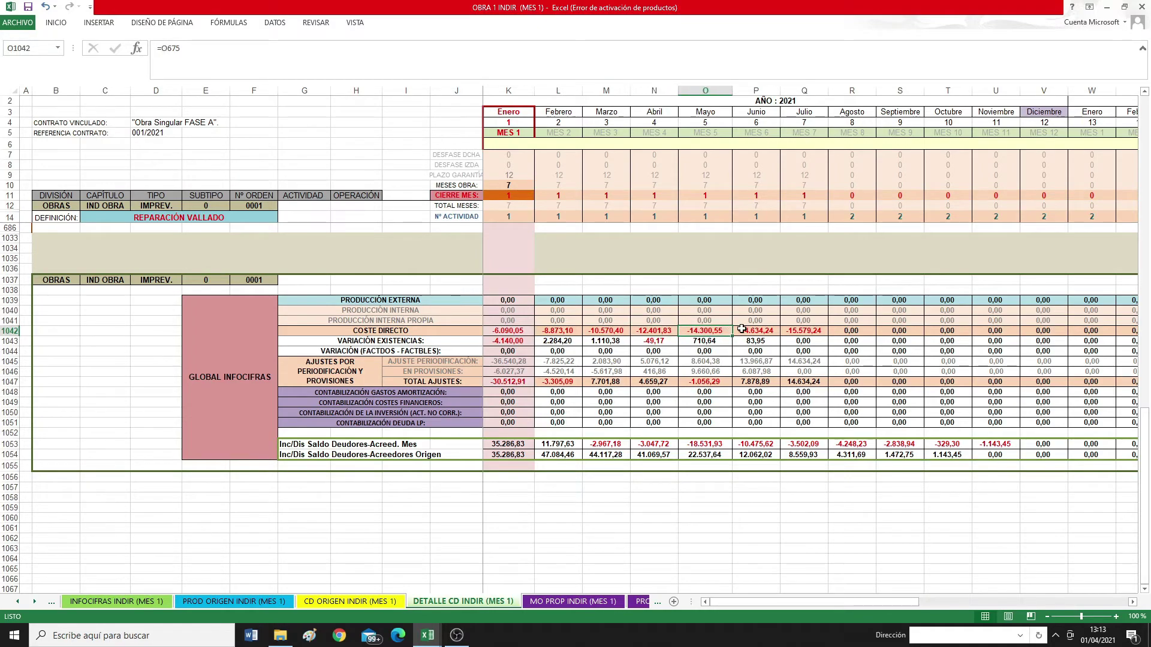
{"action": "left_click", "coordinate": [768, 329]}
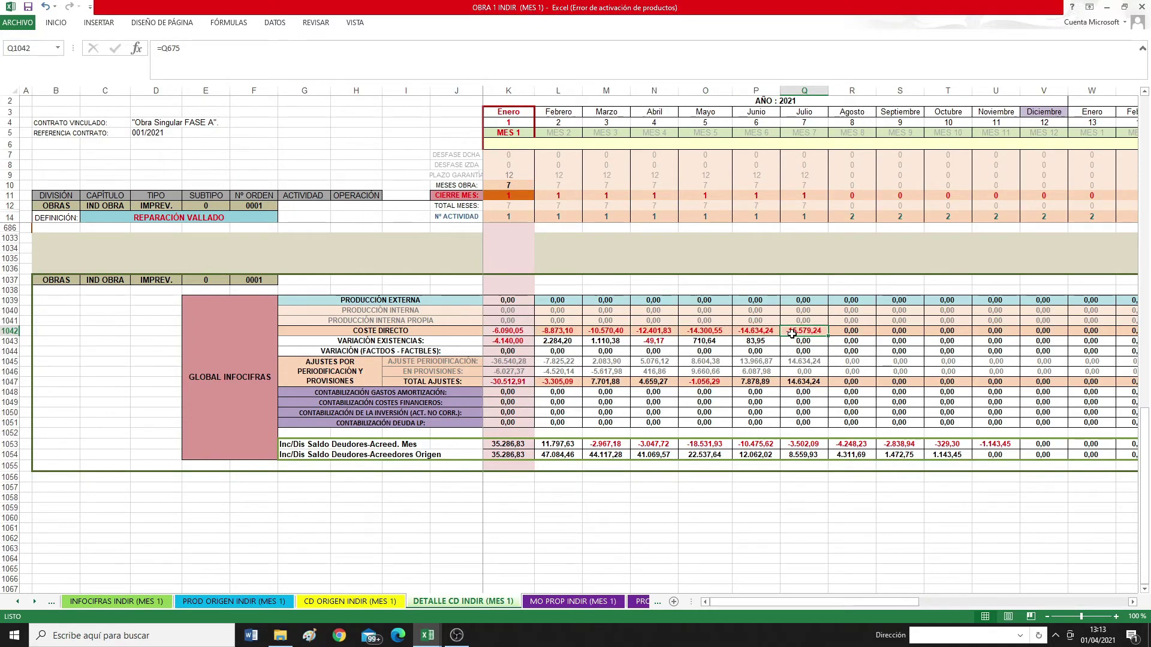
Set the January POR PRODUCCIÓN option (K210) in the GESTIÓN DE COSTES block to SI.
{"action": "scroll", "coordinate": [791, 334], "scroll_direction": "up", "scroll_amount": 15}
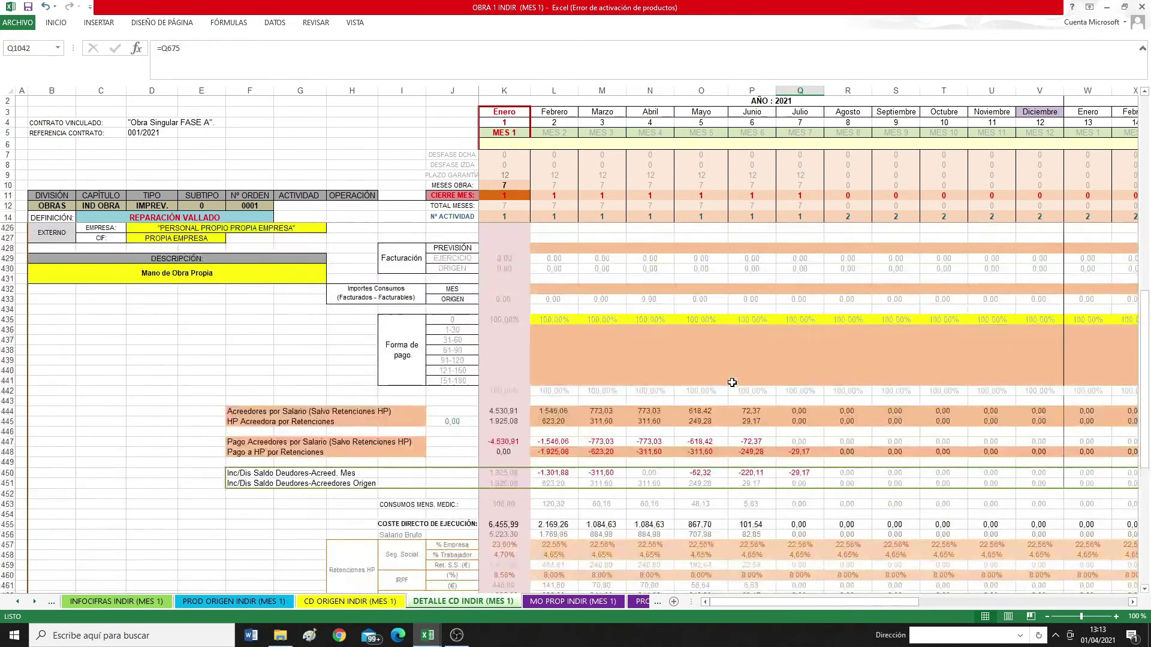
{"action": "scroll", "coordinate": [732, 382], "scroll_direction": "up", "scroll_amount": 10}
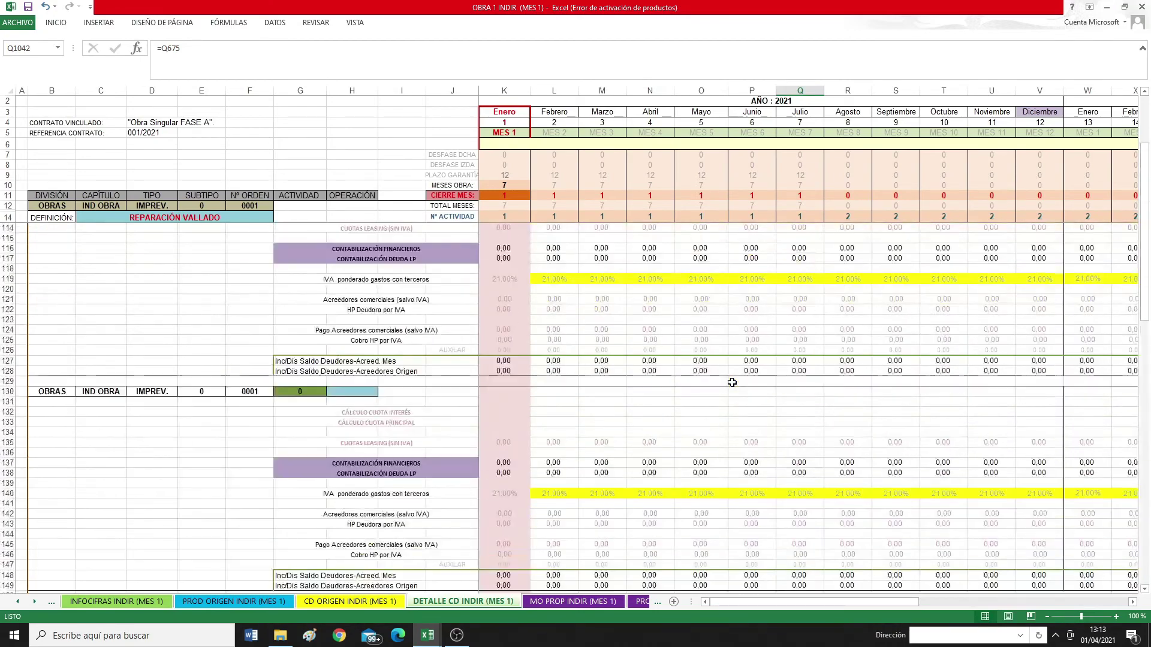
{"action": "scroll", "coordinate": [731, 382], "scroll_direction": "down", "scroll_amount": 20}
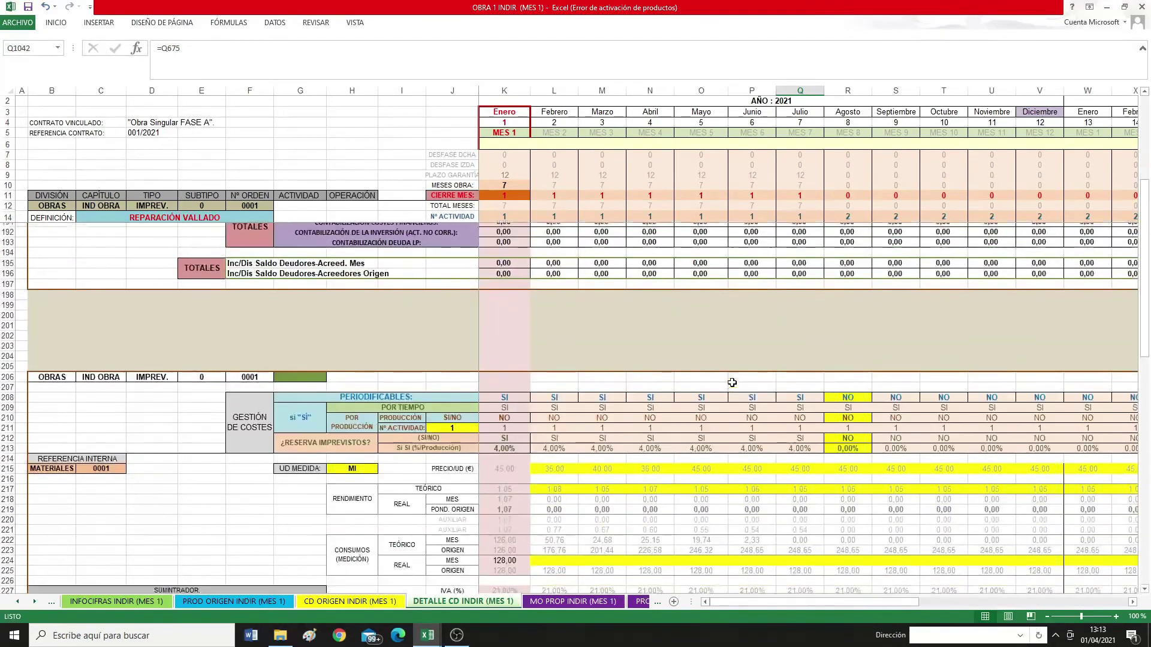
{"action": "left_click", "coordinate": [507, 413]}
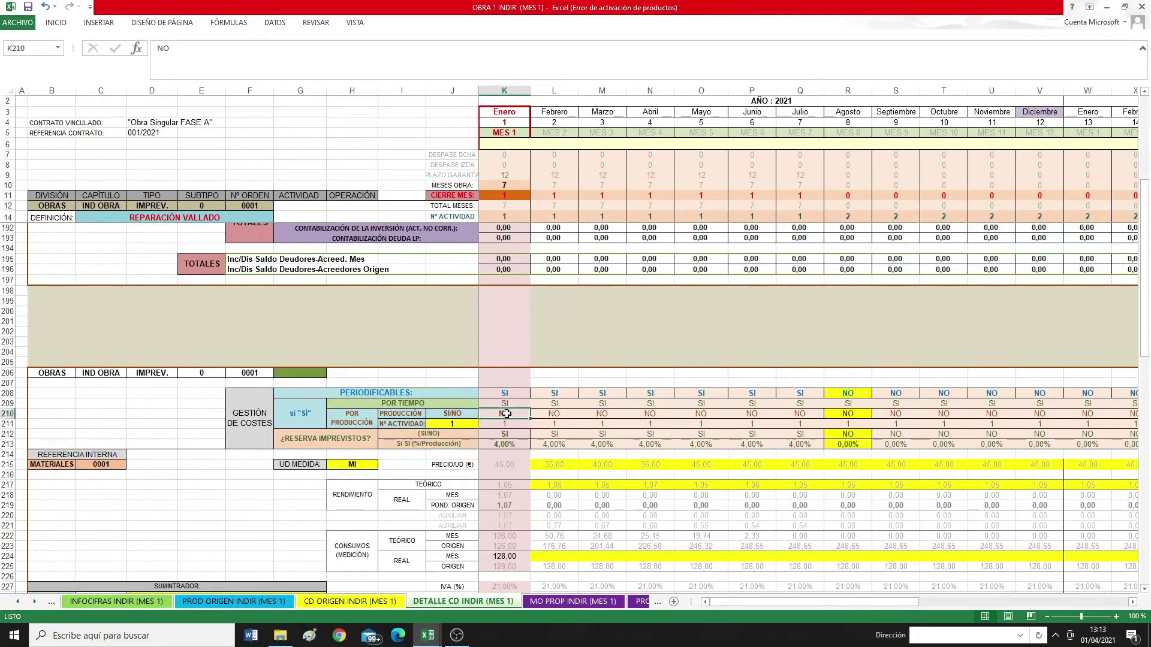
{"action": "type", "text": "SI"}
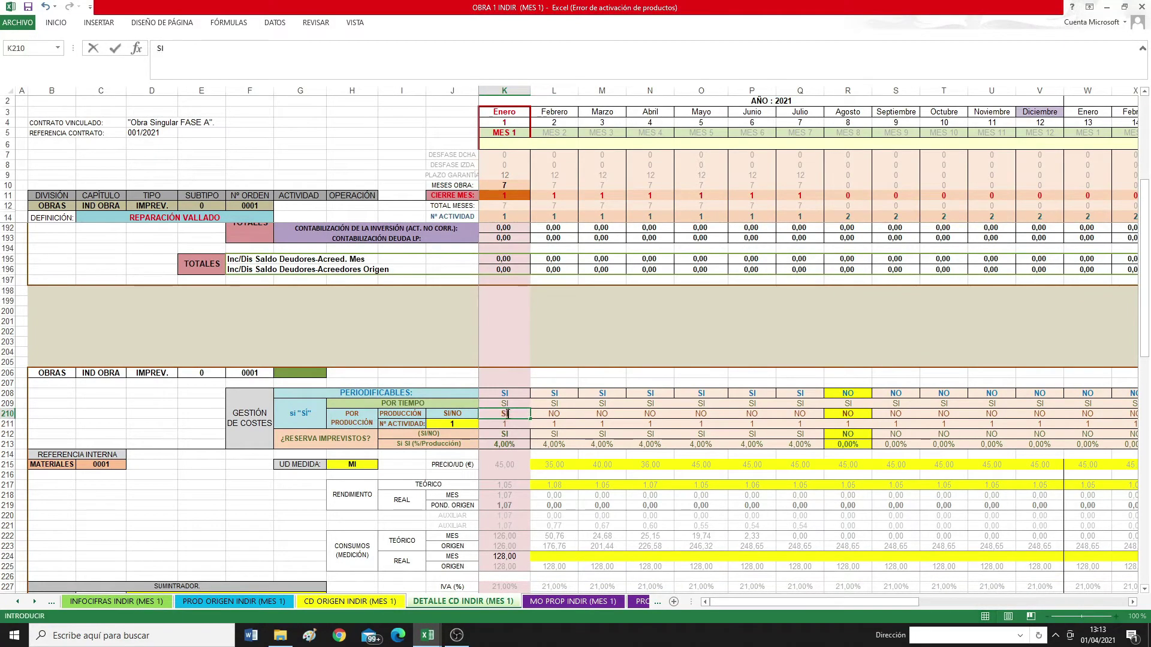
{"action": "key", "text": "Return"}
Check the effect on GLOBAL INFOCIFRAS by highlighting COSTE DIRECTO row 1042 from January to July for its sum.
{"action": "scroll", "coordinate": [506, 413], "scroll_direction": "down", "scroll_amount": 20}
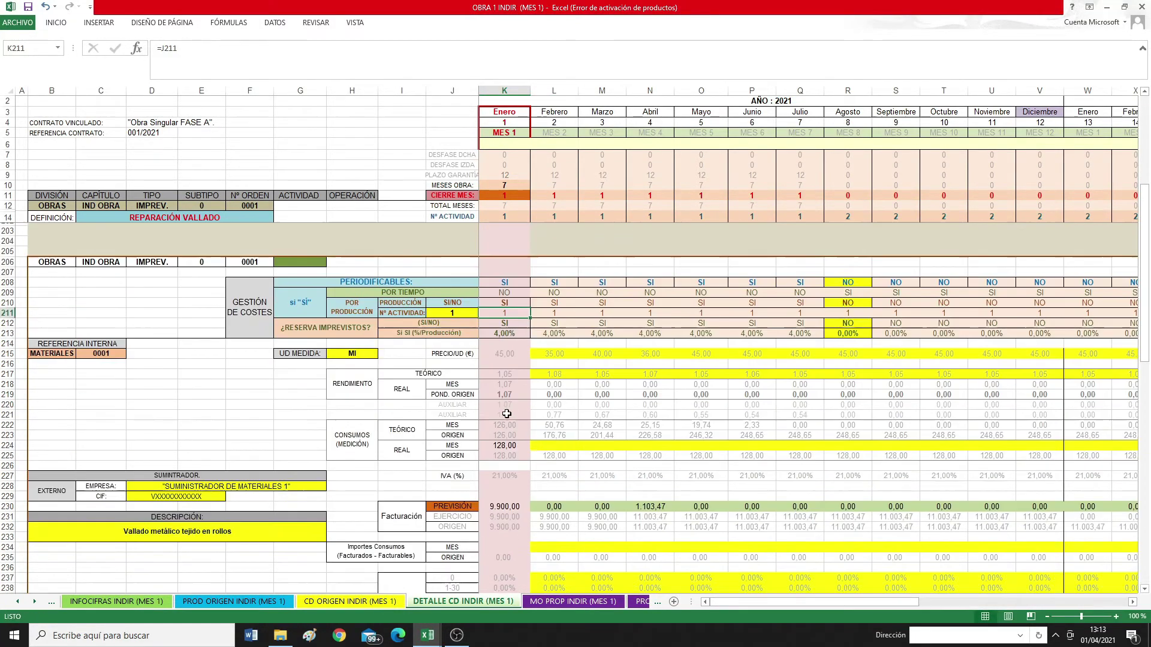
{"action": "scroll", "coordinate": [506, 413], "scroll_direction": "down", "scroll_amount": 20}
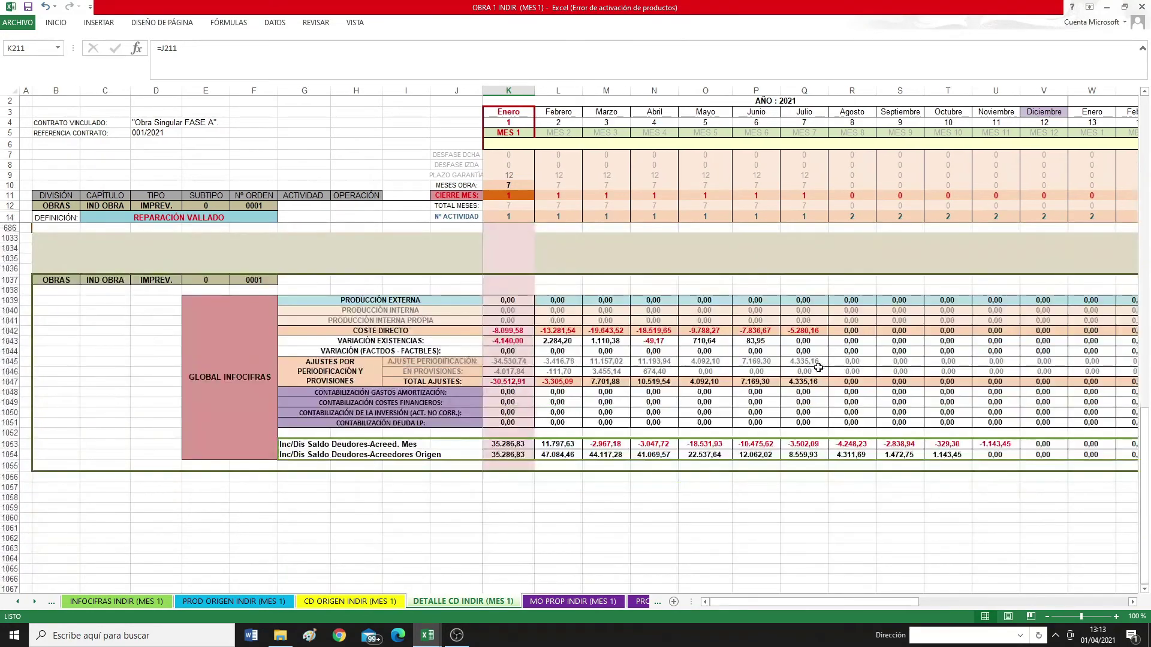
{"action": "left_click", "coordinate": [800, 330]}
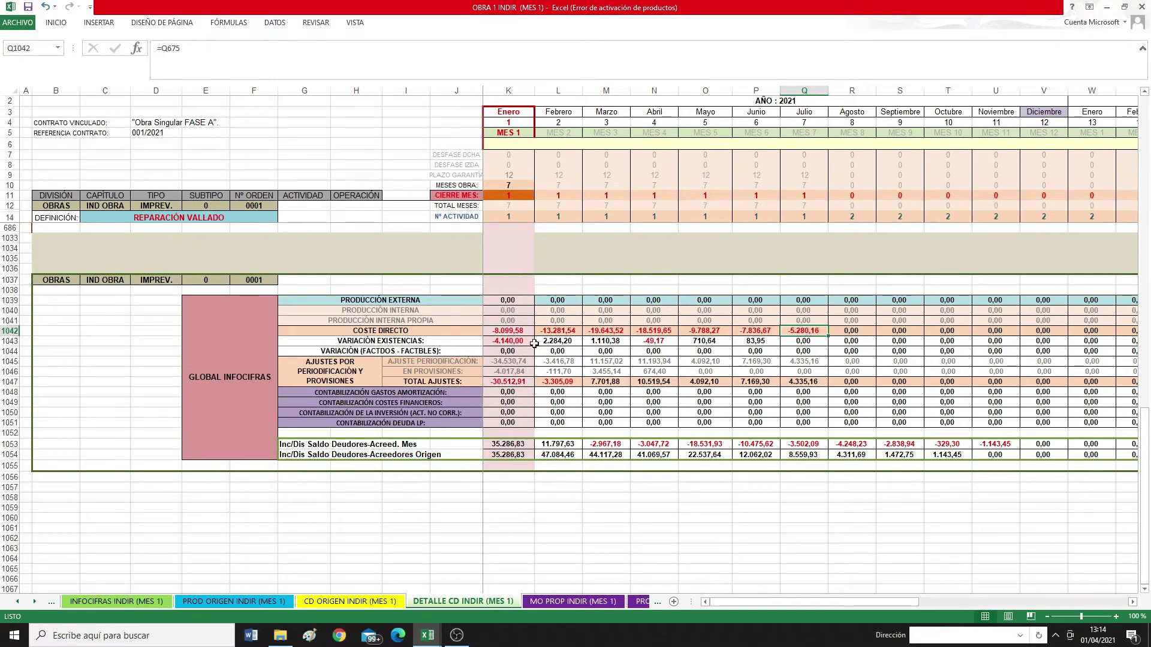
{"action": "left_click_drag", "start_coordinate": [508, 330], "coordinate": [787, 333]}
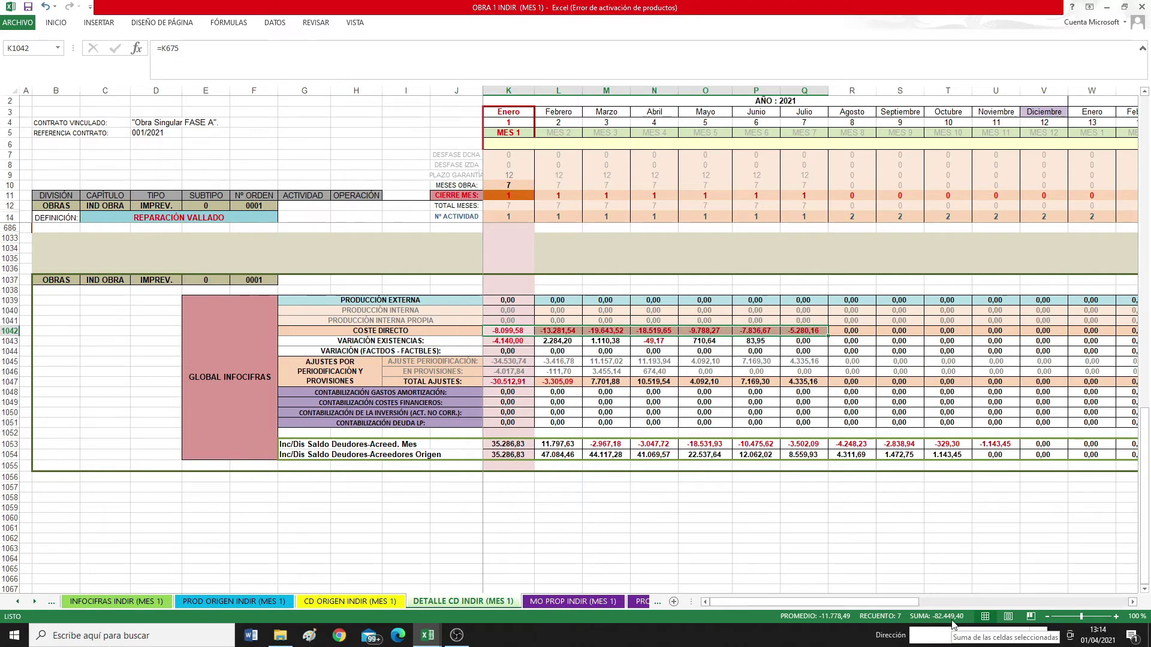
Set the January POR PRODUCCIÓN option (K210) in the GESTIÓN DE COSTES block back to NO.
{"action": "scroll", "coordinate": [665, 494], "scroll_direction": "up", "scroll_amount": 20}
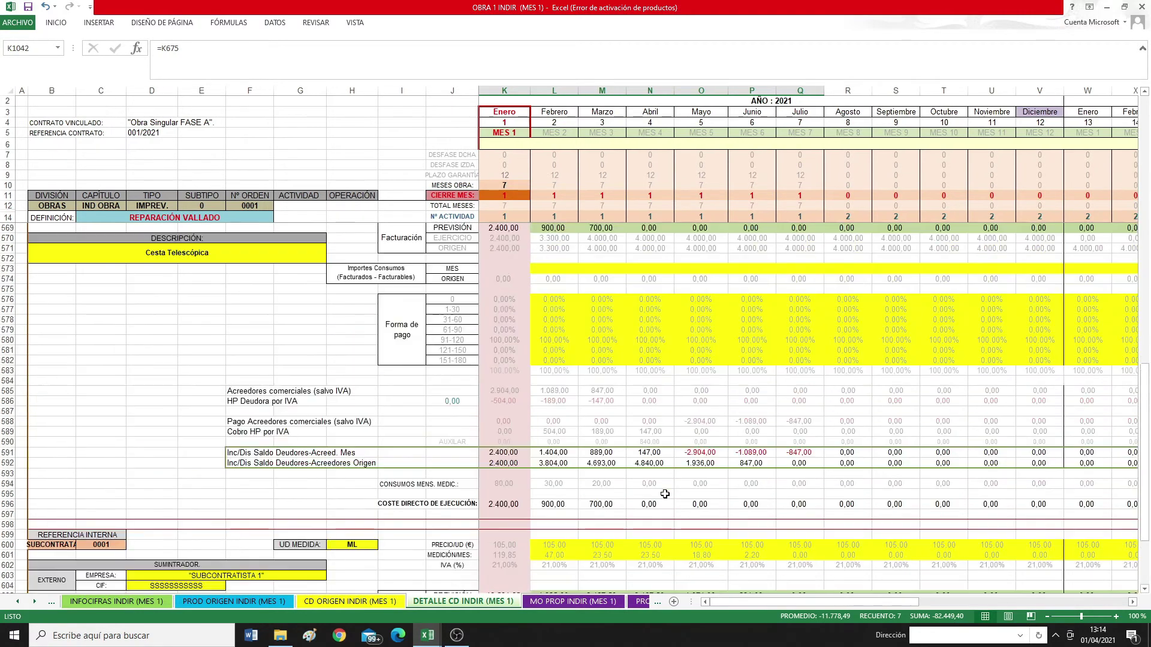
{"action": "scroll", "coordinate": [665, 493], "scroll_direction": "up", "scroll_amount": 10}
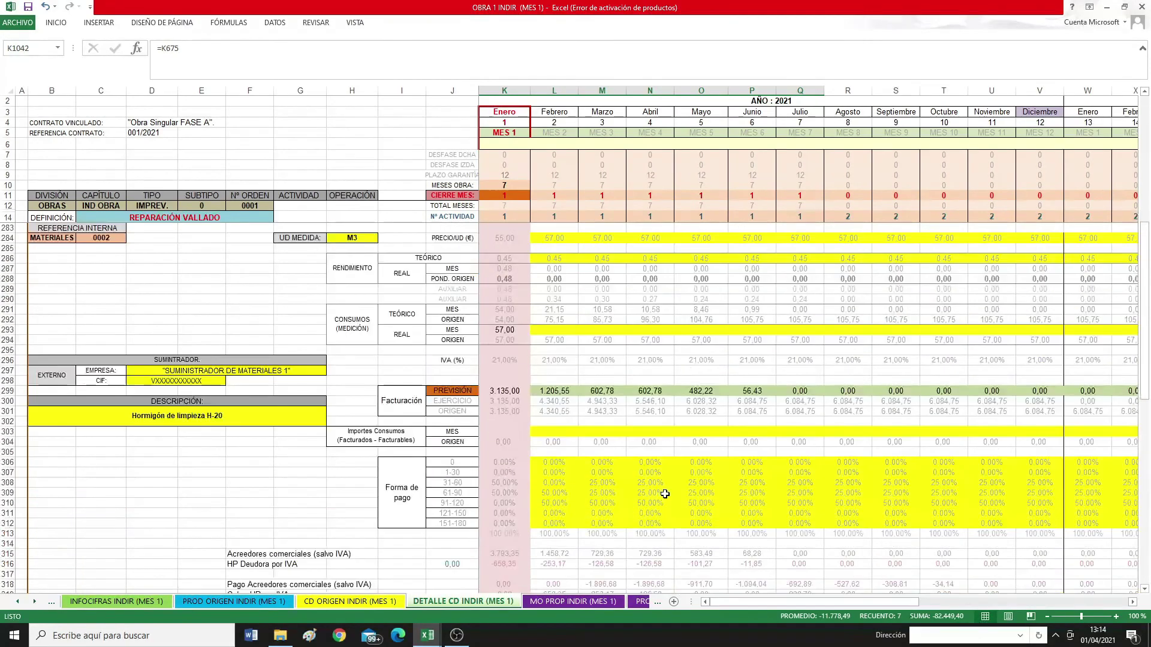
{"action": "scroll", "coordinate": [664, 495], "scroll_direction": "up", "scroll_amount": 9}
{"action": "scroll", "coordinate": [665, 494], "scroll_direction": "down", "scroll_amount": 9}
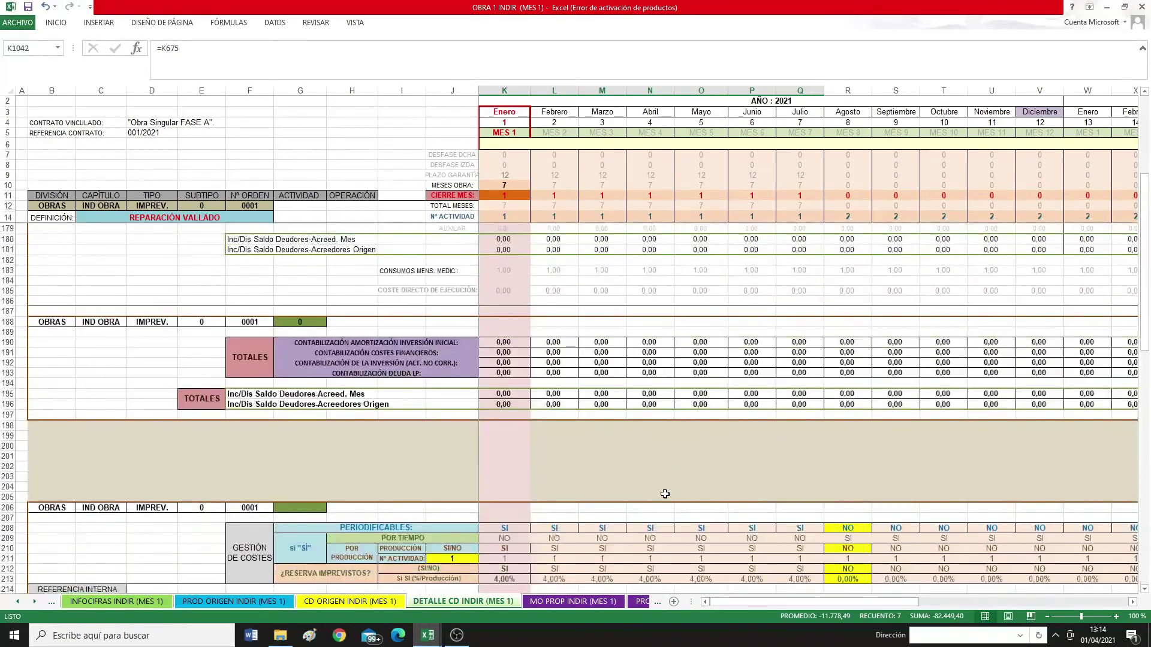
{"action": "left_click", "coordinate": [502, 414]}
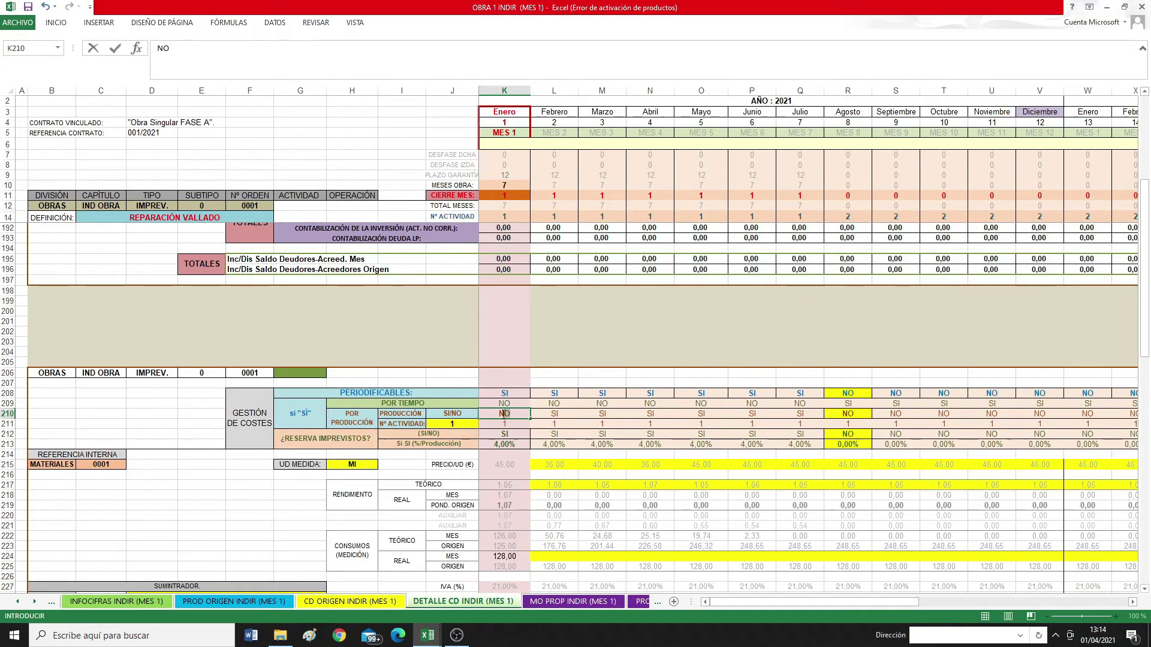
{"action": "type", "text": "NO"}
{"action": "key", "text": "Return"}
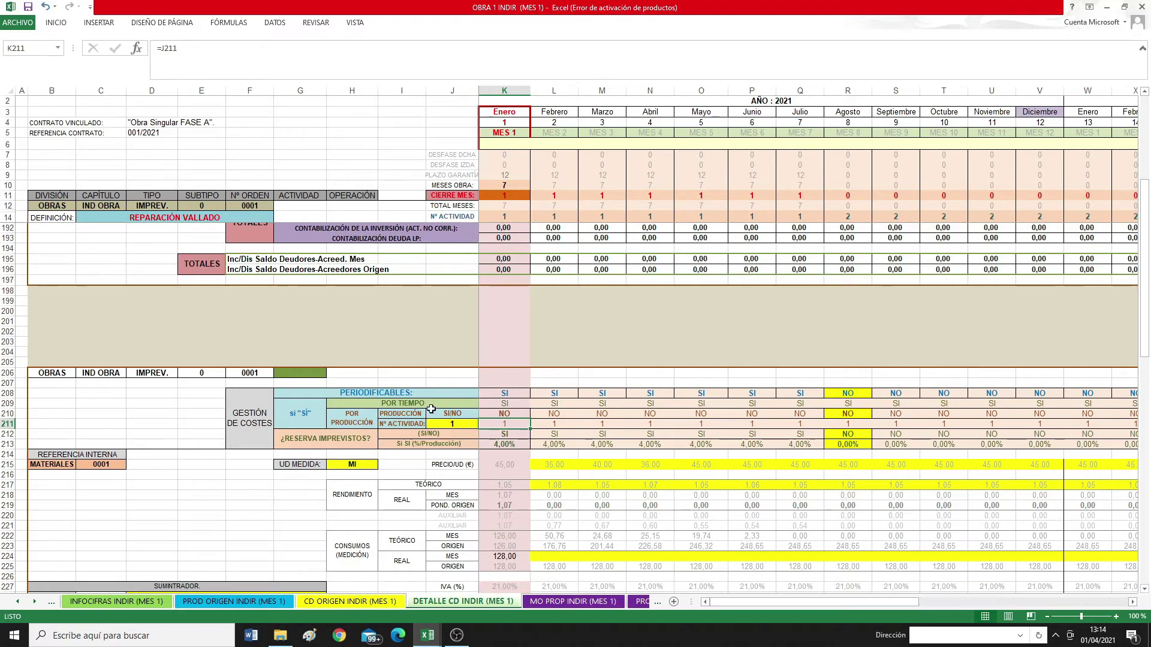
Inspect the January Inc/Dis Saldo Deudores-Acreed. Mes in GLOBAL INFOCIFRAS, followed by the AJUSTES POR PERIODIFICACIÓN Y PROVISIONES heading.
{"action": "scroll", "coordinate": [507, 425], "scroll_direction": "down", "scroll_amount": 20}
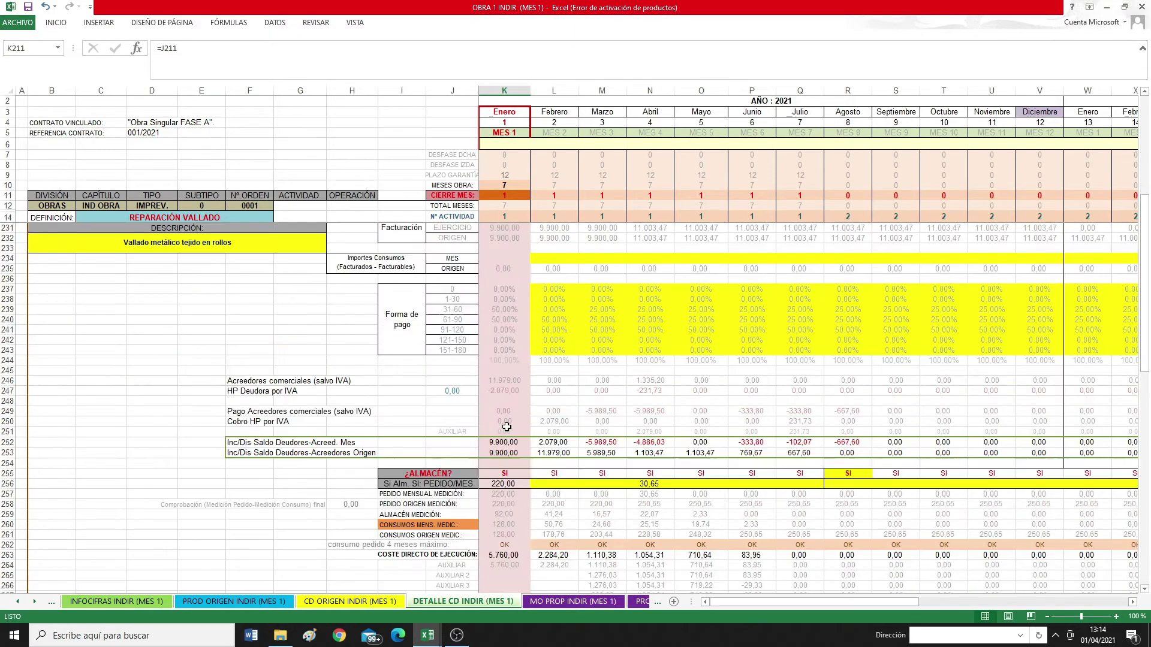
{"action": "scroll", "coordinate": [507, 427], "scroll_direction": "down", "scroll_amount": 20}
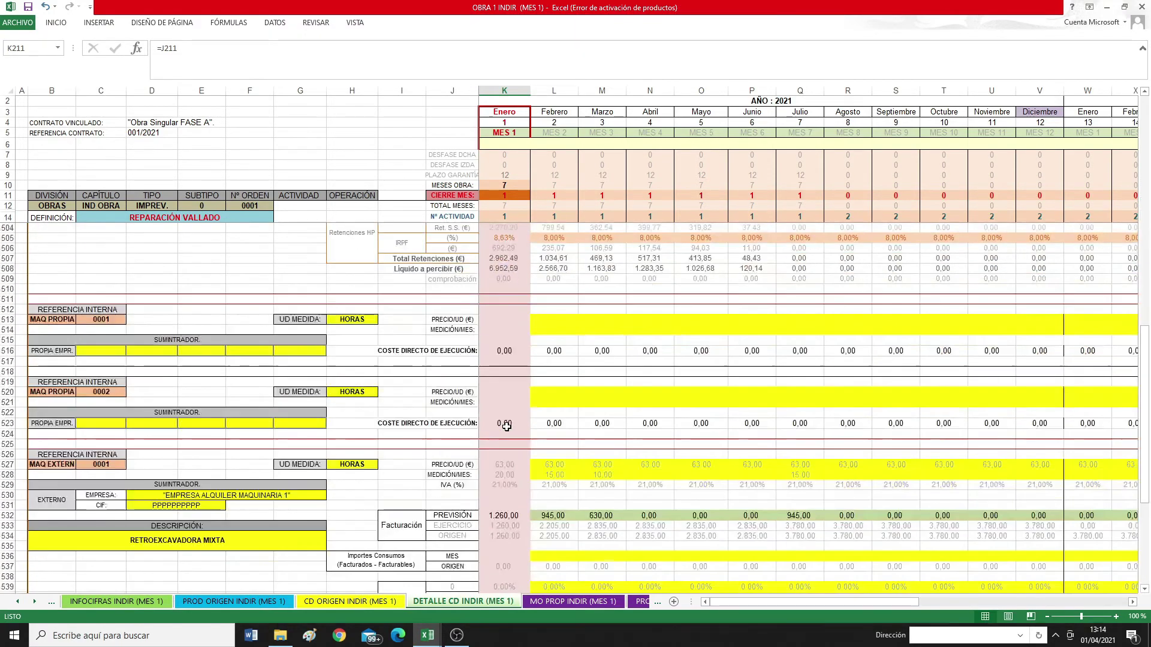
{"action": "scroll", "coordinate": [507, 426], "scroll_direction": "down", "scroll_amount": 5}
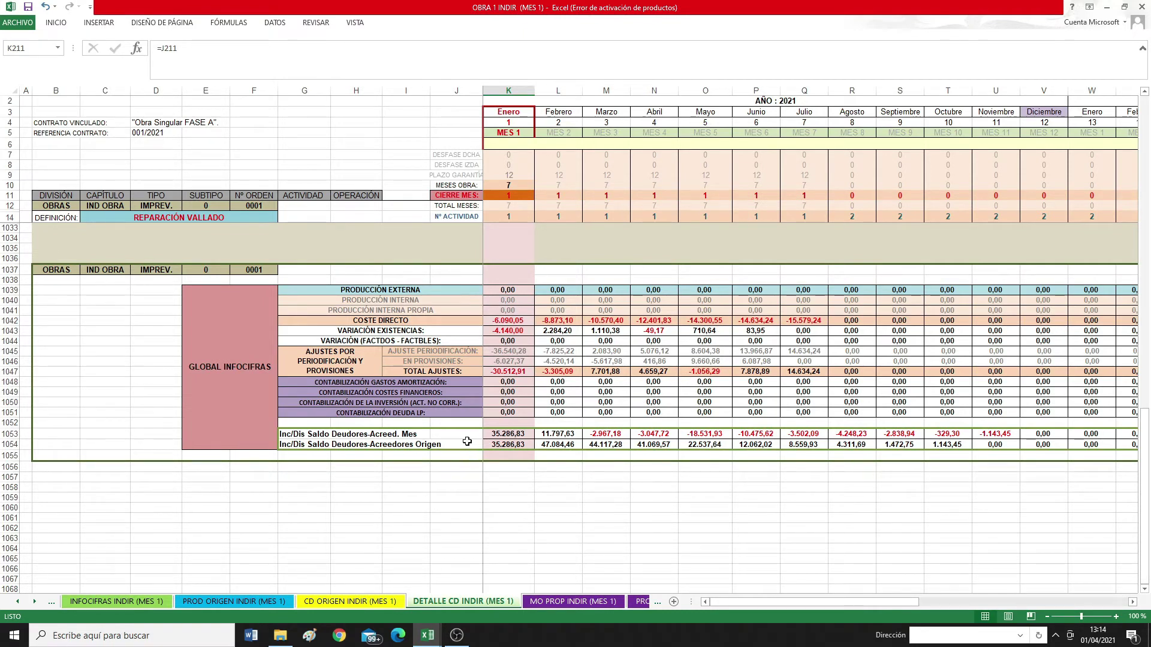
{"action": "left_click", "coordinate": [521, 434]}
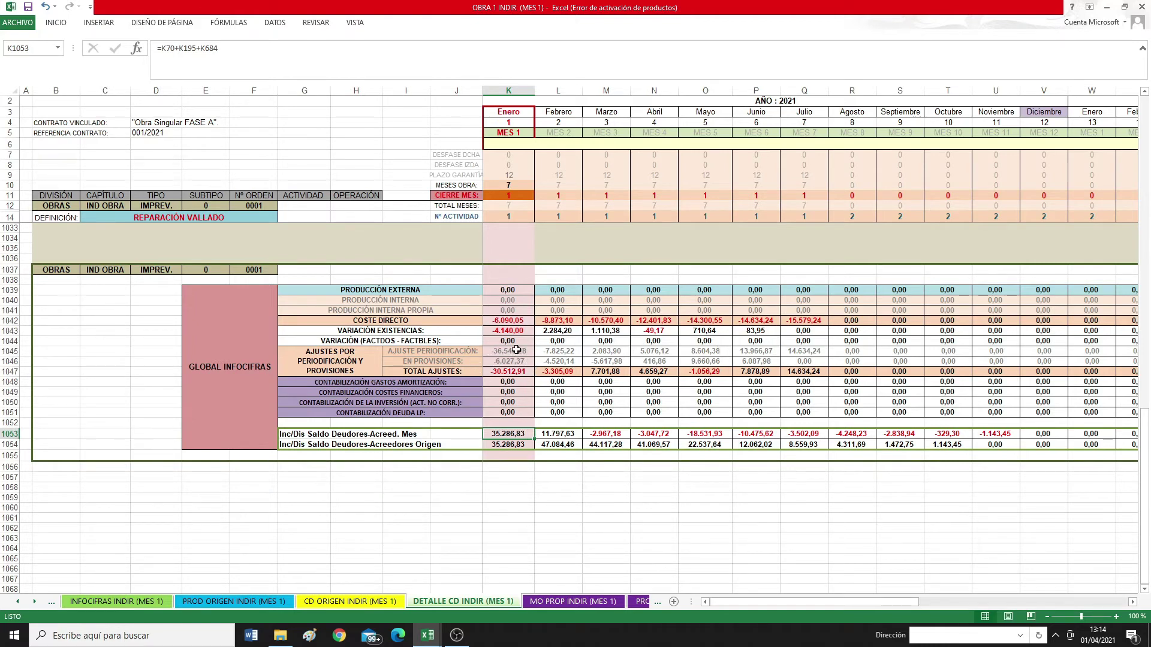
{"action": "left_click", "coordinate": [348, 360]}
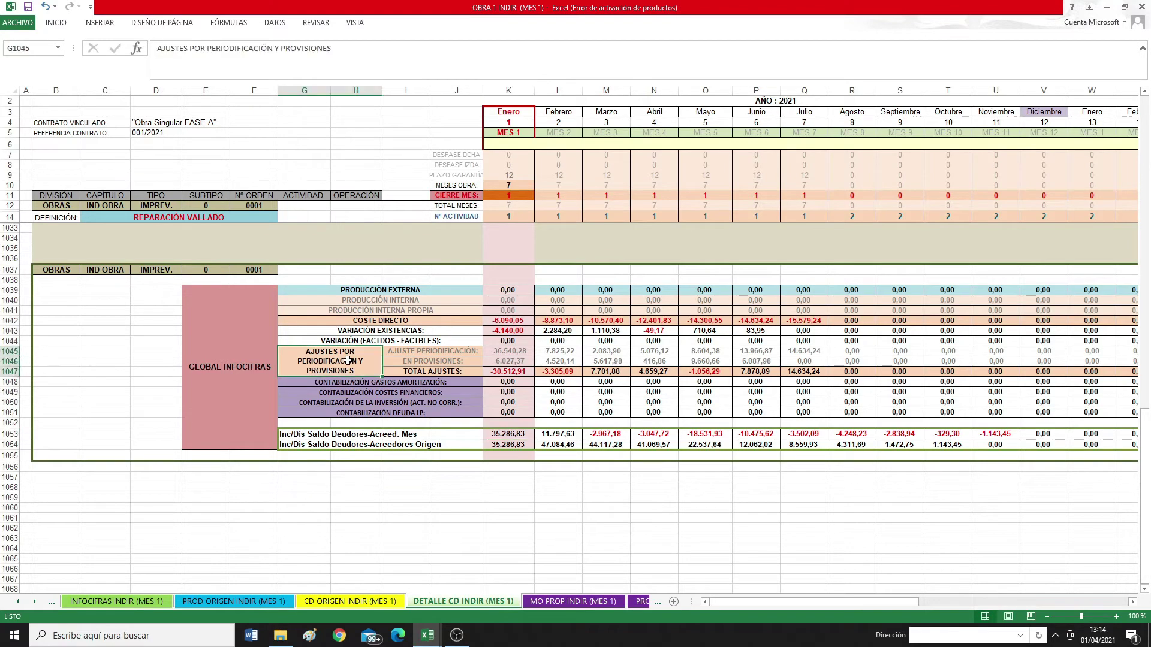
Highlight row 47, (Increm.)/(Dism.) otros (PERIODI. Y PROV.), on the INFOCIFRAS INDIR (MES 1) sheet.
{"action": "left_click", "coordinate": [95, 602]}
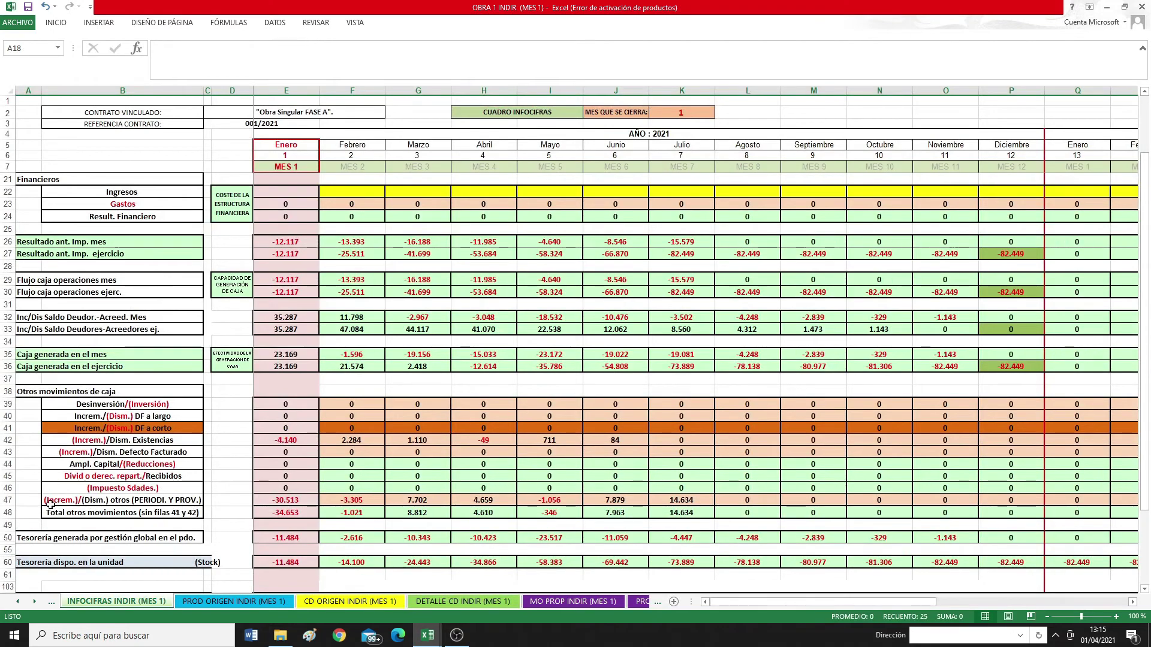
{"action": "scroll", "coordinate": [147, 383], "scroll_direction": "down", "scroll_amount": 4}
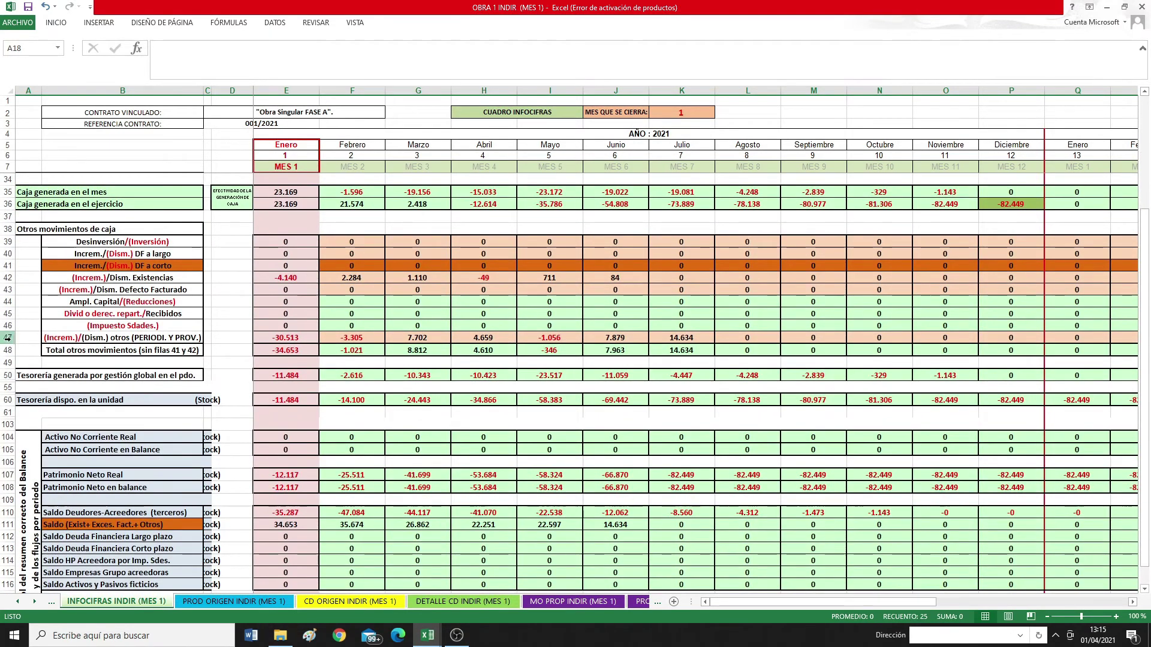
{"action": "left_click", "coordinate": [5, 338]}
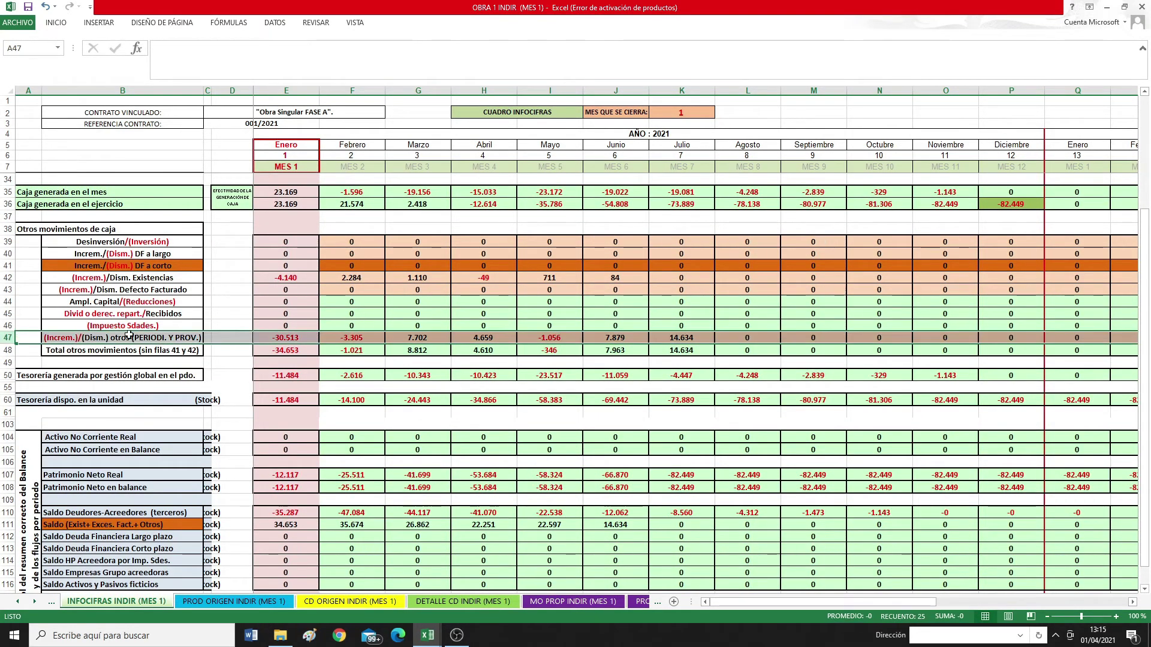
Back on DETALLE CD INDIR (MES 1), inspect January VARIACIÓN EXISTENCIAS and highlight AJUSTE PERIODIFICACIÓN row 1045 from January to July.
{"action": "left_click", "coordinate": [475, 602]}
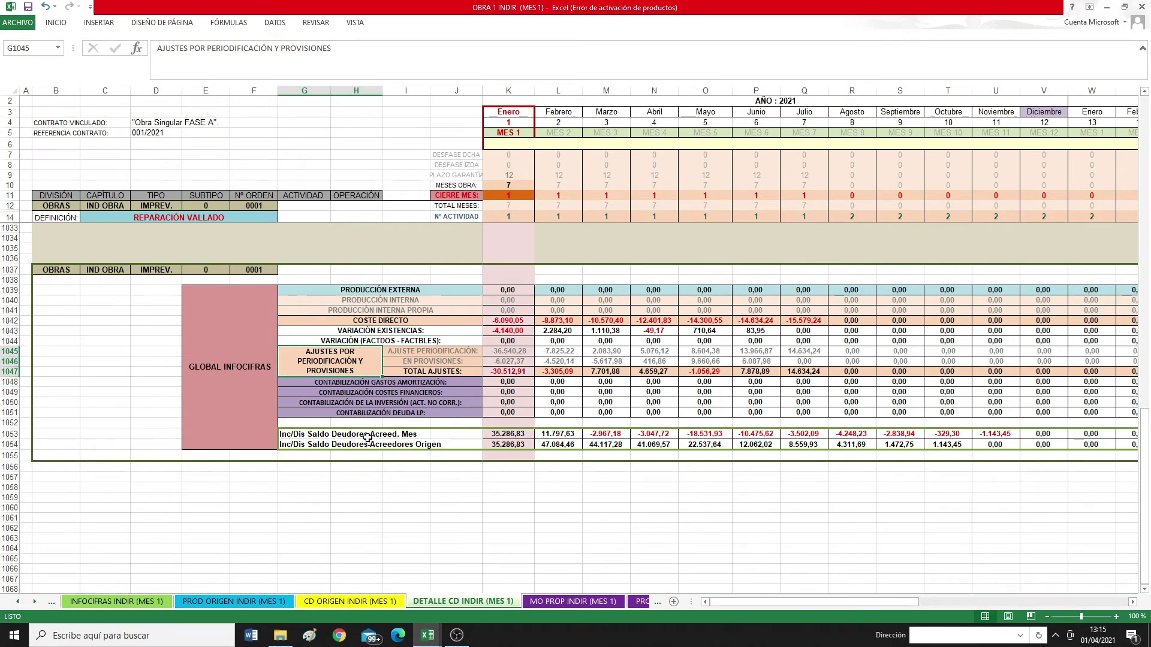
{"action": "left_click", "coordinate": [507, 351]}
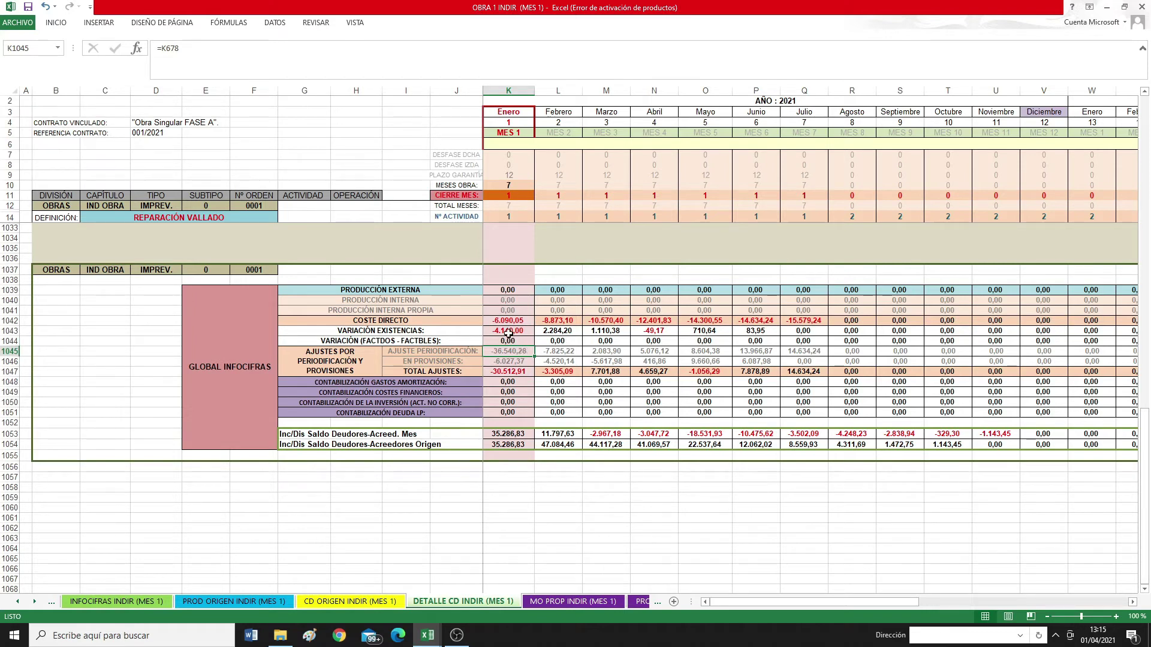
{"action": "left_click", "coordinate": [509, 332]}
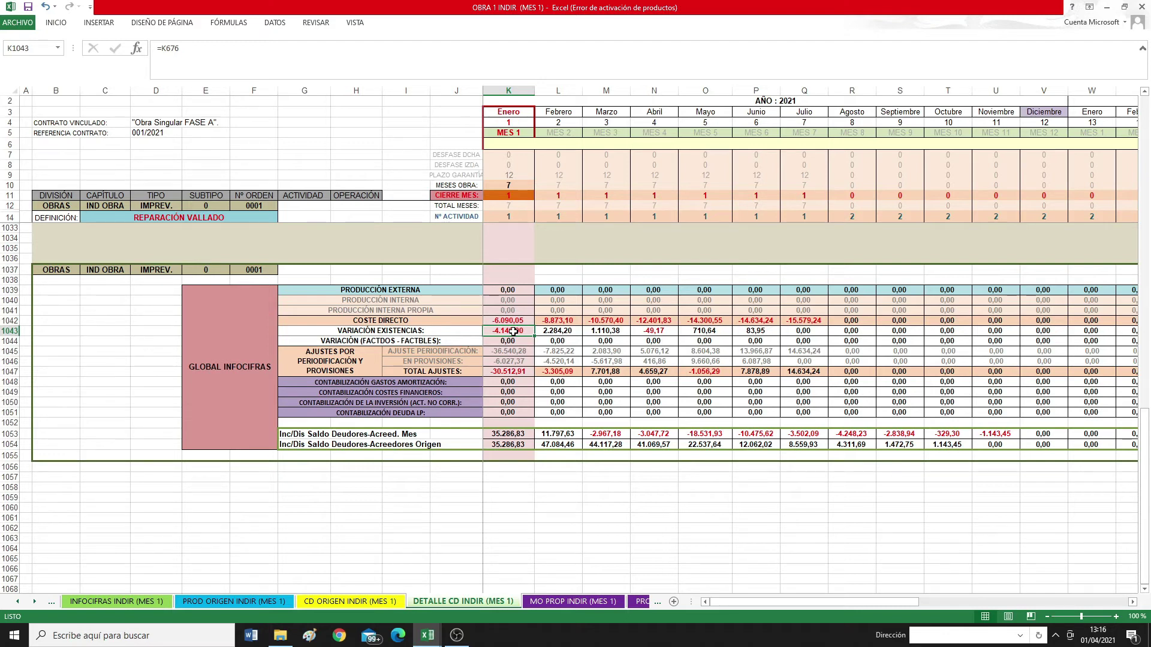
{"action": "left_click", "coordinate": [513, 351]}
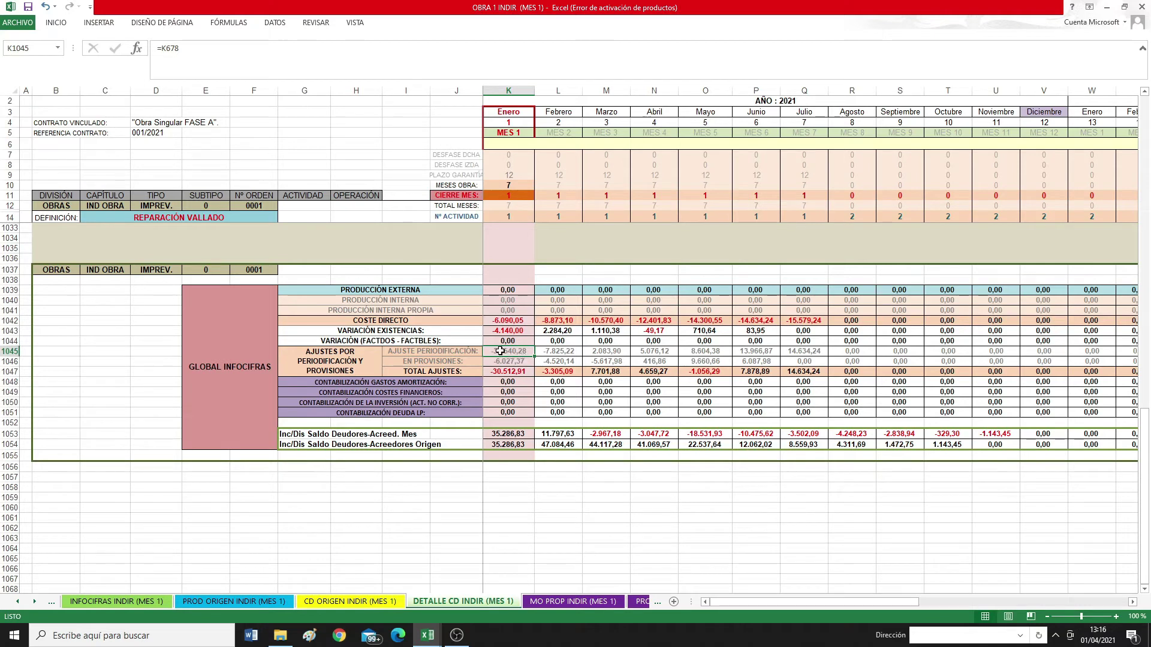
{"action": "left_click_drag", "start_coordinate": [503, 354], "coordinate": [822, 353]}
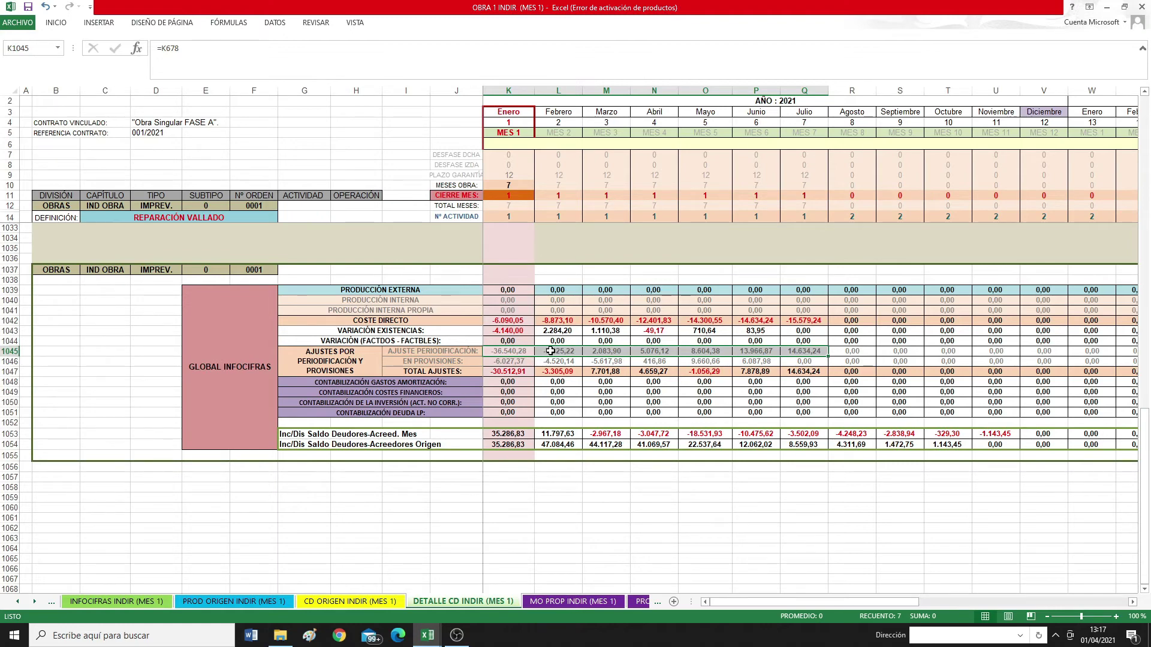
Set the January POR PRODUCCIÓN option (K210) in the GESTIÓN DE COSTES block to SI.
{"action": "scroll", "coordinate": [550, 350], "scroll_direction": "up", "scroll_amount": 20}
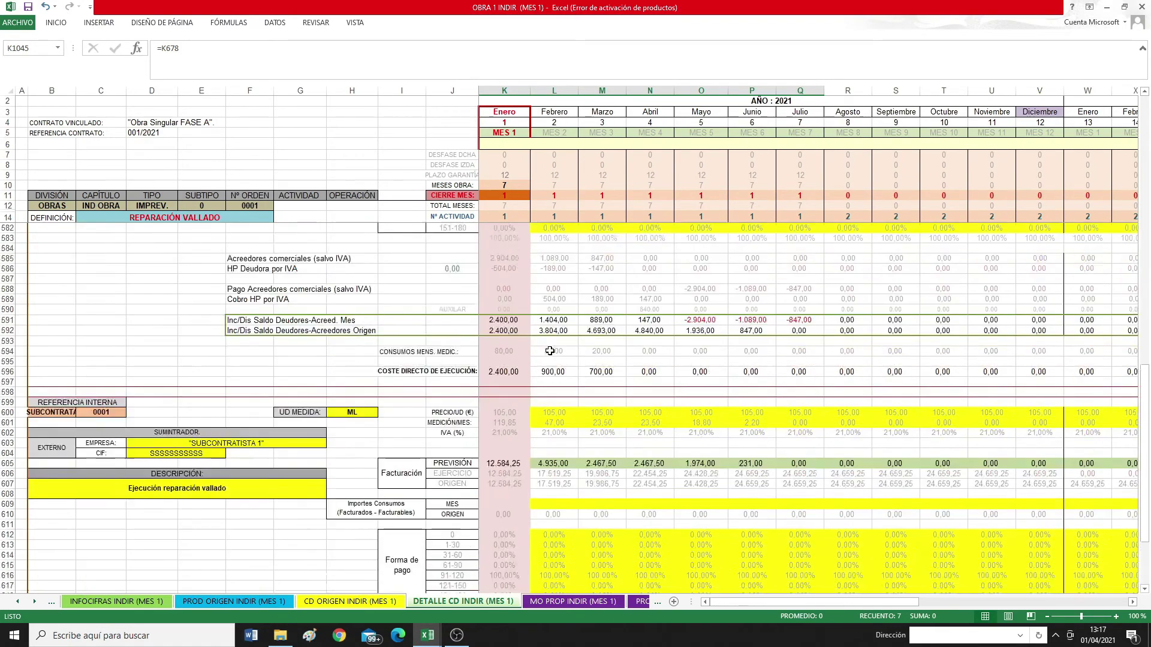
{"action": "scroll", "coordinate": [550, 351], "scroll_direction": "up", "scroll_amount": 20}
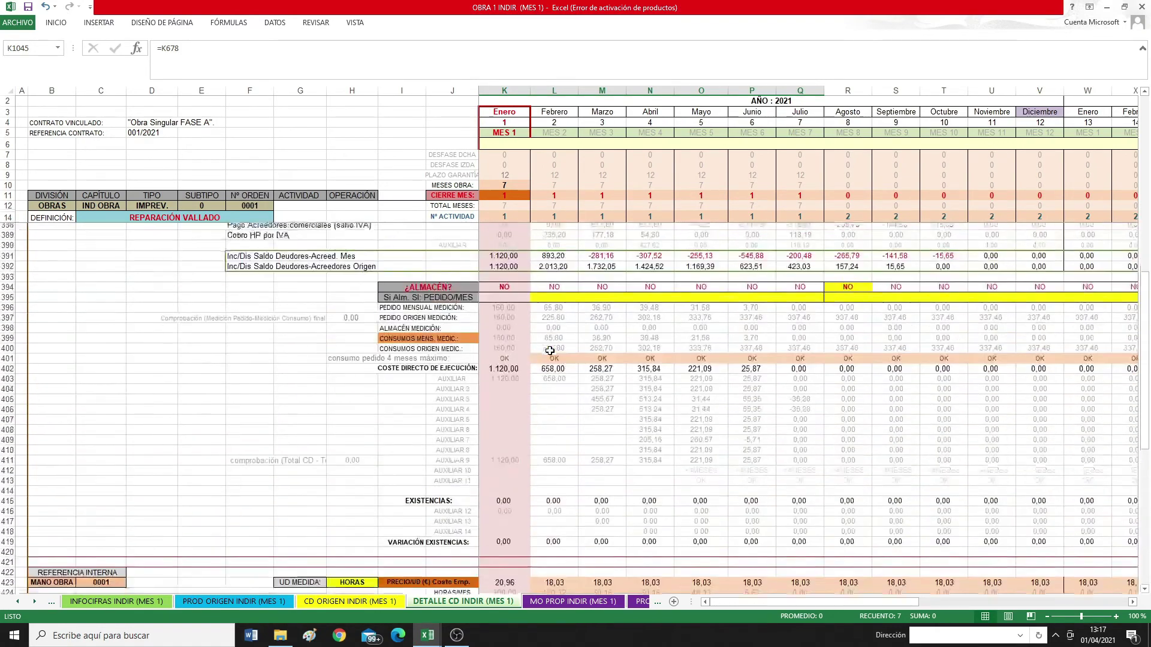
{"action": "scroll", "coordinate": [551, 351], "scroll_direction": "up", "scroll_amount": 20}
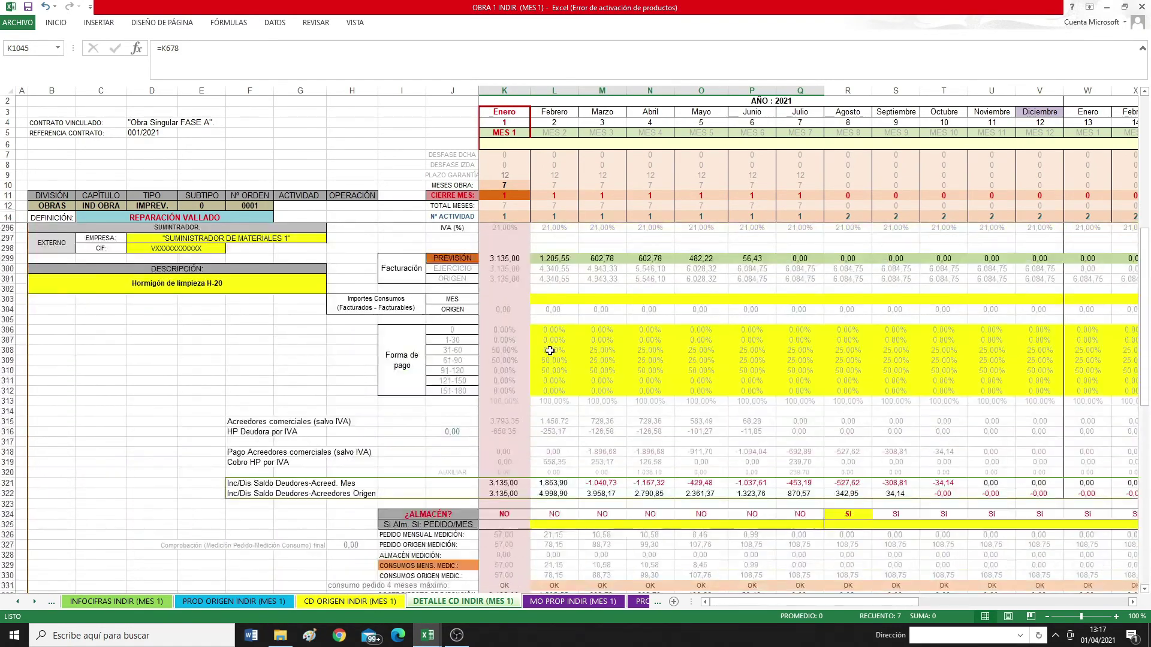
{"action": "scroll", "coordinate": [550, 351], "scroll_direction": "up", "scroll_amount": 20}
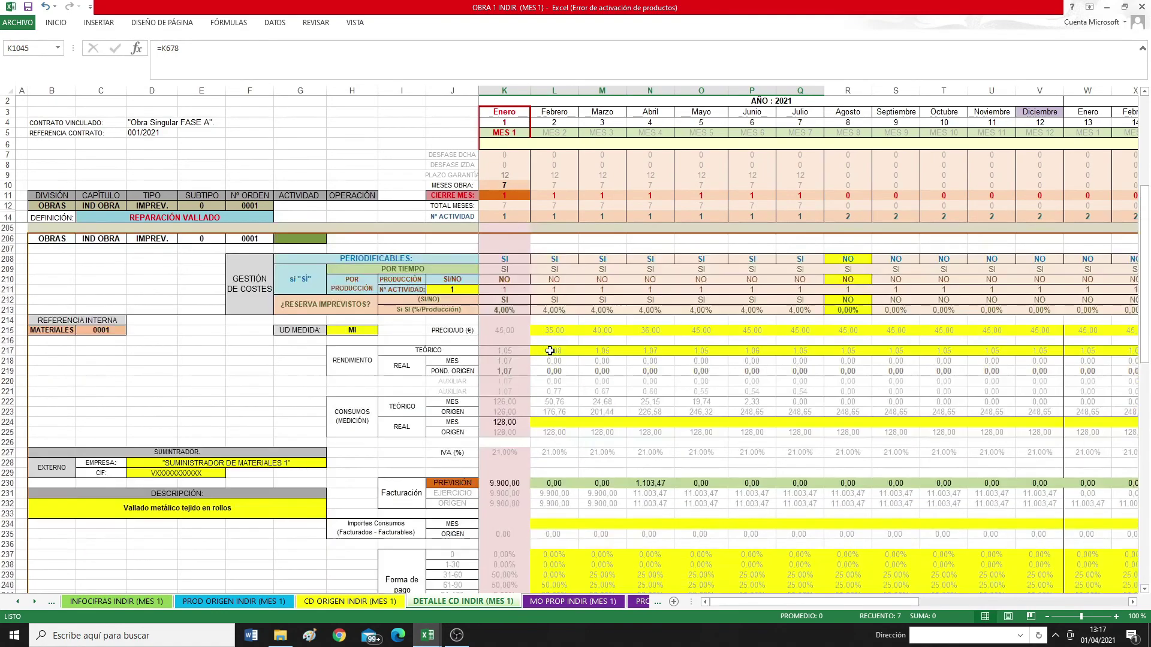
{"action": "left_click", "coordinate": [514, 280]}
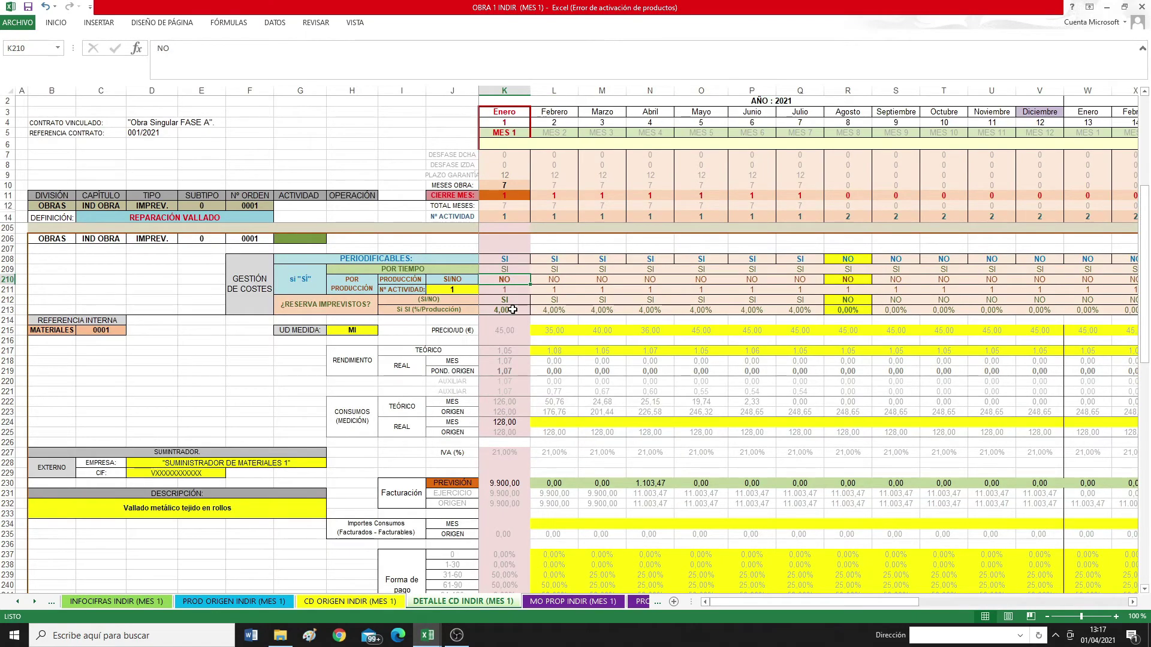
{"action": "type", "text": "SI"}
{"action": "key", "text": "Return"}
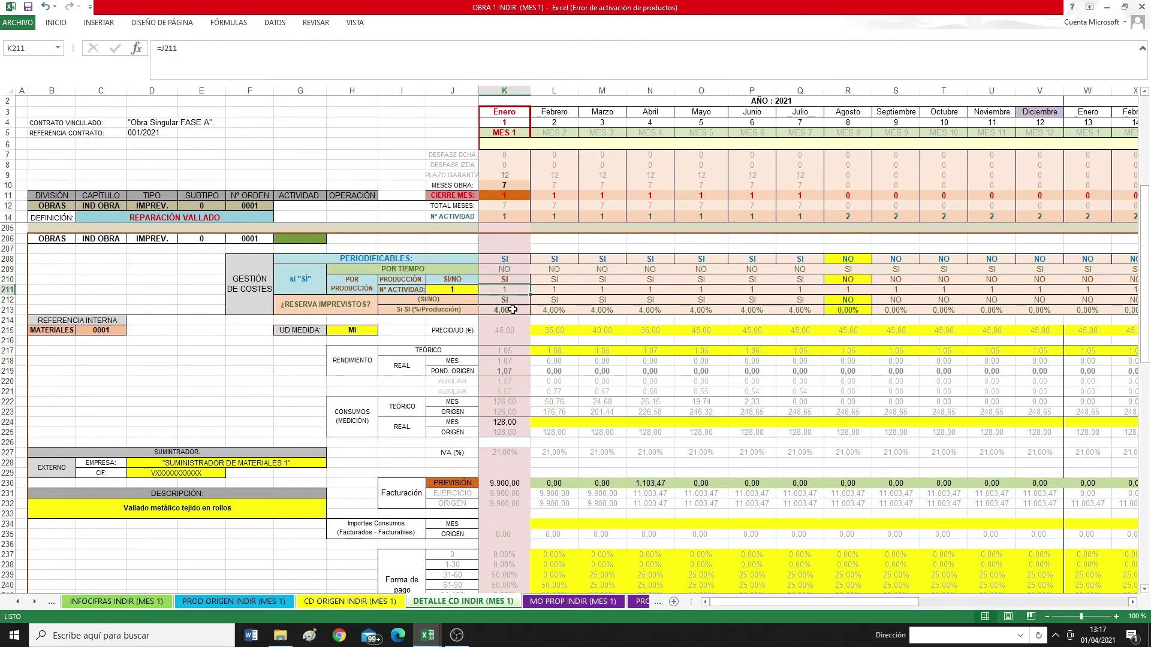
Inspect the January and February AJUSTE PERIODIFICACIÓN in GLOBAL INFOCIFRAS, then highlight row 1045 from January to July.
{"action": "scroll", "coordinate": [512, 309], "scroll_direction": "down", "scroll_amount": 17}
{"action": "scroll", "coordinate": [512, 310], "scroll_direction": "down", "scroll_amount": 20}
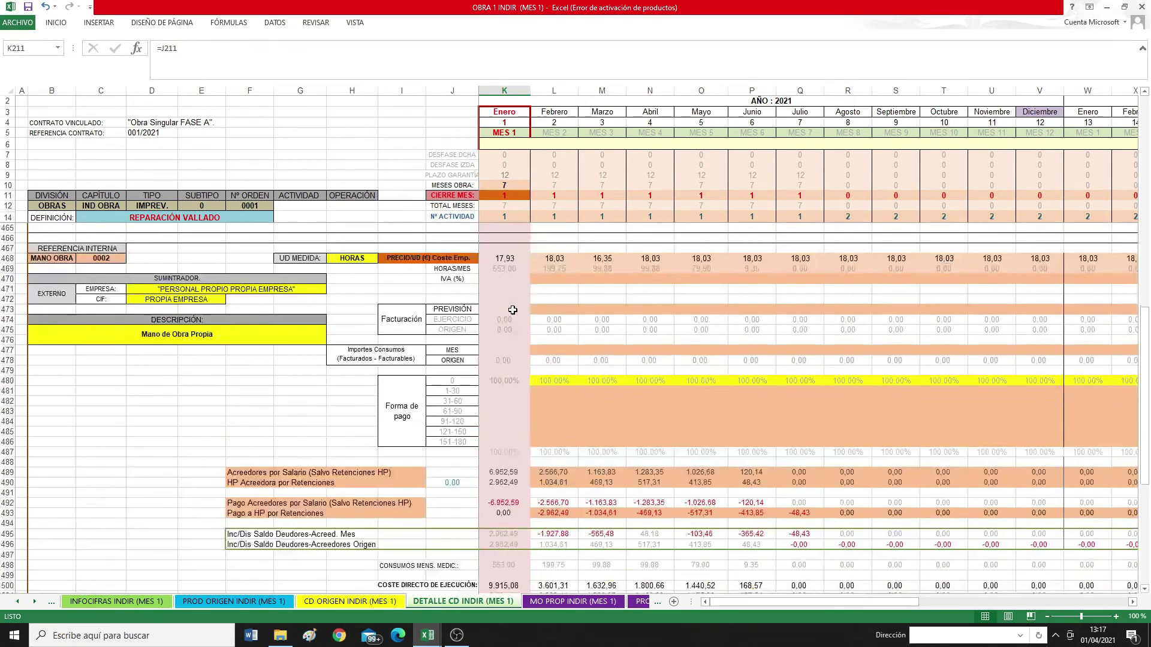
{"action": "scroll", "coordinate": [512, 310], "scroll_direction": "down", "scroll_amount": 20}
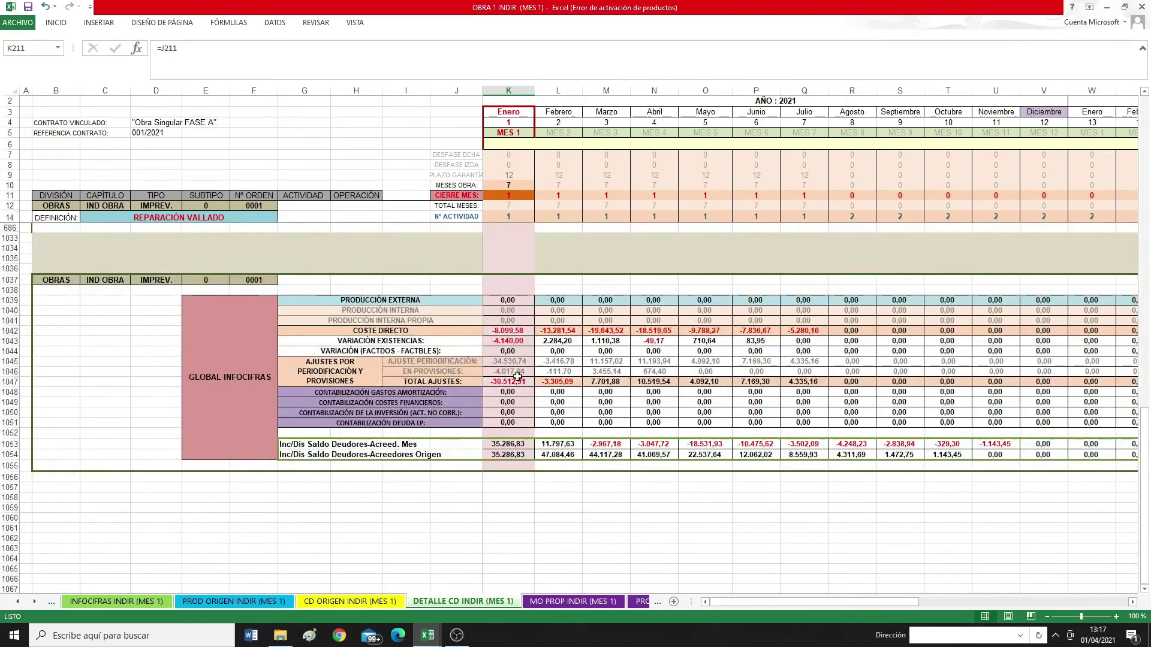
{"action": "left_click", "coordinate": [504, 361]}
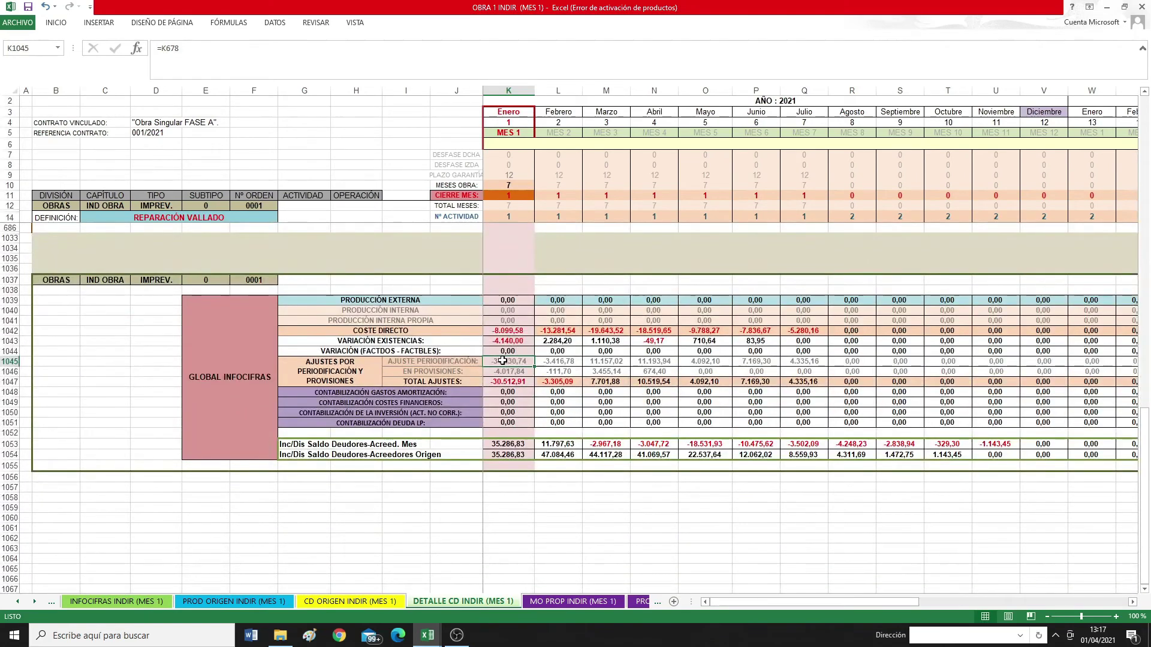
{"action": "left_click", "coordinate": [542, 361]}
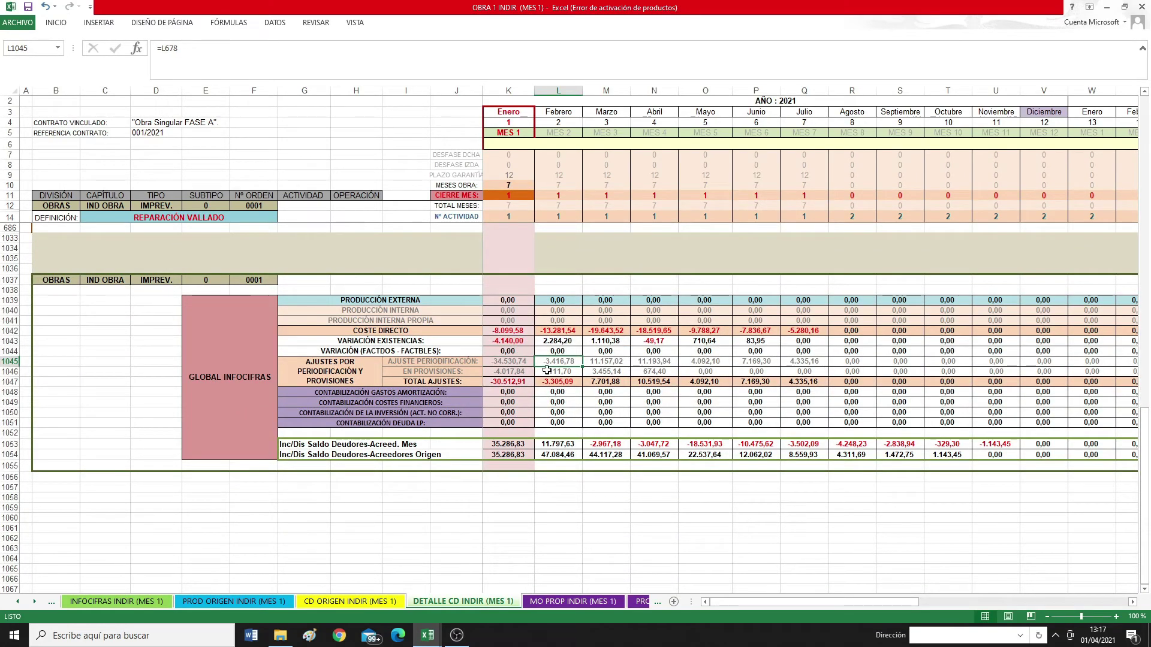
{"action": "left_click_drag", "start_coordinate": [495, 362], "coordinate": [808, 362]}
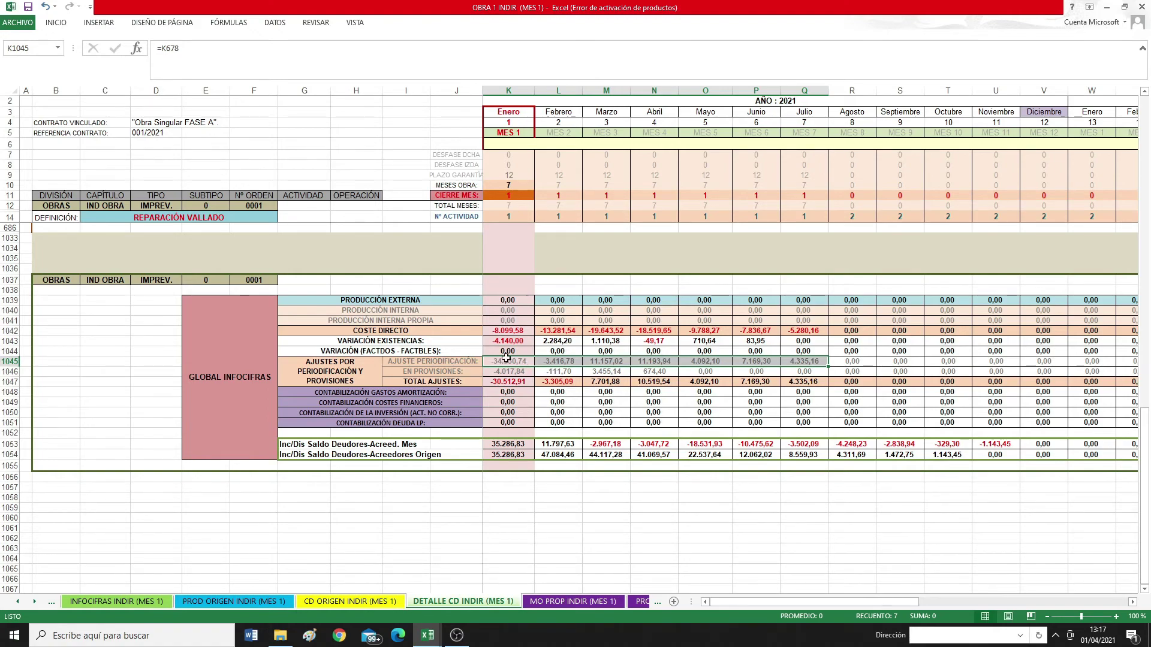
Return the January POR PRODUCCIÓN option (K210) in the GESTIÓN DE COSTES block to NO.
{"action": "scroll", "coordinate": [548, 386], "scroll_direction": "up", "scroll_amount": 20}
{"action": "scroll", "coordinate": [549, 386], "scroll_direction": "up", "scroll_amount": 20}
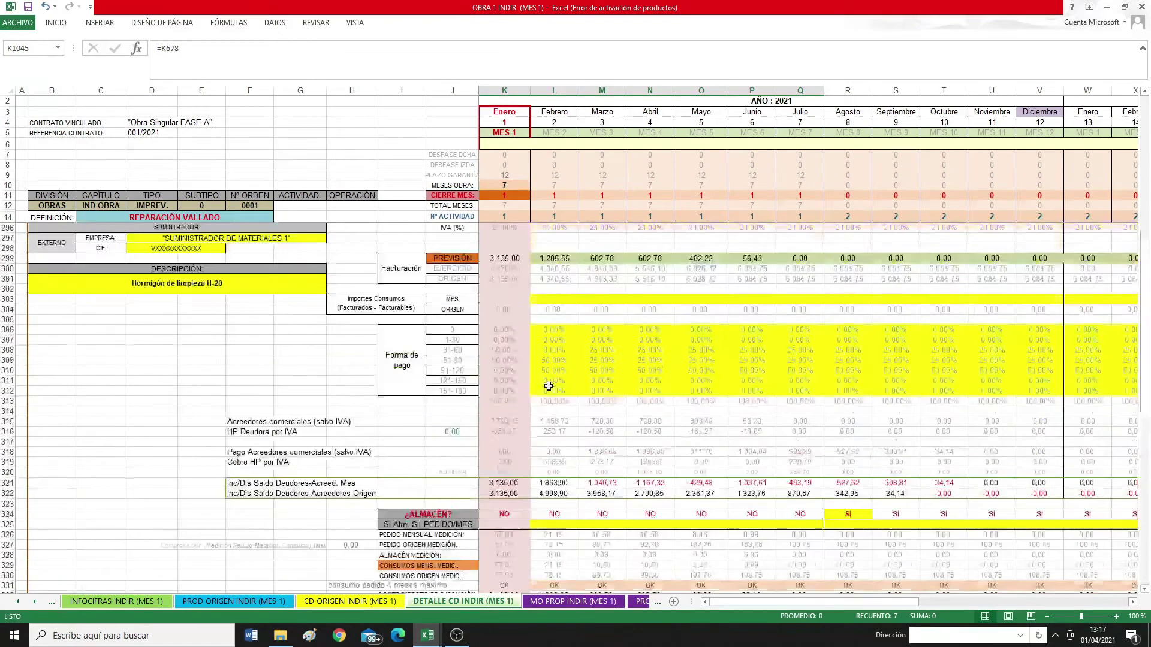
{"action": "scroll", "coordinate": [548, 385], "scroll_direction": "down", "scroll_amount": 20}
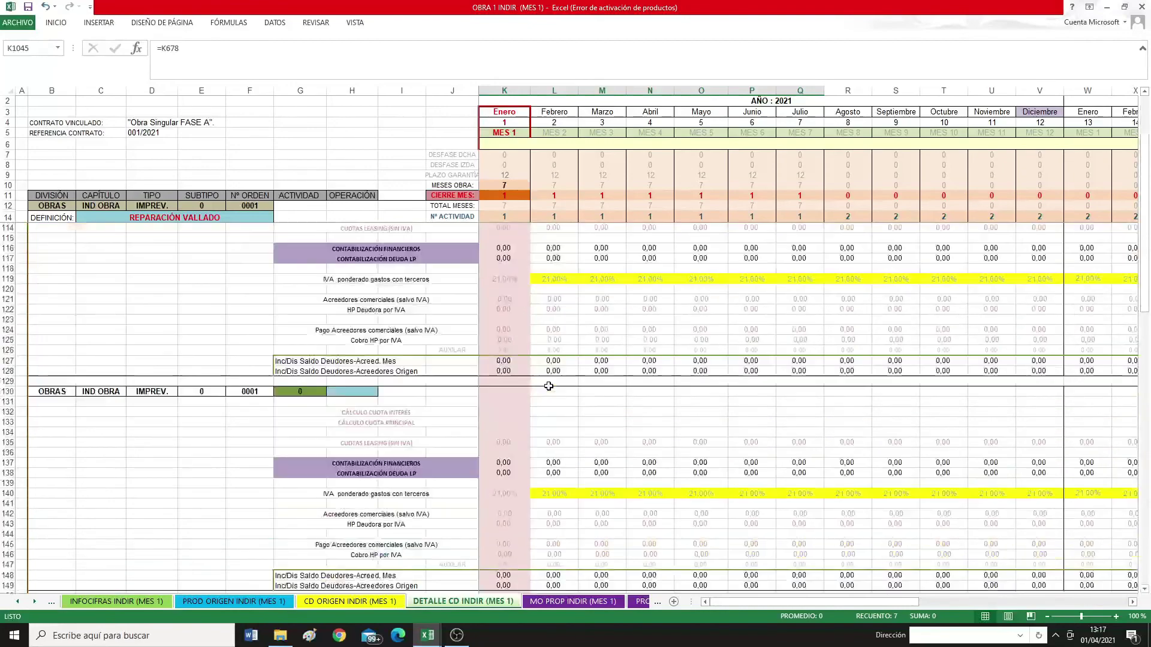
{"action": "scroll", "coordinate": [549, 386], "scroll_direction": "up", "scroll_amount": 2}
{"action": "scroll", "coordinate": [549, 383], "scroll_direction": "down", "scroll_amount": 2}
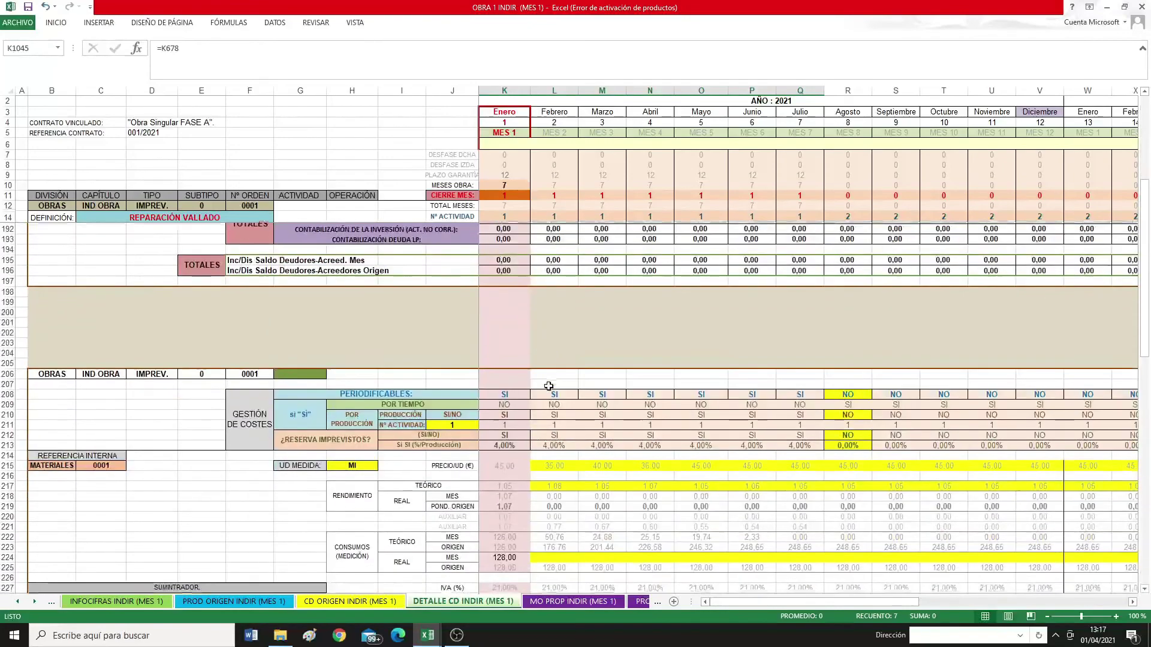
{"action": "left_click", "coordinate": [504, 412]}
{"action": "type", "text": "NO"}
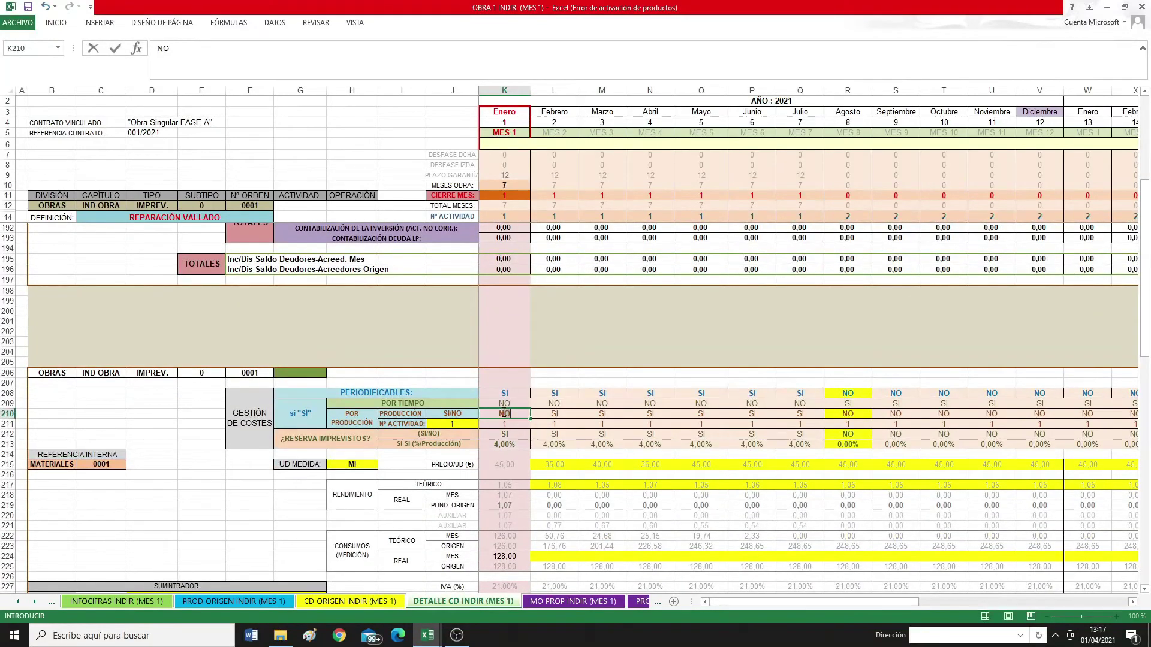
{"action": "key", "text": "Return"}
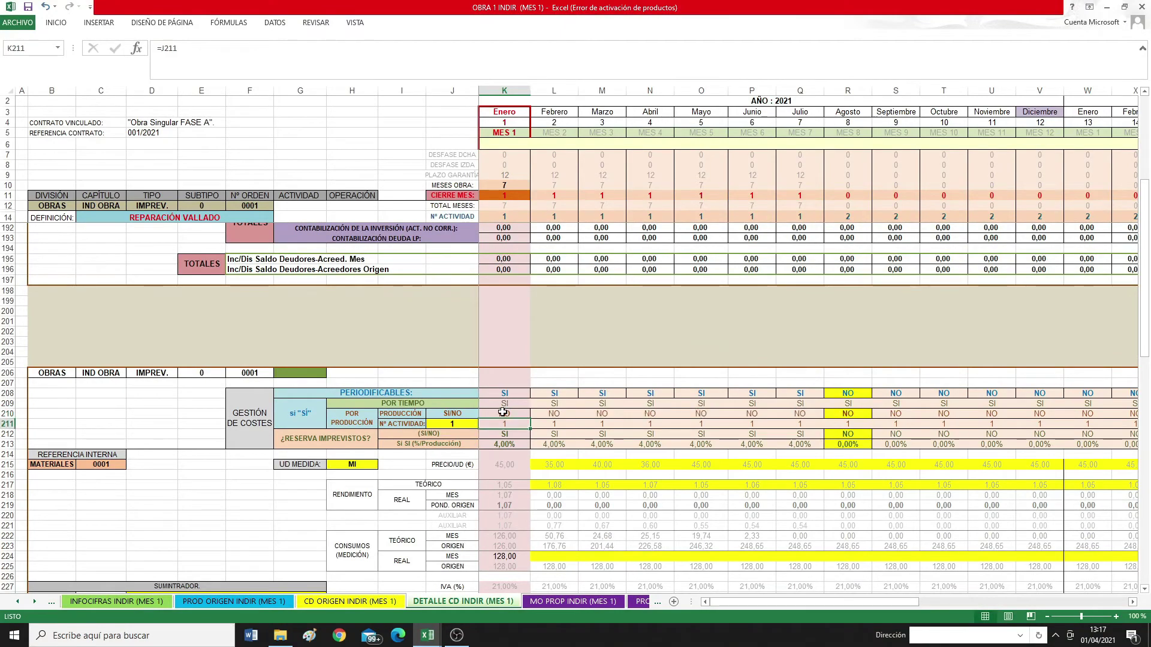
In GLOBAL INFOCIFRAS, compare the EN PROVISIONES adjustments with COSTE DIRECTO for January and February.
{"action": "scroll", "coordinate": [503, 412], "scroll_direction": "down", "scroll_amount": 20}
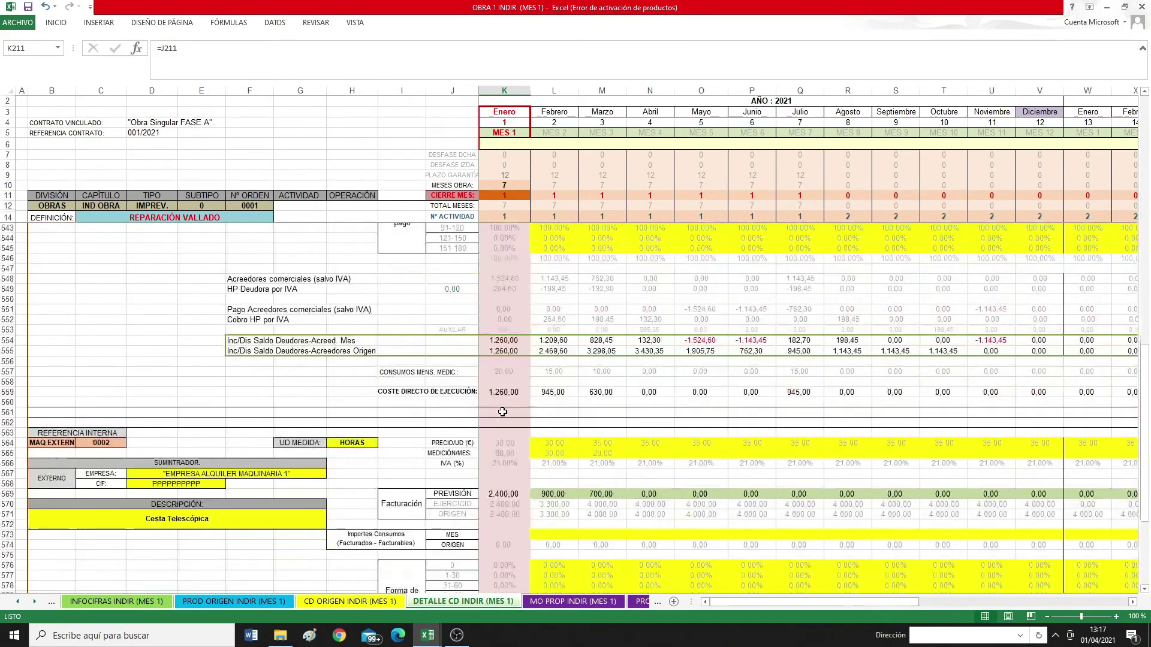
{"action": "scroll", "coordinate": [502, 412], "scroll_direction": "down", "scroll_amount": 20}
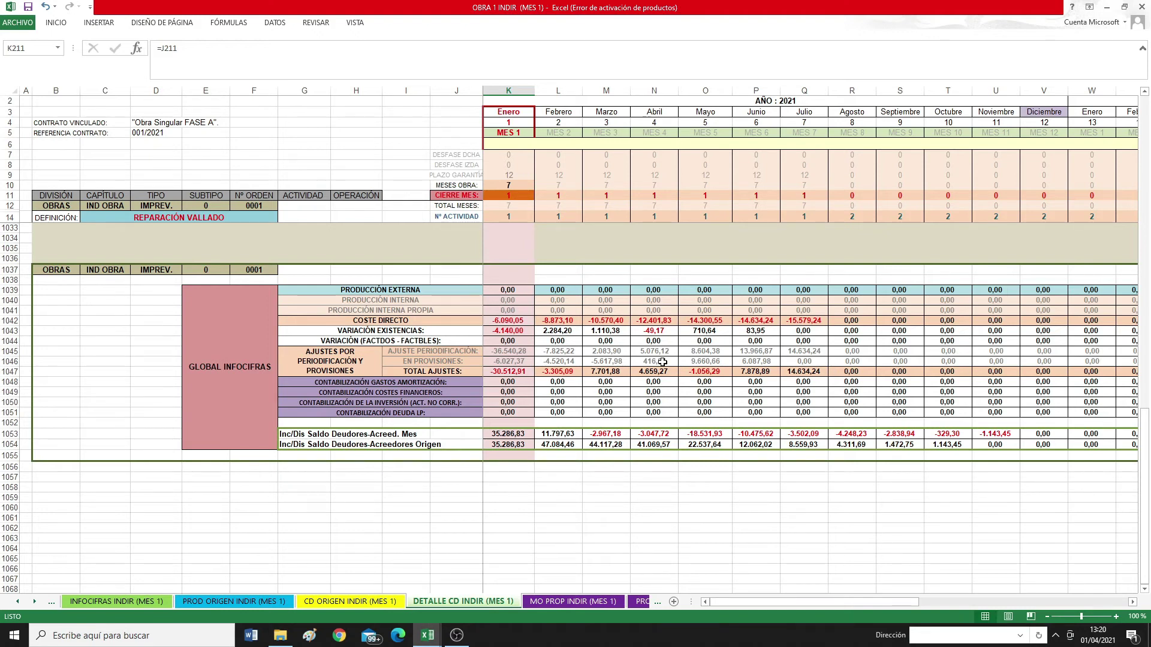
{"action": "left_click", "coordinate": [524, 321]}
{"action": "left_click", "coordinate": [508, 361]}
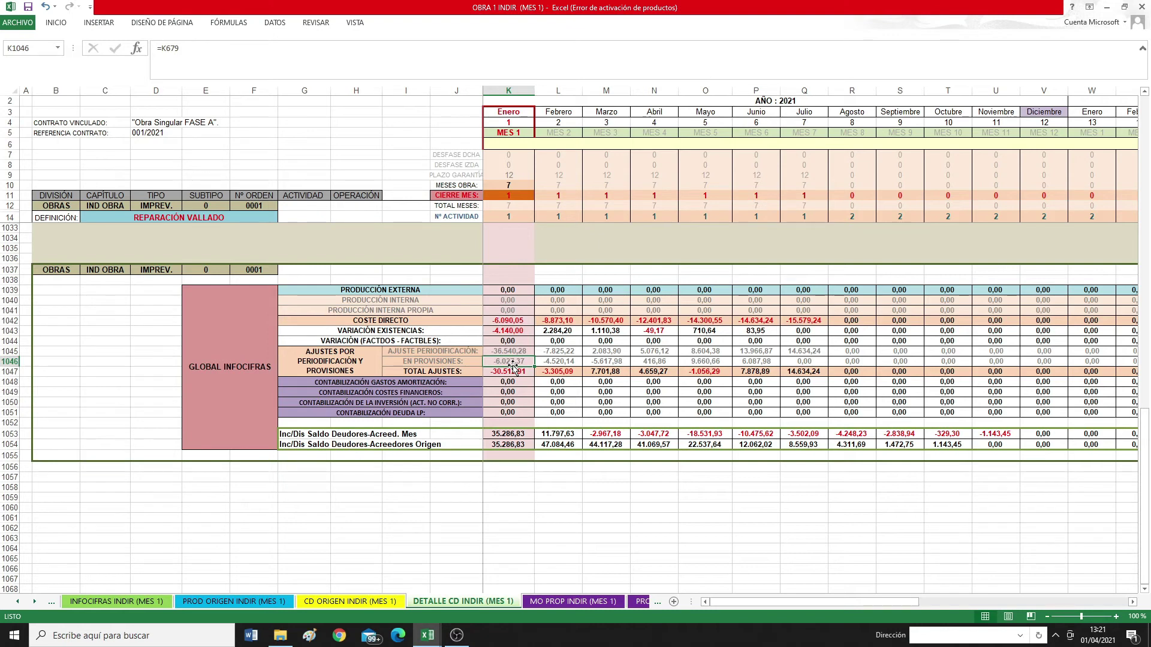
{"action": "left_click", "coordinate": [523, 320]}
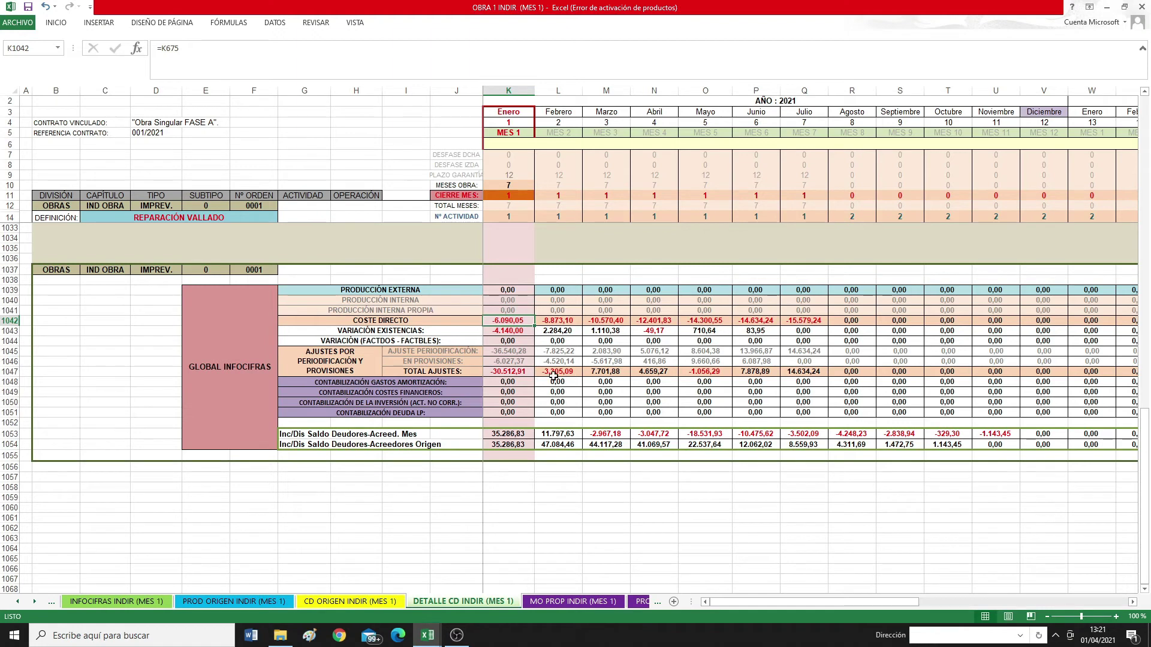
{"action": "left_click", "coordinate": [556, 360]}
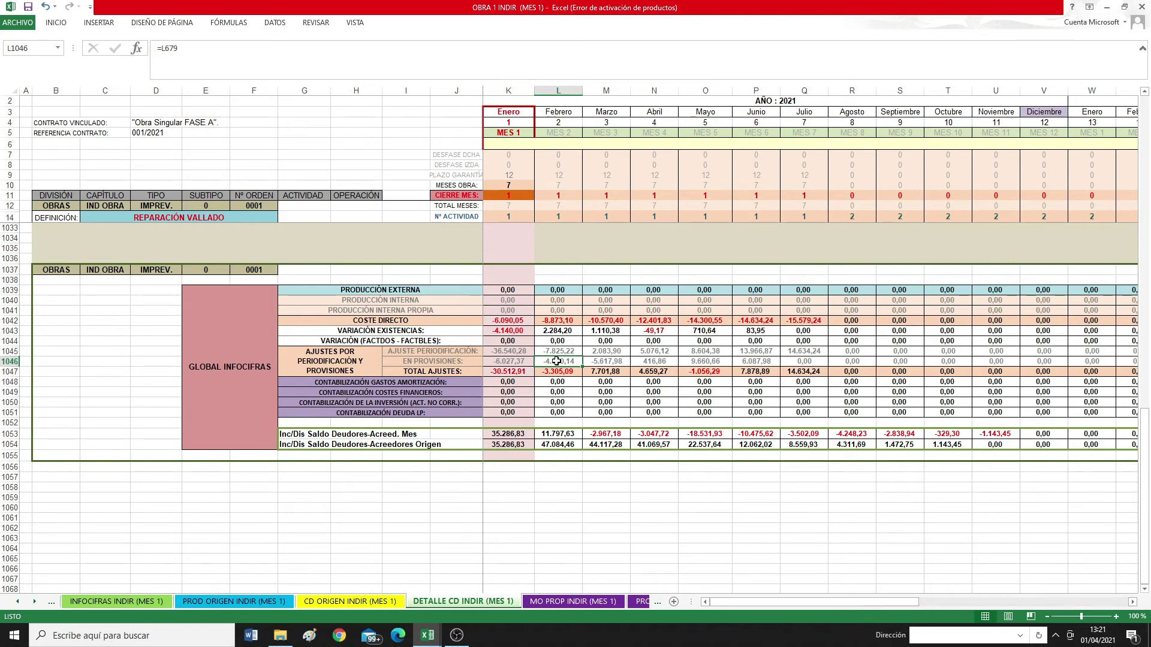
{"action": "left_click", "coordinate": [562, 319]}
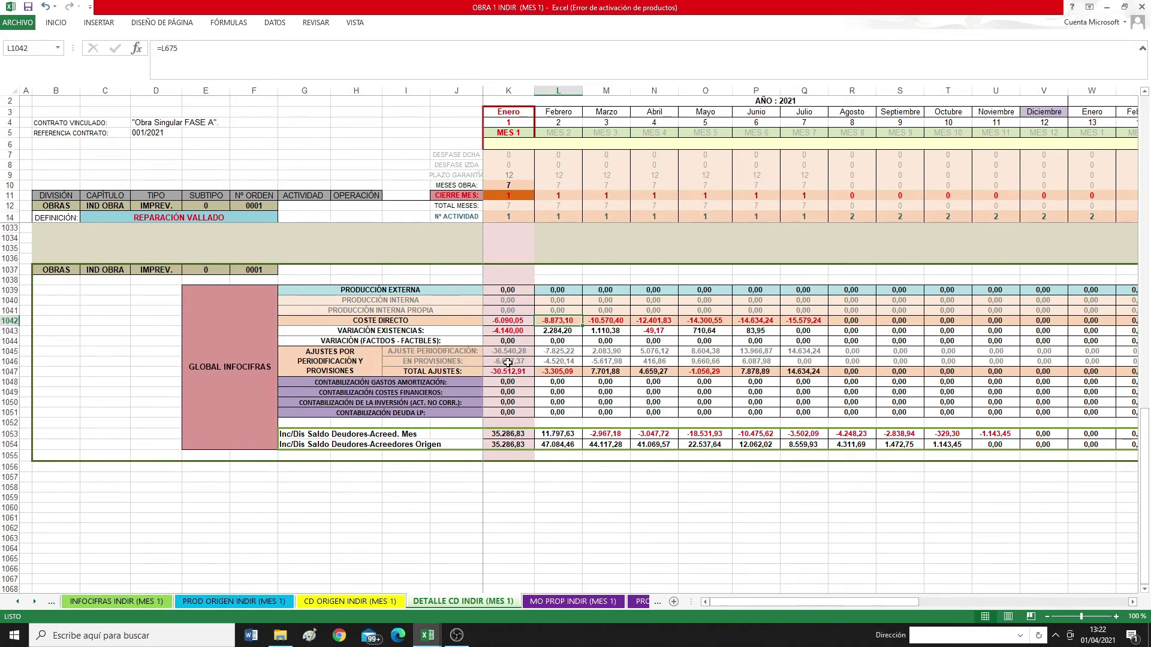
Highlight EN PROVISIONES row 1046 from January to July, inspect July COSTE DIRECTO, and highlight the provisions again from January to June.
{"action": "left_click_drag", "start_coordinate": [504, 362], "coordinate": [799, 362]}
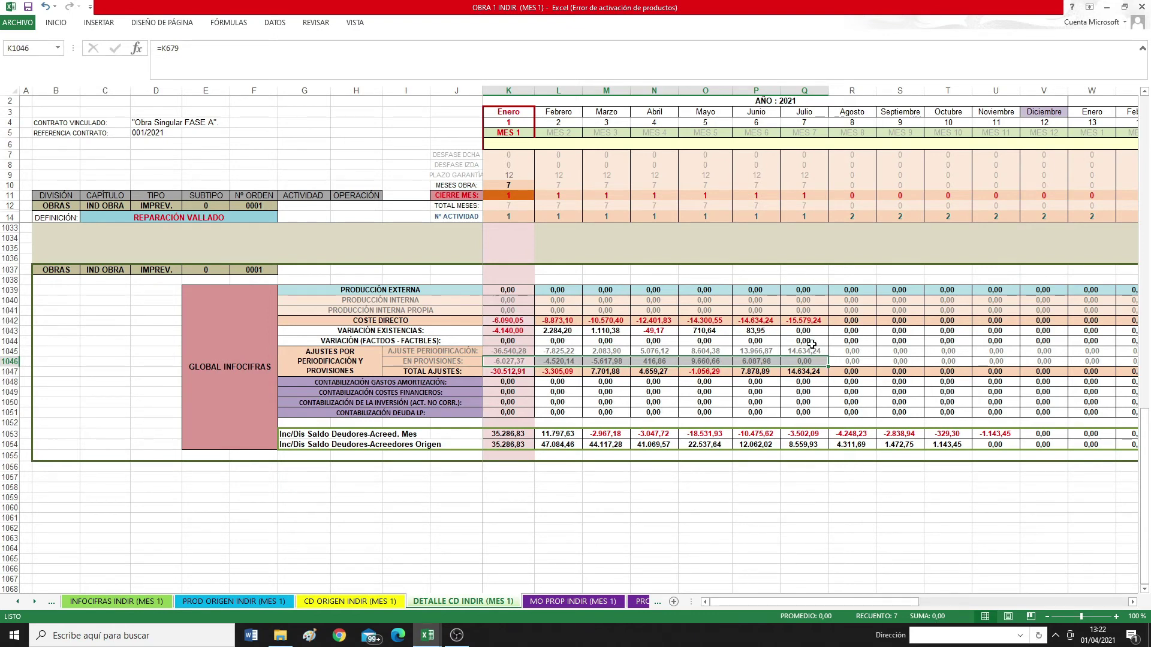
{"action": "left_click", "coordinate": [801, 318]}
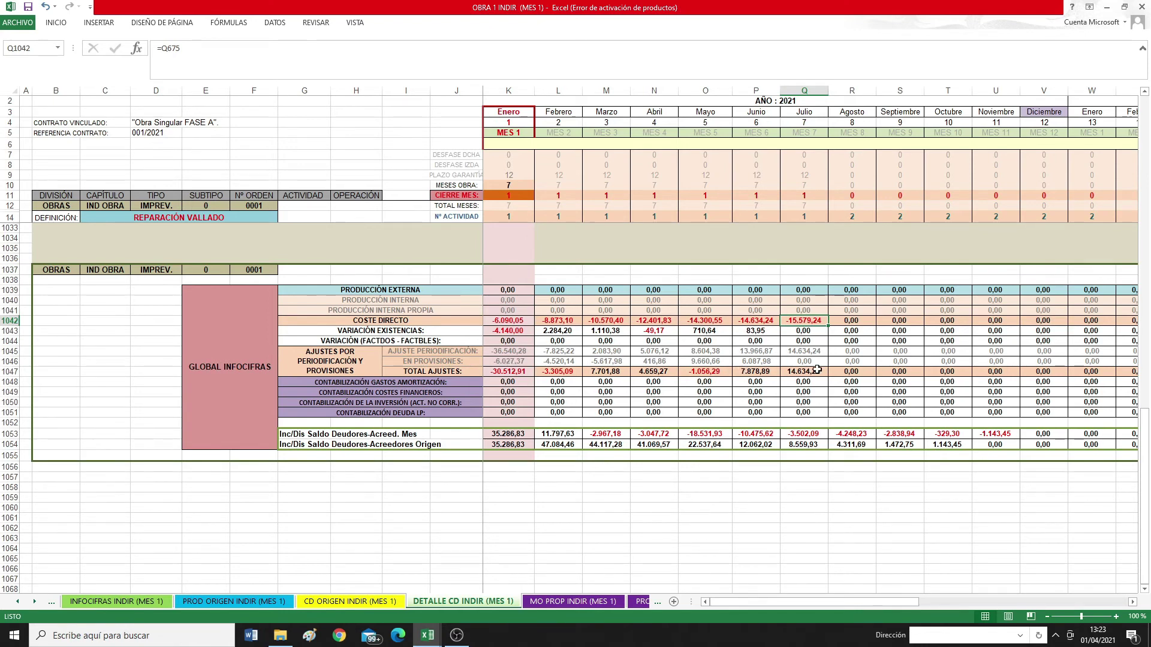
{"action": "left_click_drag", "start_coordinate": [507, 362], "coordinate": [761, 361]}
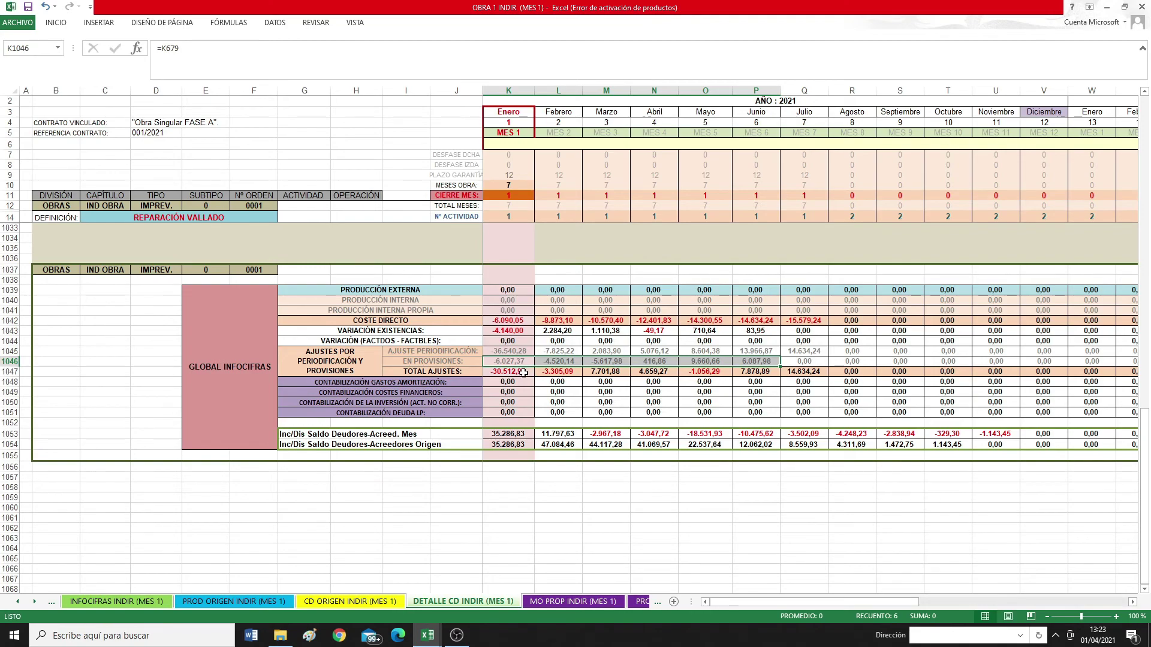
Set the January ¿RESERVA IMPREVISTOS? percentage of production (K213) to 10%.
{"action": "scroll", "coordinate": [523, 372], "scroll_direction": "up", "scroll_amount": 15}
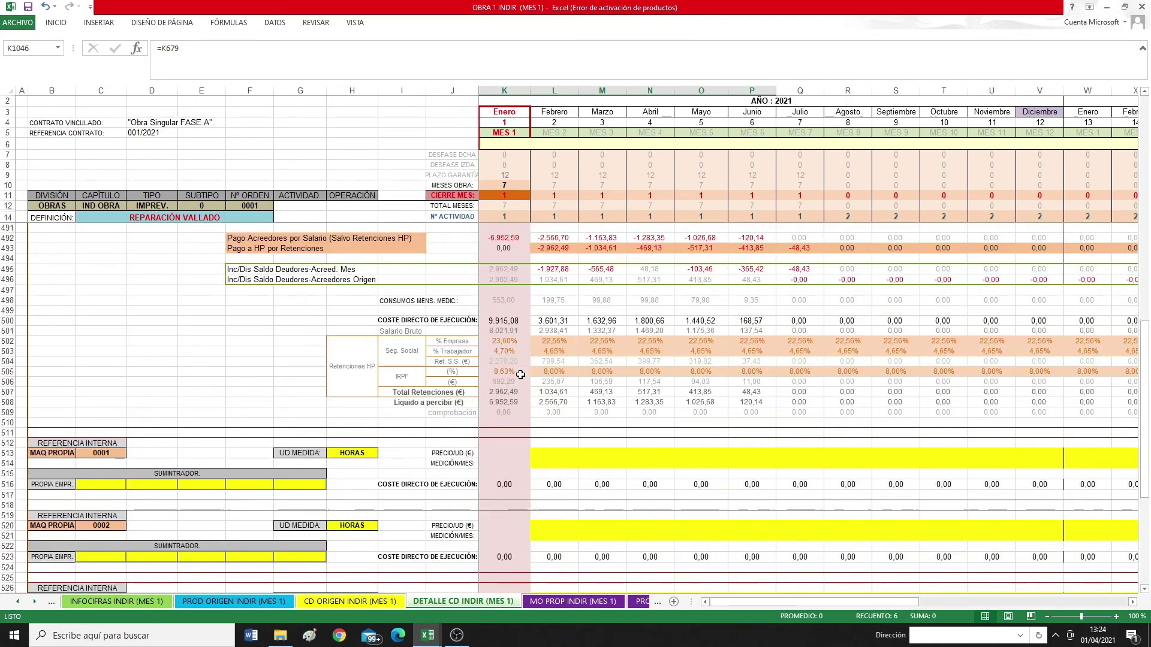
{"action": "scroll", "coordinate": [520, 374], "scroll_direction": "up", "scroll_amount": 10}
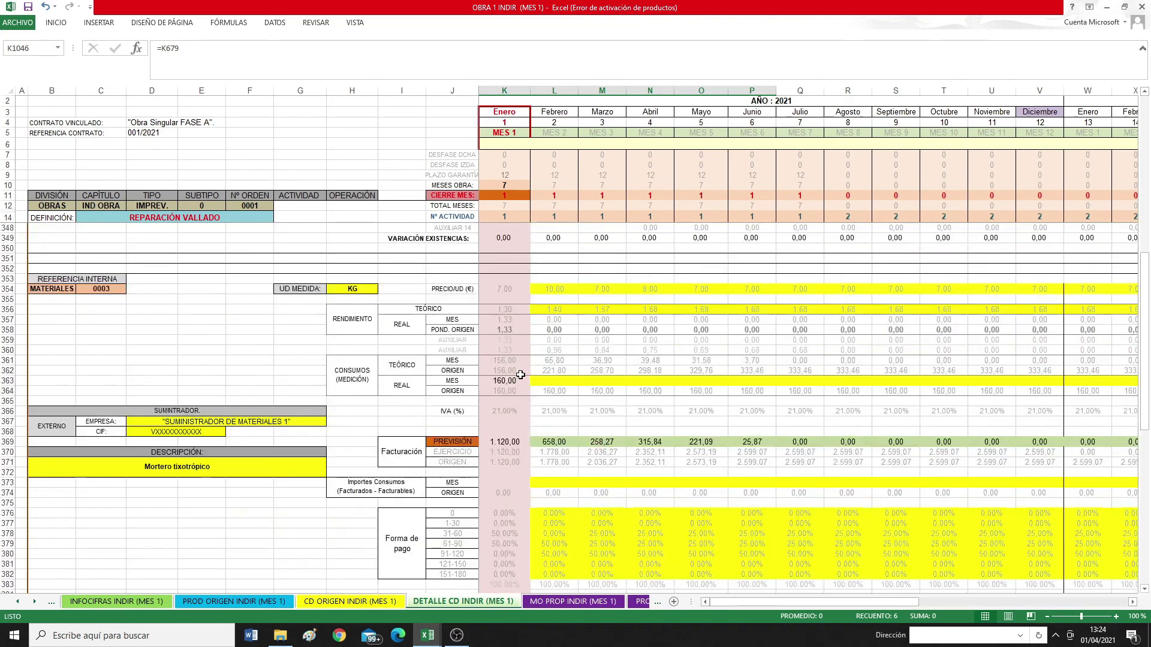
{"action": "scroll", "coordinate": [521, 374], "scroll_direction": "up", "scroll_amount": 10}
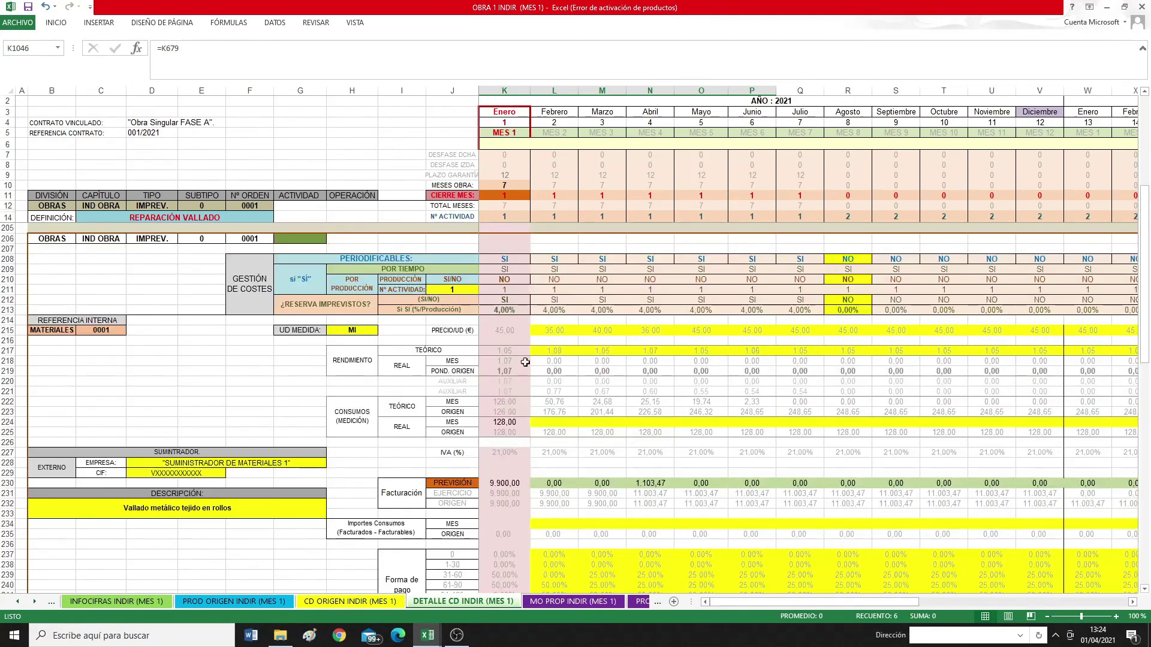
{"action": "left_click", "coordinate": [505, 309]}
{"action": "type", "text": "1"}
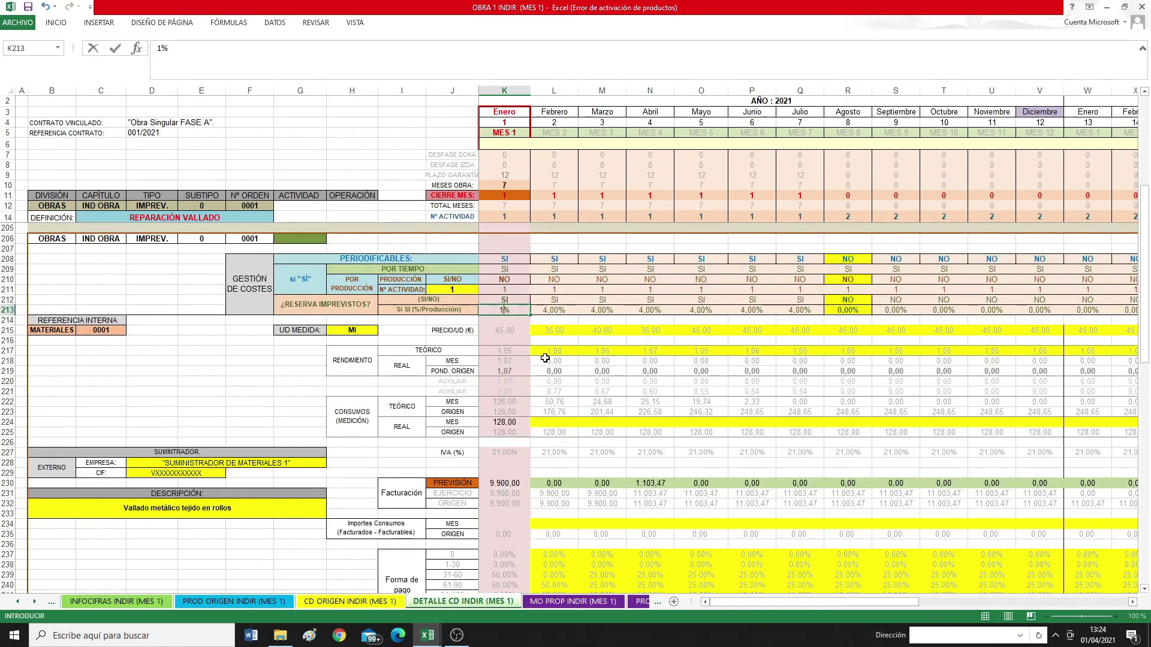
{"action": "type", "text": "0"}
{"action": "key", "text": "Return"}
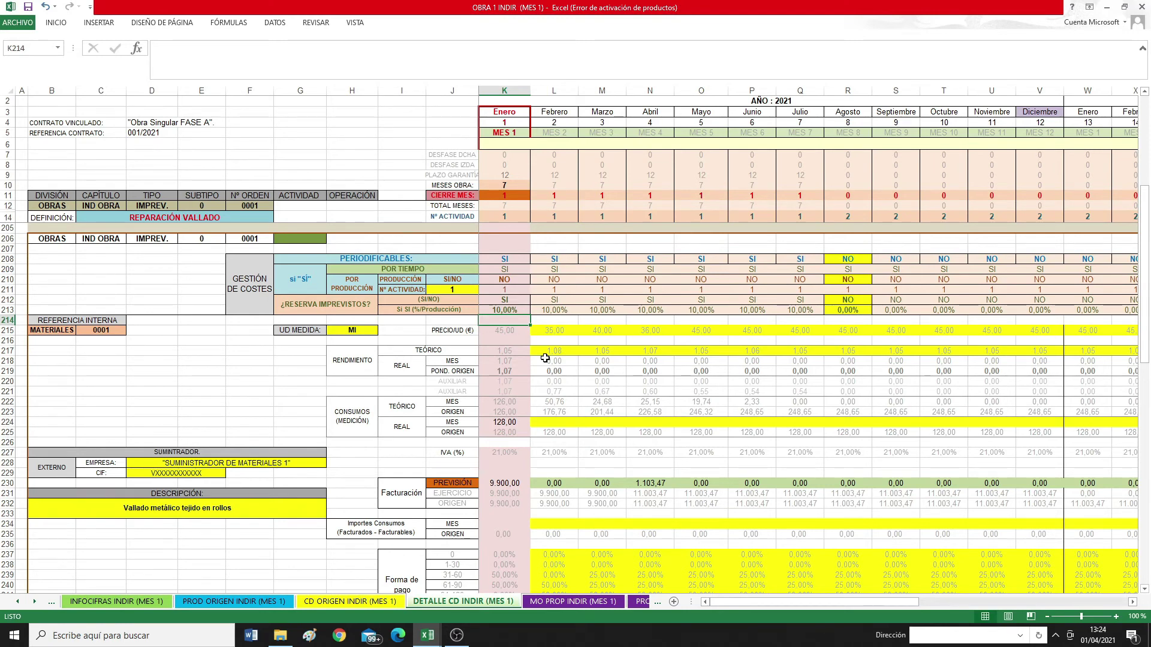
Highlight EN PROVISIONES row 1046 in GLOBAL INFOCIFRAS from January to July 2021 and examine its 2022 months.
{"action": "scroll", "coordinate": [545, 358], "scroll_direction": "down", "scroll_amount": 20}
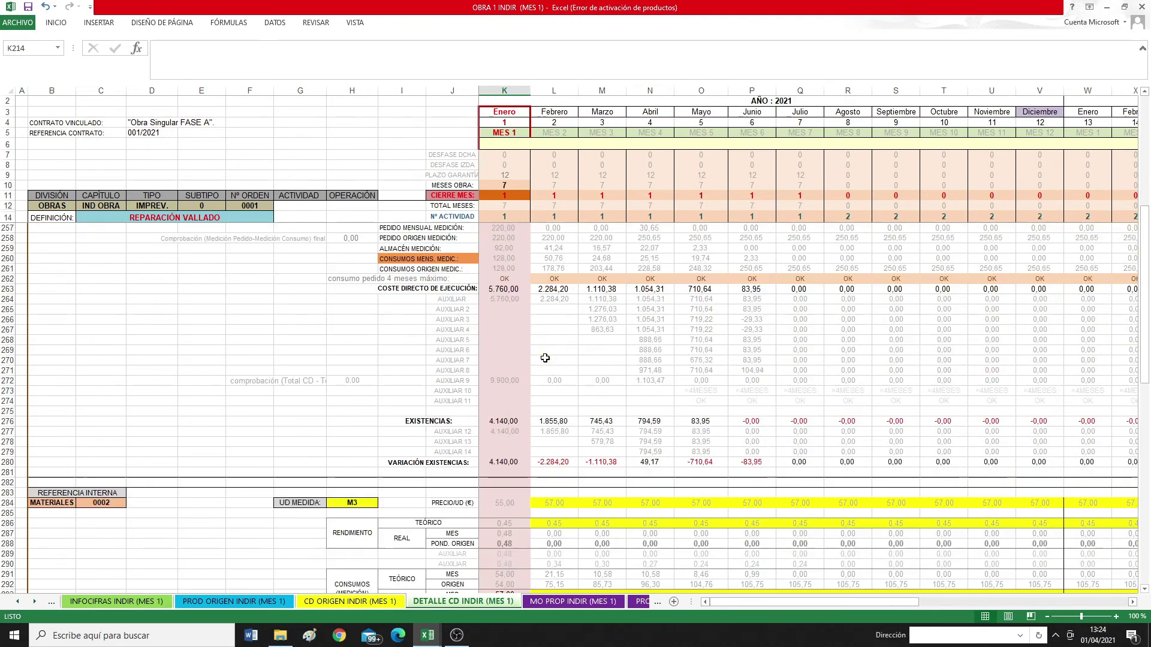
{"action": "scroll", "coordinate": [544, 357], "scroll_direction": "down", "scroll_amount": 20}
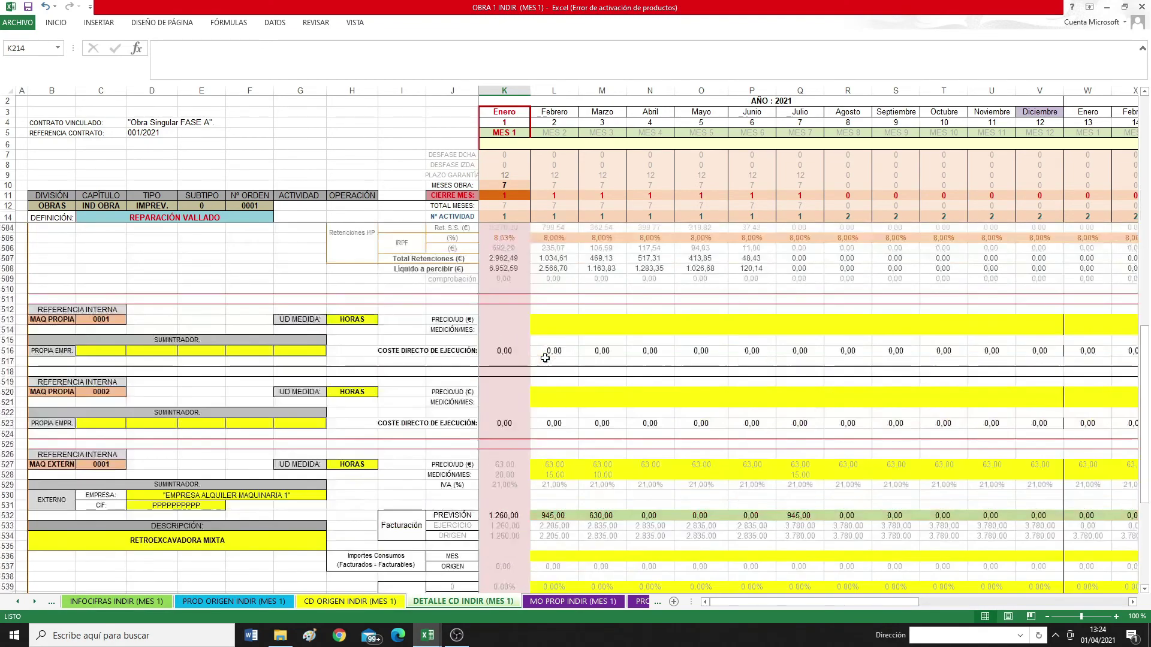
{"action": "scroll", "coordinate": [544, 358], "scroll_direction": "down", "scroll_amount": 20}
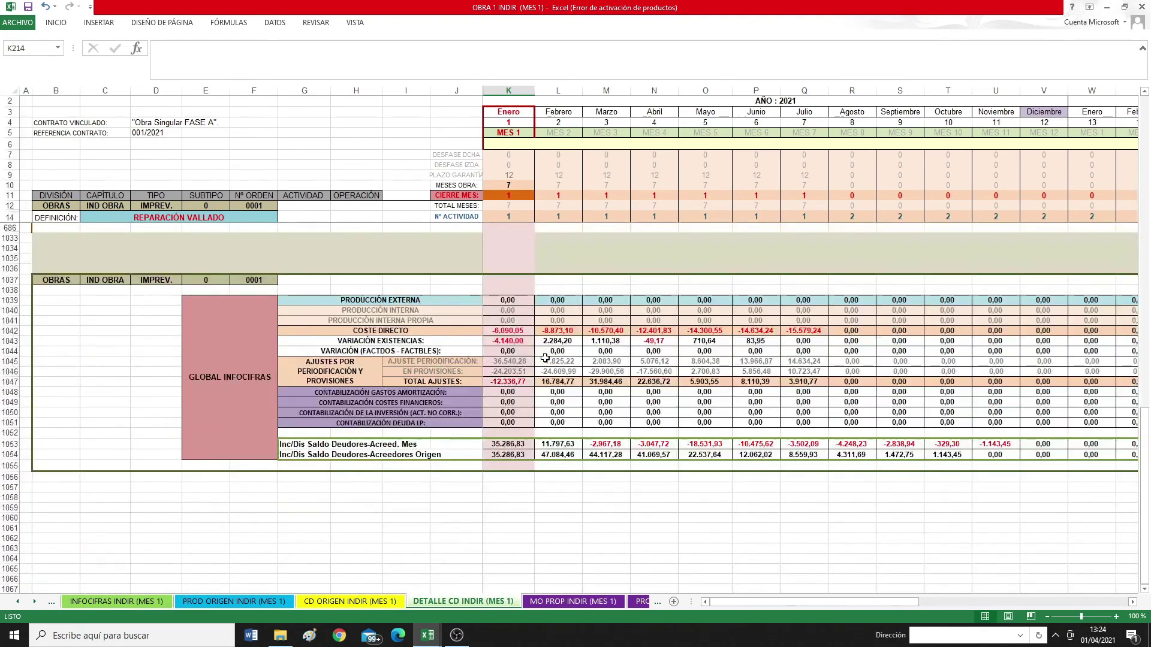
{"action": "left_click_drag", "start_coordinate": [498, 372], "coordinate": [803, 375]}
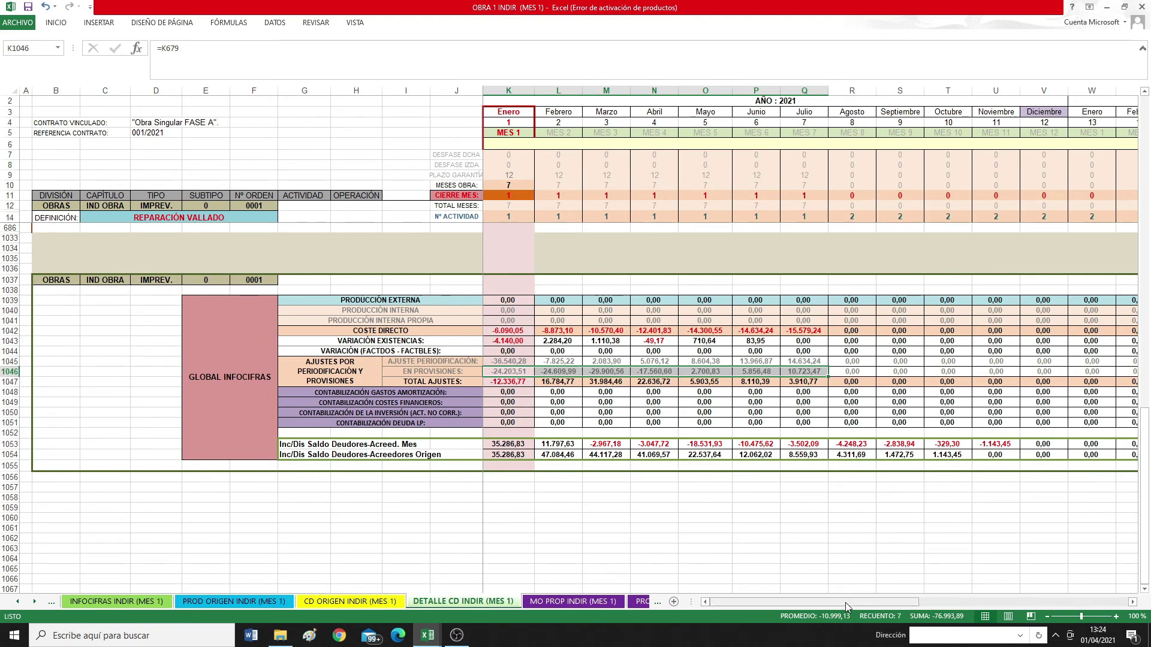
{"action": "left_click_drag", "start_coordinate": [845, 602], "coordinate": [1008, 594]}
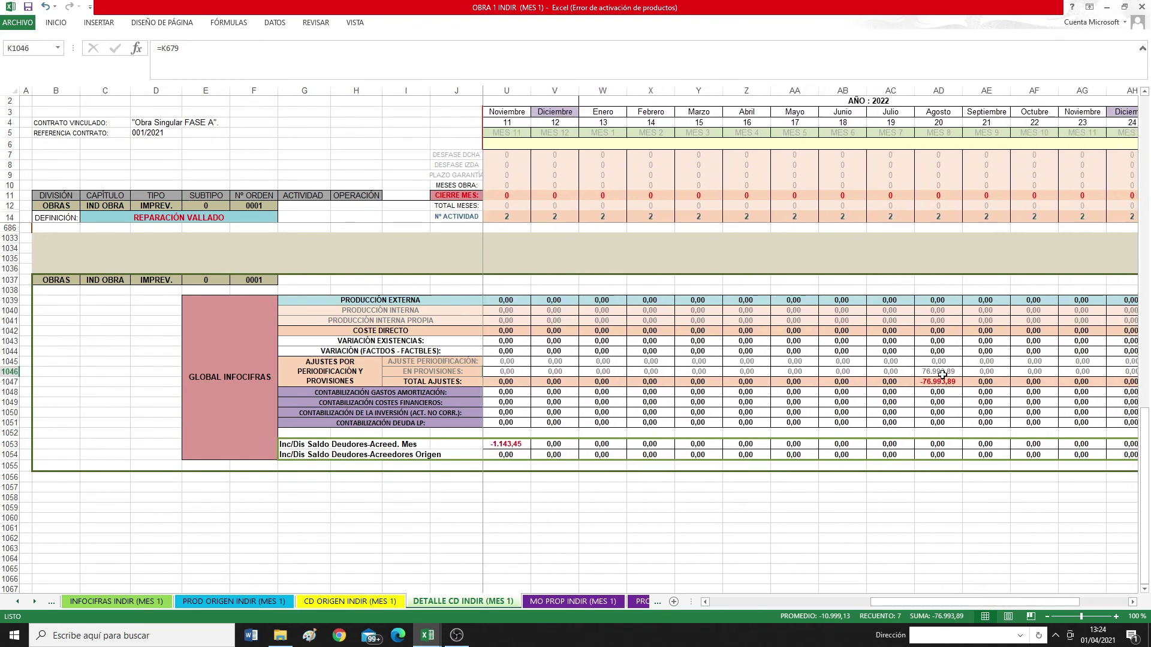
Check the August 2022 EN PROVISIONES cell, then trace PERIODI. Y PROV. row 47 in INFOCIFRAS INDIR from January 2021 to August 2022.
{"action": "left_click", "coordinate": [943, 374]}
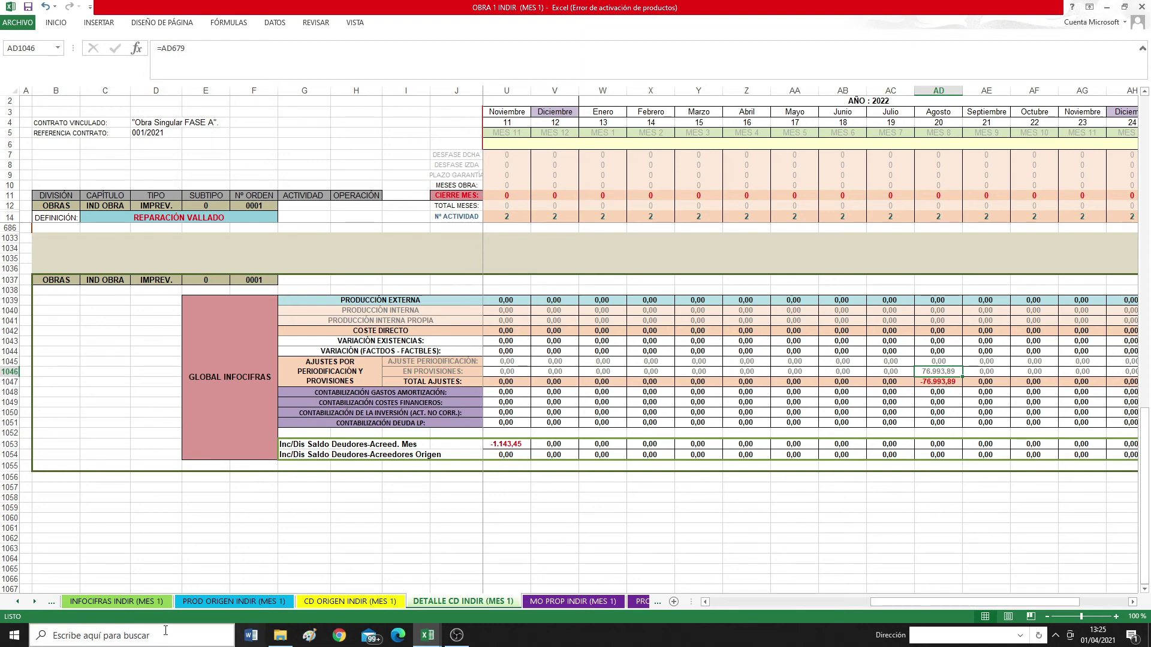
{"action": "left_click", "coordinate": [119, 601]}
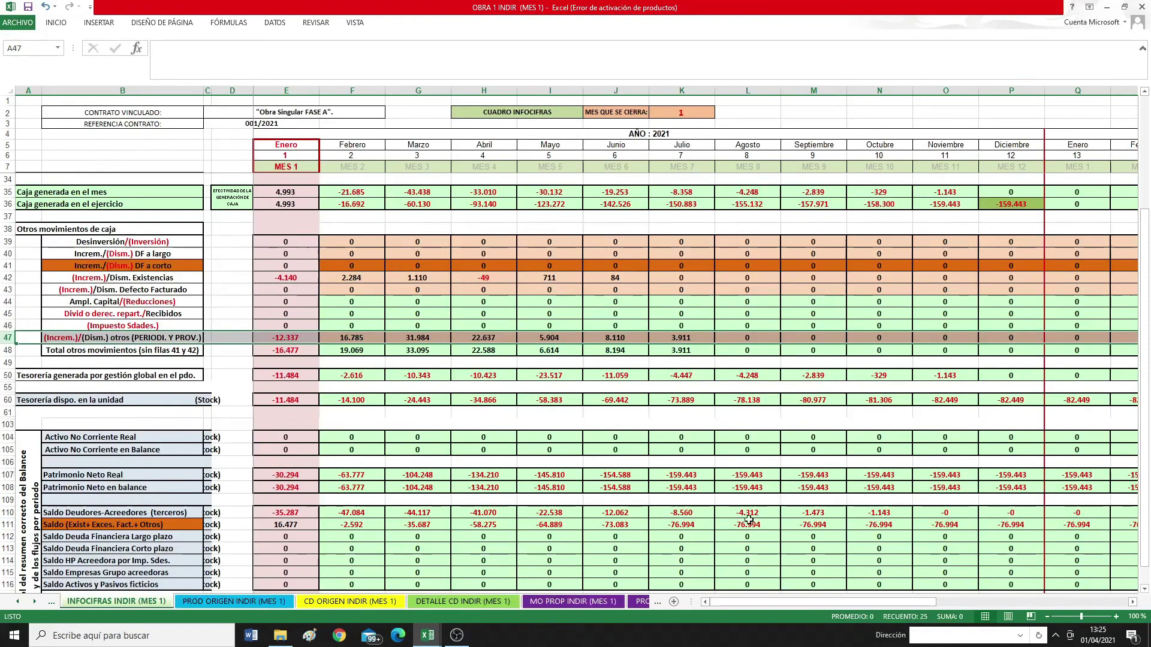
{"action": "scroll", "coordinate": [748, 519], "scroll_direction": "down", "scroll_amount": 3}
{"action": "scroll", "coordinate": [749, 519], "scroll_direction": "up", "scroll_amount": 6}
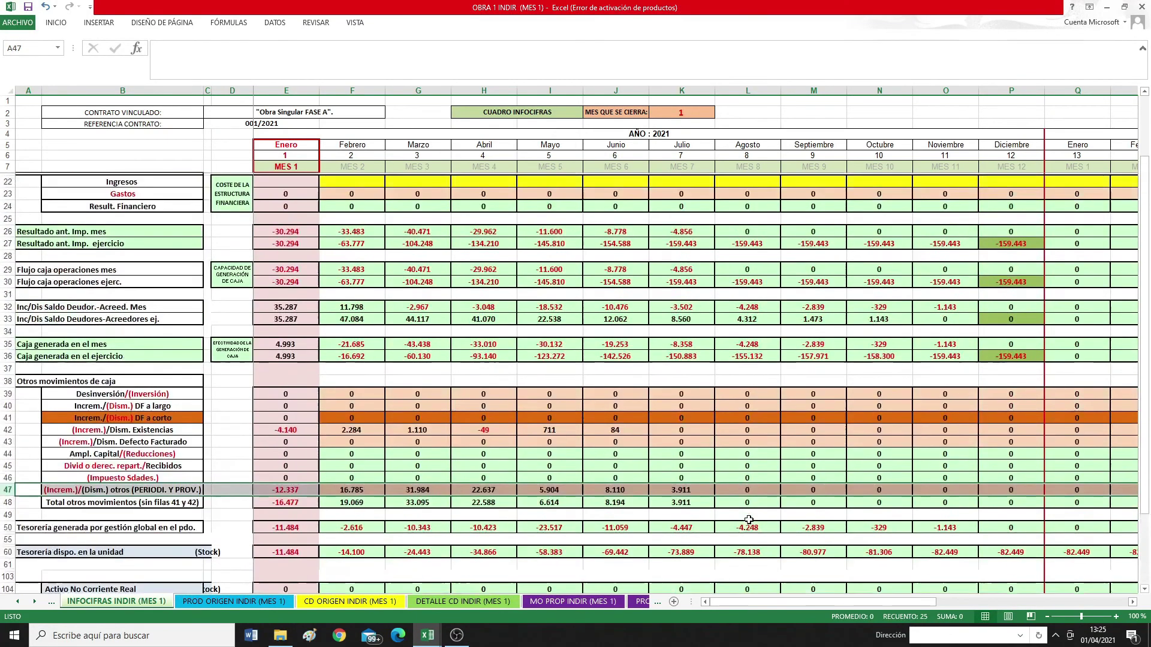
{"action": "scroll", "coordinate": [748, 519], "scroll_direction": "down", "scroll_amount": 3}
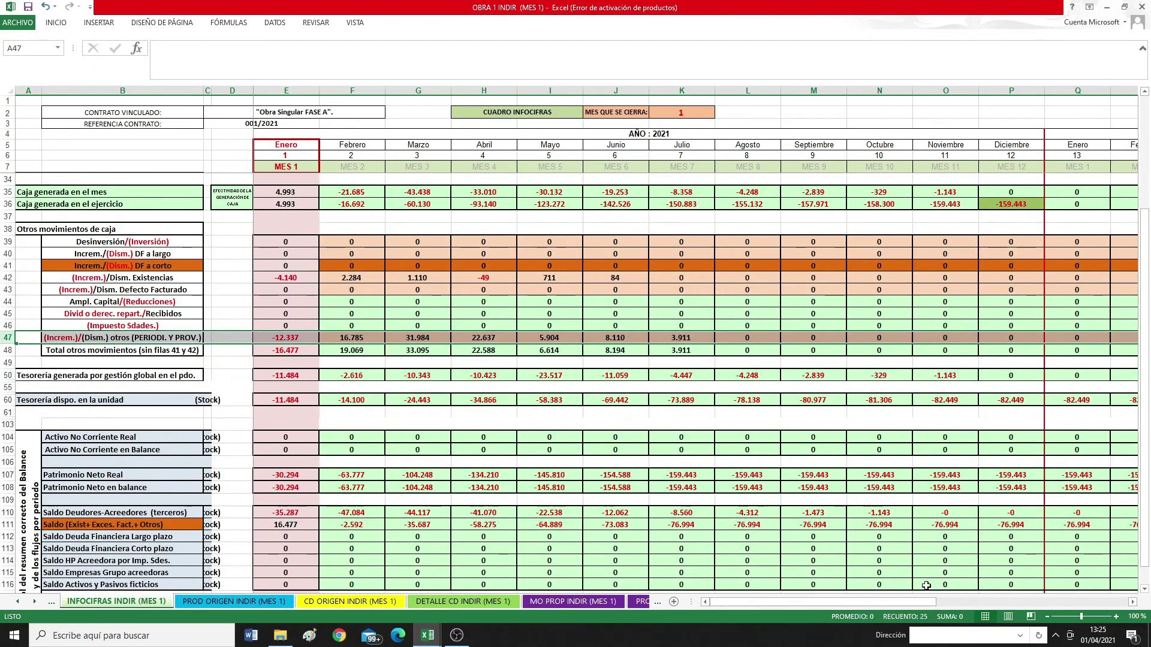
{"action": "left_click_drag", "start_coordinate": [933, 602], "coordinate": [708, 590]}
{"action": "left_click_drag", "start_coordinate": [284, 339], "coordinate": [1019, 339]}
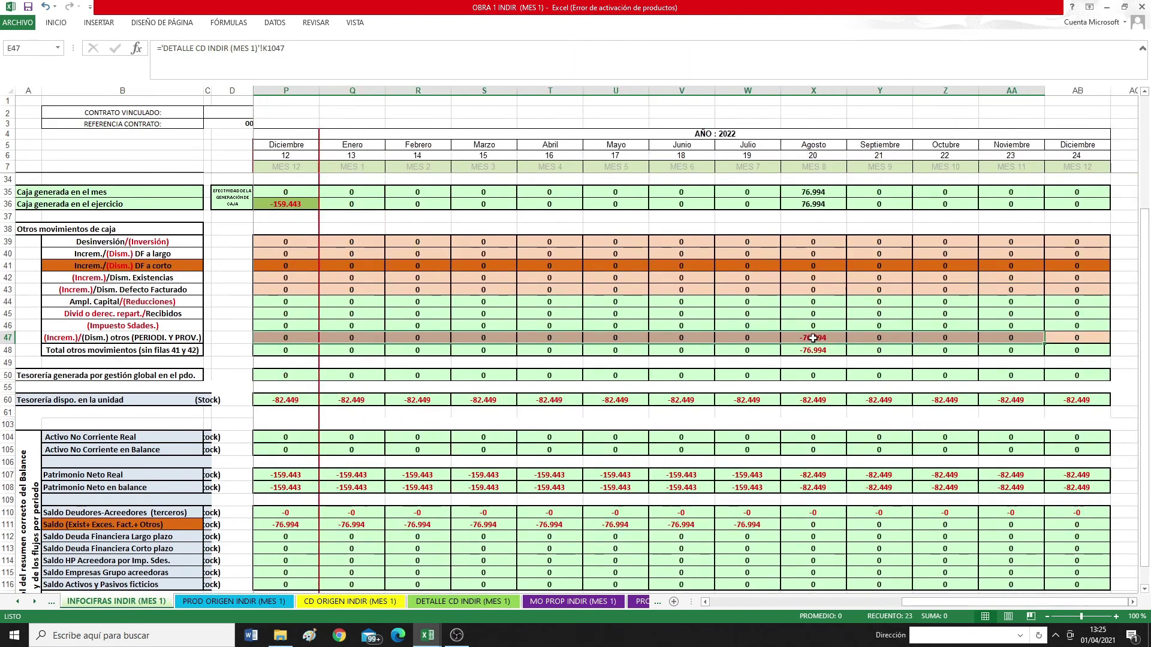
{"action": "left_click", "coordinate": [812, 338]}
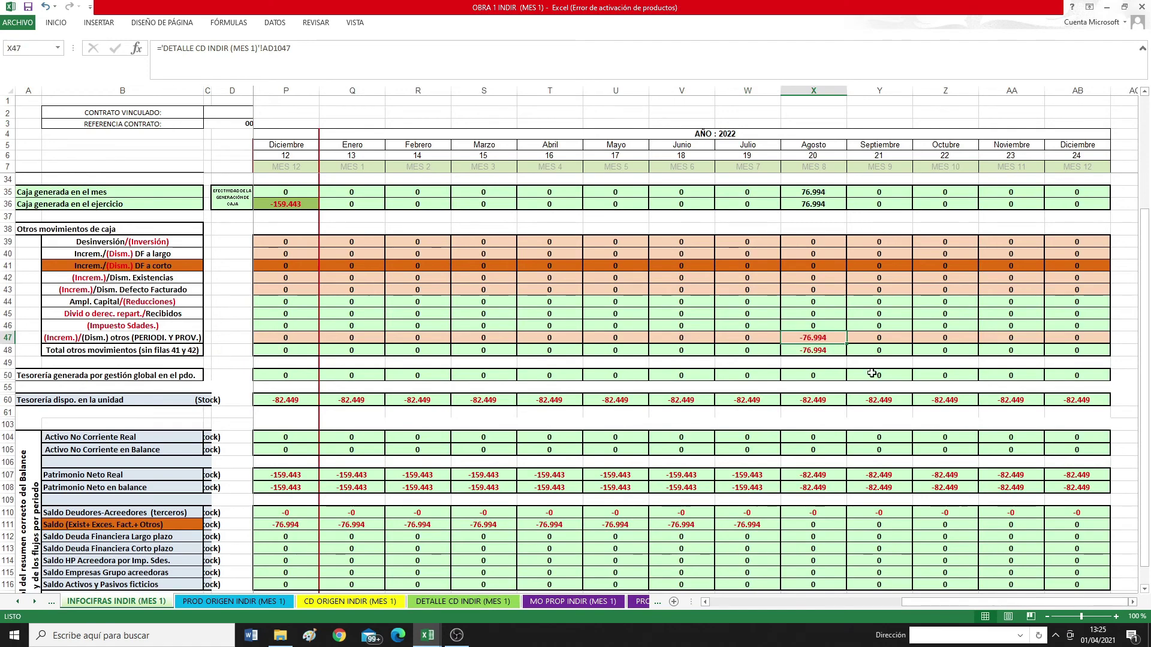
Inspect the August 2022 formulas of Caja generada en el mes and Flujo caja operaciones mes in INFOCIFRAS INDIR.
{"action": "scroll", "coordinate": [820, 348], "scroll_direction": "up", "scroll_amount": 5}
{"action": "left_click", "coordinate": [820, 355]}
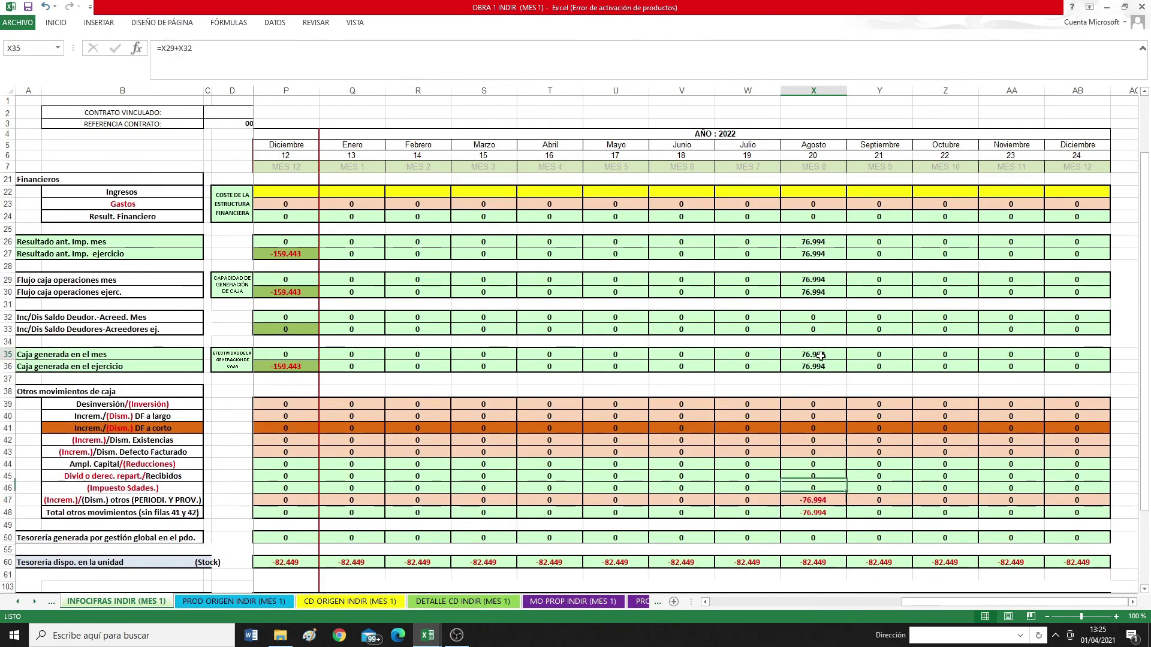
{"action": "left_click", "coordinate": [816, 277]}
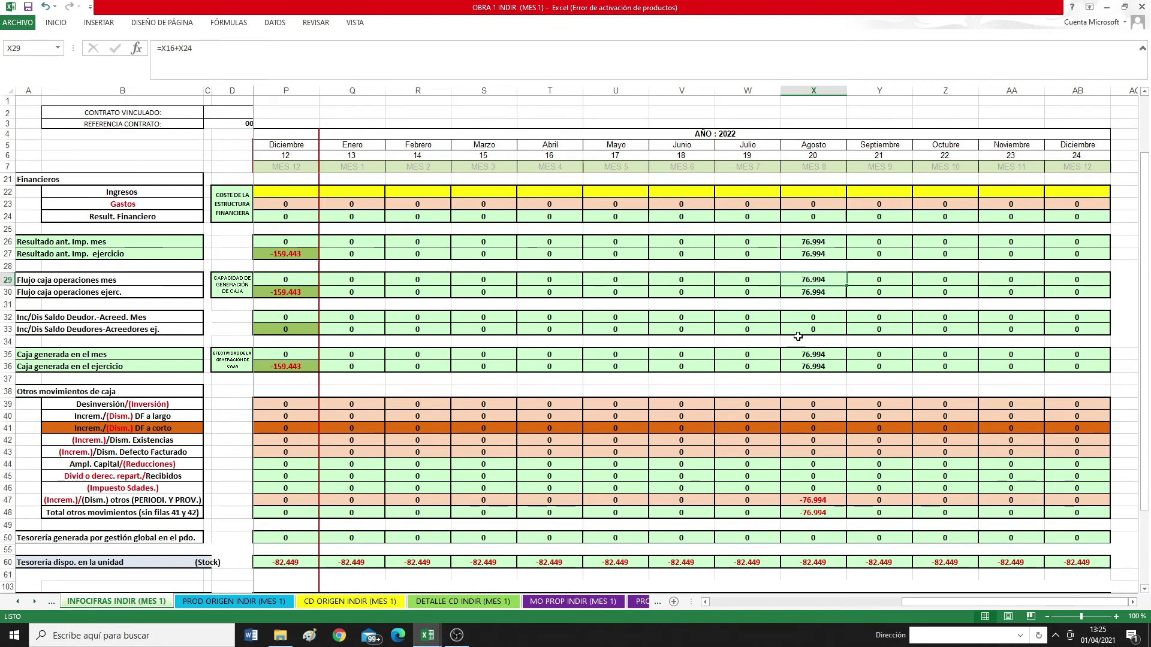
In DETALLE CD INDIR, set the January ¿RESERVA IMPREVISTOS? percentage of production (K213) to 4%.
{"action": "left_click", "coordinate": [474, 602]}
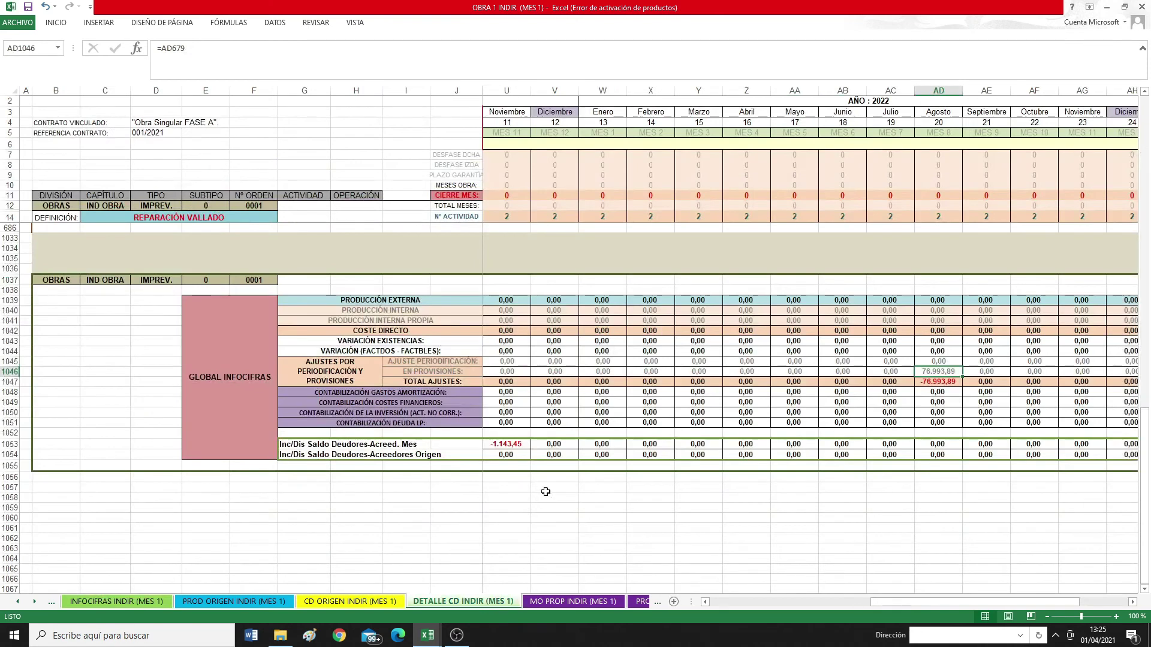
{"action": "left_click_drag", "start_coordinate": [881, 602], "coordinate": [559, 572]}
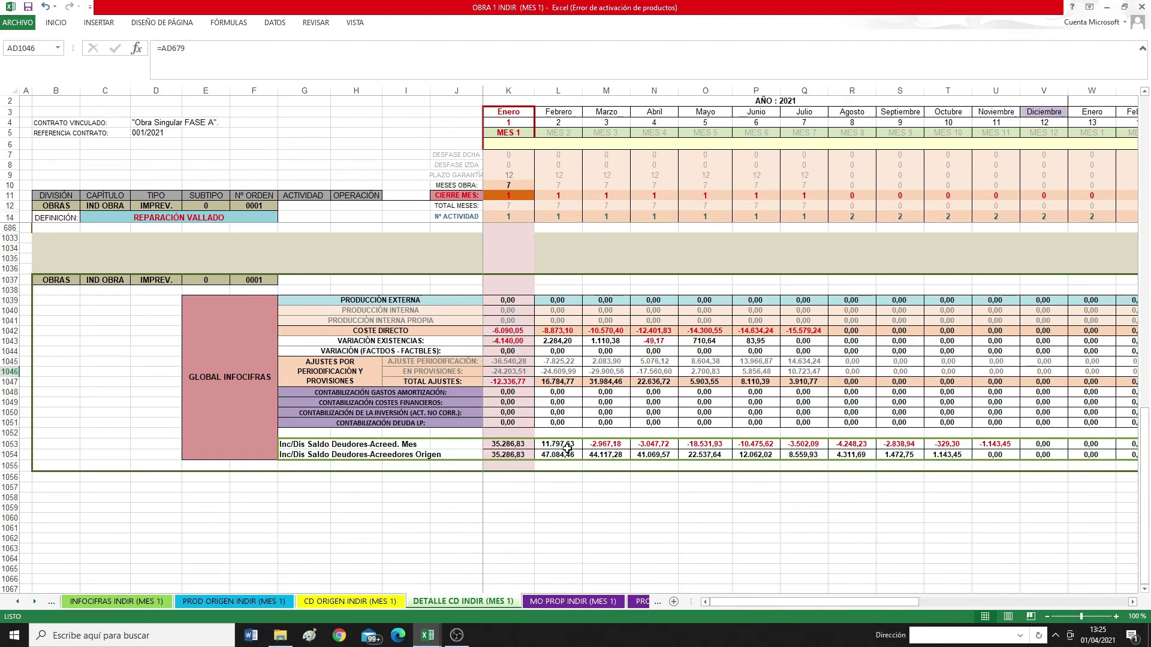
{"action": "scroll", "coordinate": [567, 449], "scroll_direction": "up", "scroll_amount": 15}
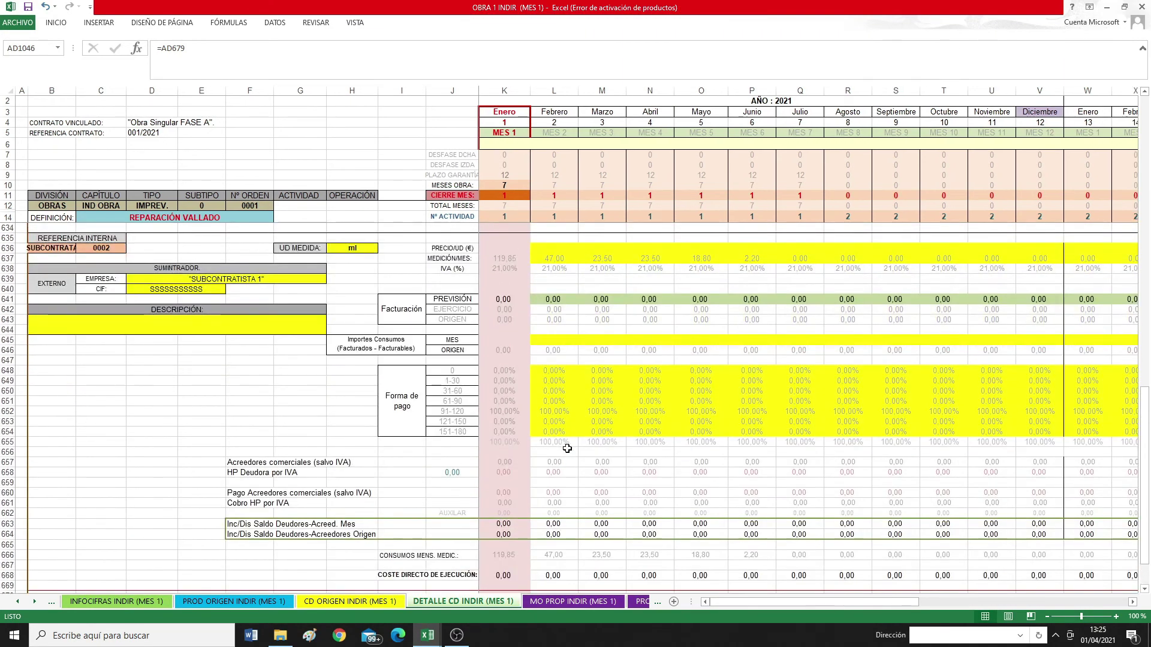
{"action": "scroll", "coordinate": [567, 448], "scroll_direction": "up", "scroll_amount": 20}
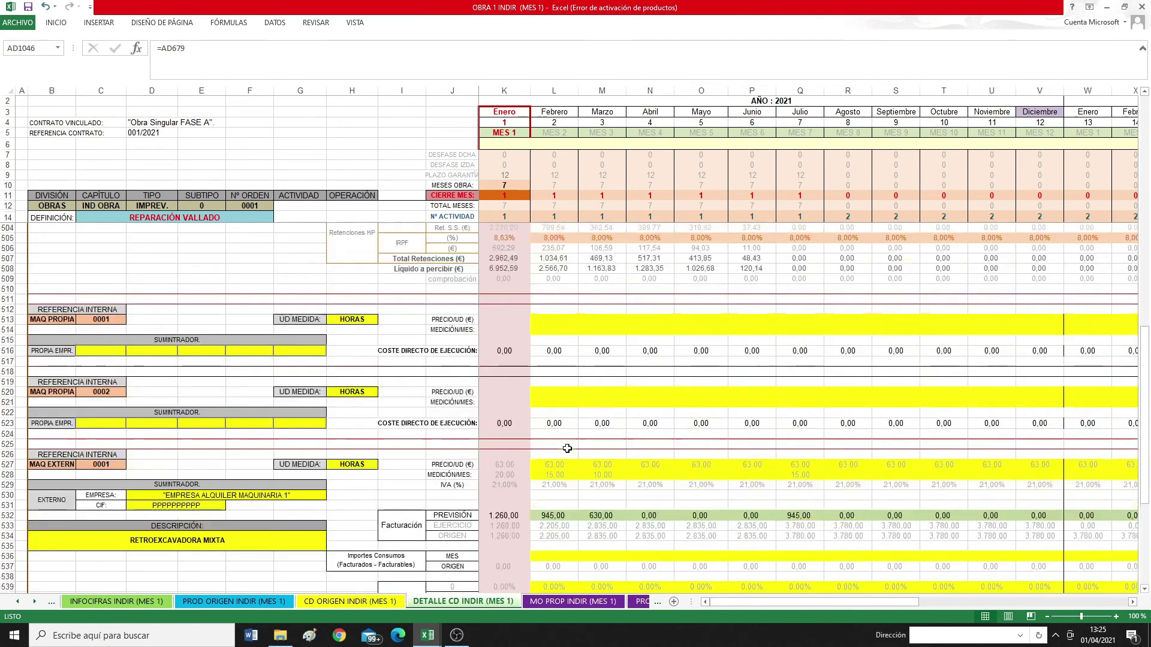
{"action": "scroll", "coordinate": [567, 448], "scroll_direction": "up", "scroll_amount": 20}
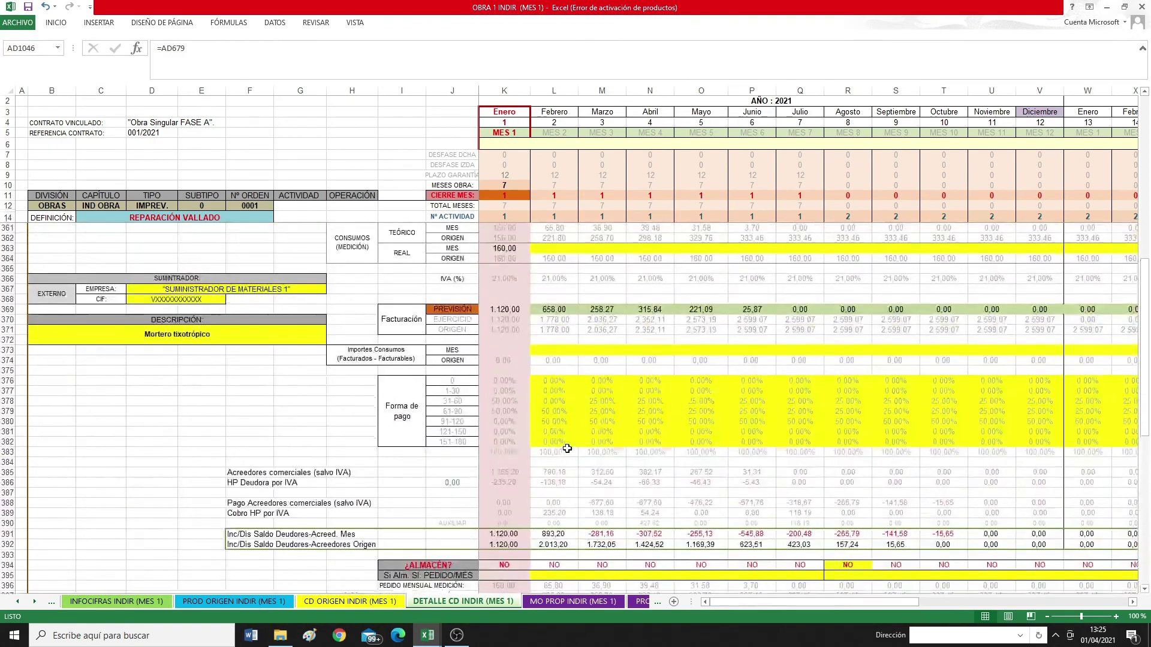
{"action": "scroll", "coordinate": [567, 448], "scroll_direction": "up", "scroll_amount": 20}
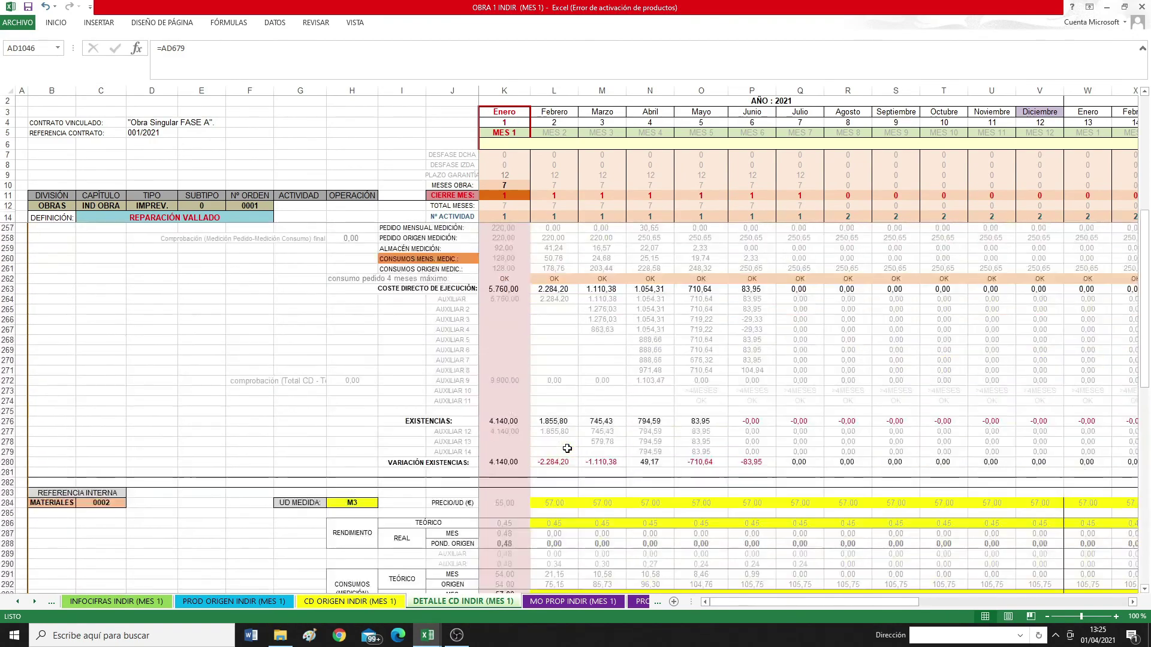
{"action": "scroll", "coordinate": [567, 448], "scroll_direction": "up", "scroll_amount": 13}
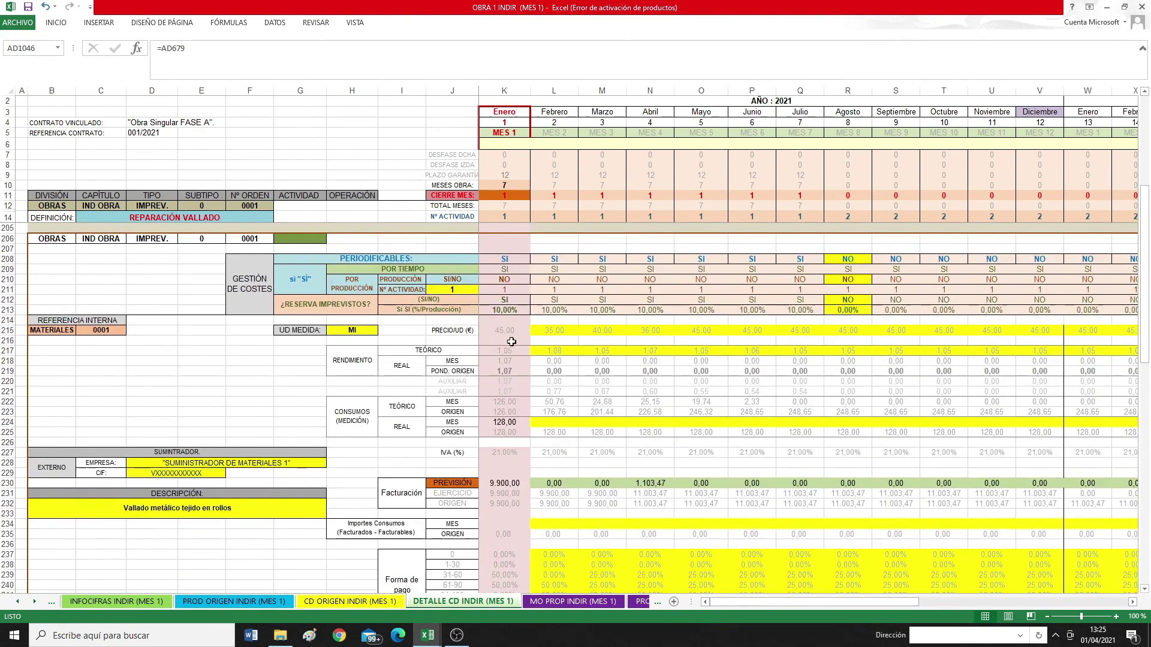
{"action": "left_click", "coordinate": [504, 311]}
{"action": "type", "text": "4"}
{"action": "key", "text": "Return"}
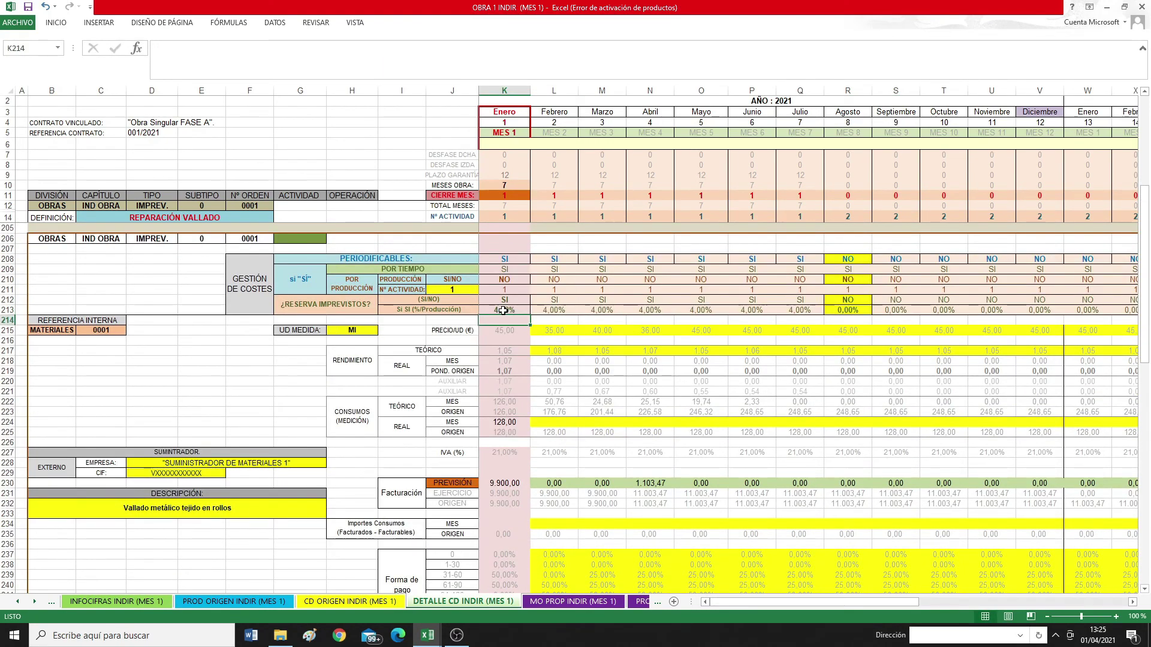
Highlight Resultado ant. Imp. ejercicio row 27 in INFOCIFRAS INDIR and review its 2022 and 2021 months.
{"action": "left_click", "coordinate": [114, 601]}
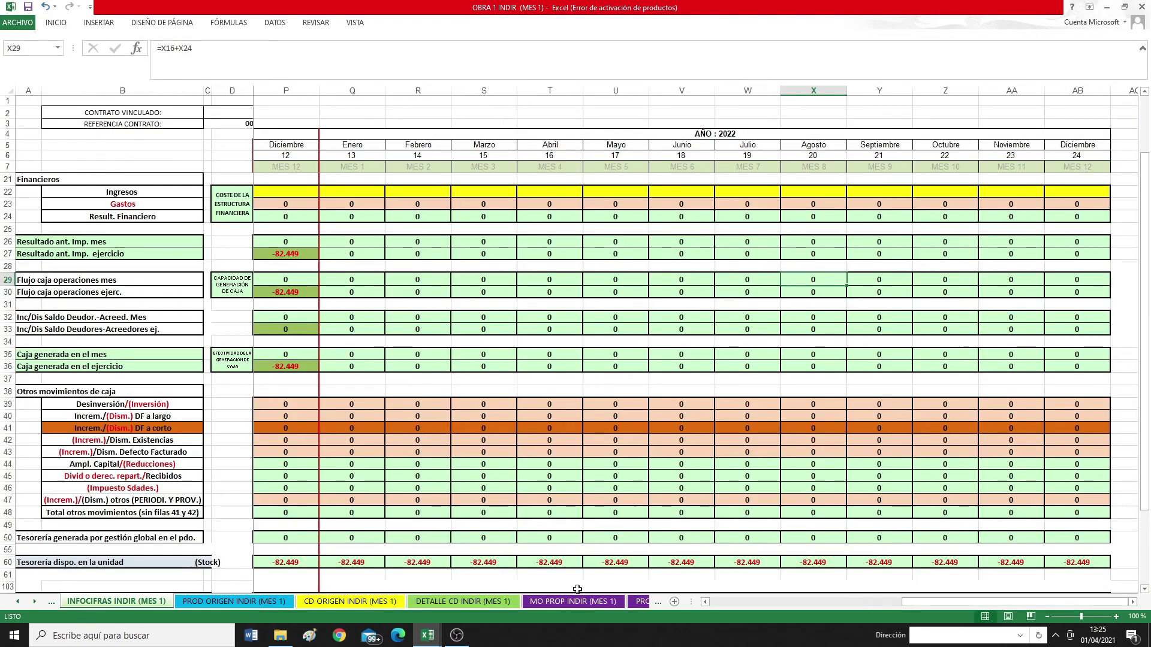
{"action": "left_click", "coordinate": [7, 253]}
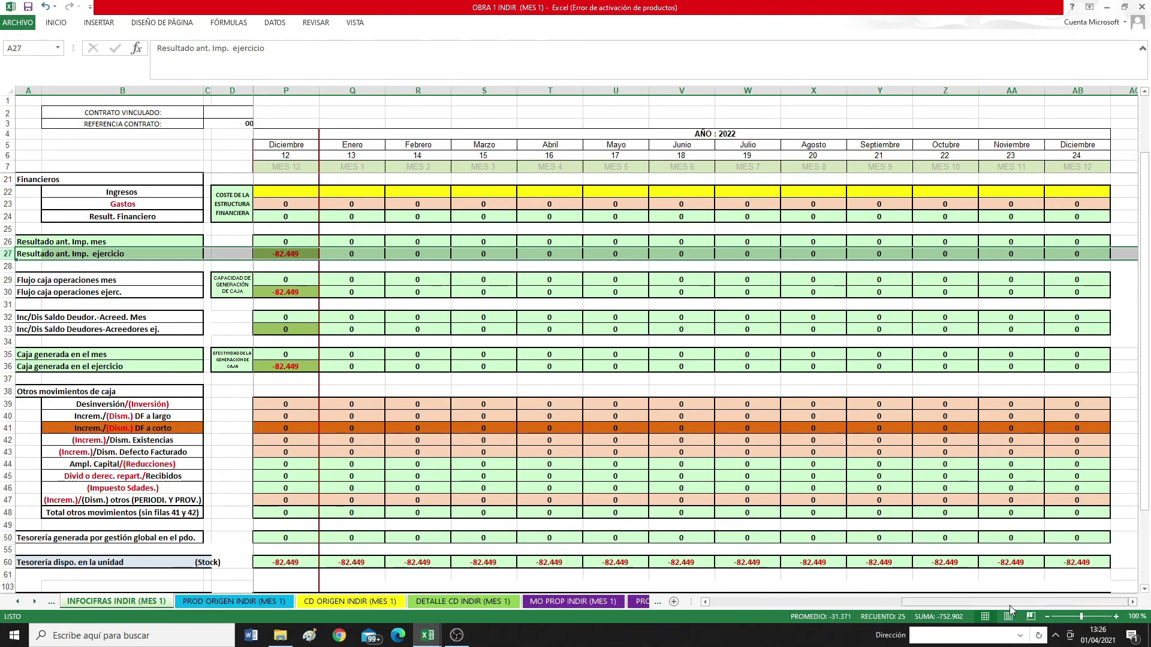
{"action": "left_click_drag", "start_coordinate": [1013, 602], "coordinate": [685, 580]}
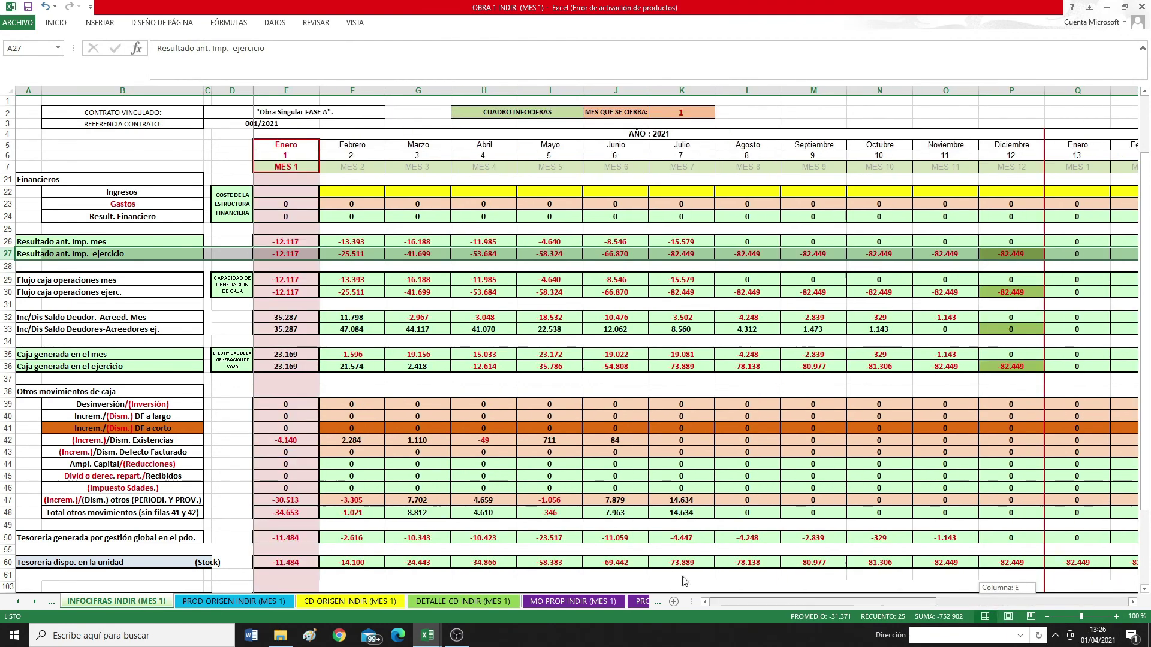
Look through DETALLE CD INDIR, then examine the JEFE DE GRUPO entry under MANO DE OBRA INDIRECTA in AUXILIAR GENERAL INDIR.
{"action": "left_click", "coordinate": [479, 601]}
{"action": "scroll", "coordinate": [545, 467], "scroll_direction": "down", "scroll_amount": 20}
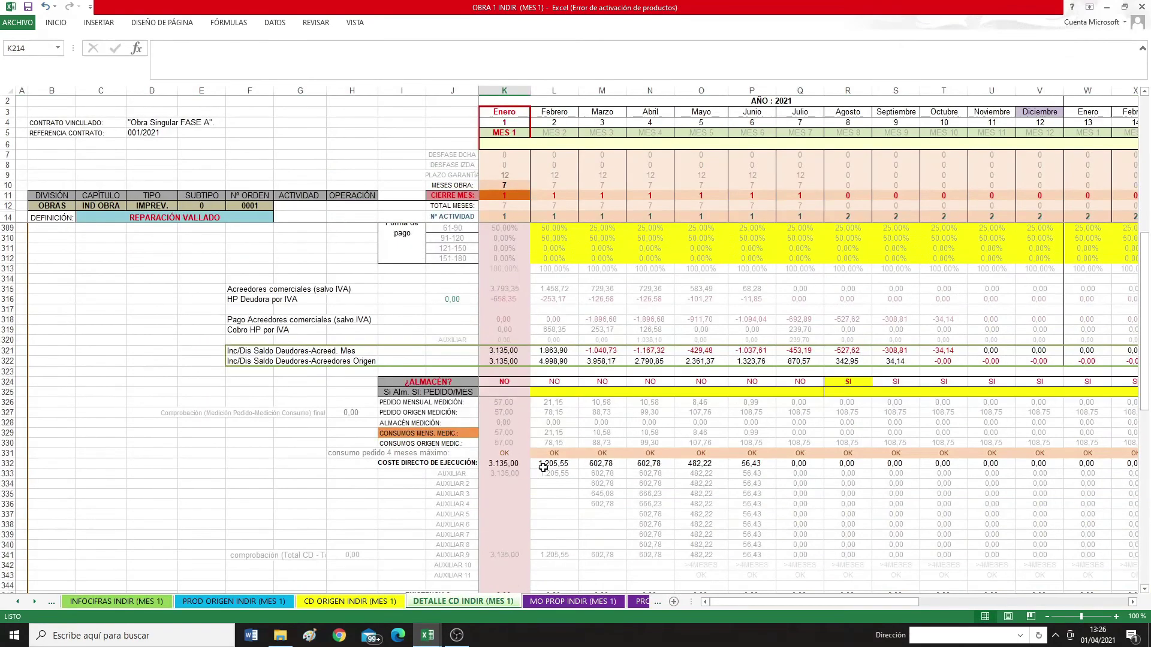
{"action": "scroll", "coordinate": [542, 468], "scroll_direction": "down", "scroll_amount": 20}
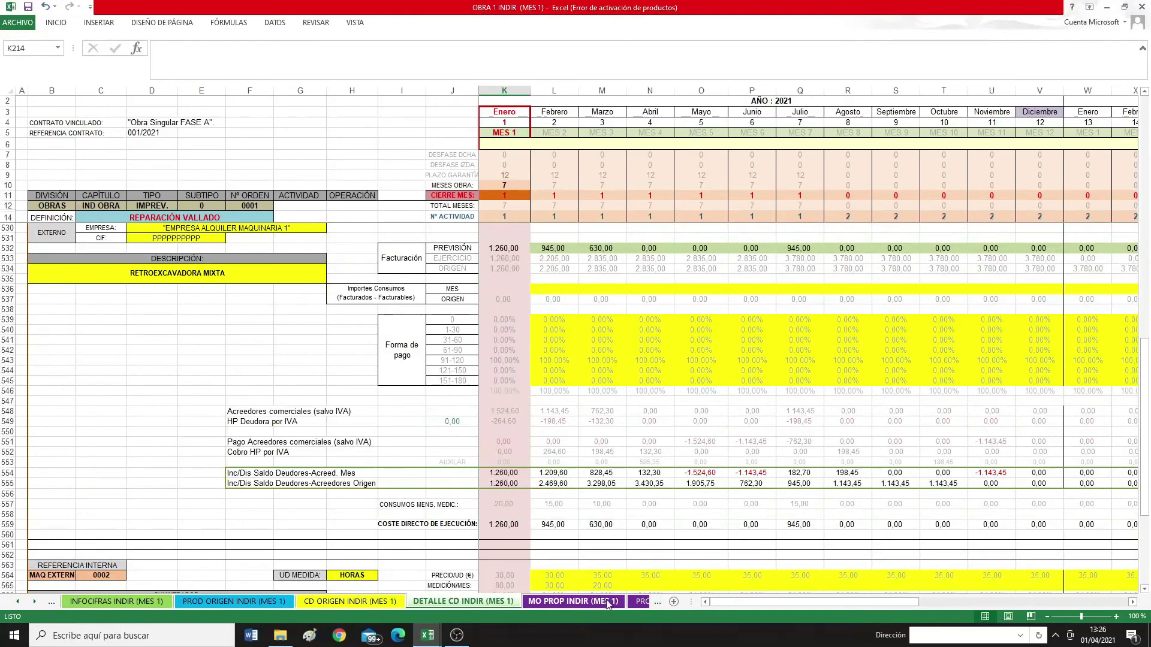
{"action": "left_click", "coordinate": [34, 602]}
{"action": "left_click", "coordinate": [34, 601]}
{"action": "left_click", "coordinate": [556, 601]}
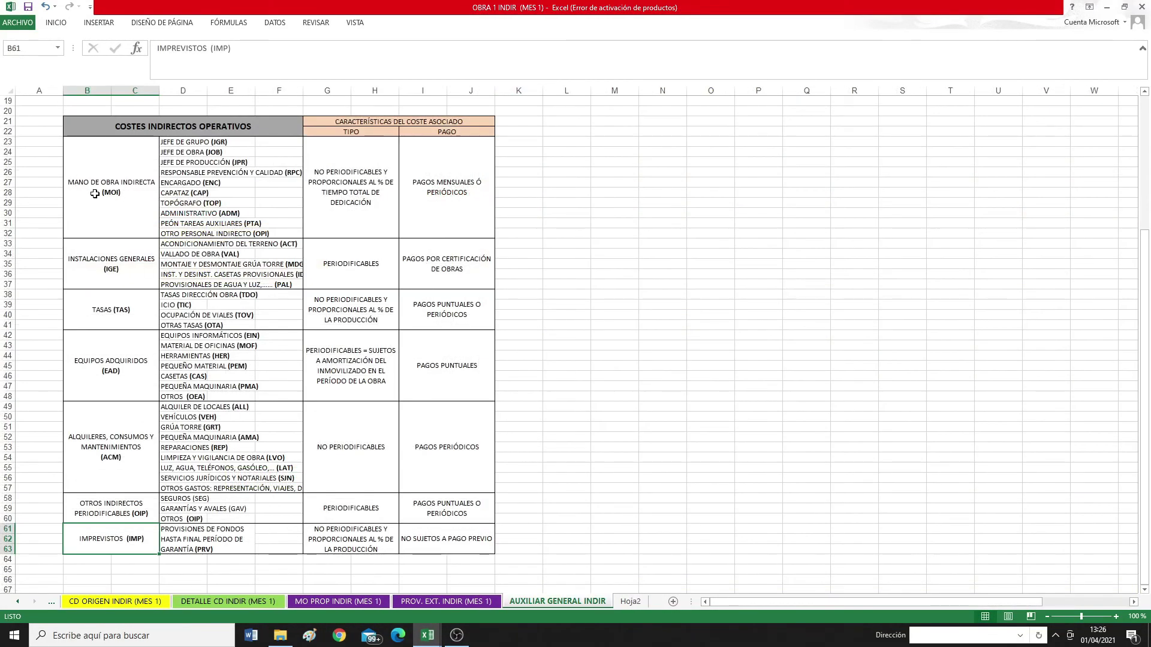
{"action": "left_click", "coordinate": [190, 146]}
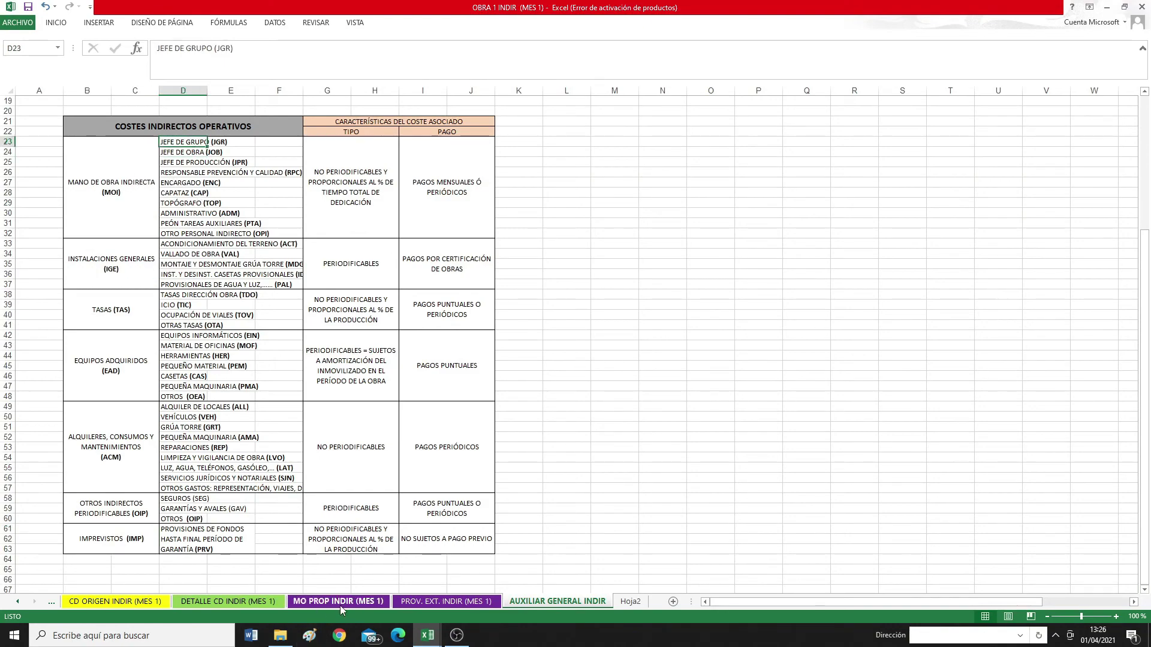
View the MO PROP INDIR sheet, then check the cost type of ALQUILERES, CONSUMOS Y MANTENIMIENTOS in AUXILIAR GENERAL INDIR.
{"action": "left_click", "coordinate": [338, 602]}
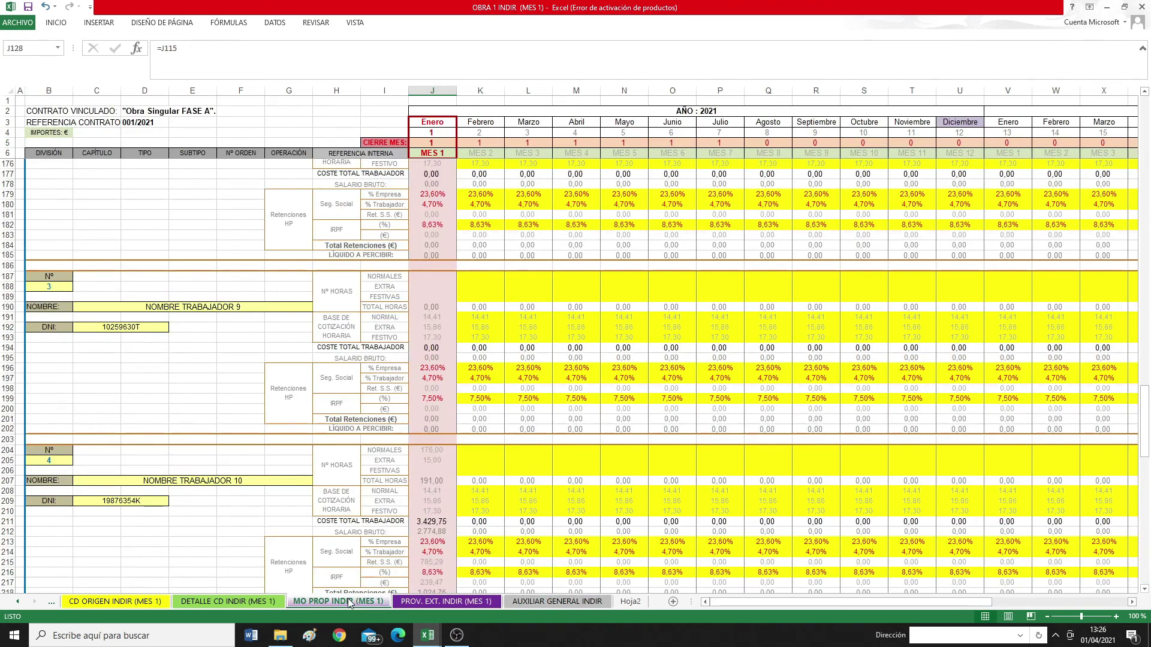
{"action": "left_click", "coordinate": [557, 601]}
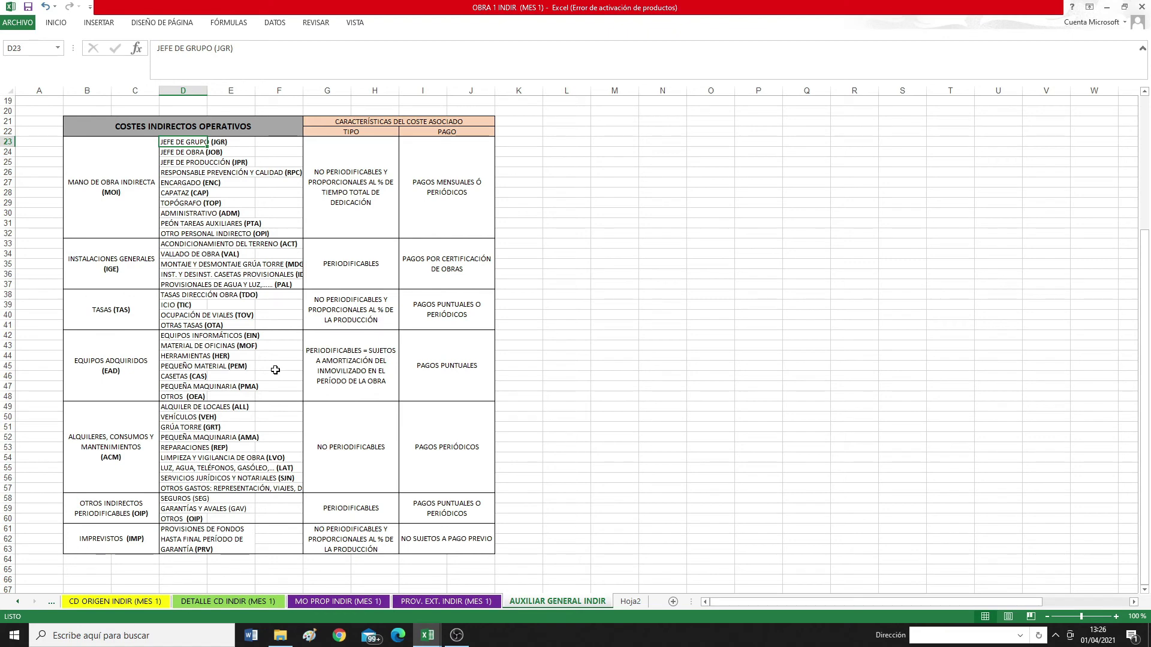
{"action": "left_click", "coordinate": [357, 443]}
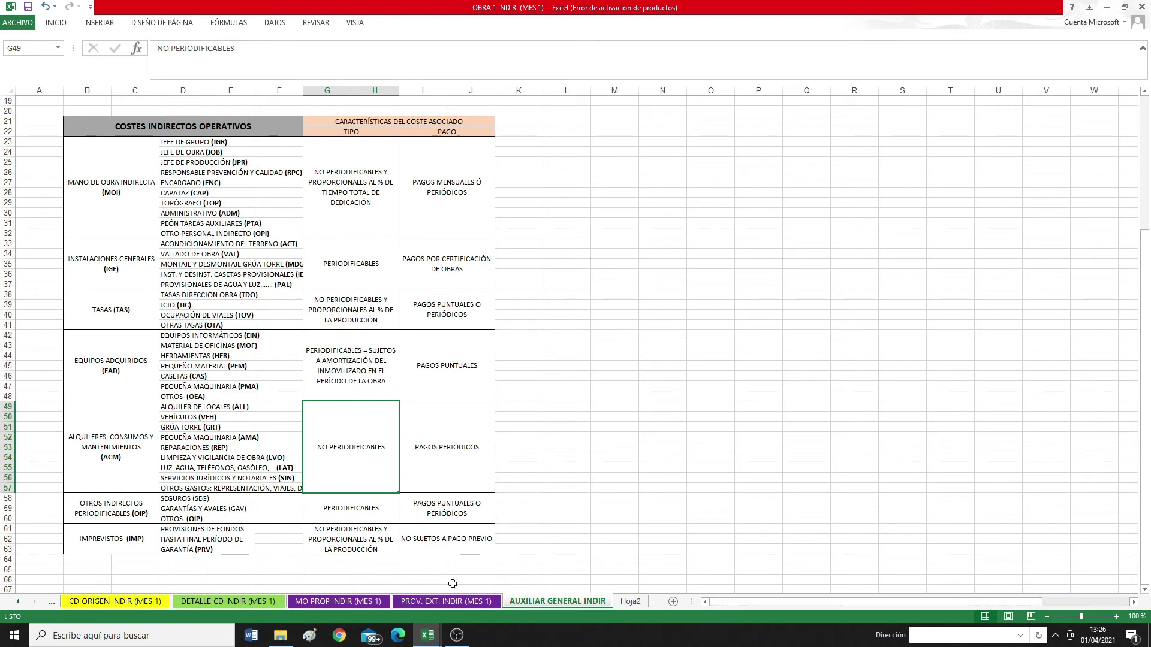
Return to INFOCIFRAS INDIR and examine the Explotación ordinaria block and the results below it.
{"action": "left_click", "coordinate": [16, 602]}
{"action": "left_click", "coordinate": [17, 603]}
{"action": "left_click", "coordinate": [17, 603]}
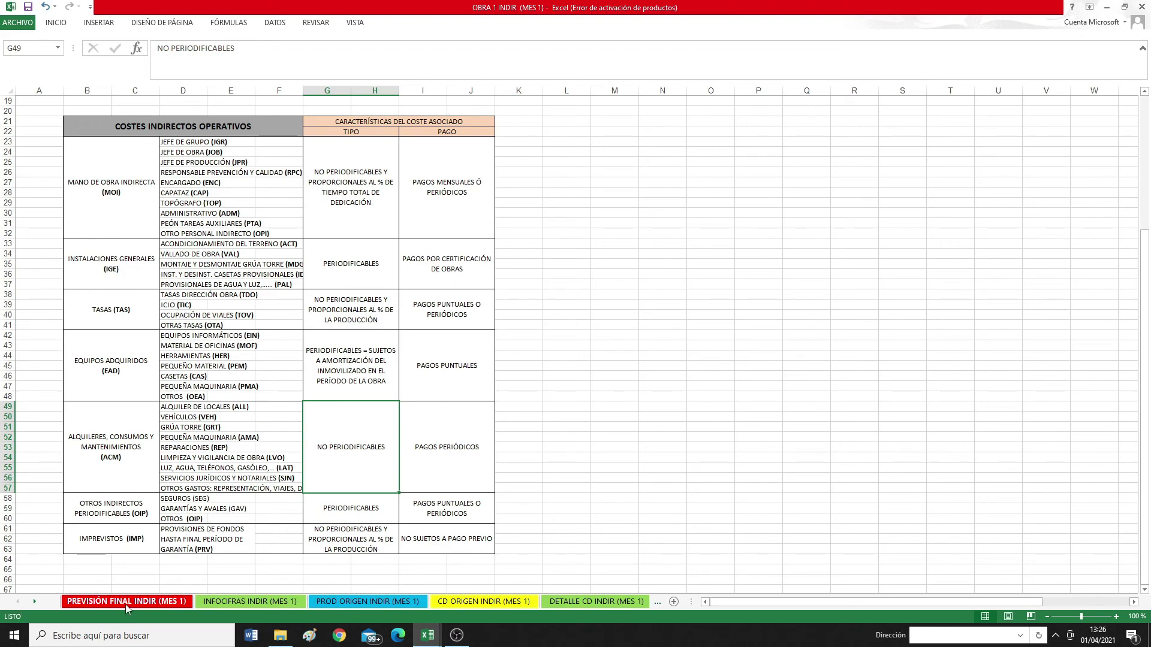
{"action": "left_click", "coordinate": [234, 602]}
{"action": "scroll", "coordinate": [241, 574], "scroll_direction": "up", "scroll_amount": 5}
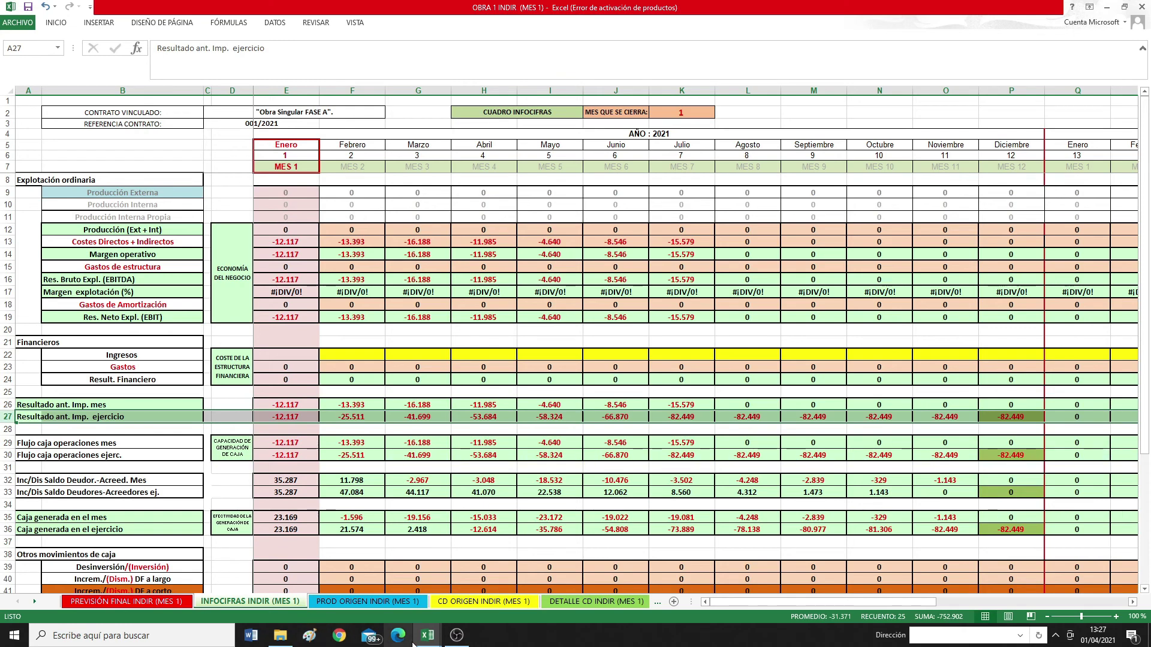
Switch to the OBRA 1 (MES 1) workbook and highlight Producción Externa row 9 in INFOCIFRAS OBRA 1.
{"action": "mouse_move", "coordinate": [410, 639]}
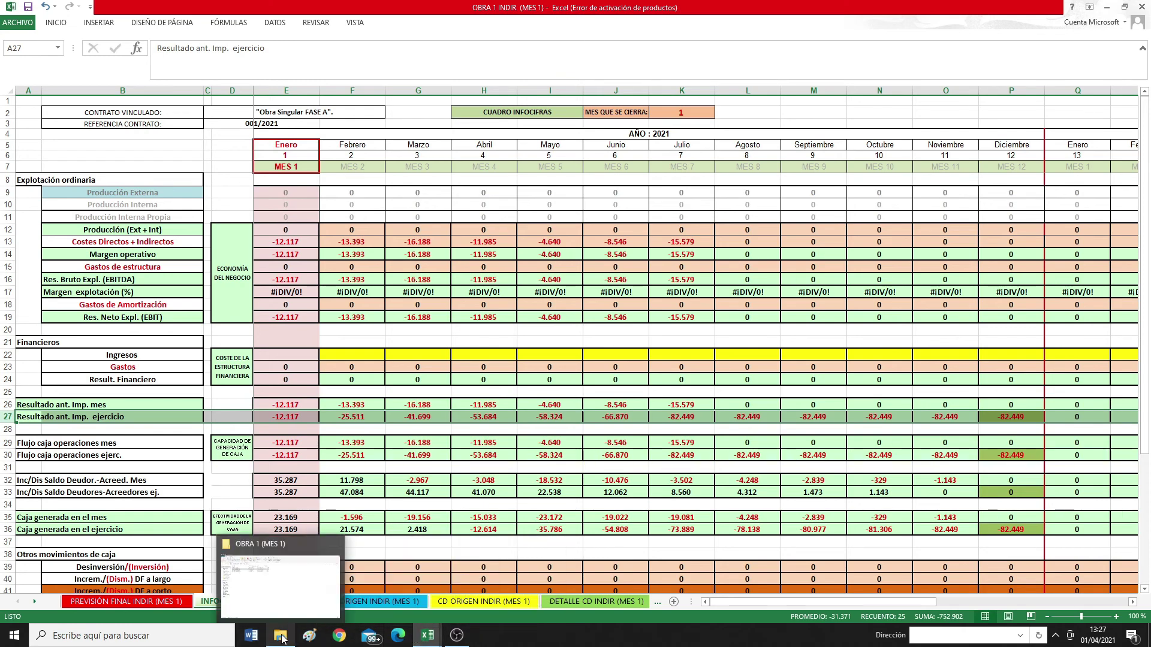
{"action": "left_click", "coordinate": [261, 597]}
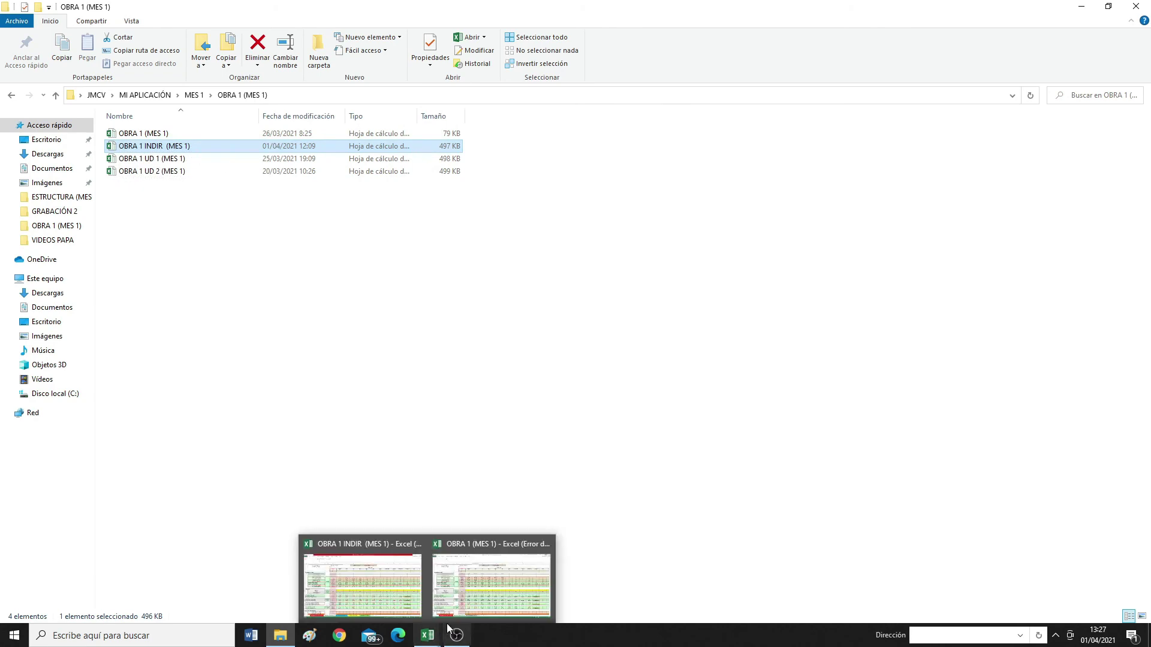
{"action": "left_click", "coordinate": [491, 584]}
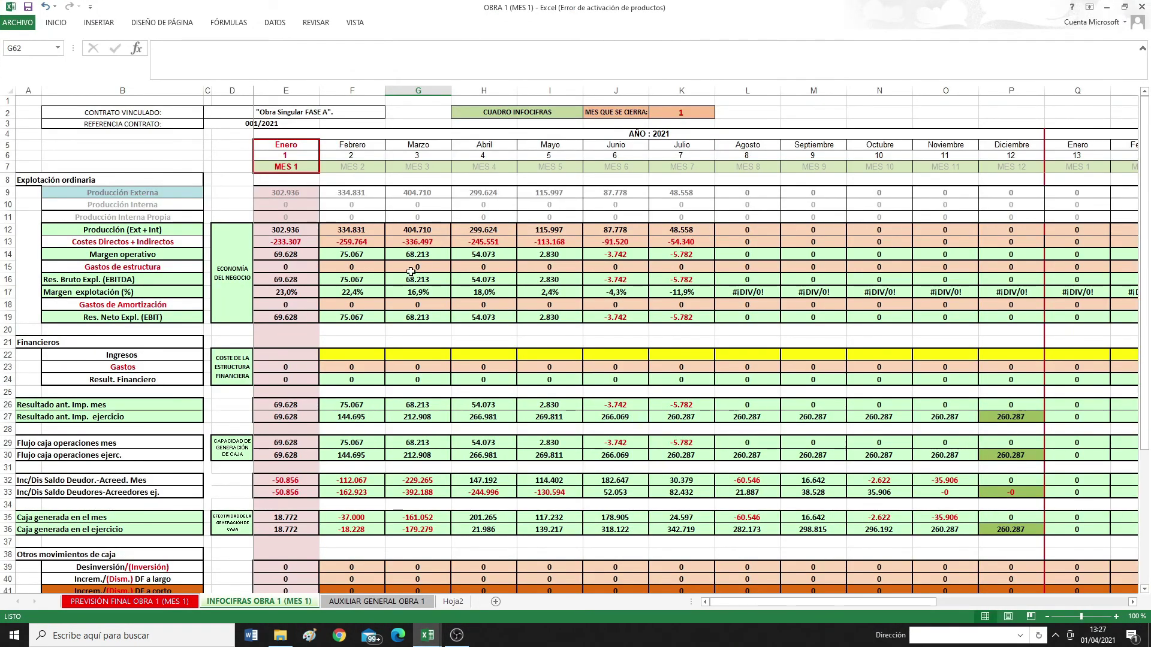
{"action": "left_click", "coordinate": [2, 191]}
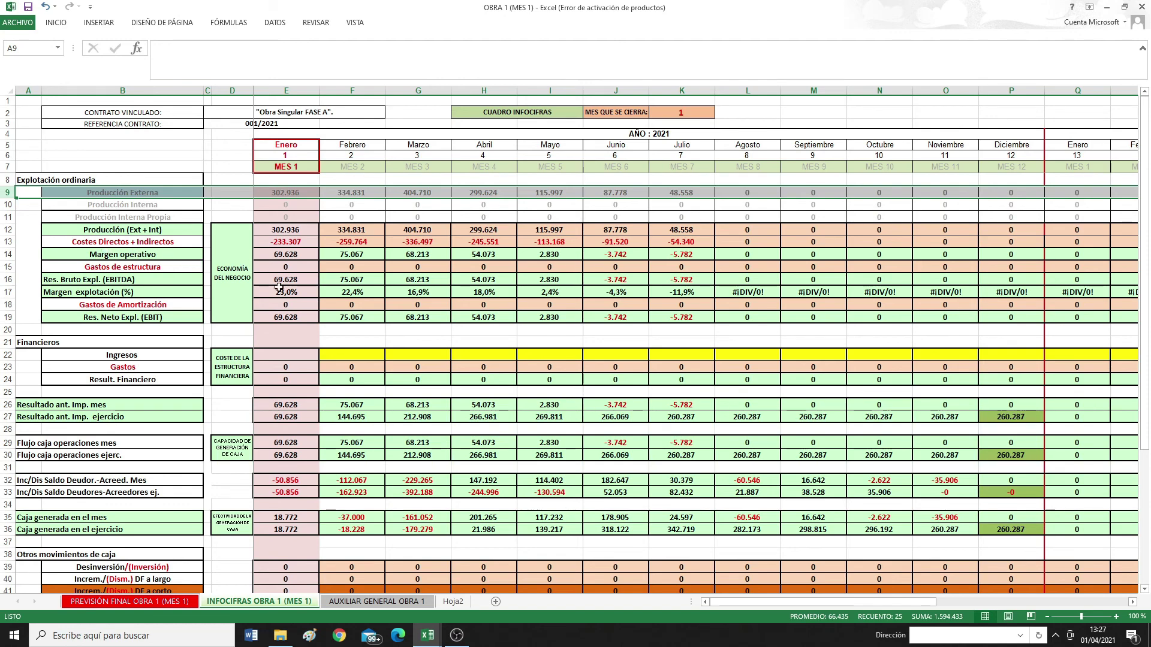
Highlight the (Increm.)/Dism. Existencias row 42 under Otros movimientos de caja in INFOCIFRAS OBRA 1.
{"action": "scroll", "coordinate": [280, 293], "scroll_direction": "down", "scroll_amount": 4}
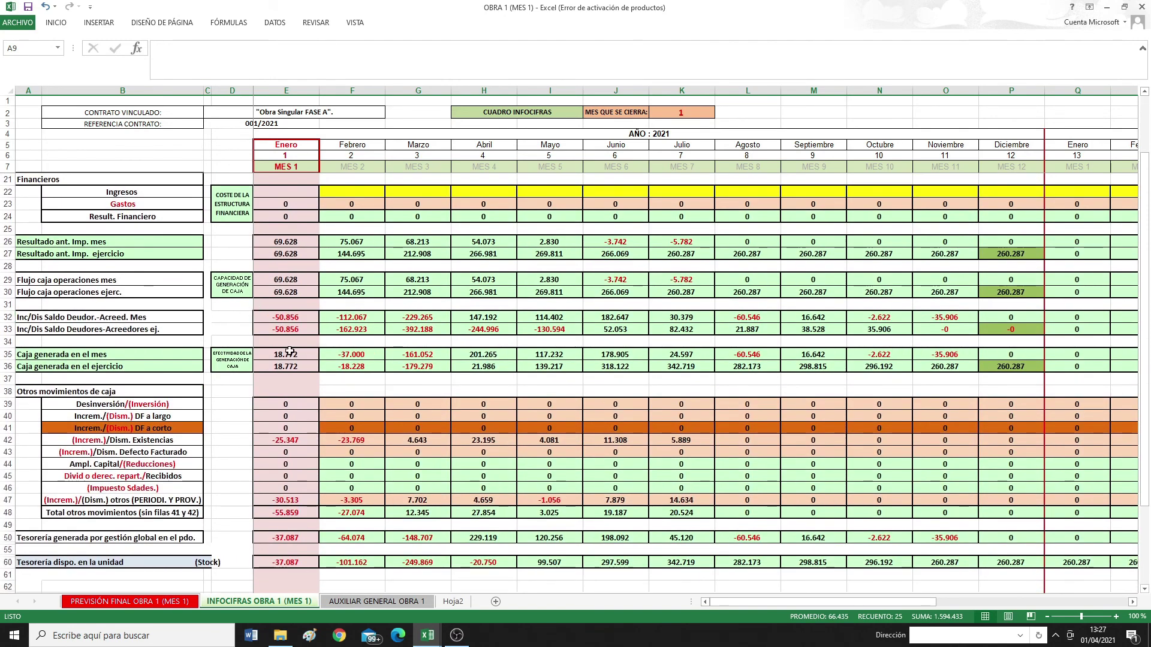
{"action": "scroll", "coordinate": [289, 350], "scroll_direction": "down", "scroll_amount": 4}
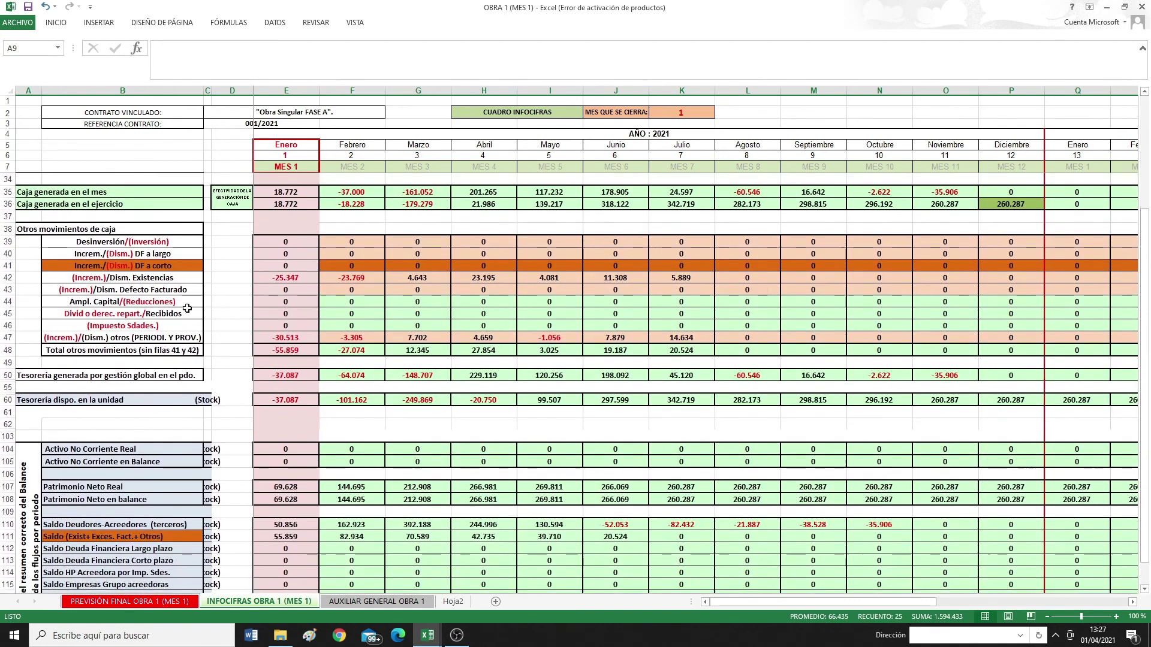
{"action": "left_click", "coordinate": [7, 277]}
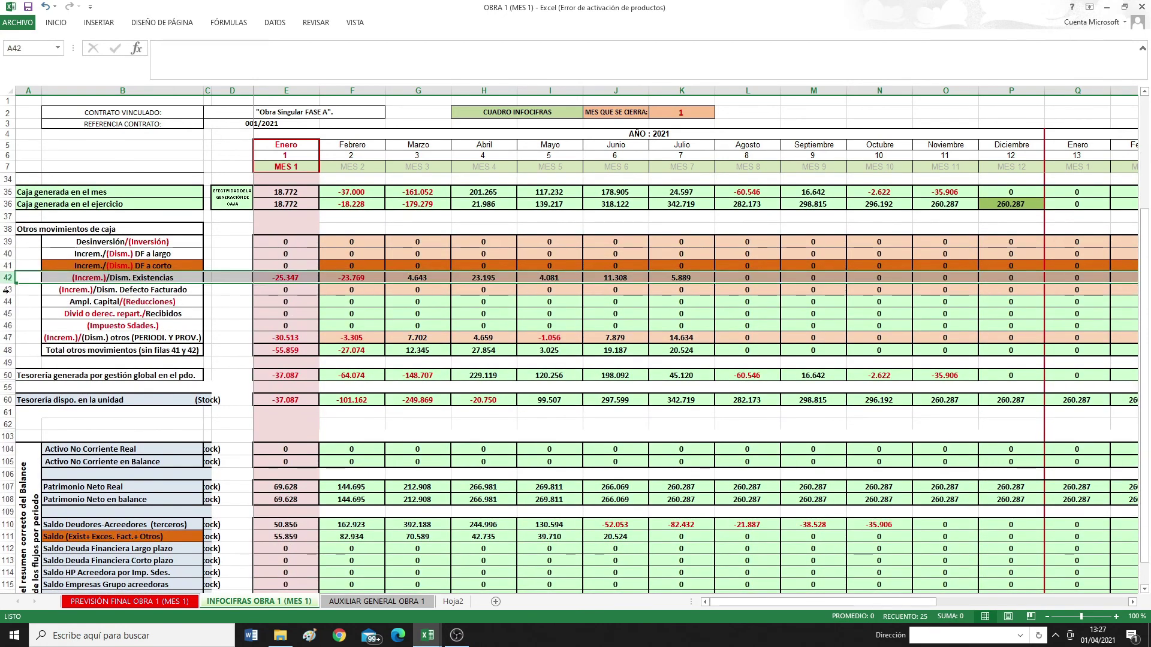
Highlight the (Increm.)/(Dism.) otros (PERIODI. Y PROV.) row 47 and examine it against the results, cash and balance control blocks.
{"action": "left_click", "coordinate": [7, 338]}
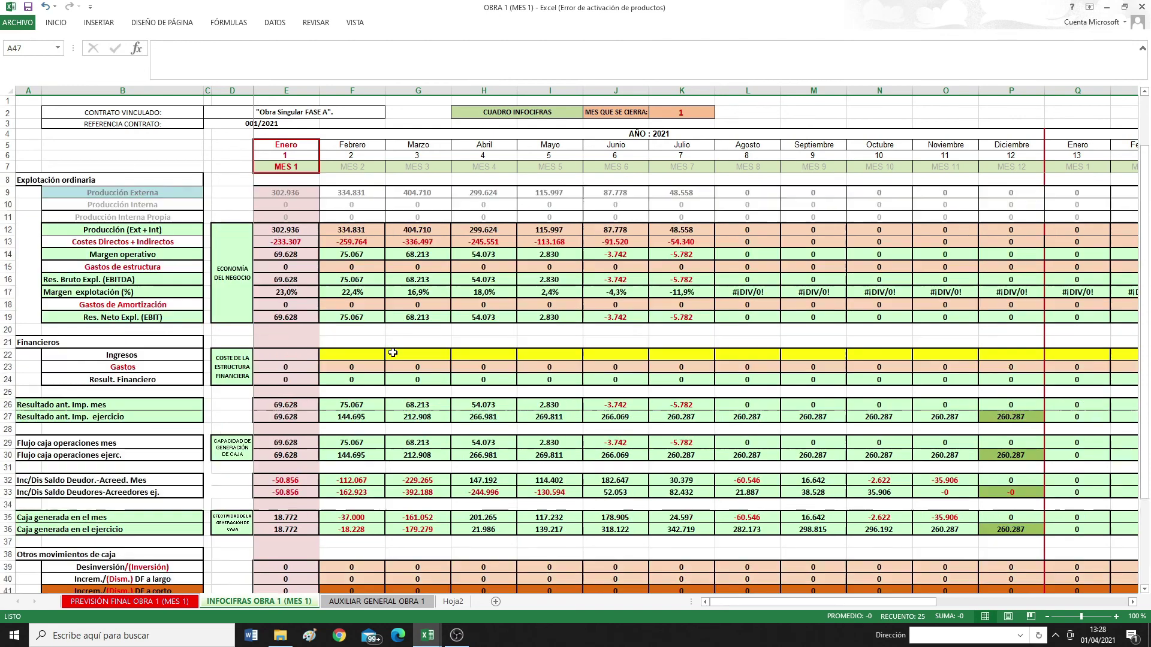
{"action": "scroll", "coordinate": [392, 353], "scroll_direction": "up", "scroll_amount": 9}
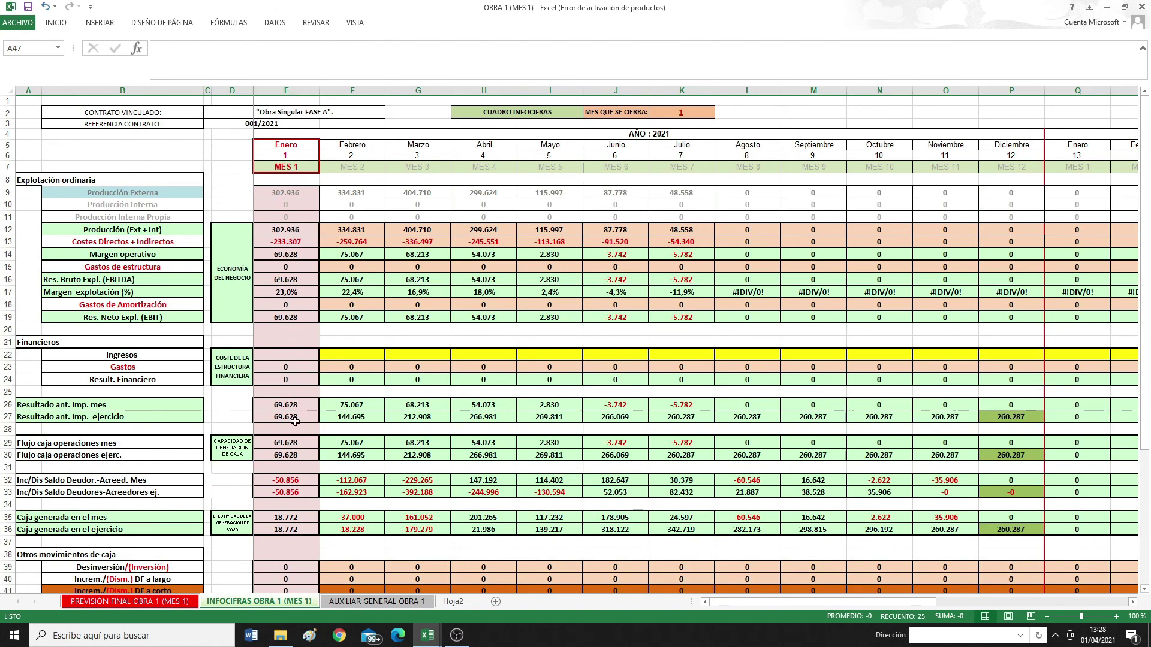
{"action": "scroll", "coordinate": [294, 405], "scroll_direction": "down", "scroll_amount": 4}
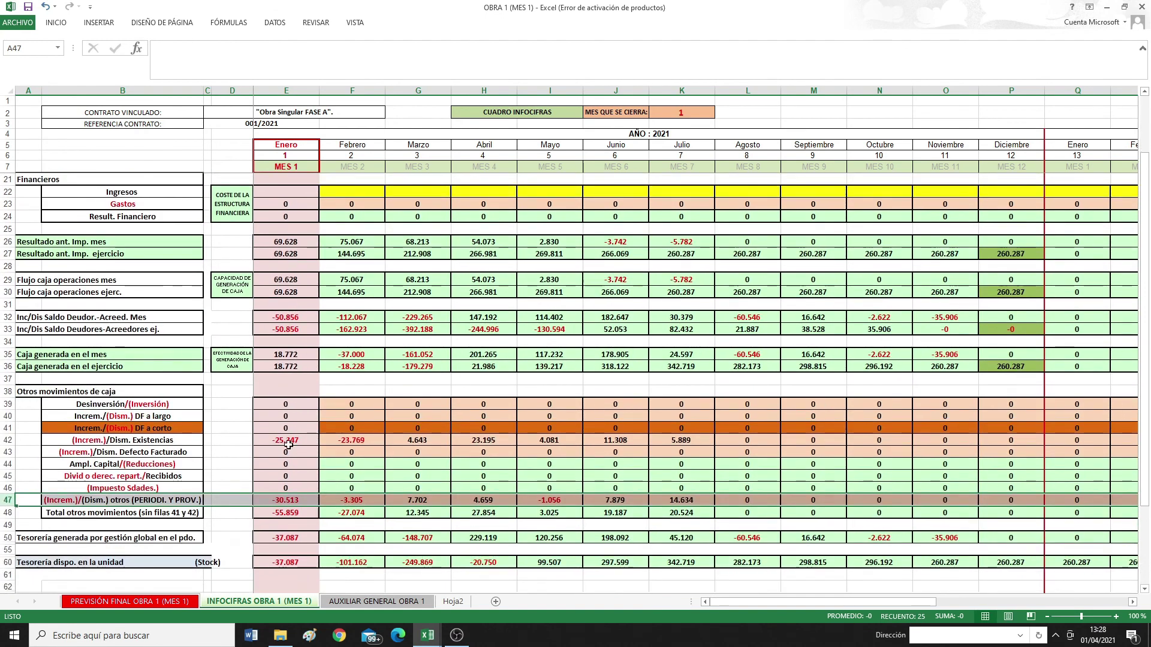
{"action": "scroll", "coordinate": [293, 445], "scroll_direction": "down", "scroll_amount": 9}
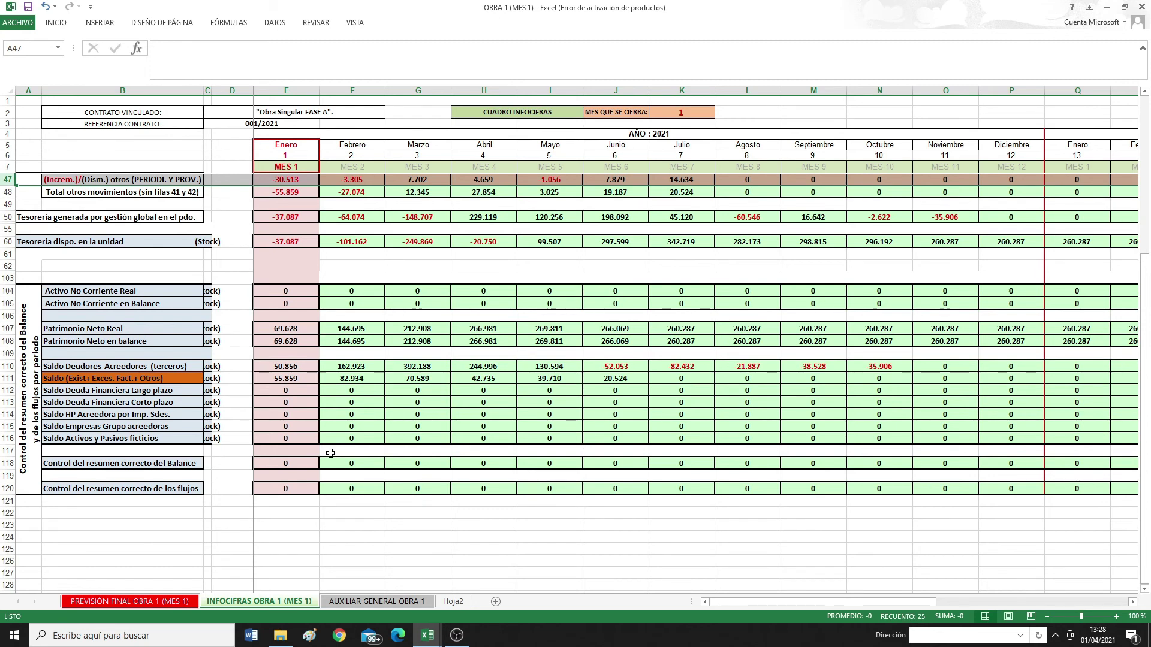
{"action": "scroll", "coordinate": [331, 453], "scroll_direction": "up", "scroll_amount": 13}
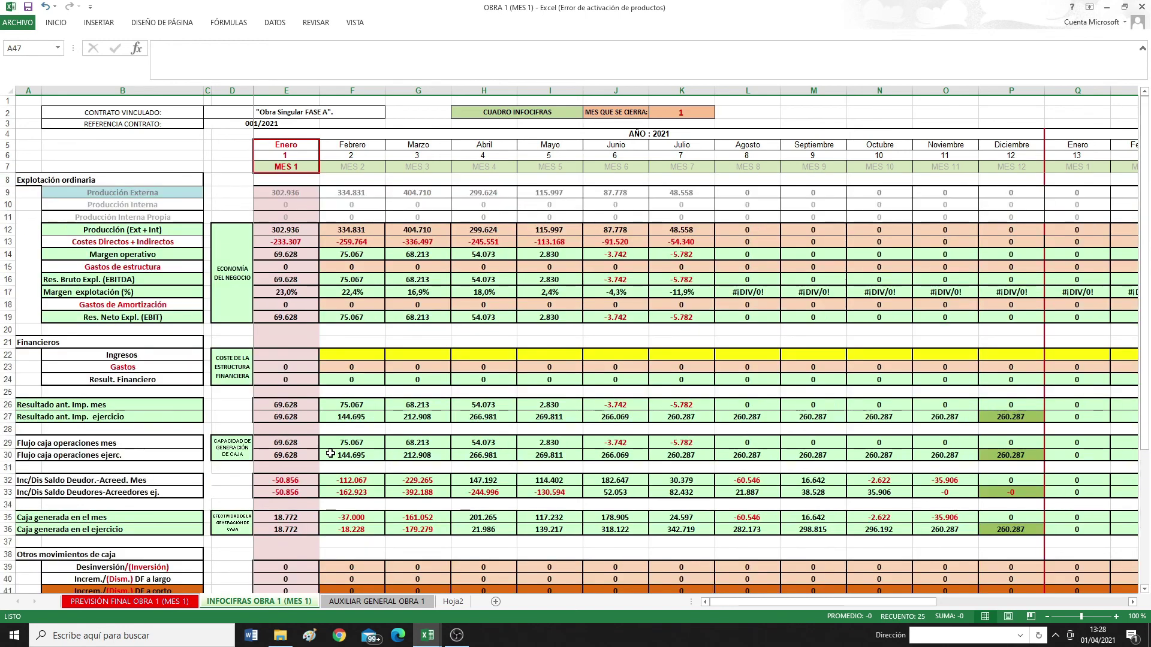
{"action": "scroll", "coordinate": [330, 453], "scroll_direction": "down", "scroll_amount": 9}
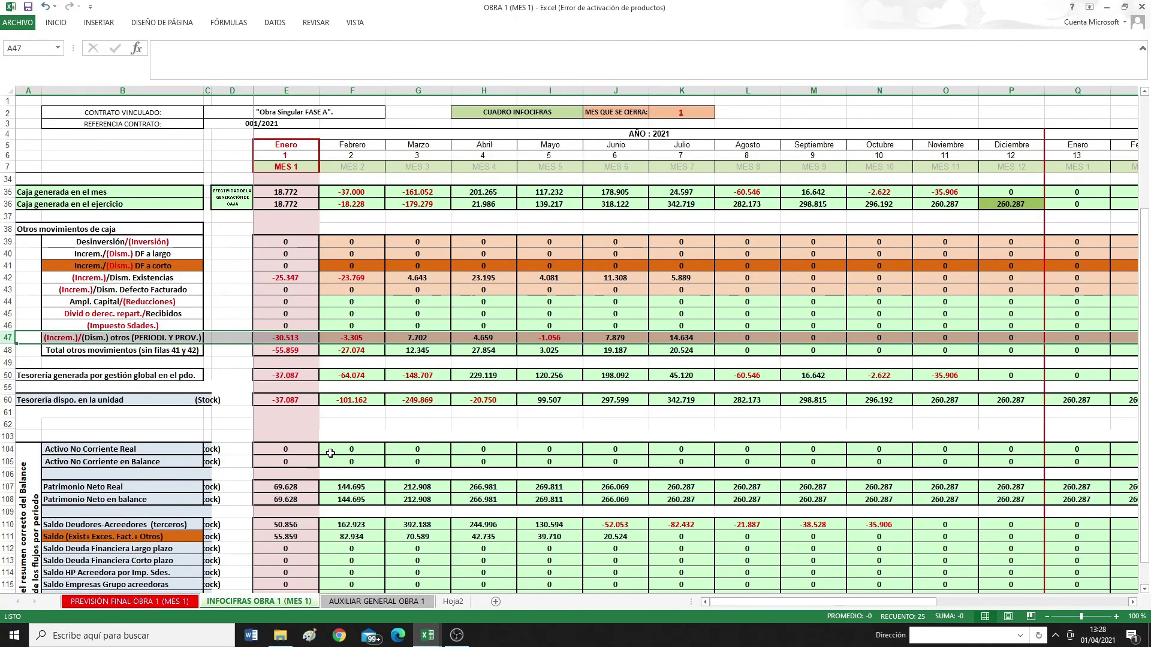
{"action": "scroll", "coordinate": [330, 453], "scroll_direction": "up", "scroll_amount": 9}
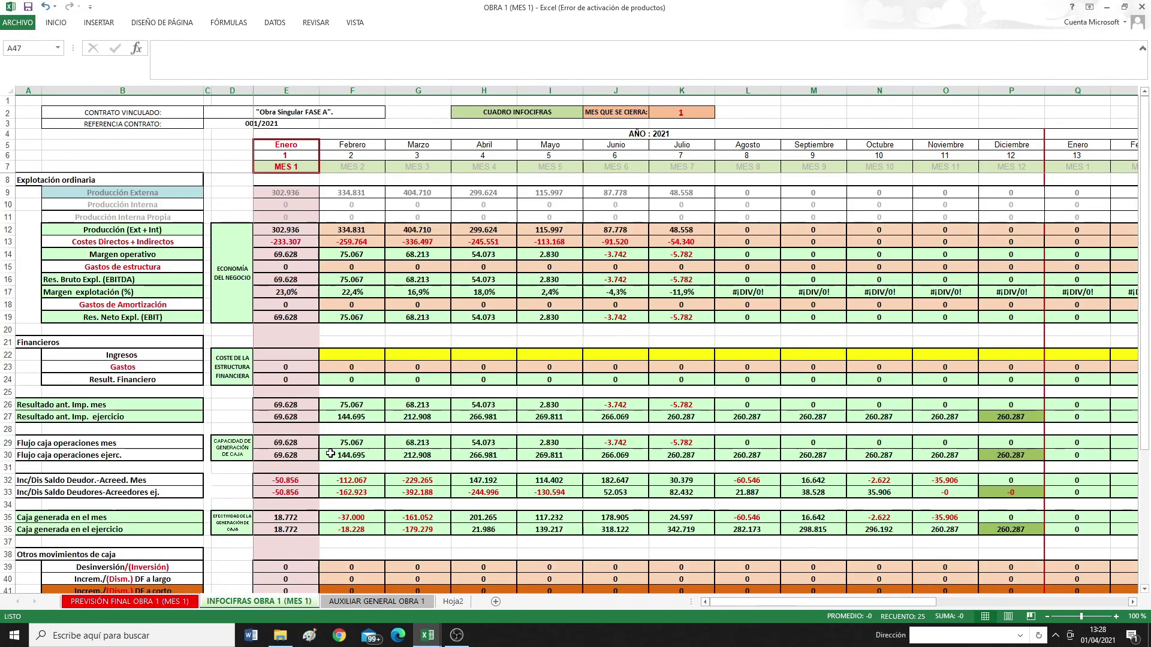
Highlight Gastos de estructura row 15 and compare the January to July Producción Externa total with December's Resultado ant. Imp. ejercicio.
{"action": "left_click", "coordinate": [3, 267]}
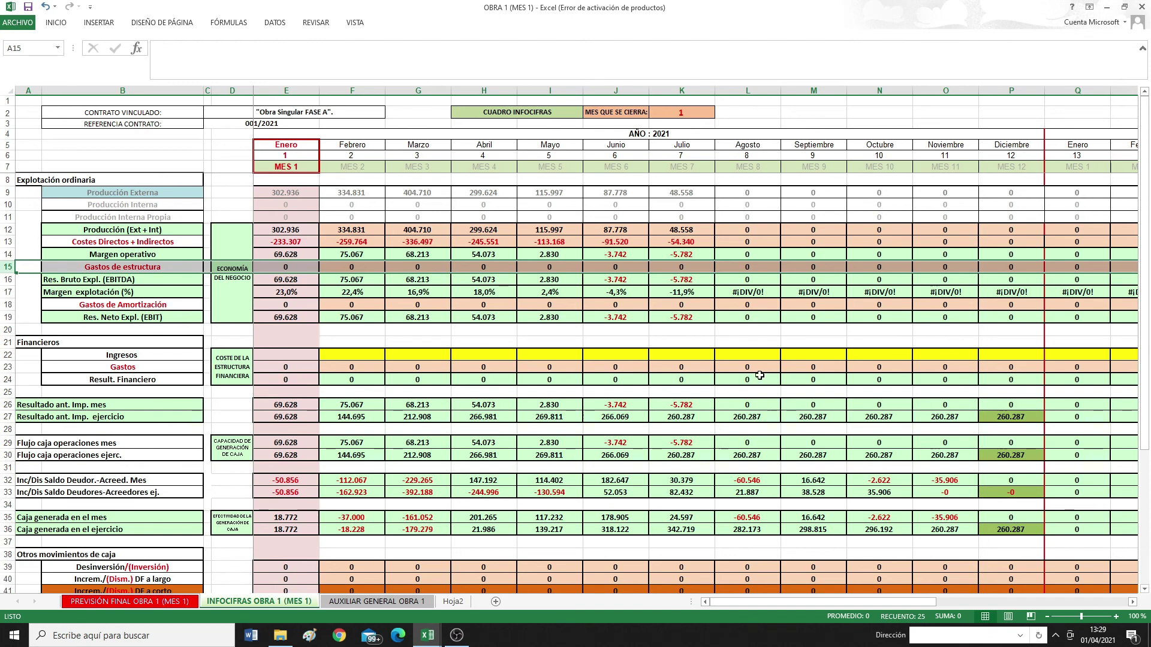
{"action": "left_click_drag", "start_coordinate": [295, 193], "coordinate": [685, 199]}
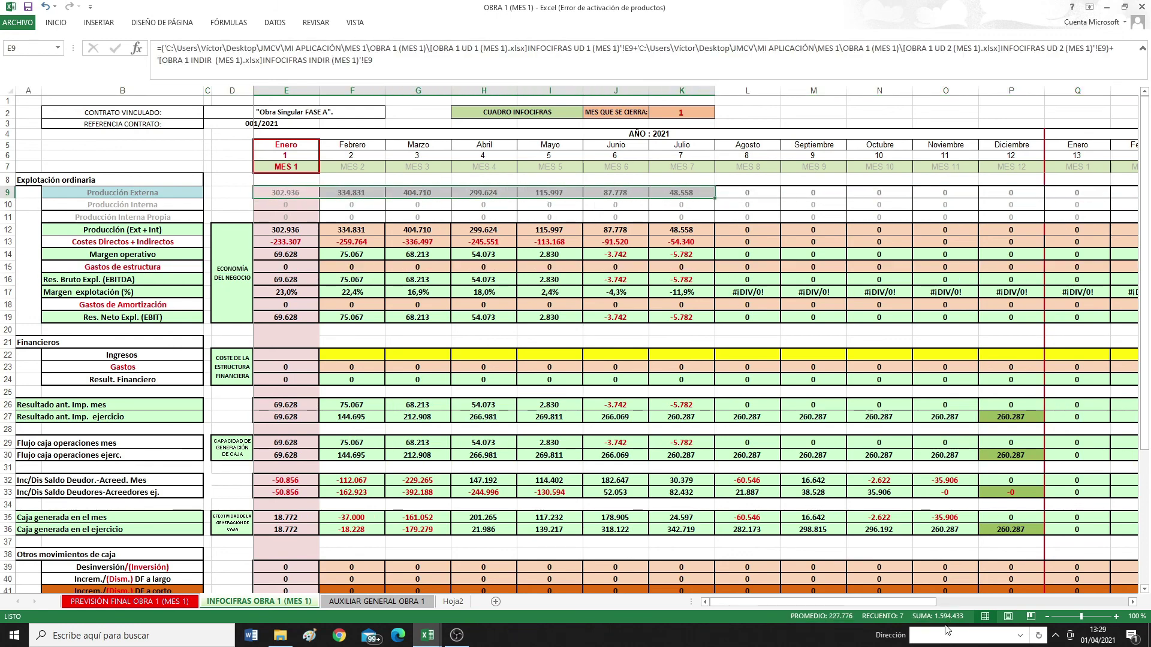
{"action": "left_click", "coordinate": [1011, 420]}
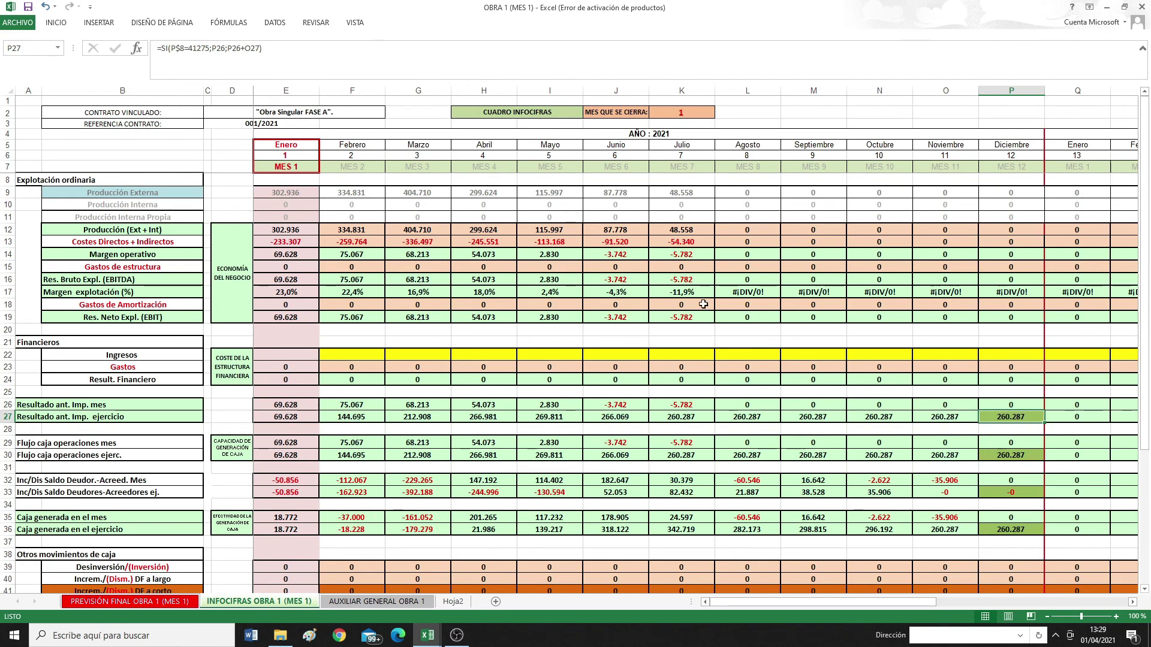
{"action": "left_click", "coordinate": [8, 268]}
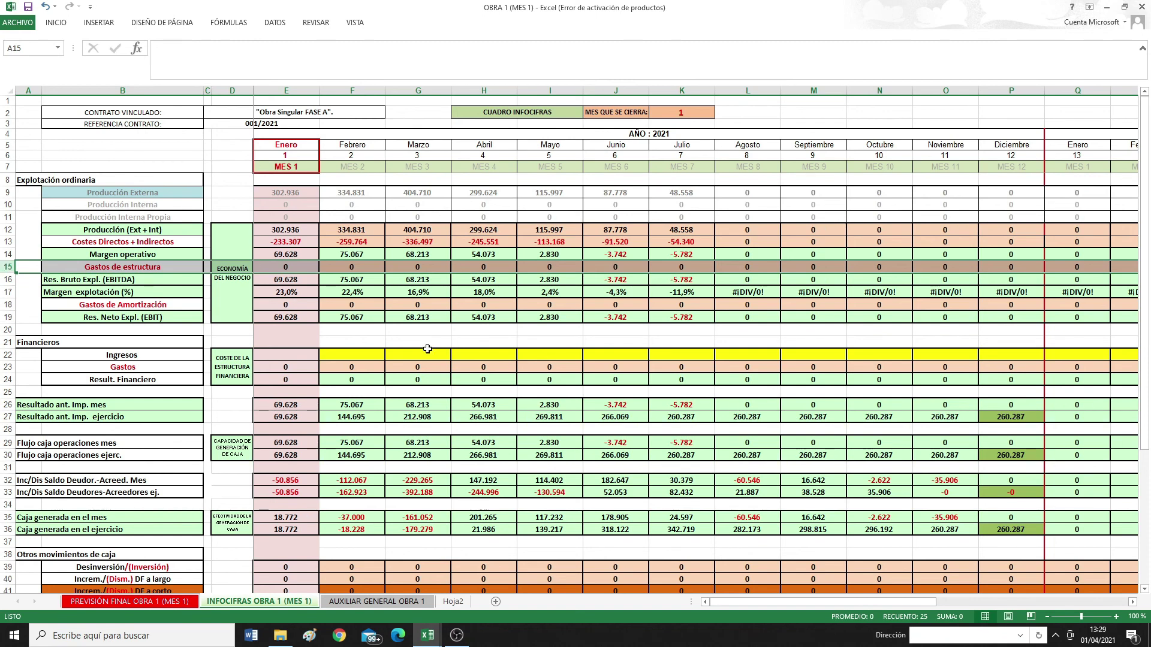
{"action": "left_click", "coordinate": [1000, 417]}
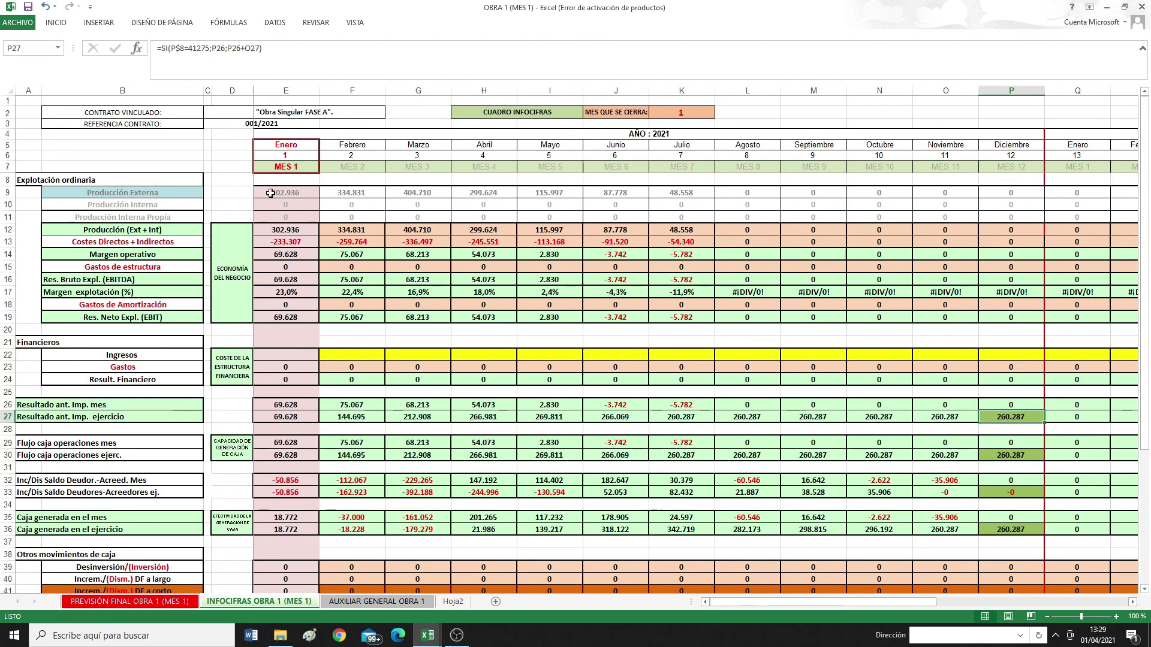
{"action": "left_click_drag", "start_coordinate": [271, 193], "coordinate": [683, 193]}
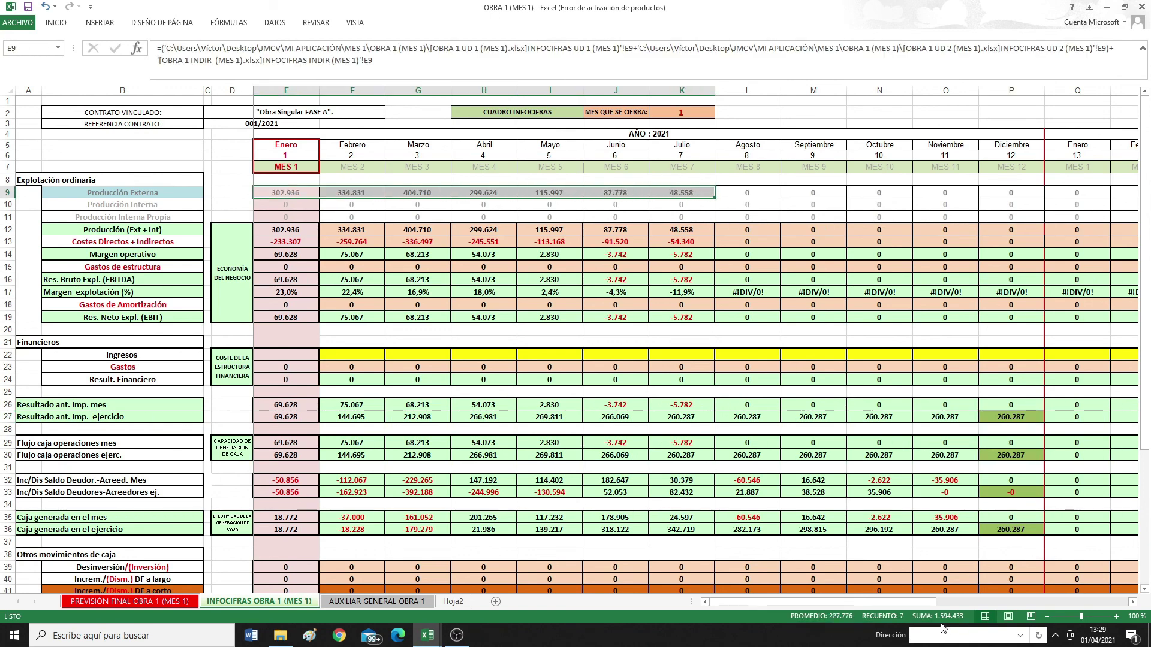
{"action": "left_click", "coordinate": [1012, 414]}
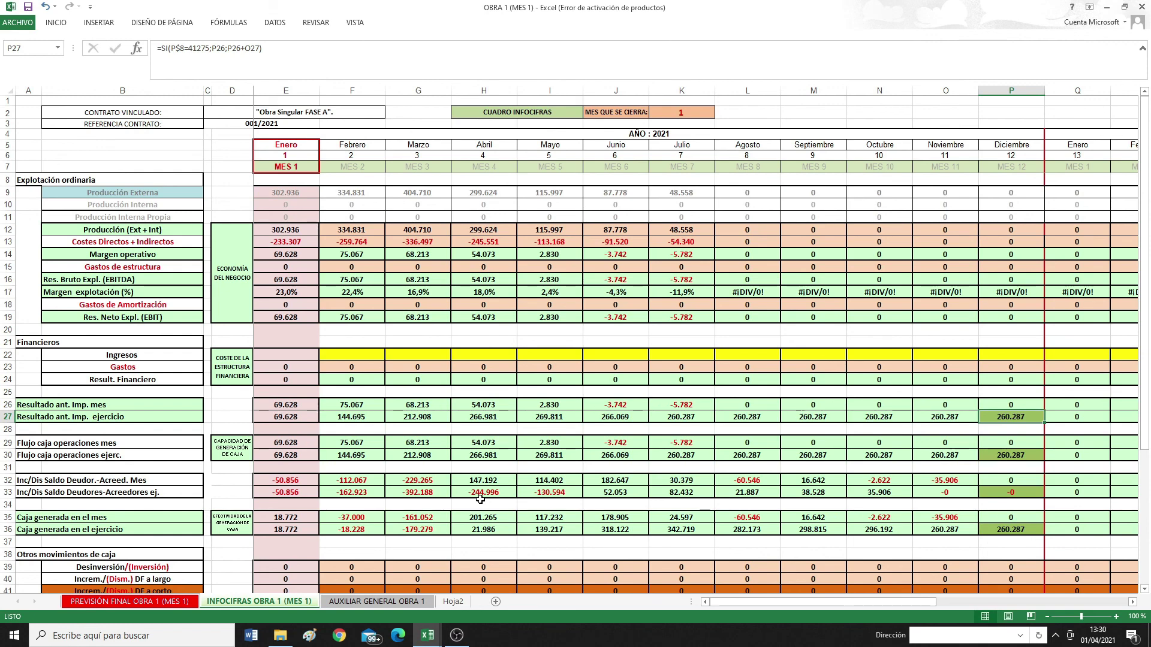
Check Tesorería dispo. en la unidad in row 60 for December, the following January, and January to March 2021.
{"action": "scroll", "coordinate": [480, 499], "scroll_direction": "down", "scroll_amount": 4}
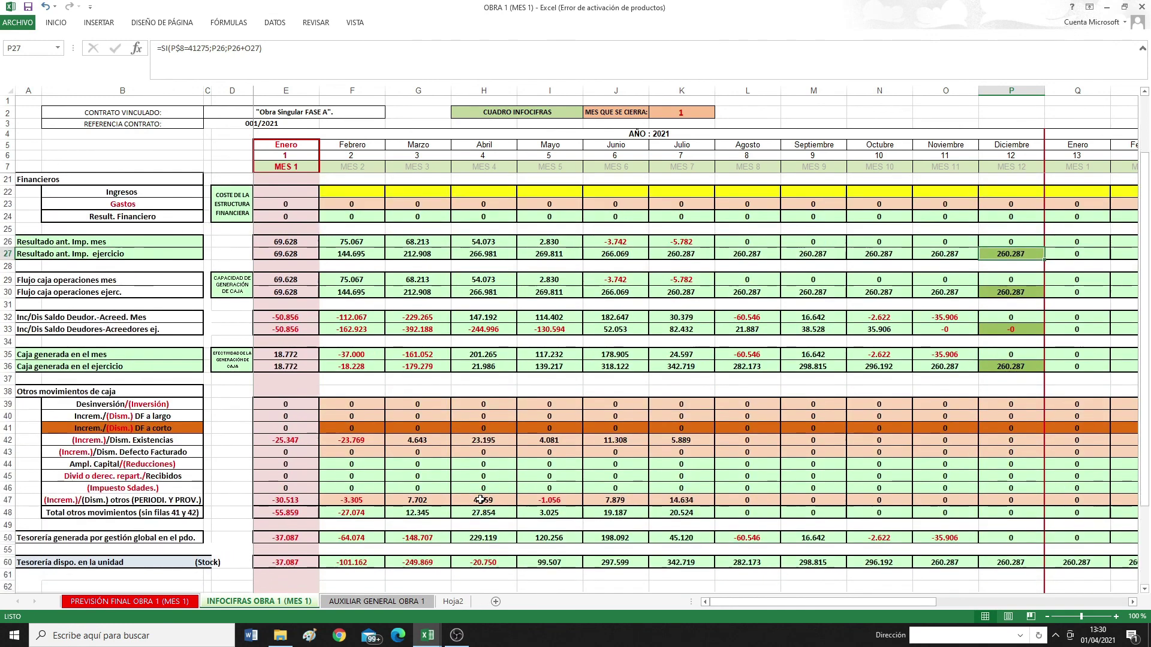
{"action": "scroll", "coordinate": [480, 499], "scroll_direction": "down", "scroll_amount": 4}
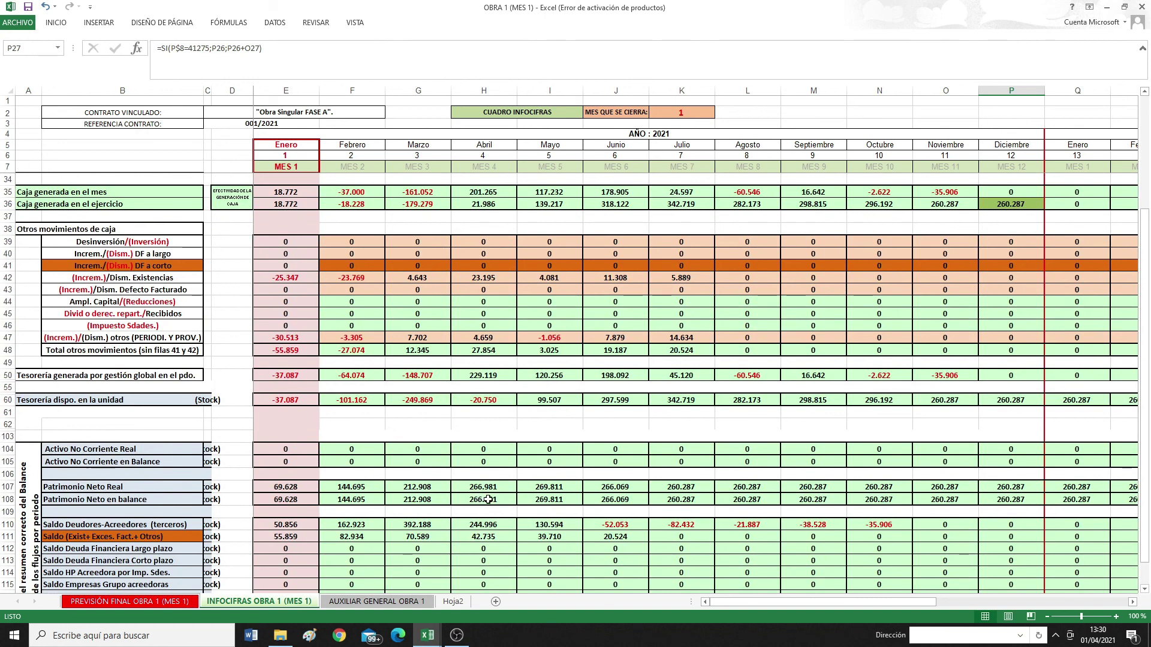
{"action": "left_click", "coordinate": [1029, 401]}
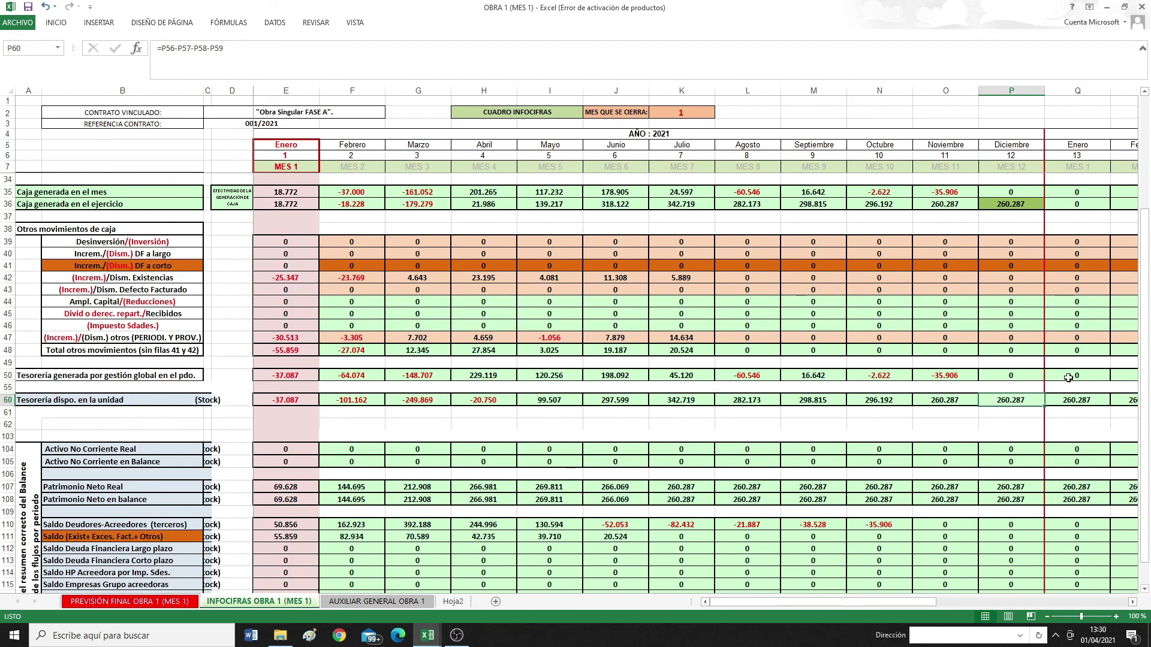
{"action": "left_click", "coordinate": [1085, 402]}
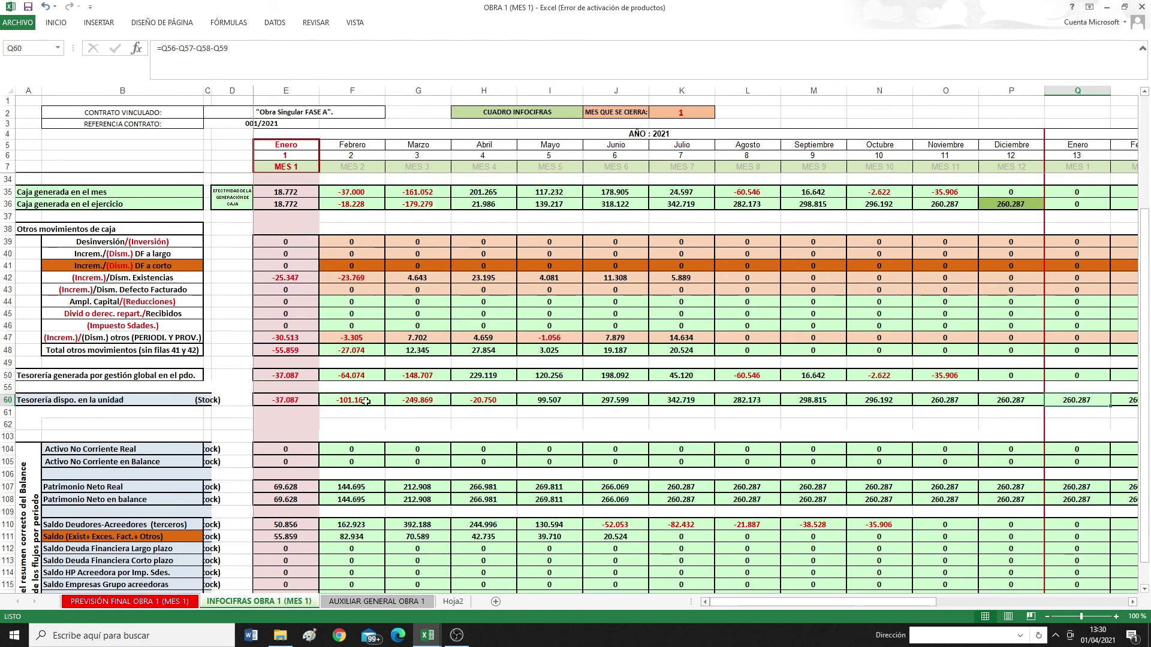
{"action": "left_click", "coordinate": [425, 401]}
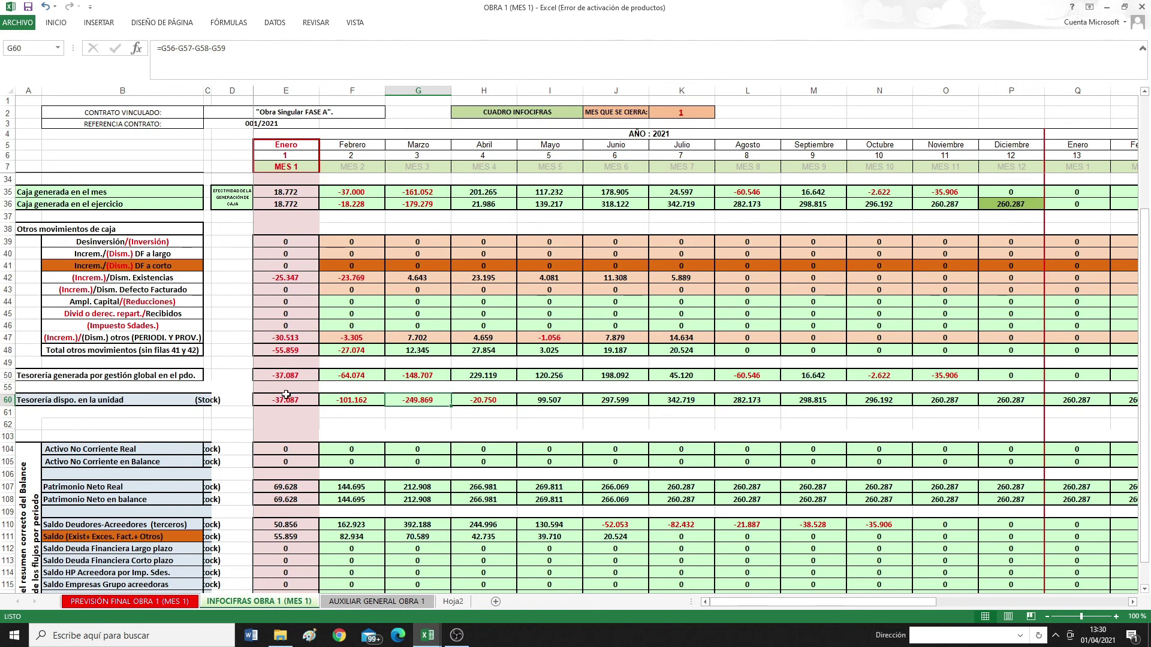
{"action": "left_click", "coordinate": [306, 400]}
{"action": "left_click", "coordinate": [351, 402]}
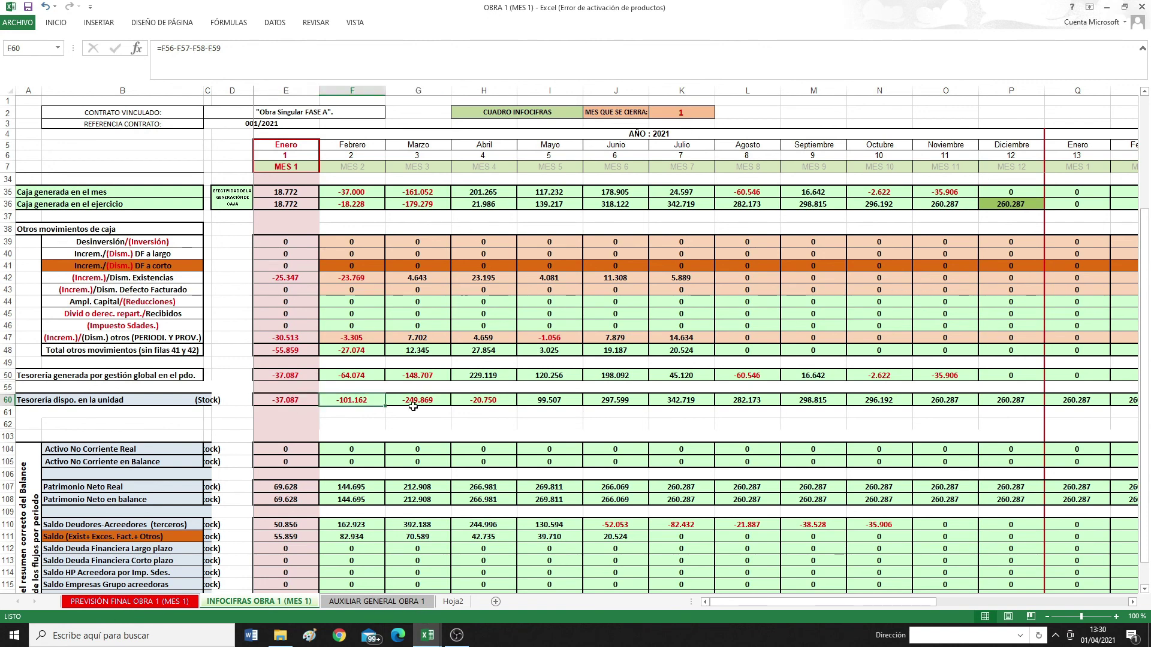
{"action": "left_click", "coordinate": [420, 403]}
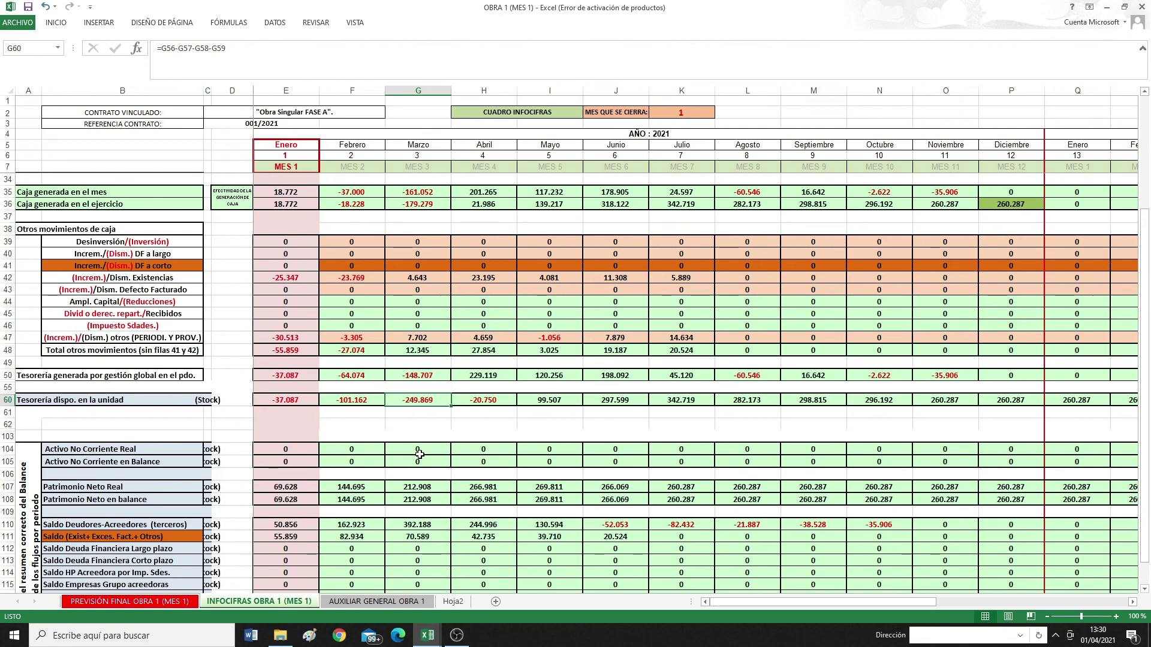
Review the INFOCIFRAS OBRA 1 results, treasury and balance control rows, and switch to the OBRA 1 (MES 1) folder in File Explorer.
{"action": "scroll", "coordinate": [820, 345], "scroll_direction": "up", "scroll_amount": 9}
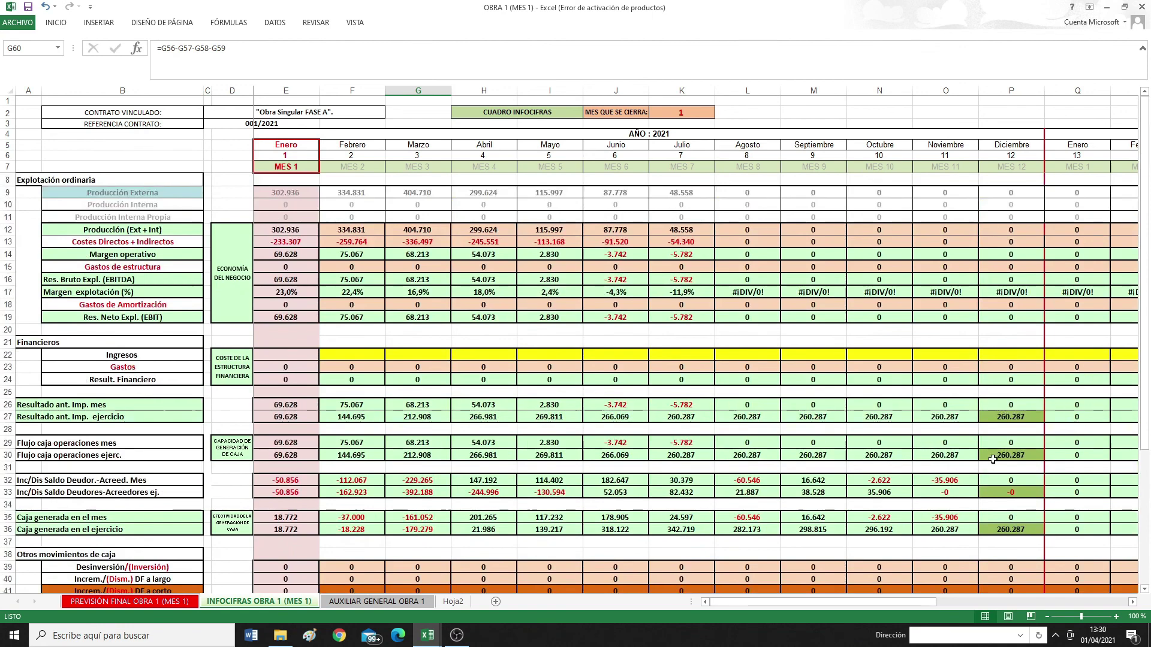
{"action": "scroll", "coordinate": [839, 419], "scroll_direction": "down", "scroll_amount": 9}
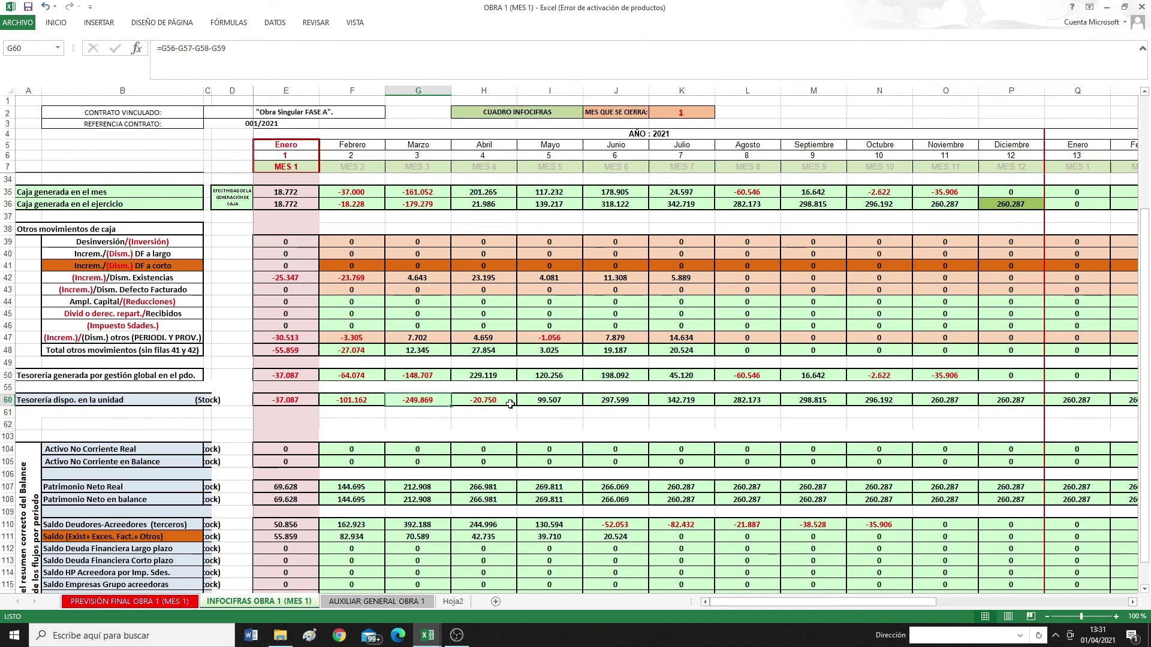
{"action": "scroll", "coordinate": [539, 404], "scroll_direction": "down", "scroll_amount": 4}
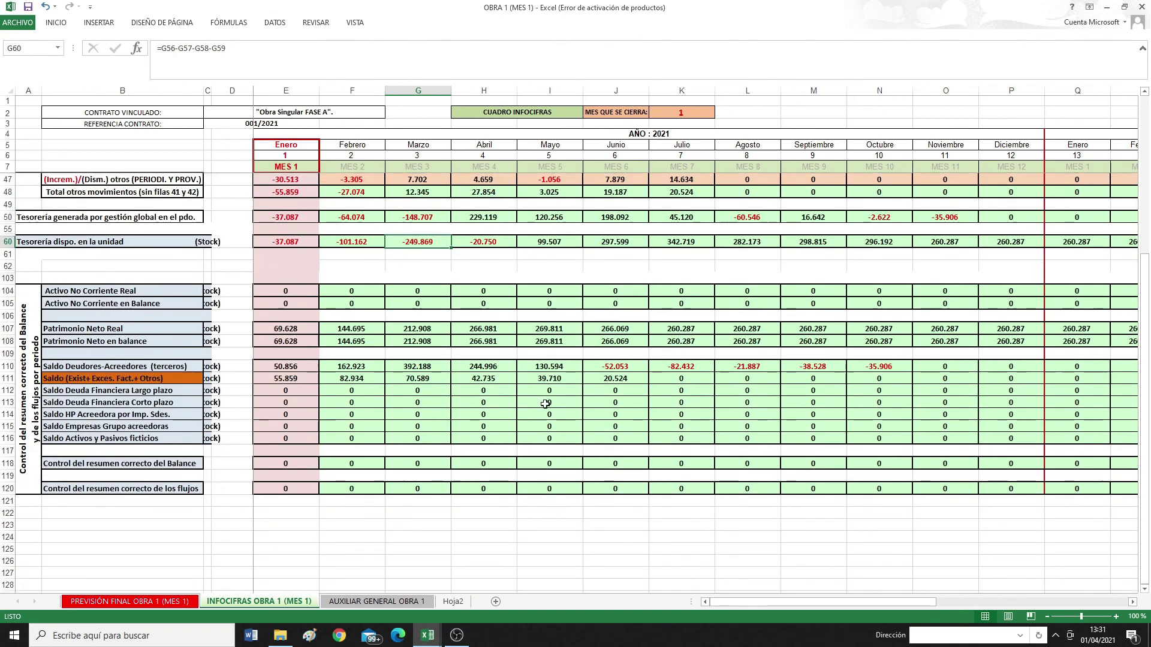
{"action": "scroll", "coordinate": [545, 404], "scroll_direction": "up", "scroll_amount": 4}
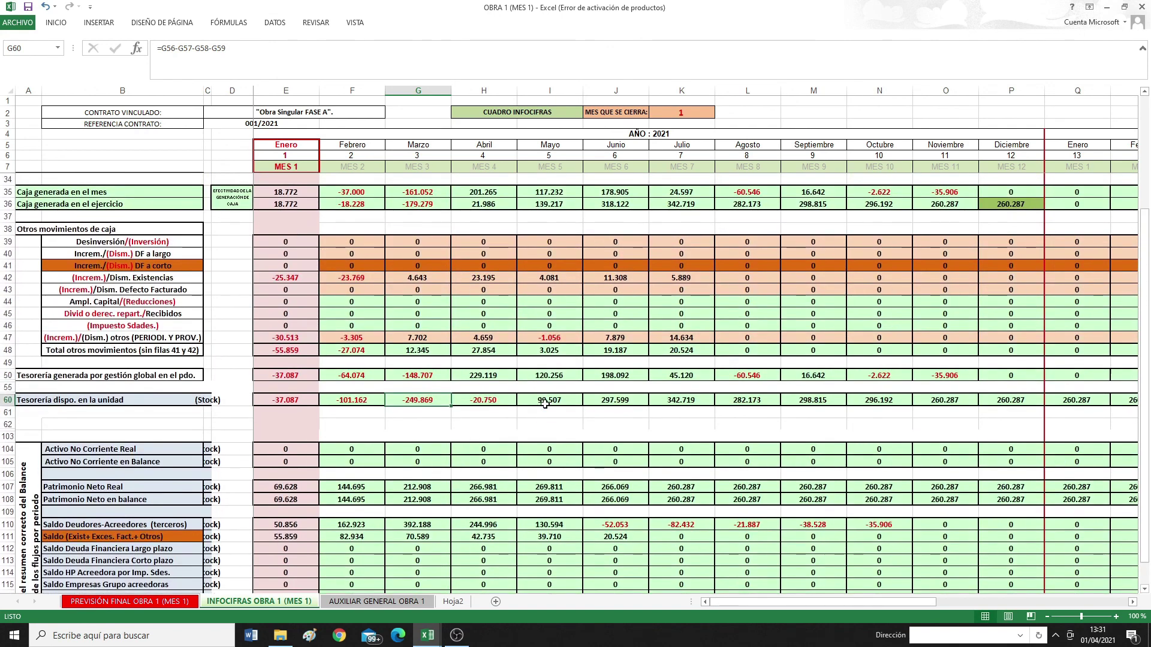
{"action": "left_click", "coordinate": [282, 636]}
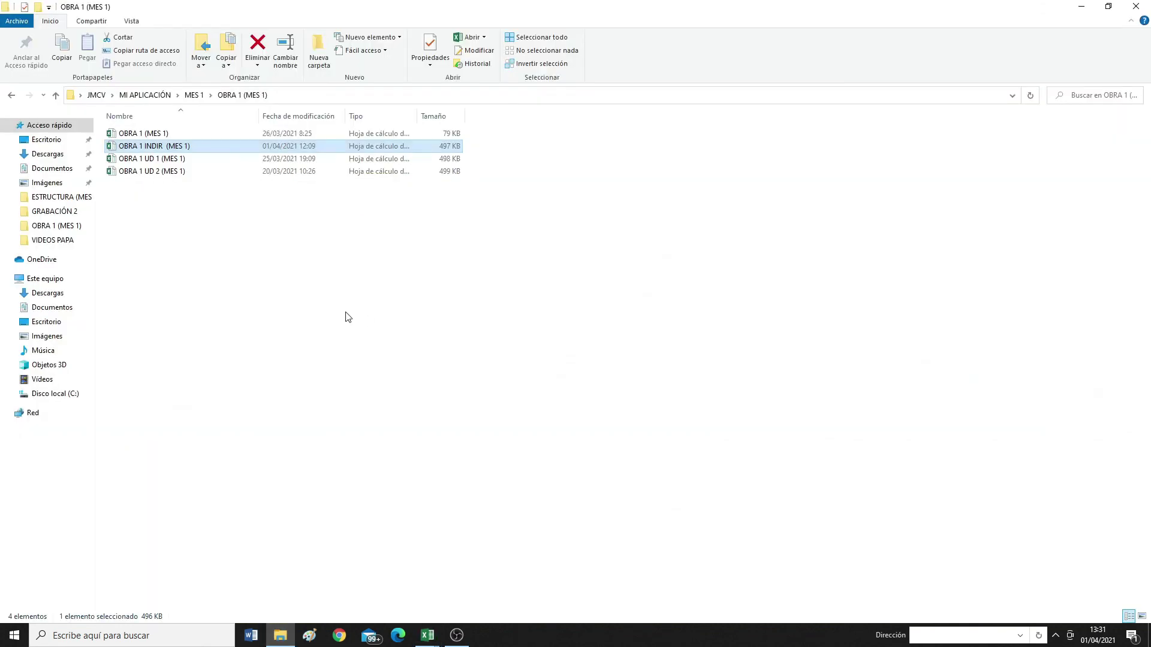